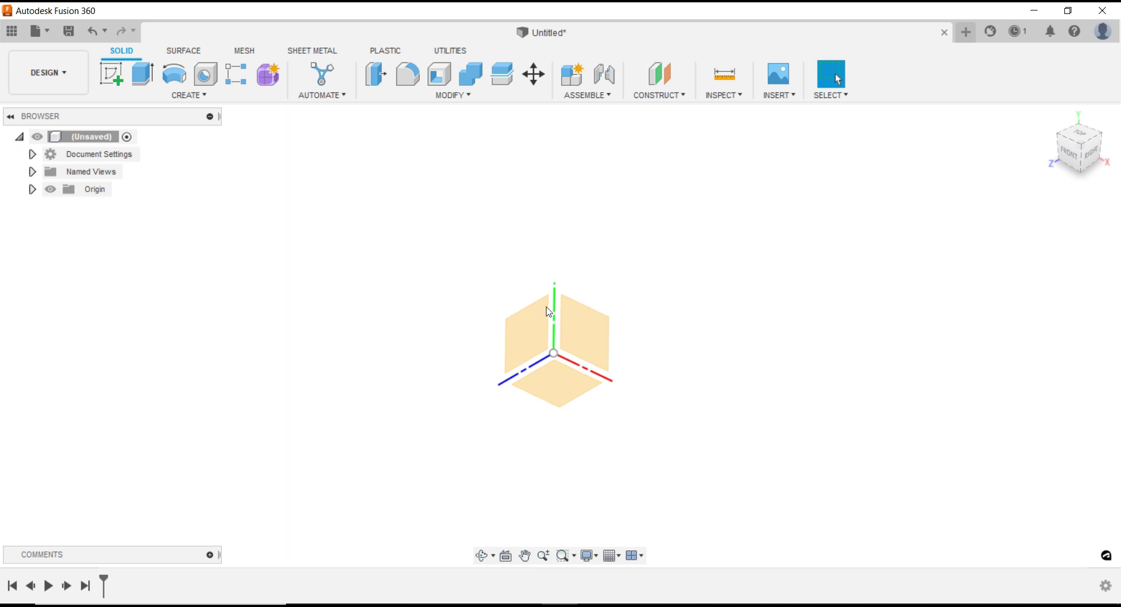
Sketch on the XY plane a closed four-line trapezoid, wide at the top and tapering toward the bottom
right_click(570, 325)
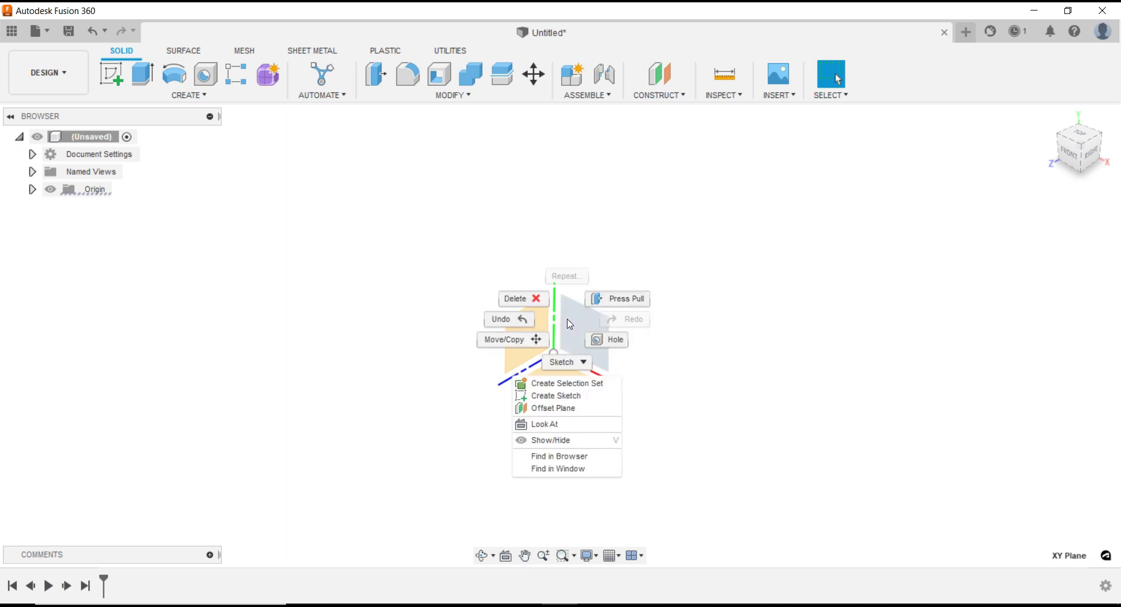
left_click(572, 396)
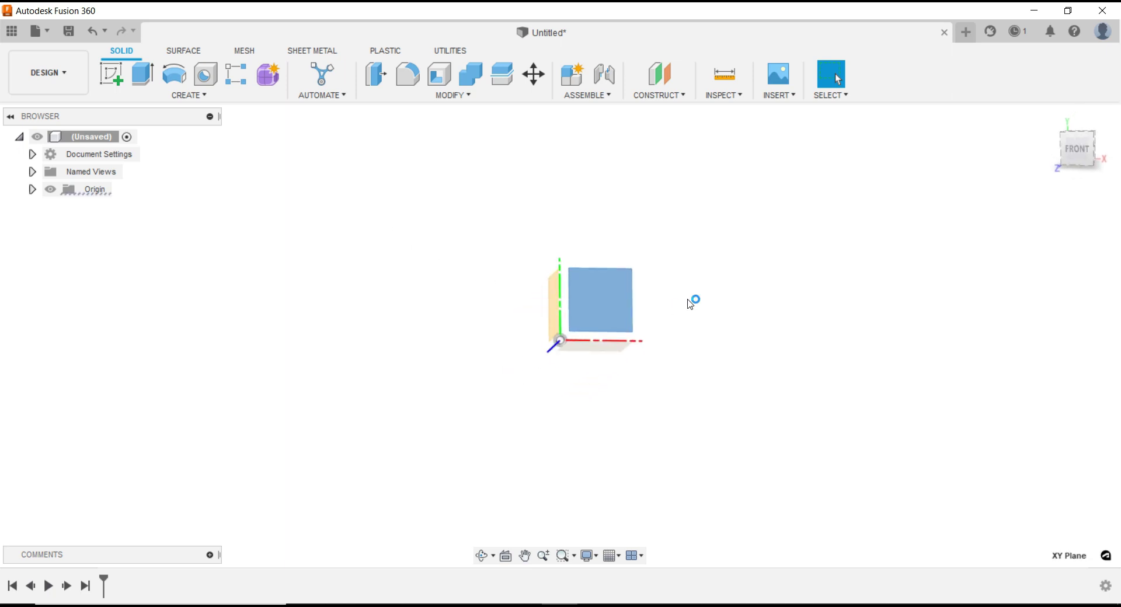
key("l")
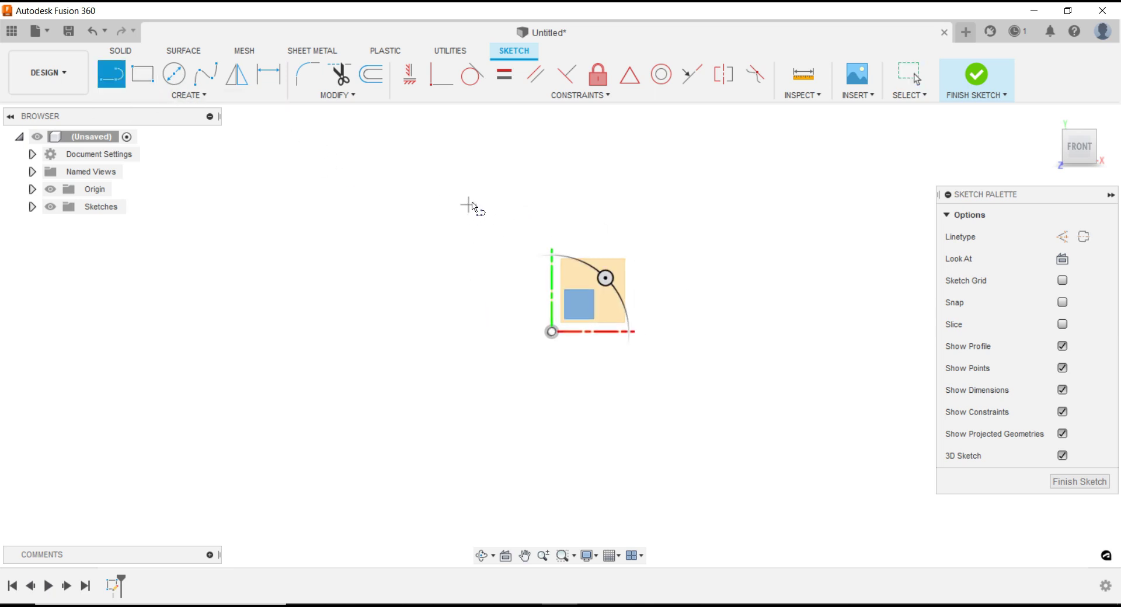
left_click(473, 200)
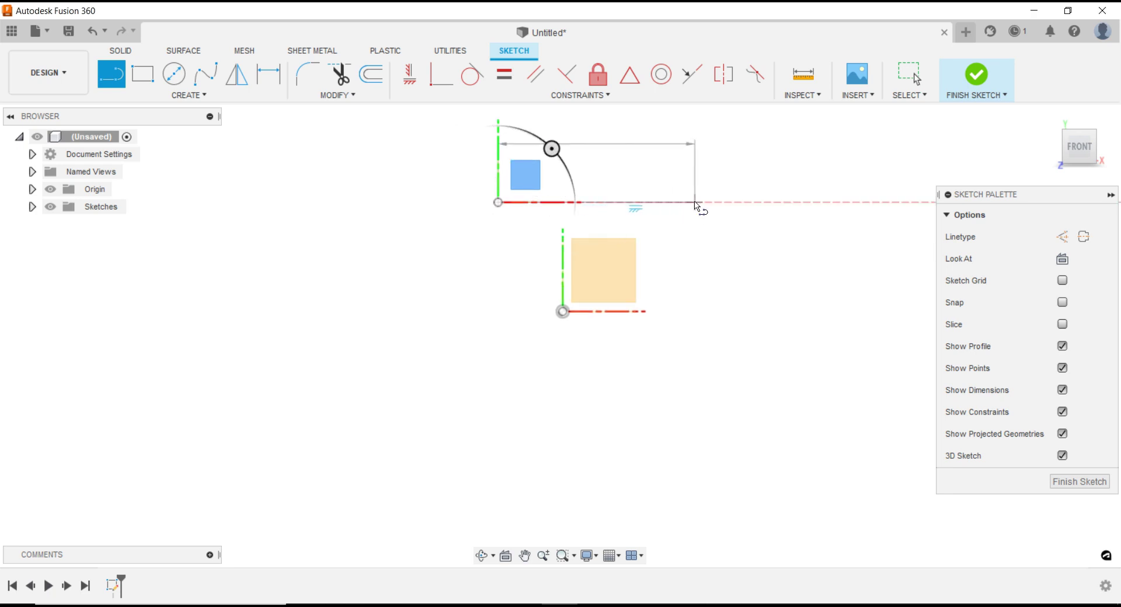
left_click(695, 203)
left_click(659, 451)
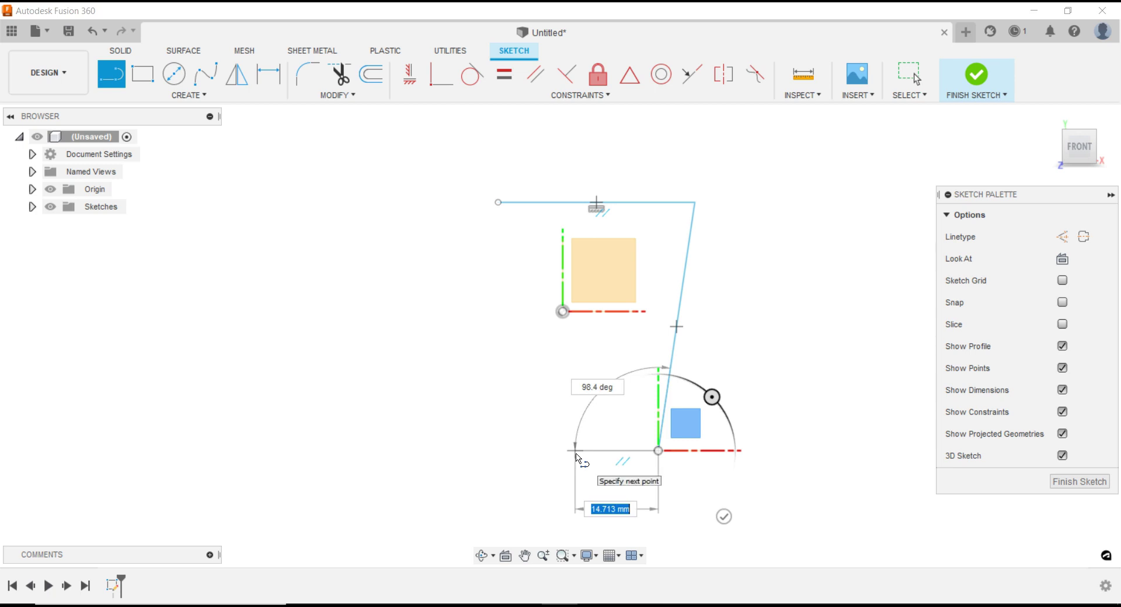
left_click(575, 450)
left_click(500, 209)
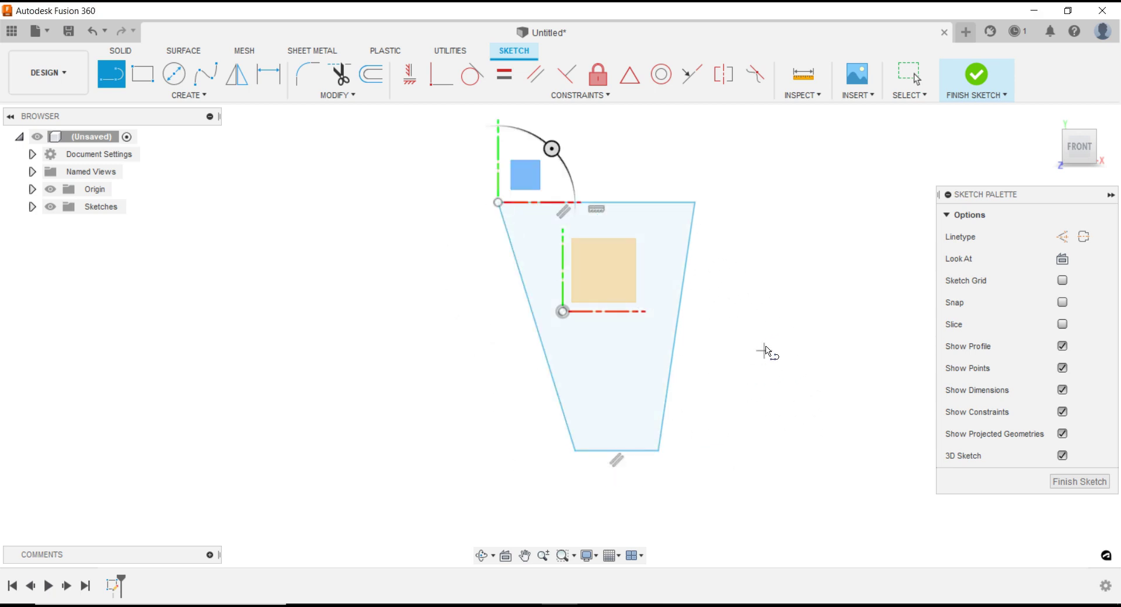
key("Escape")
scroll(722, 299, "down", 3)
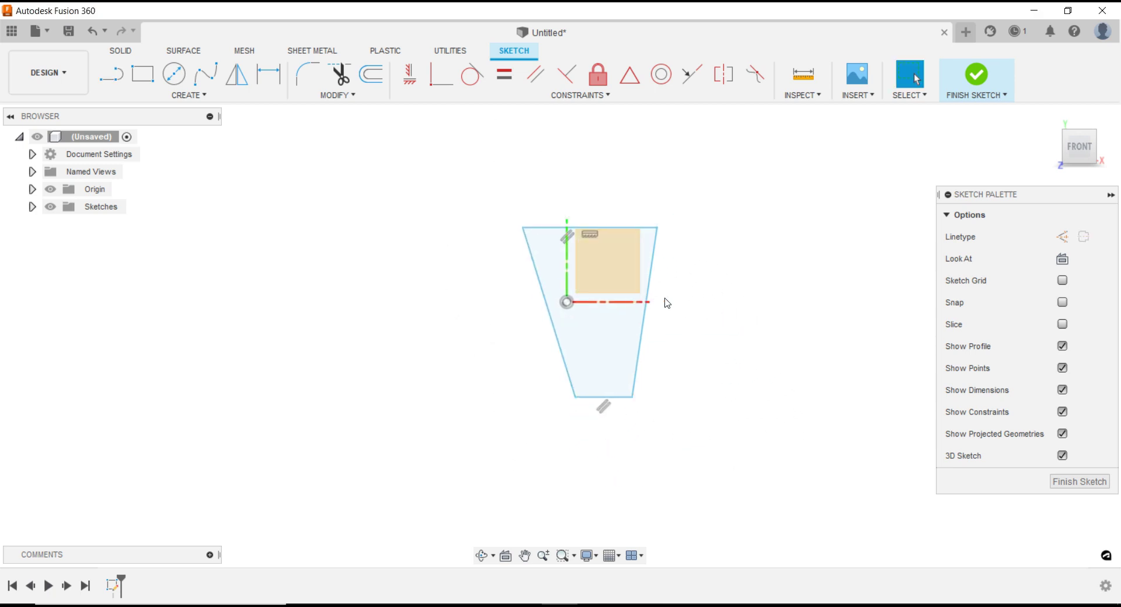
scroll(672, 302, "up", 2)
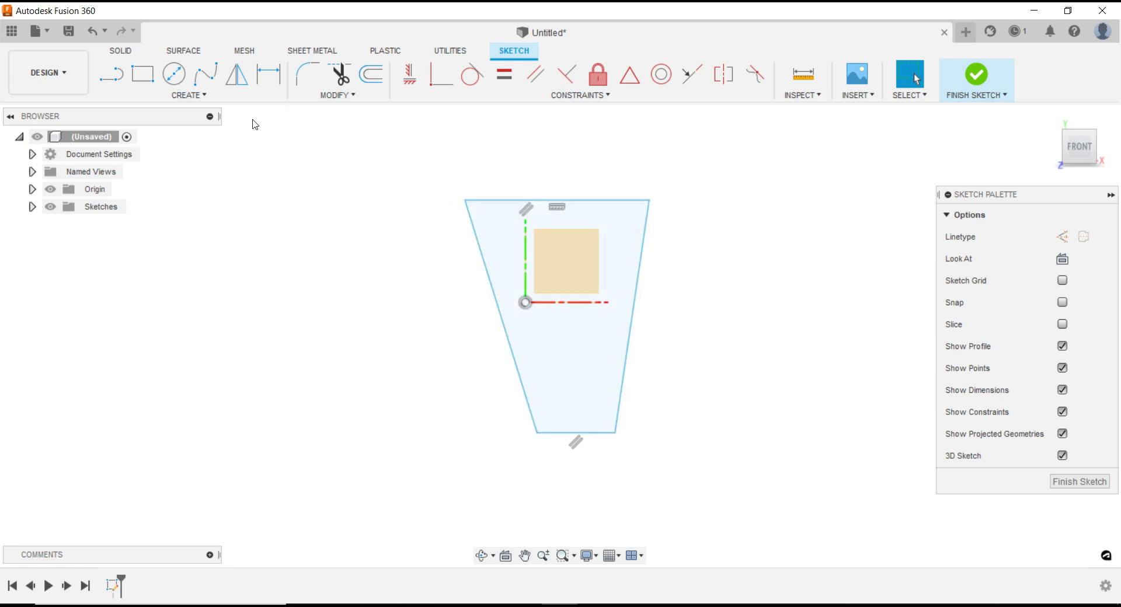
Draw a vertical line up from the origin and convert it to construction geometry
key("l")
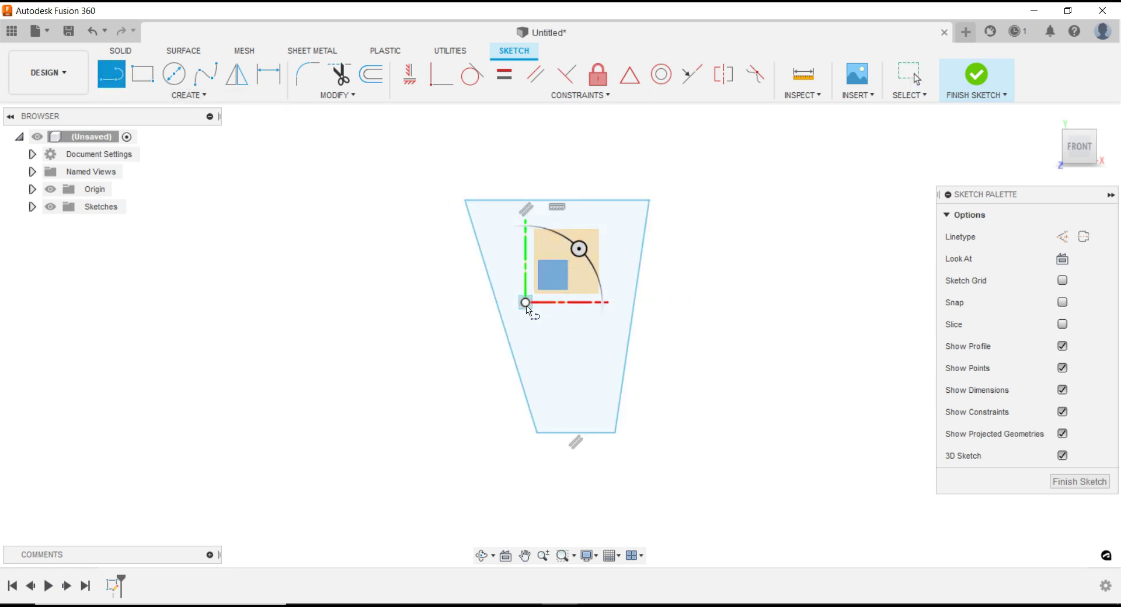
left_click(526, 303)
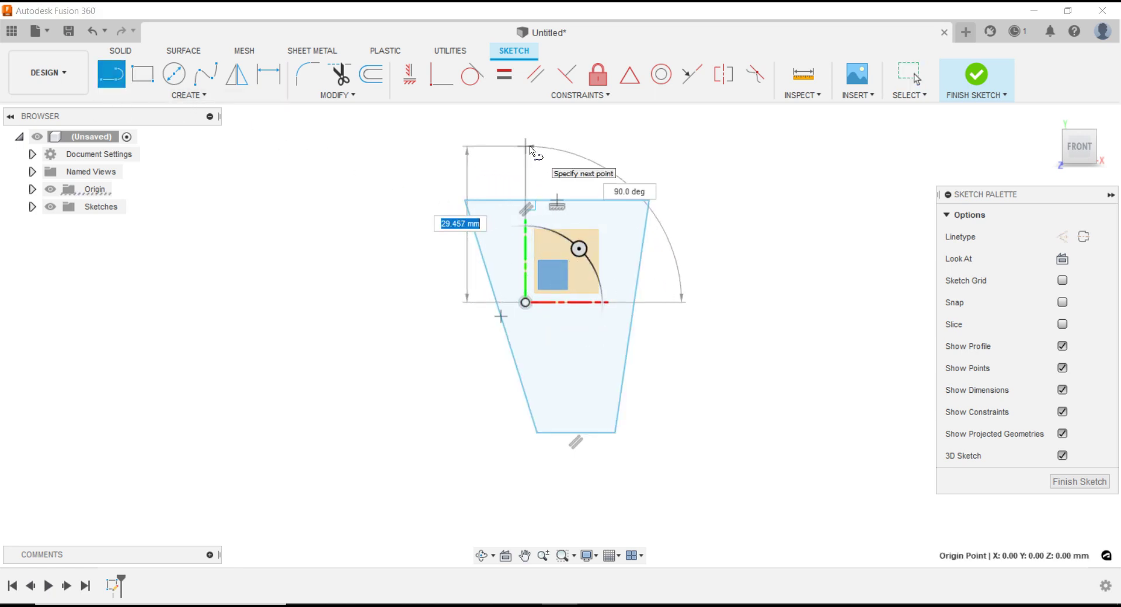
left_click(530, 150)
key("Escape")
left_click(527, 170)
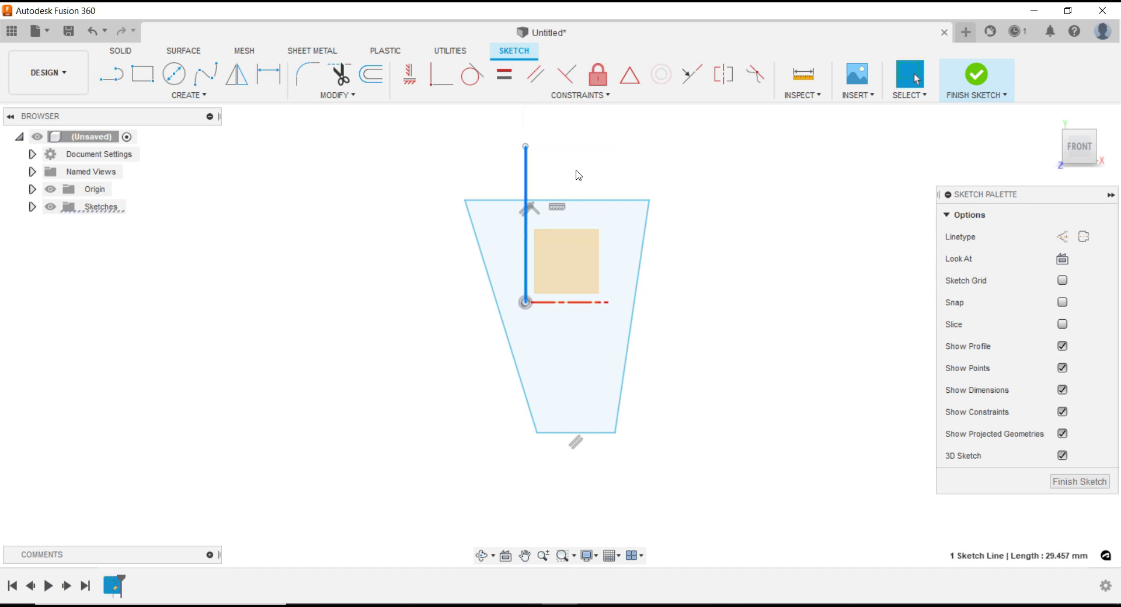
right_click(578, 175)
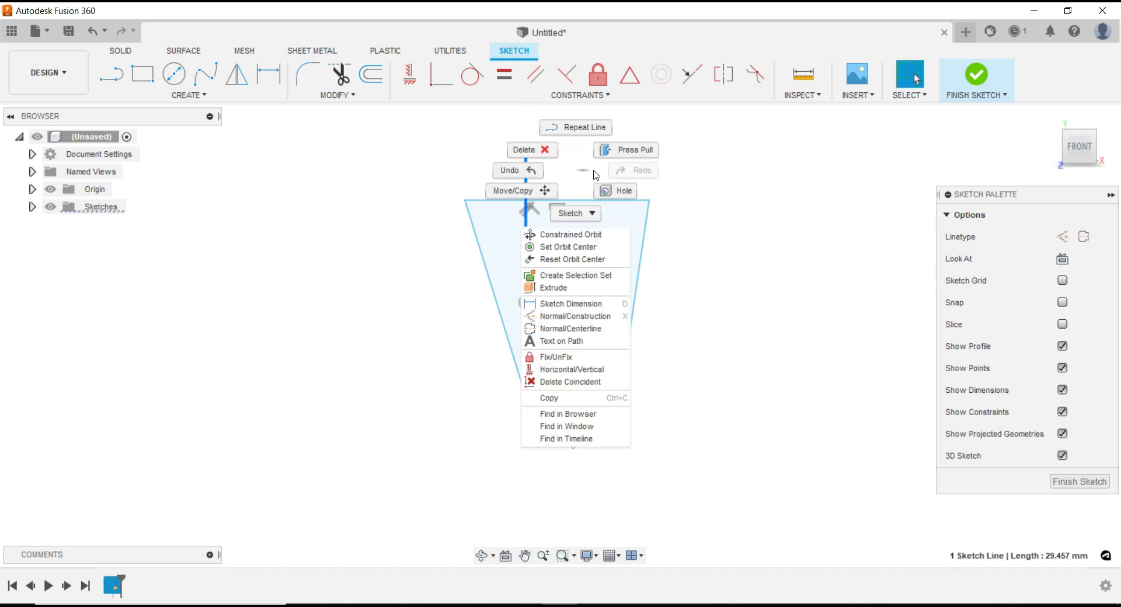
left_click(573, 317)
Make the trapezoid's left and right slanted sides symmetric about the construction line
scroll(723, 308, "down", 2)
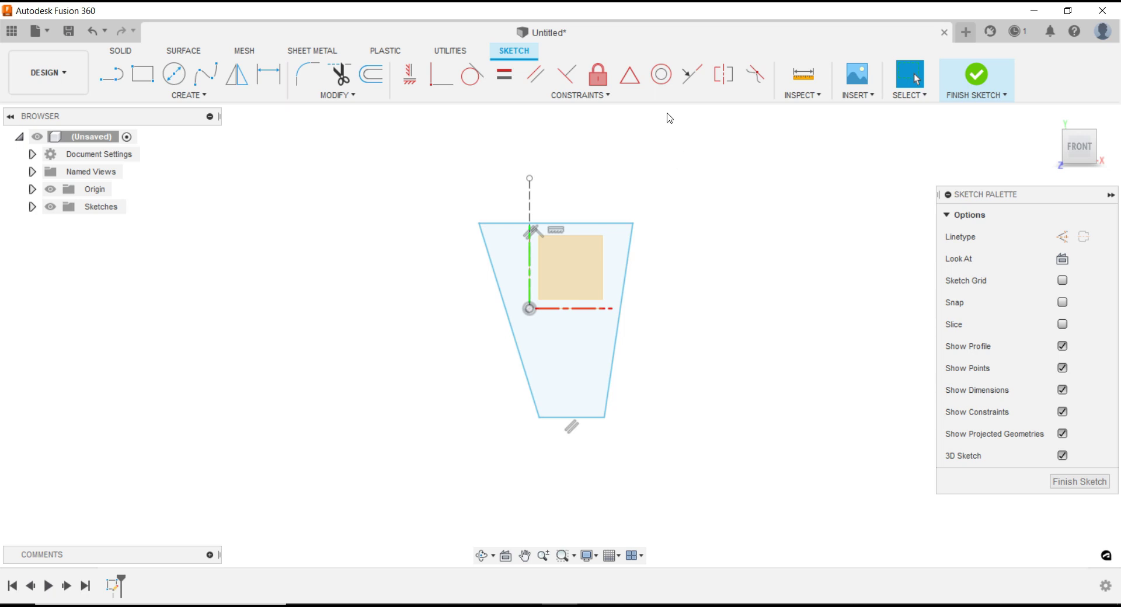
left_click(723, 75)
left_click(623, 290)
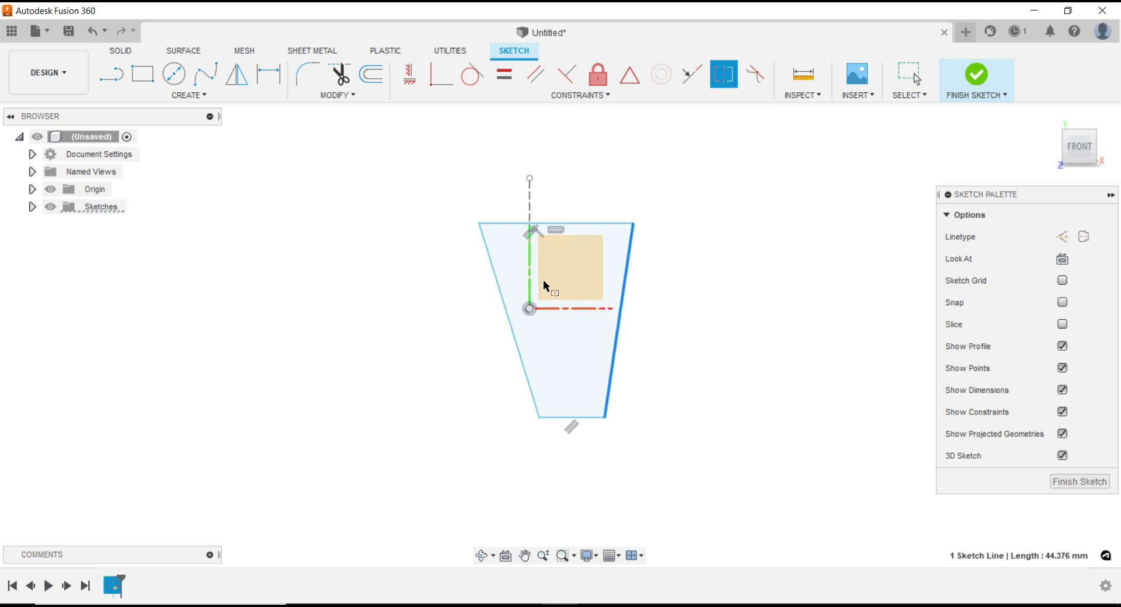
left_click(503, 287)
left_click(530, 266)
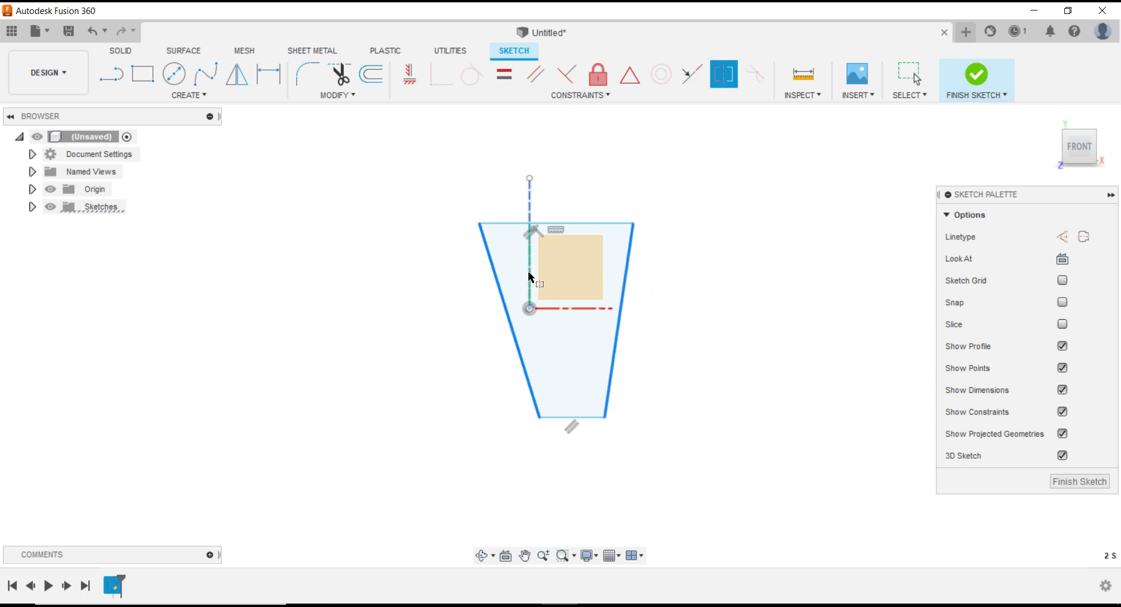
key("Escape")
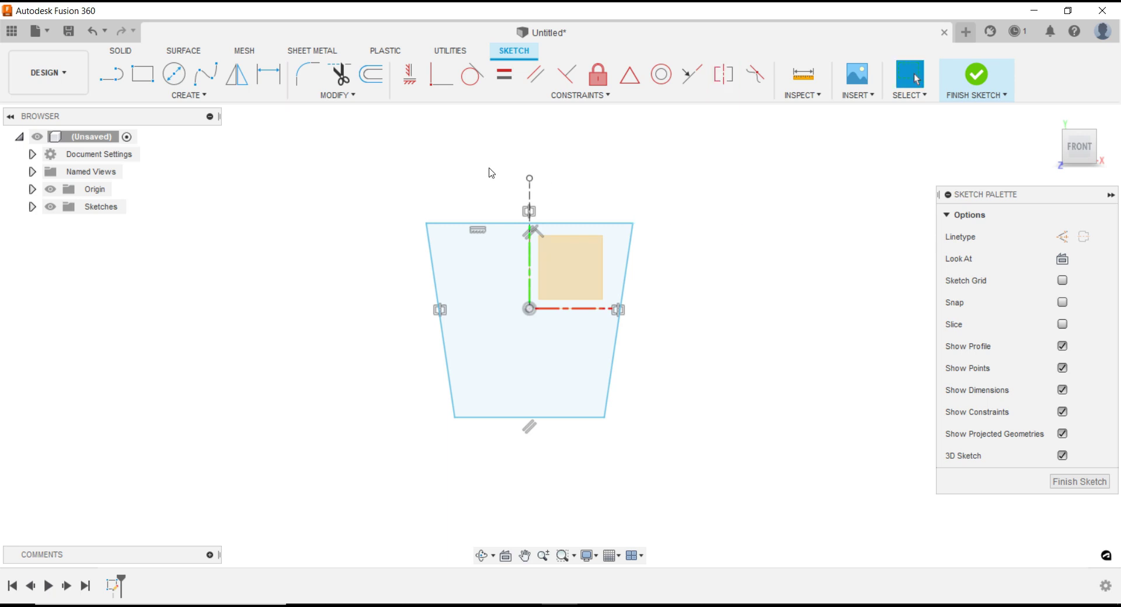
Dimension the trapezoid's top width to 60 mm and its overall height to 95 mm
left_click(257, 85)
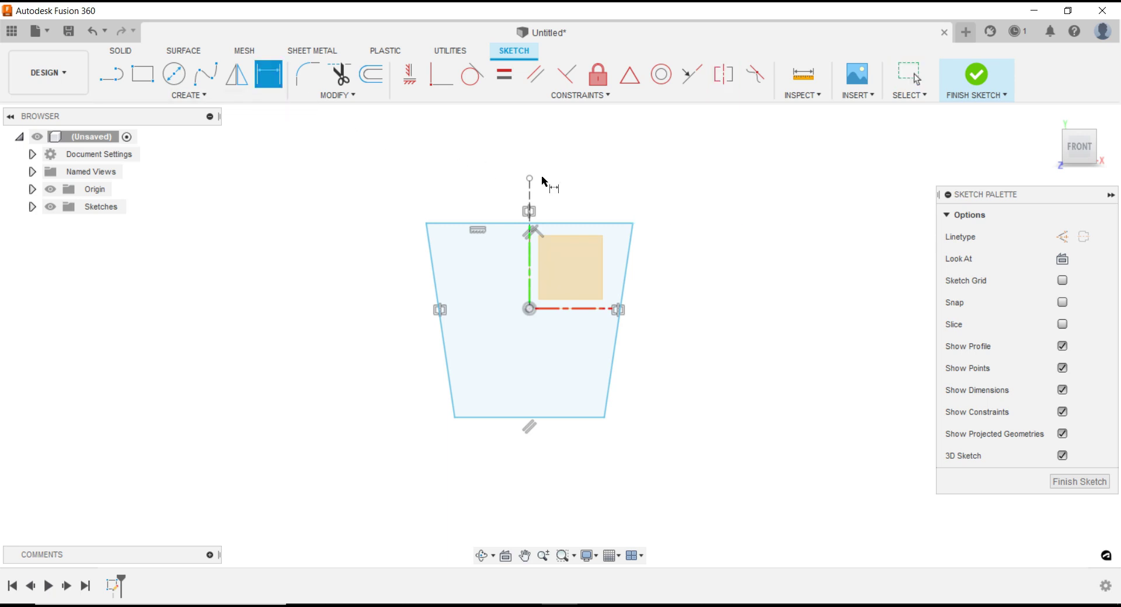
left_click(514, 225)
left_click(523, 134)
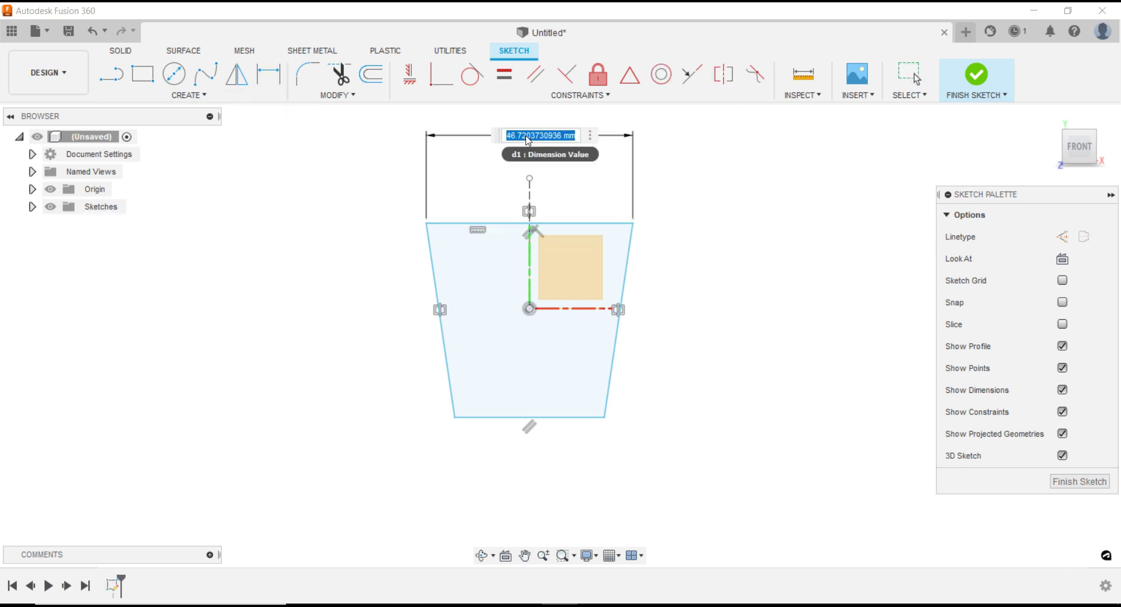
type("60")
key("Return")
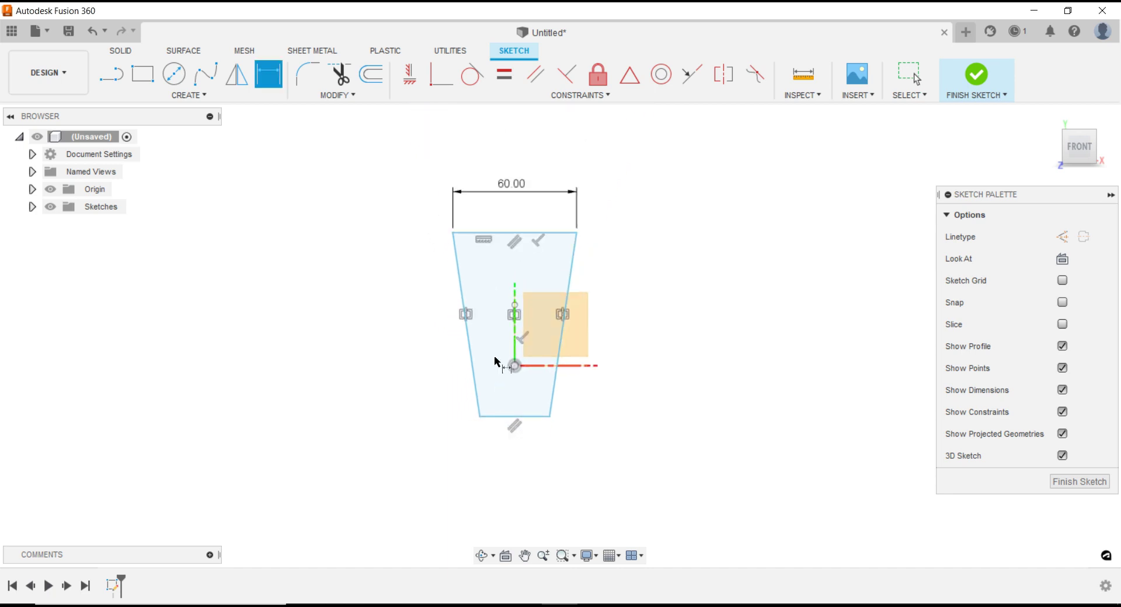
left_click(502, 436)
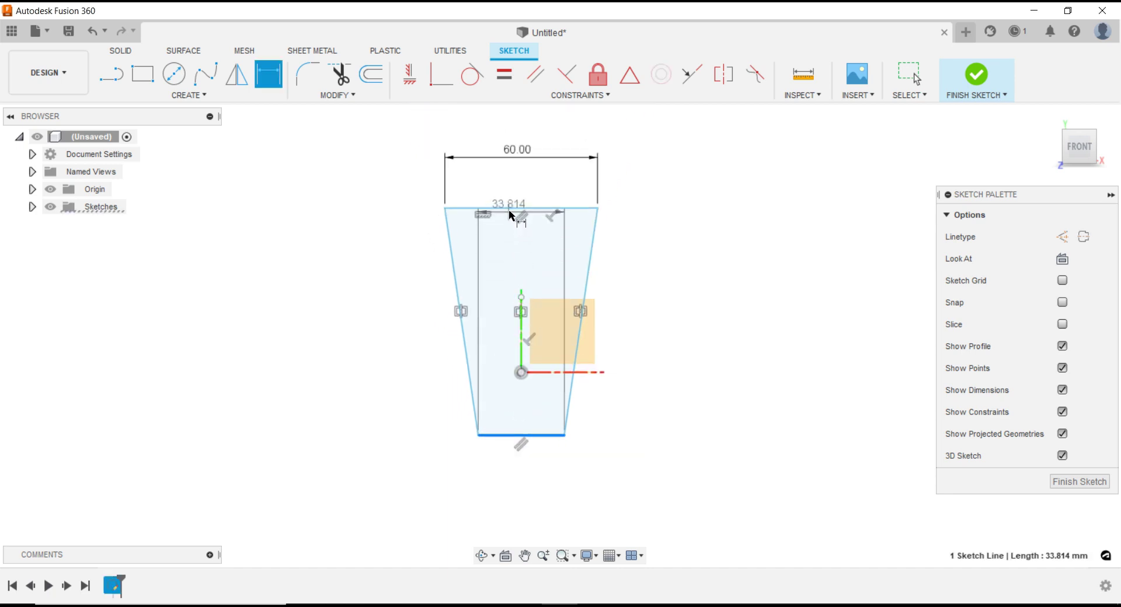
left_click(510, 208)
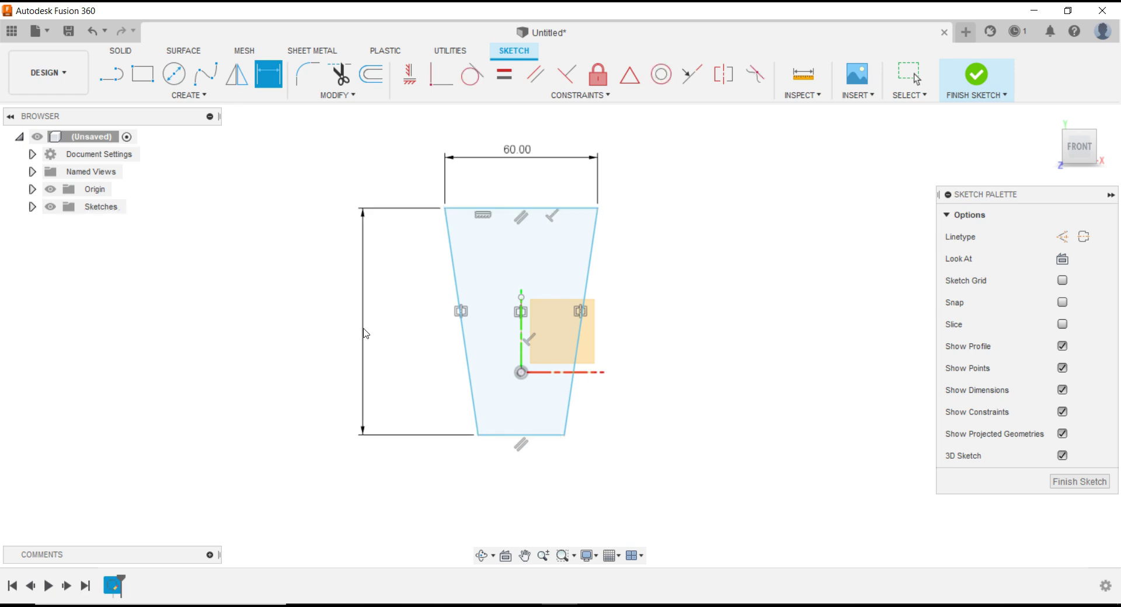
left_click(366, 333)
type("95")
key("Return")
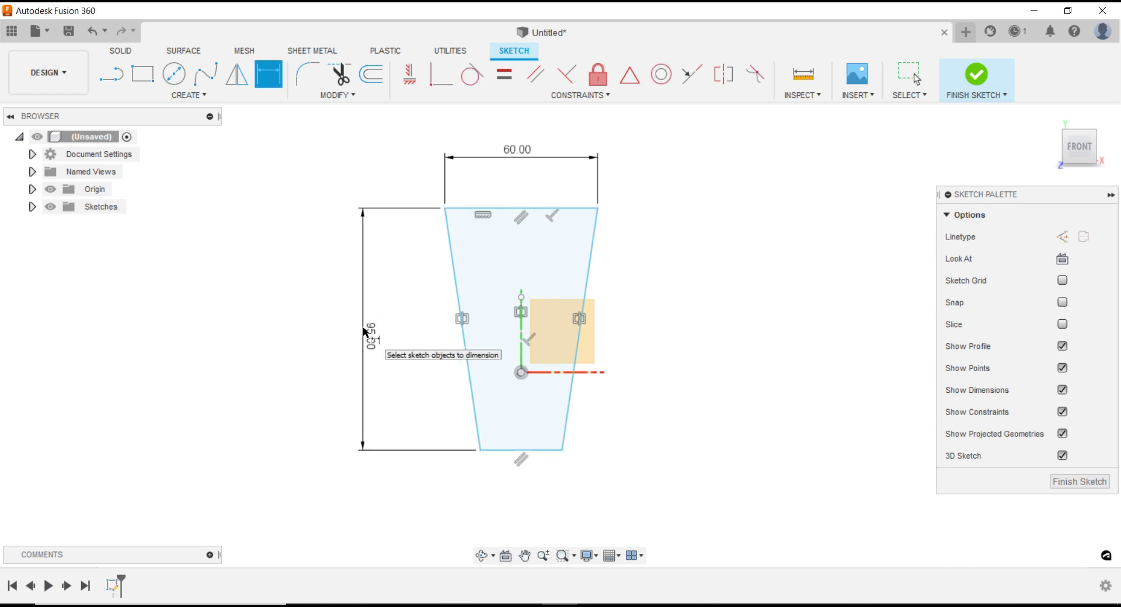
Set the top edge d2/2 (47.50 mm) above the origin and the bottom width to 27 mm
left_click(516, 210)
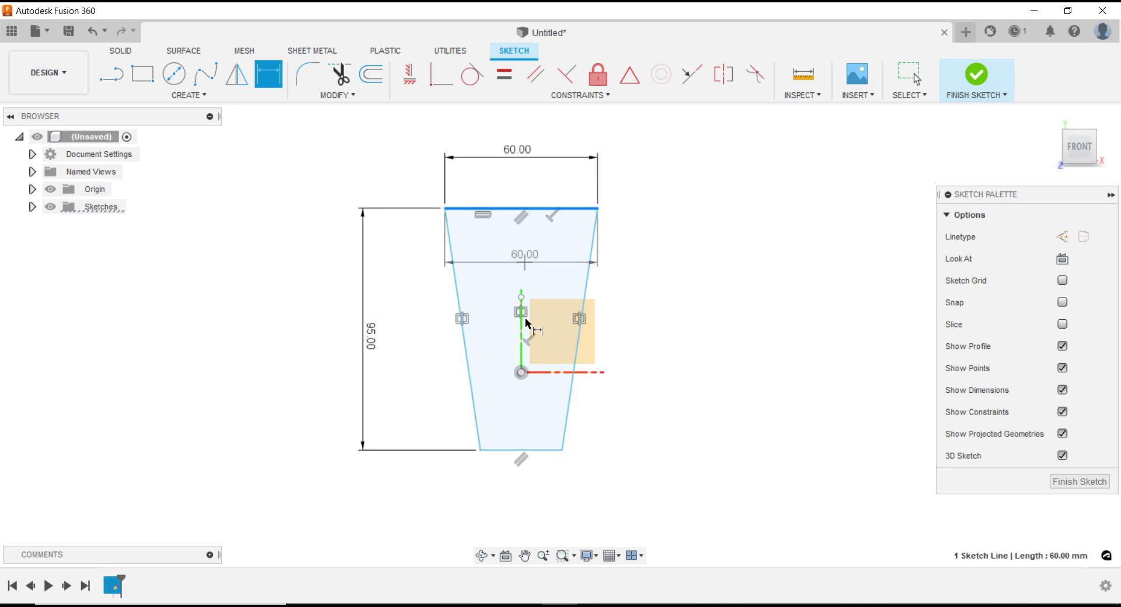
left_click(521, 372)
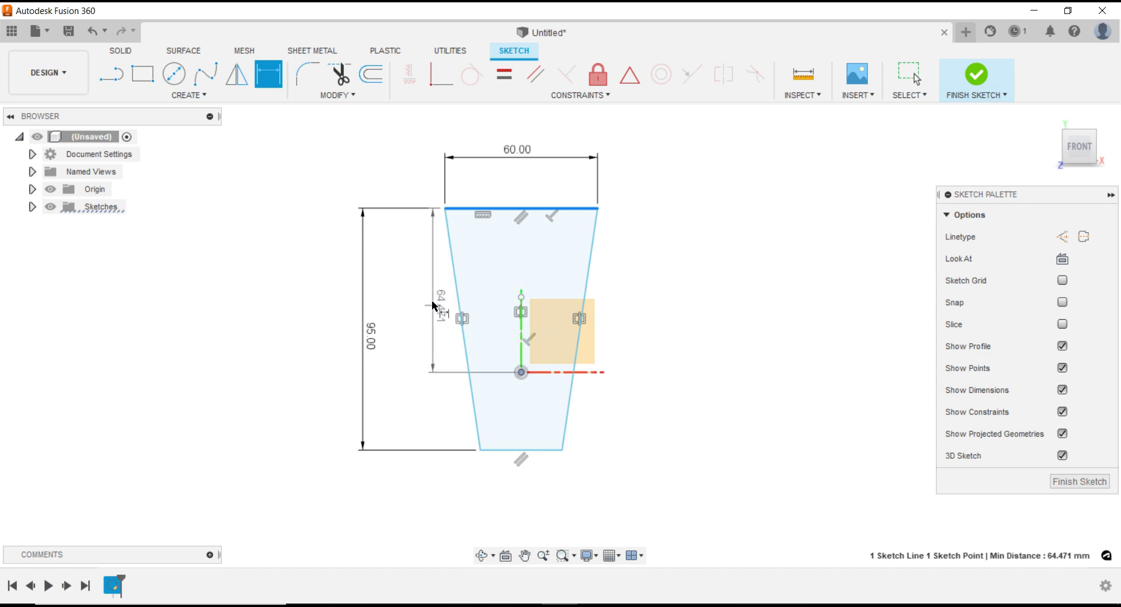
left_click(412, 297)
left_click(372, 343)
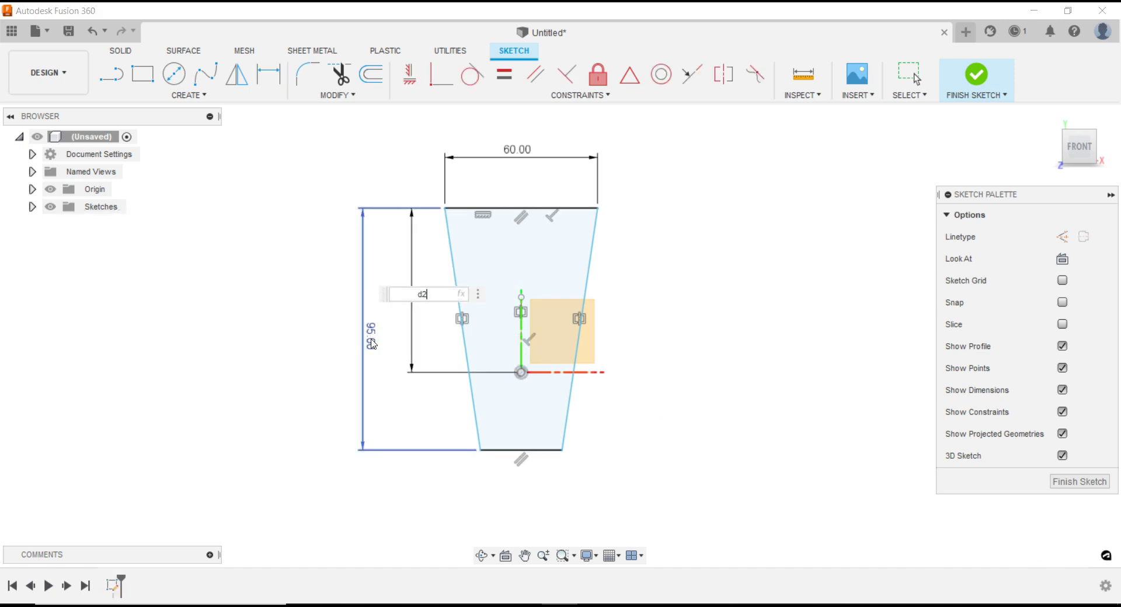
type("/2")
key("Return")
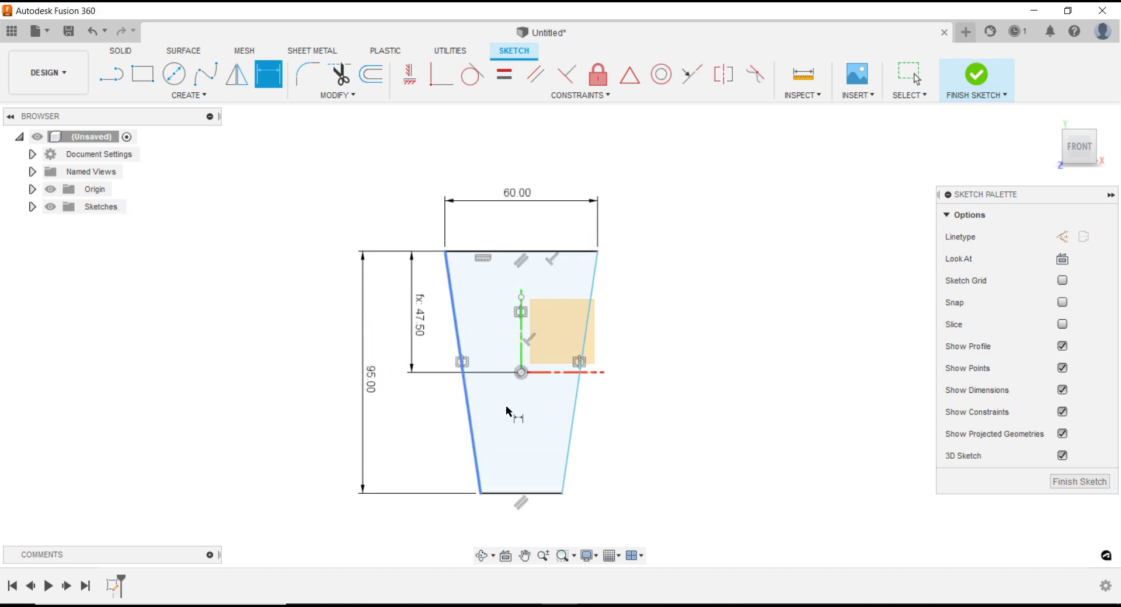
left_click(536, 500)
left_click(535, 536)
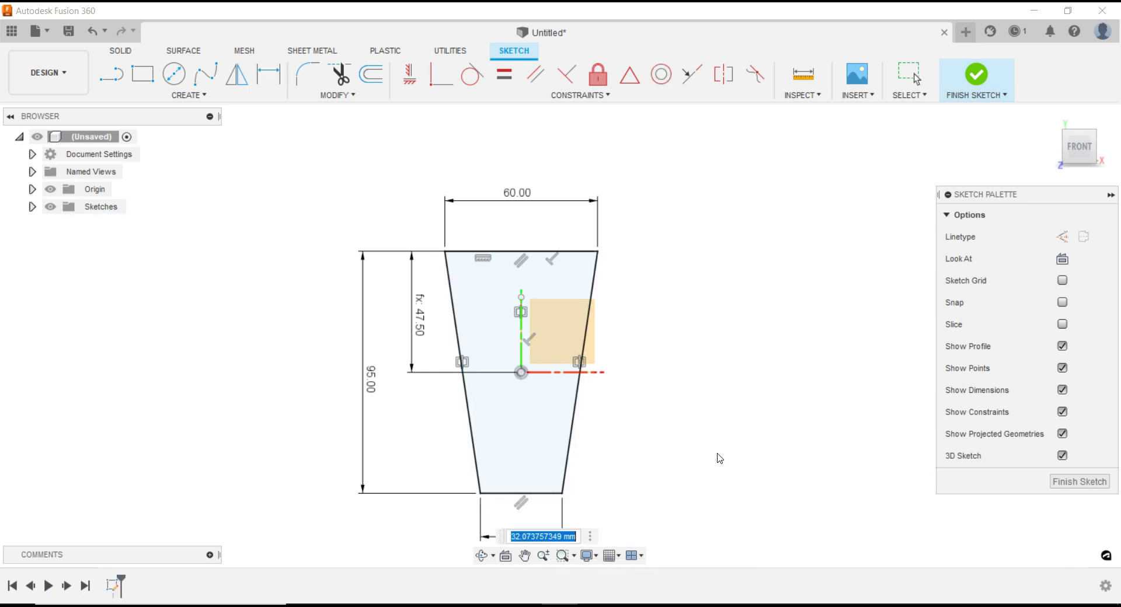
type("27")
key("Return")
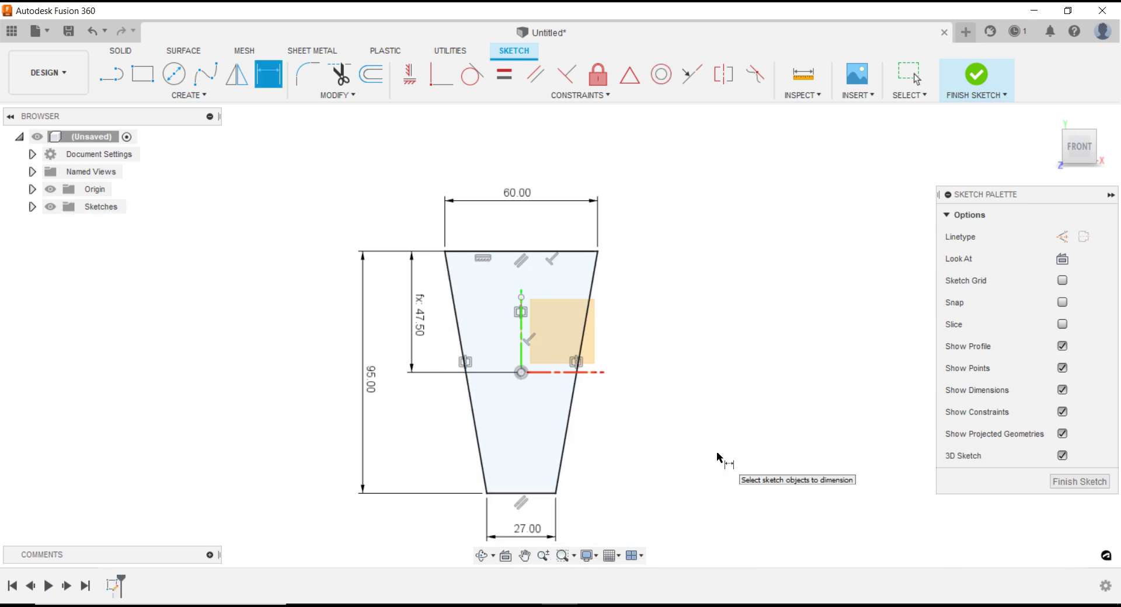
scroll(658, 343, "down", 1)
scroll(632, 441, "up", 2)
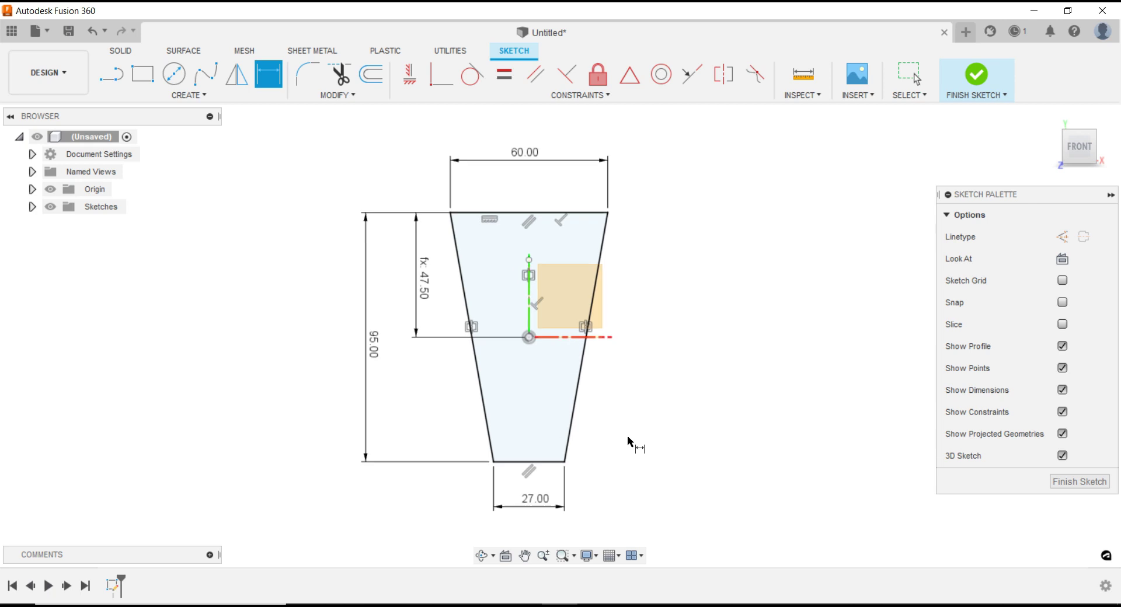
key("Escape")
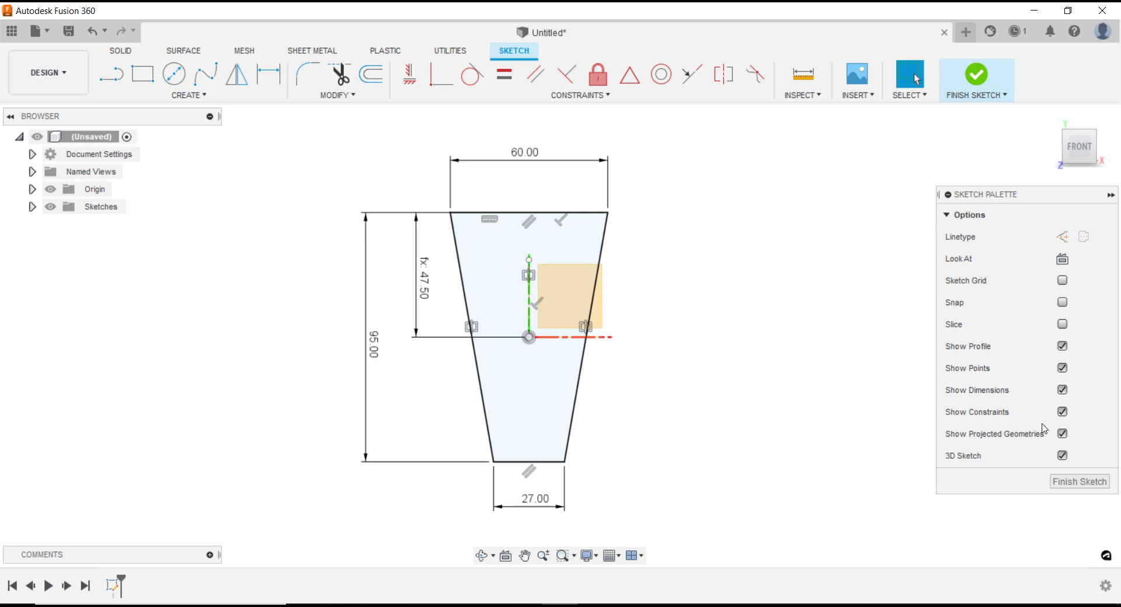
Hide the constraint glyphs and round the plate's top corners with R8 fillets
left_click(1063, 413)
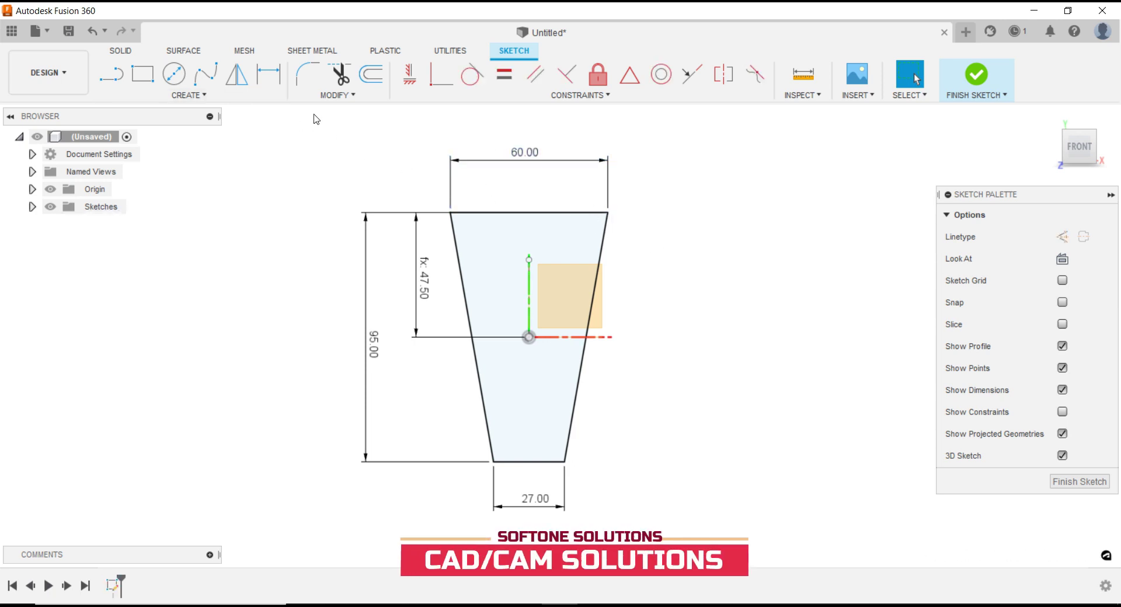
left_click(308, 74)
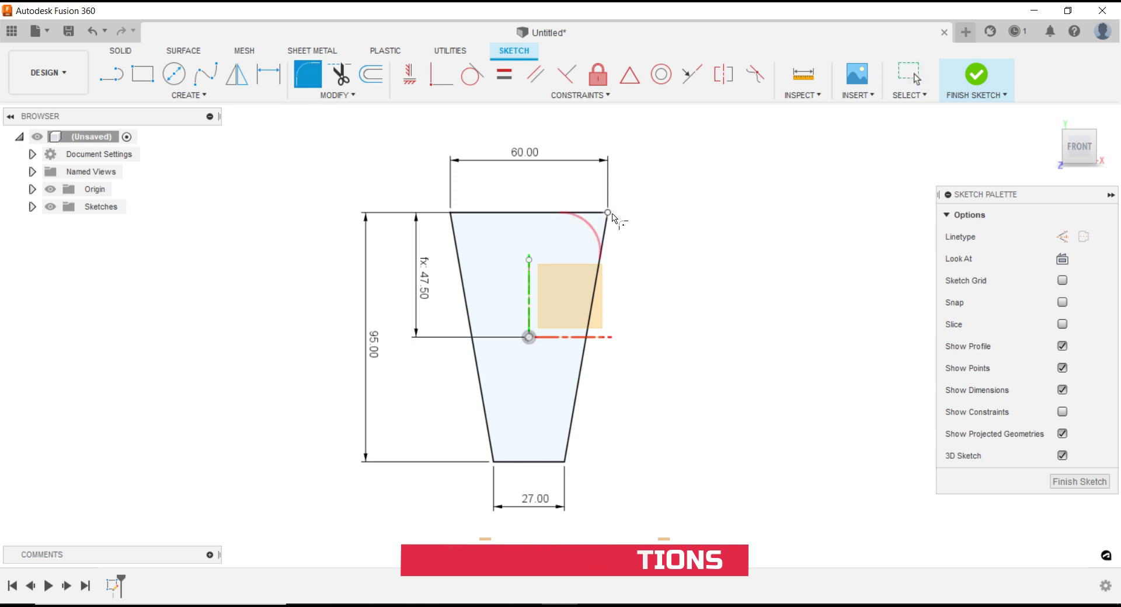
left_click(608, 213)
key("Return")
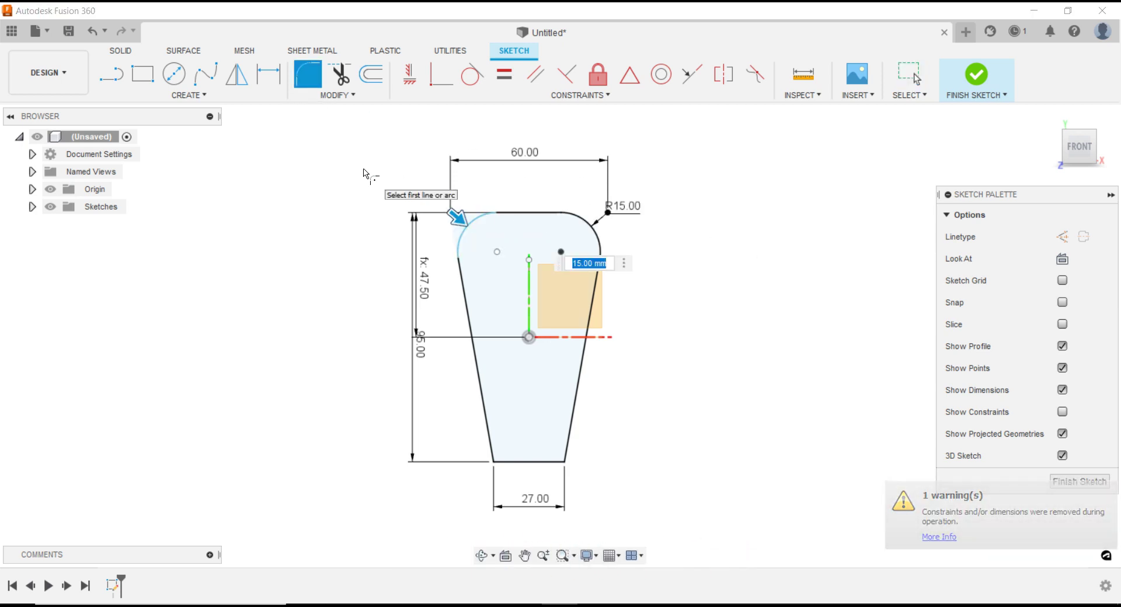
type("8")
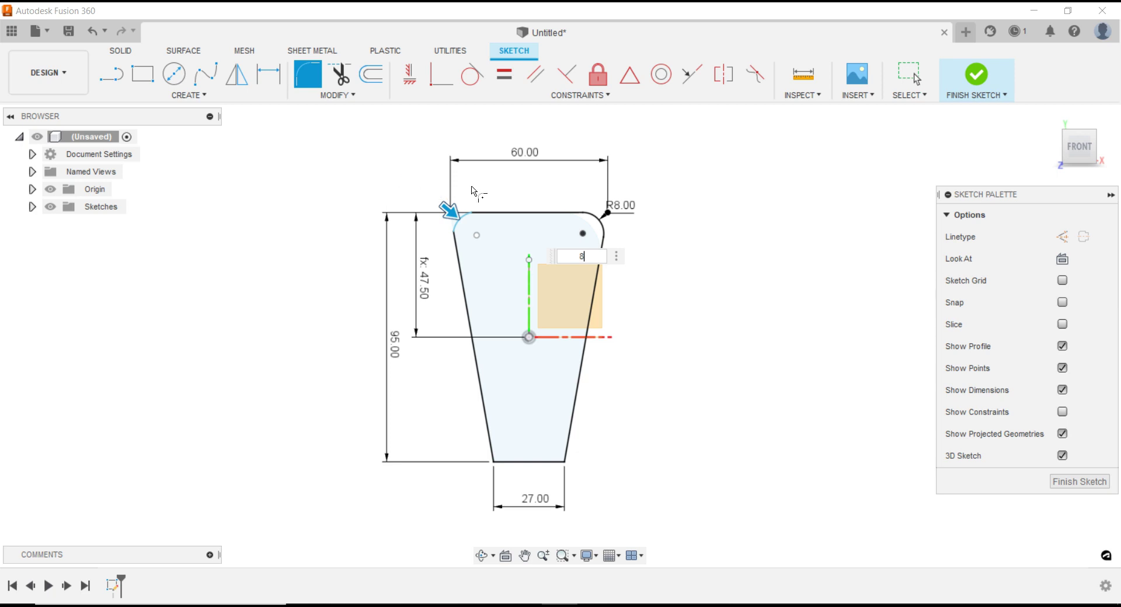
right_click(740, 262)
left_click(708, 285)
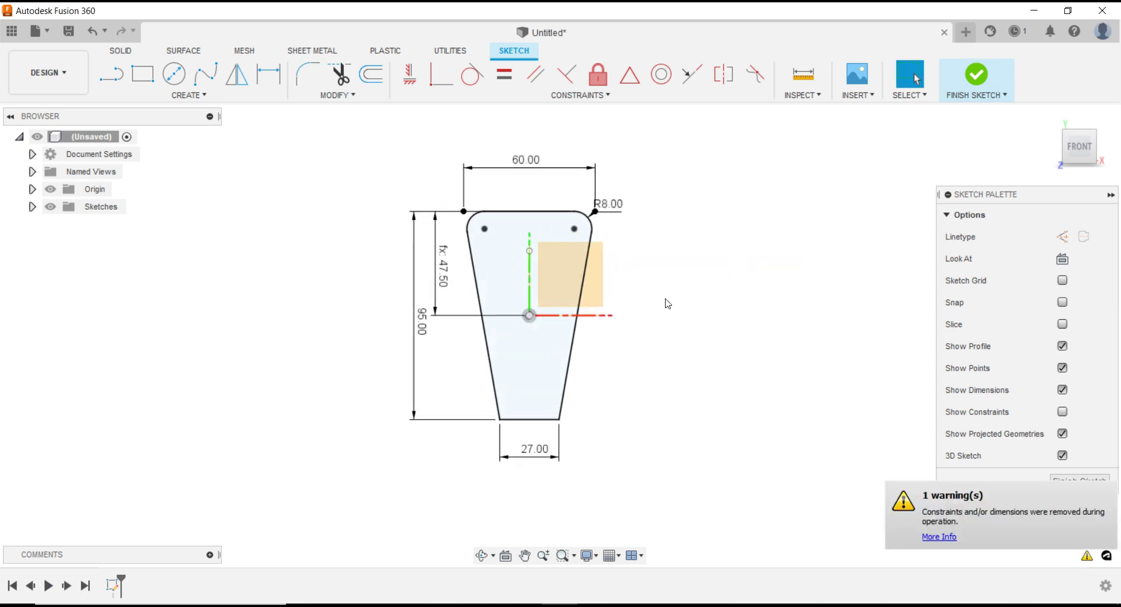
scroll(668, 303, "up", 2)
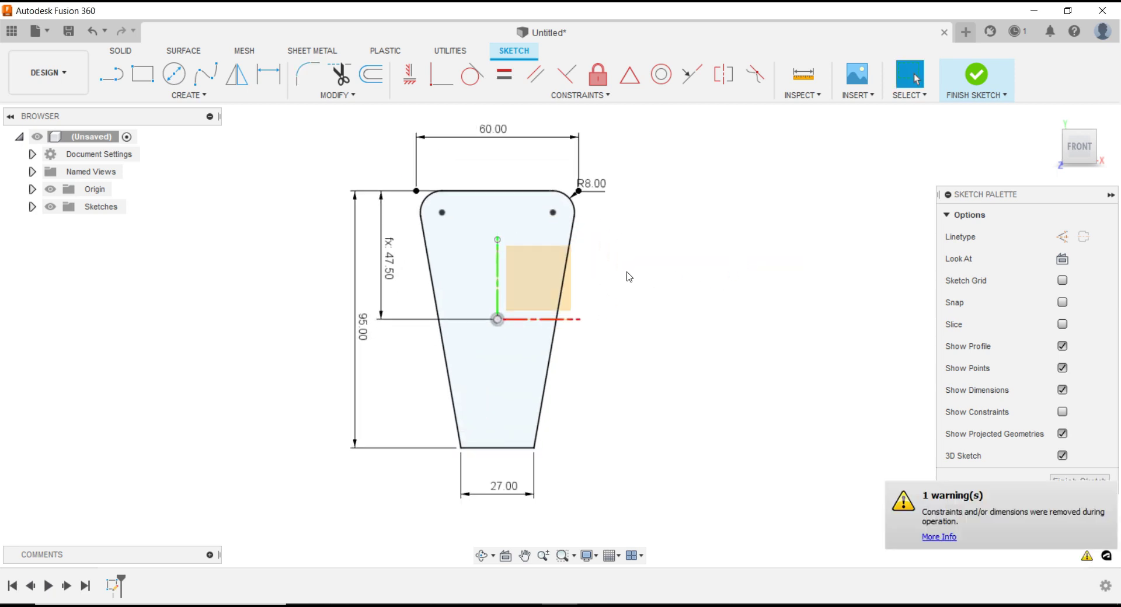
Round the bottom two corners with R5 fillets and move the R8 and R5 labels clear
left_click(306, 75)
left_click(461, 448)
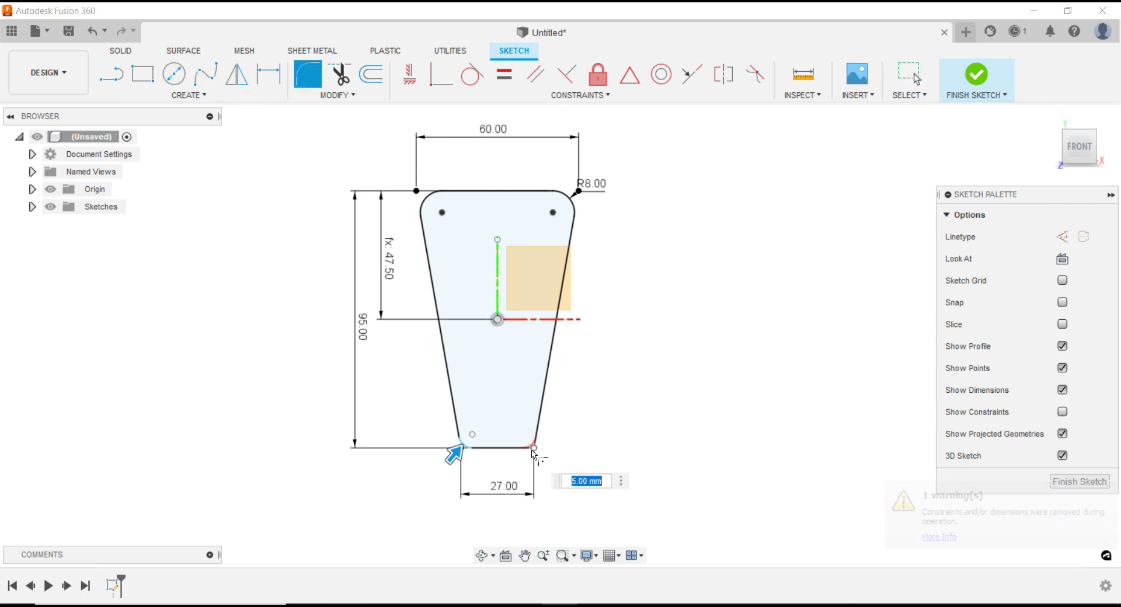
left_click(533, 450)
right_click(664, 422)
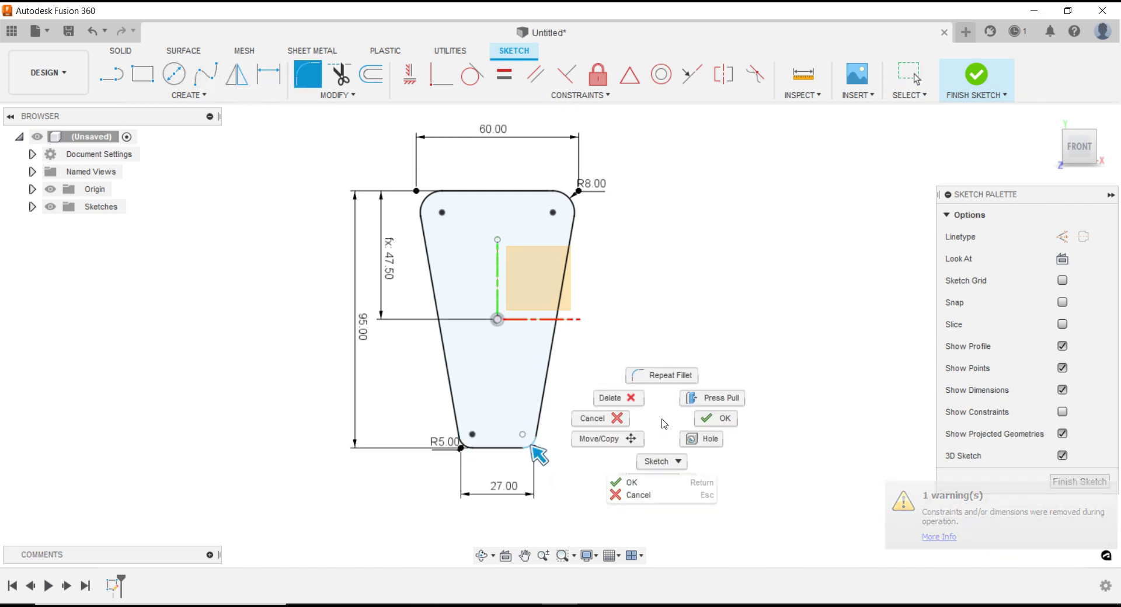
left_click(716, 418)
scroll(648, 388, "down", 1)
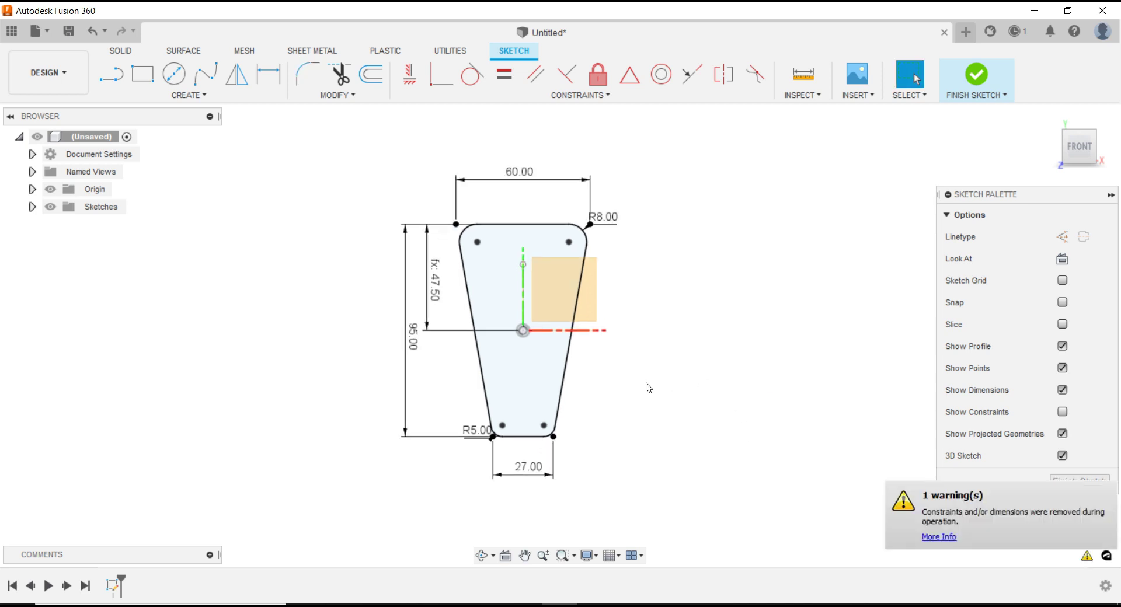
scroll(648, 389, "up", 1)
left_click_drag(604, 205, 655, 176)
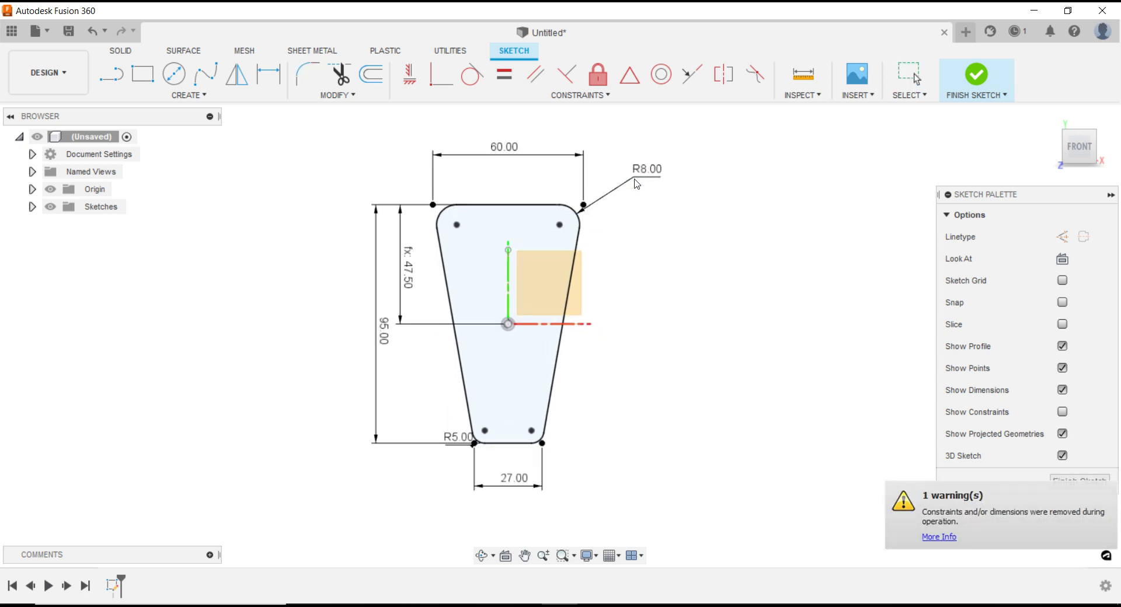
mouse_move(475, 451)
left_mouse_down()
mouse_move(421, 492)
mouse_move(429, 497)
left_mouse_up()
scroll(509, 262, "up", 2)
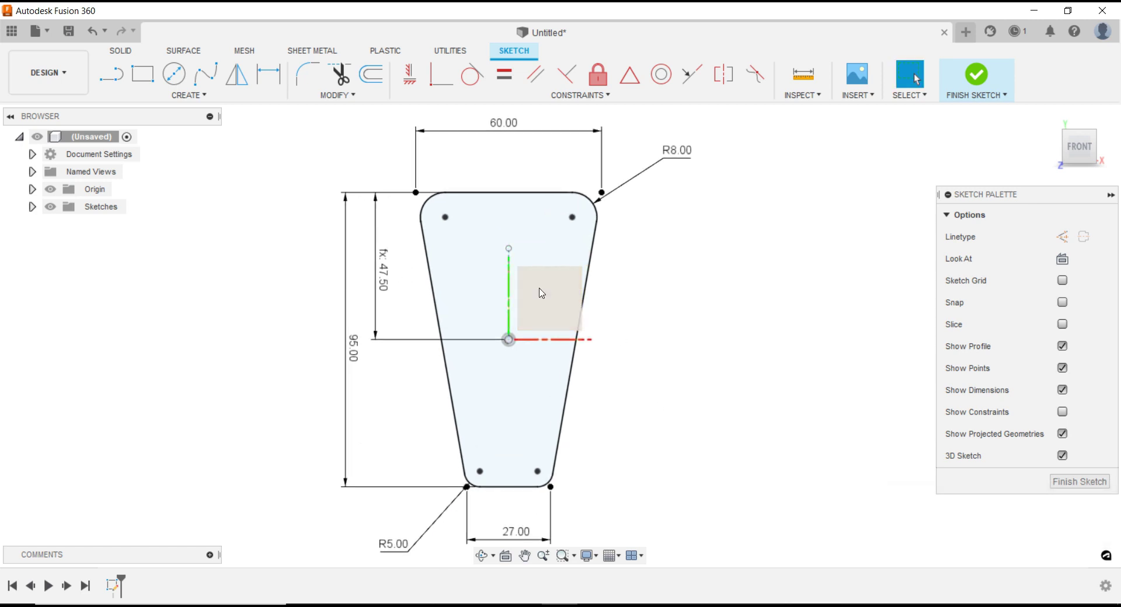
Draw three hole circles at top-left, top-right and bottom centre, the top-right one Ø5.25 mm
left_click(174, 74)
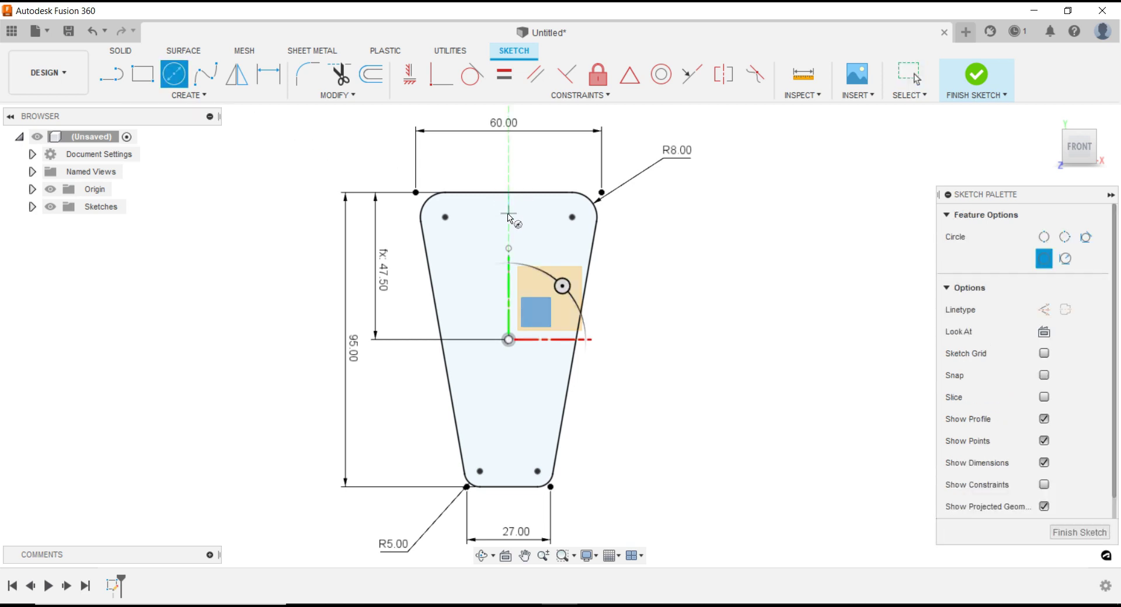
left_click(446, 217)
left_click(457, 230)
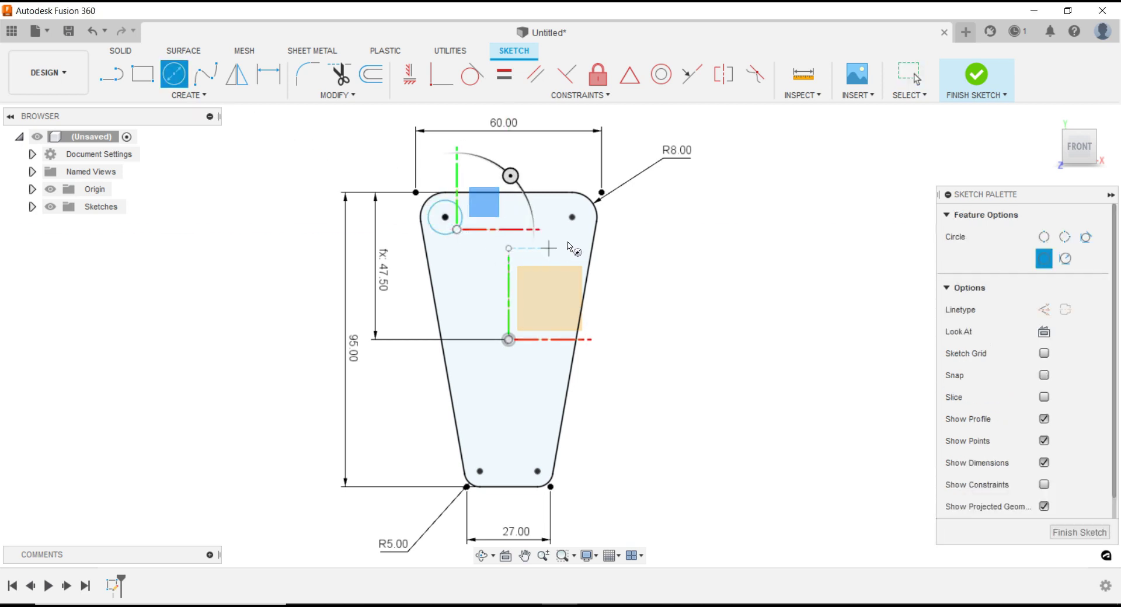
left_click(574, 218)
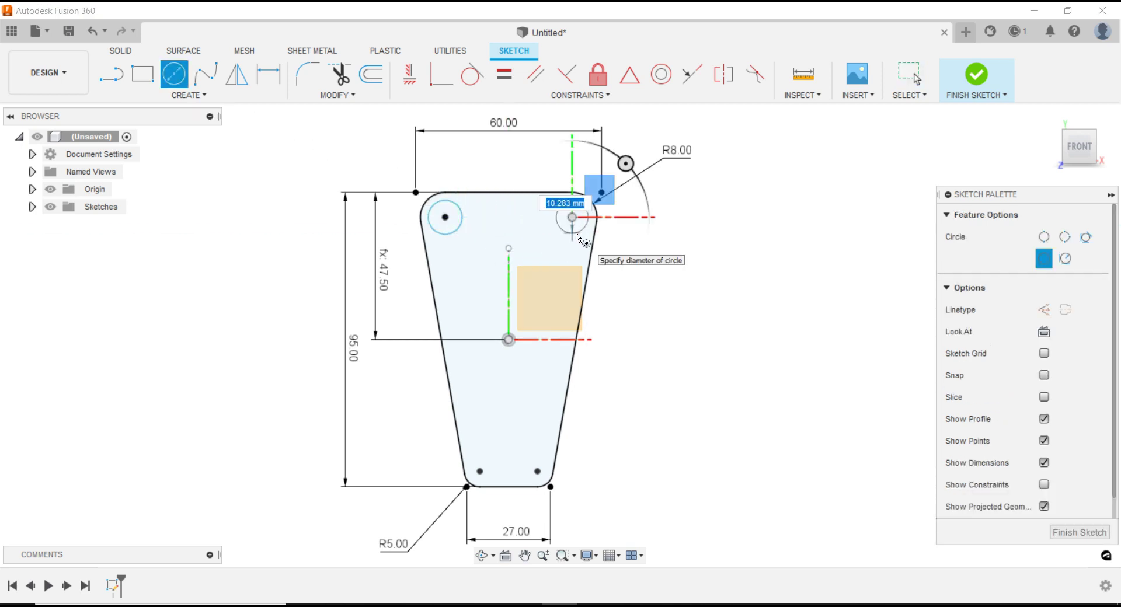
key("Return")
key("Escape")
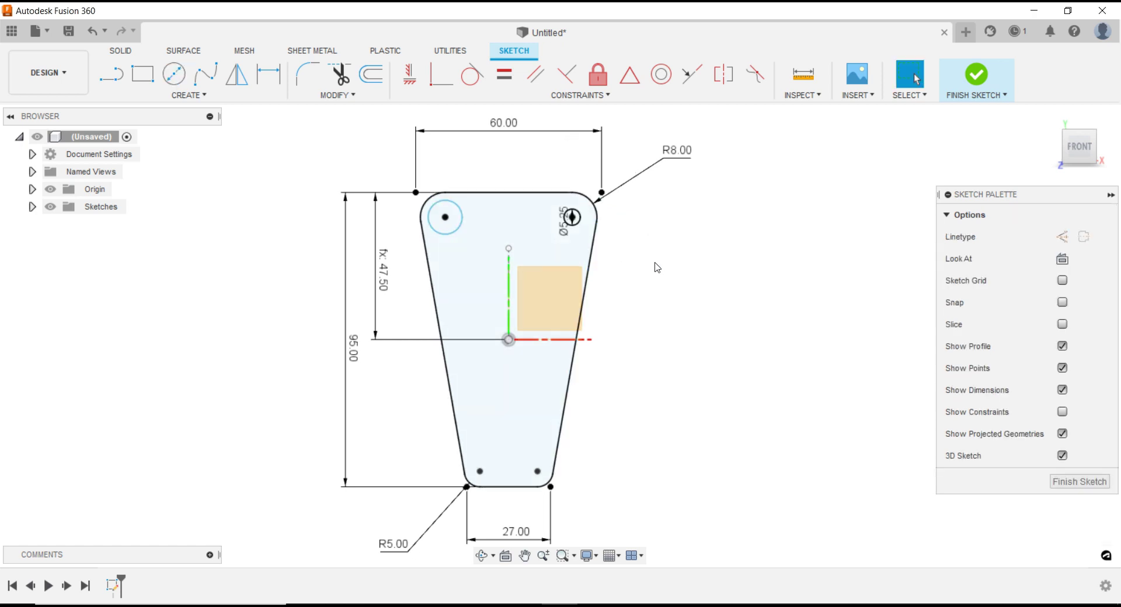
left_click(174, 73)
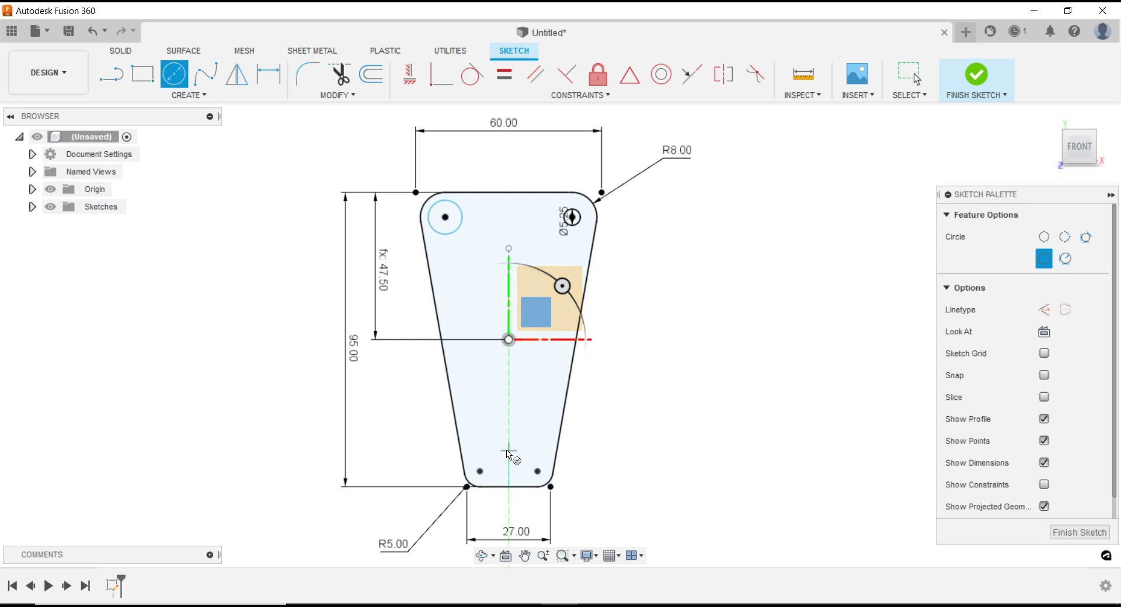
left_click(508, 450)
left_click(525, 449)
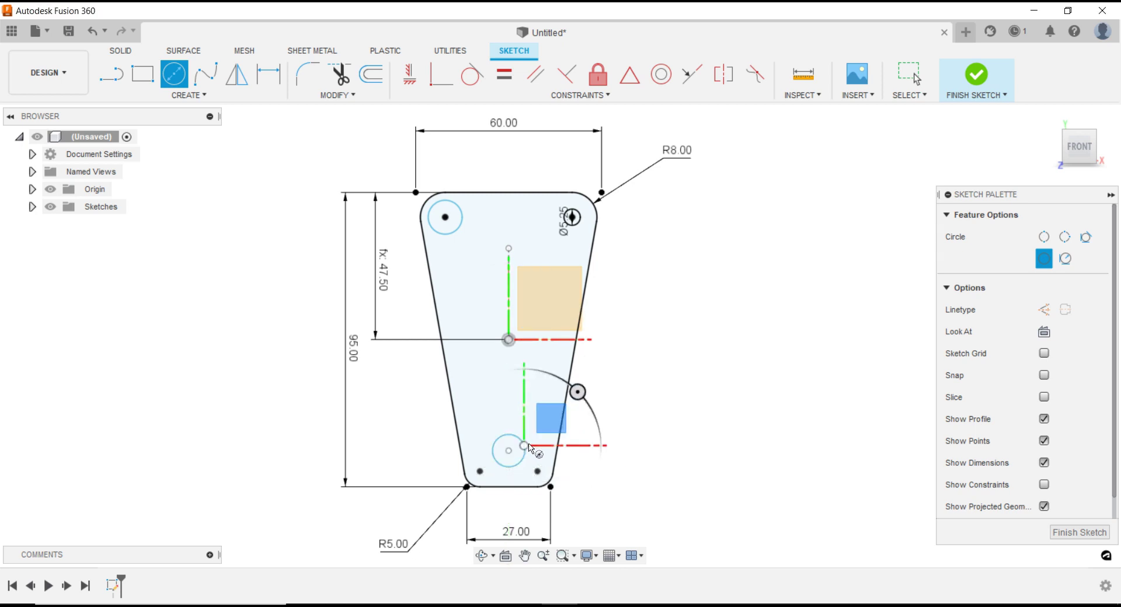
Constrain the top-left and bottom holes equal to the Ø5.25 hole
left_click(504, 74)
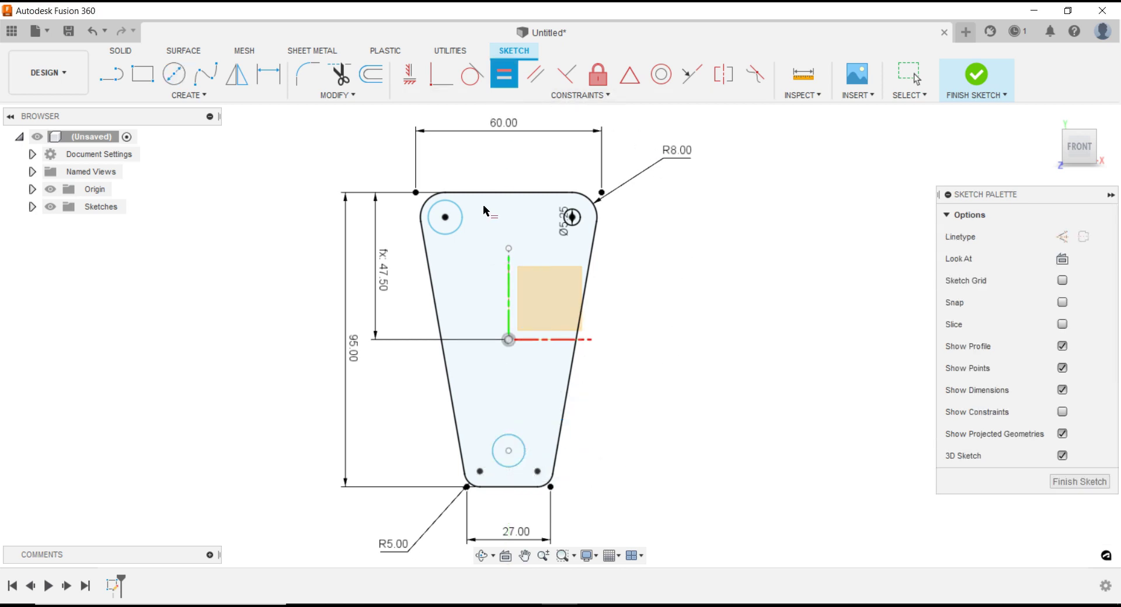
left_click(465, 221)
left_click(572, 227)
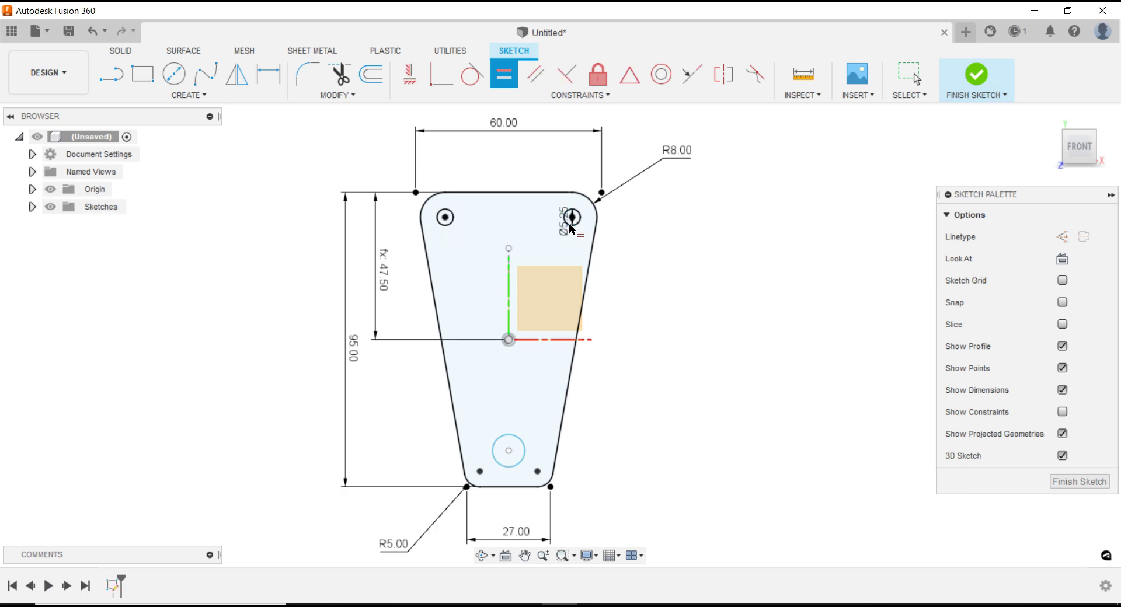
left_click(519, 443)
left_click(453, 228)
key("d")
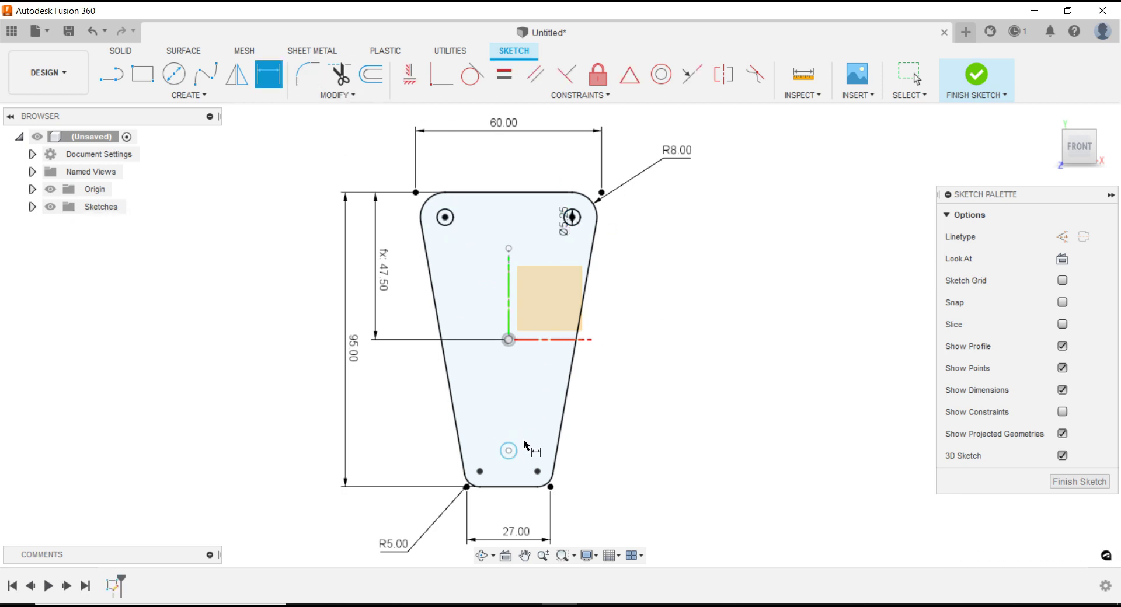
Dimension the bottom hole 6 mm above the plate's bottom edge
left_click(513, 457)
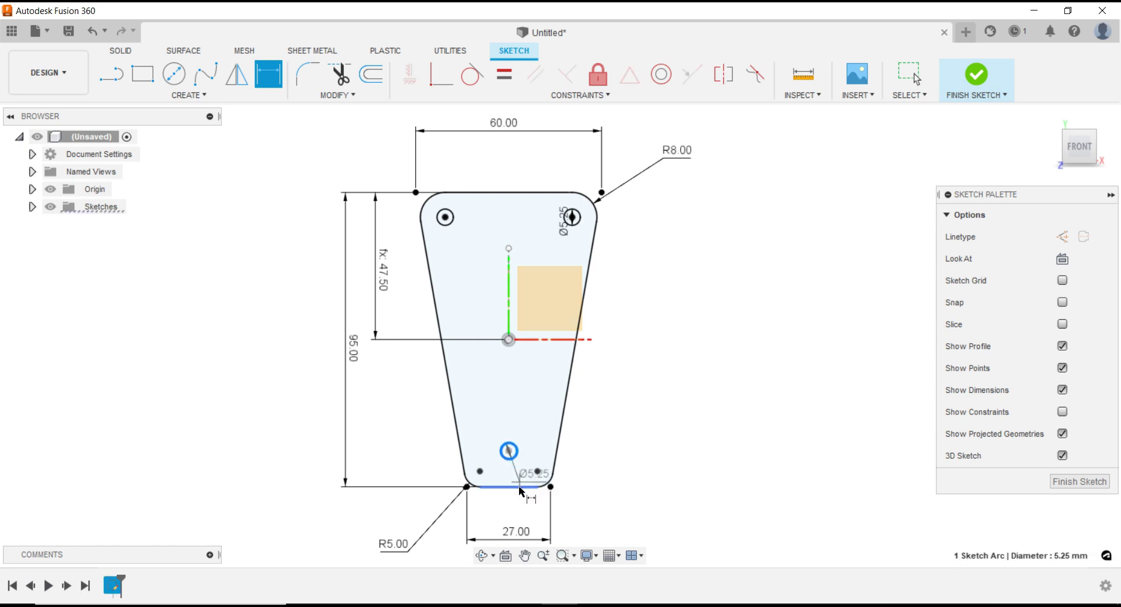
left_click(520, 488)
left_click(428, 467)
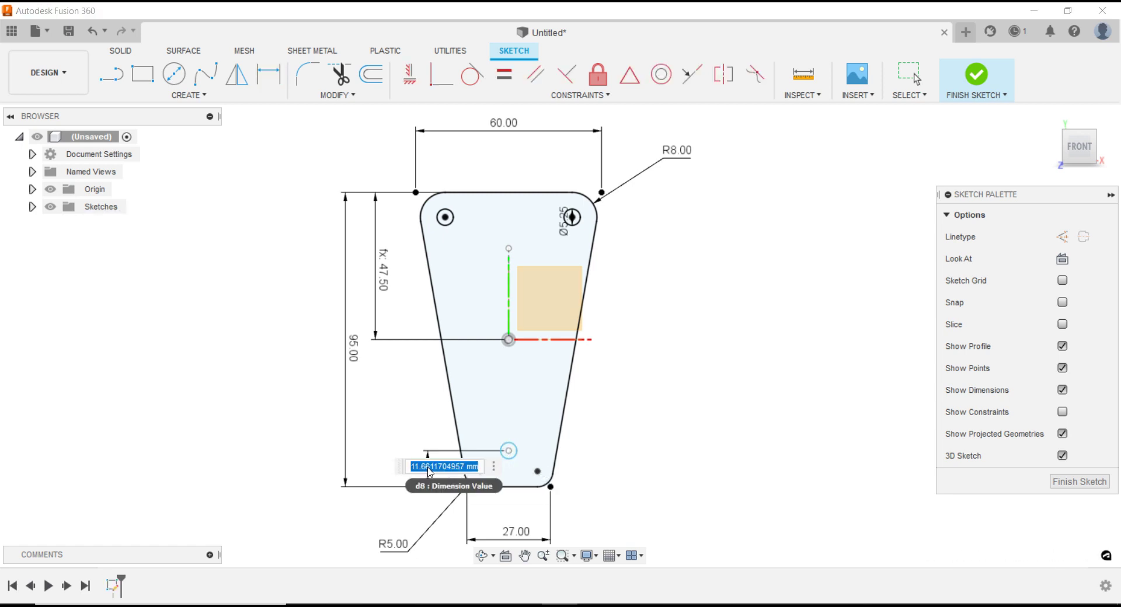
type("6")
key("Return")
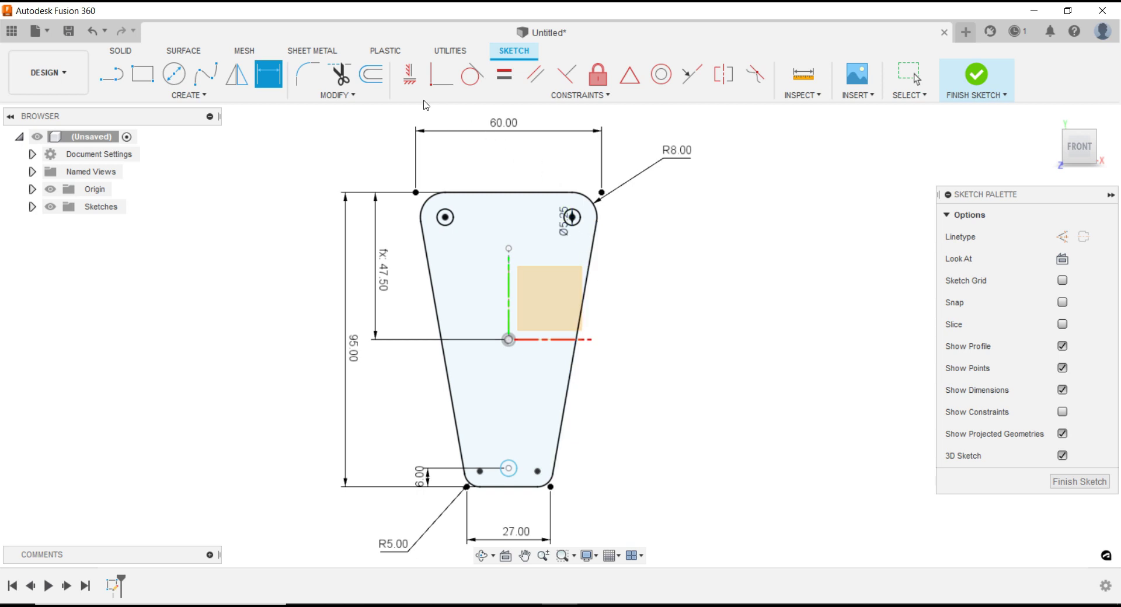
Align the bottom hole's centre vertically with the origin
left_click(410, 74)
left_click(509, 339)
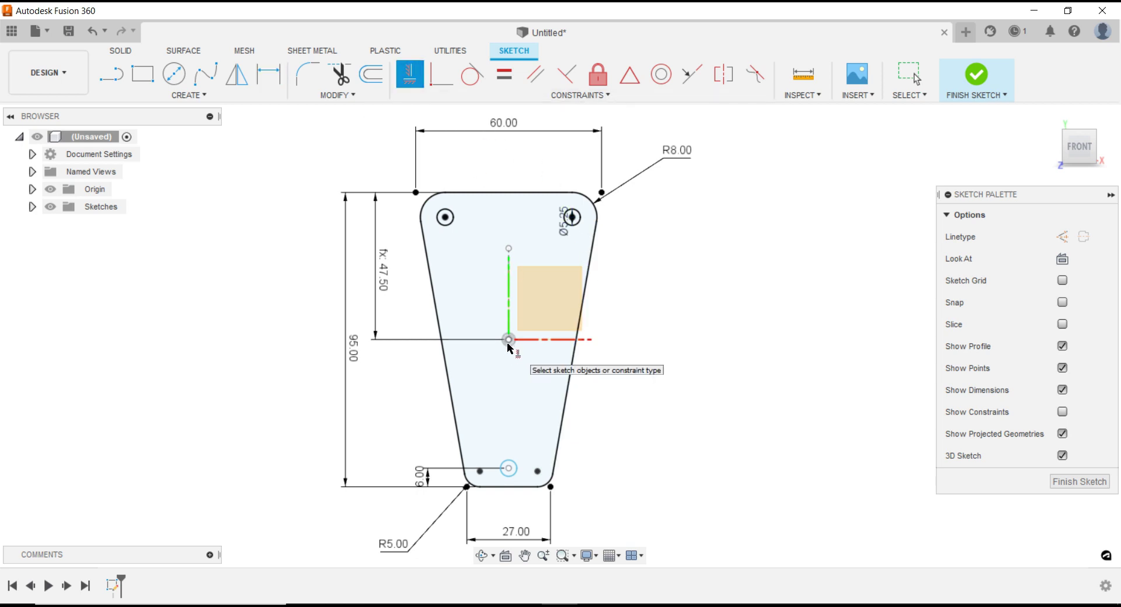
left_click(508, 469)
scroll(683, 355, "down", 2)
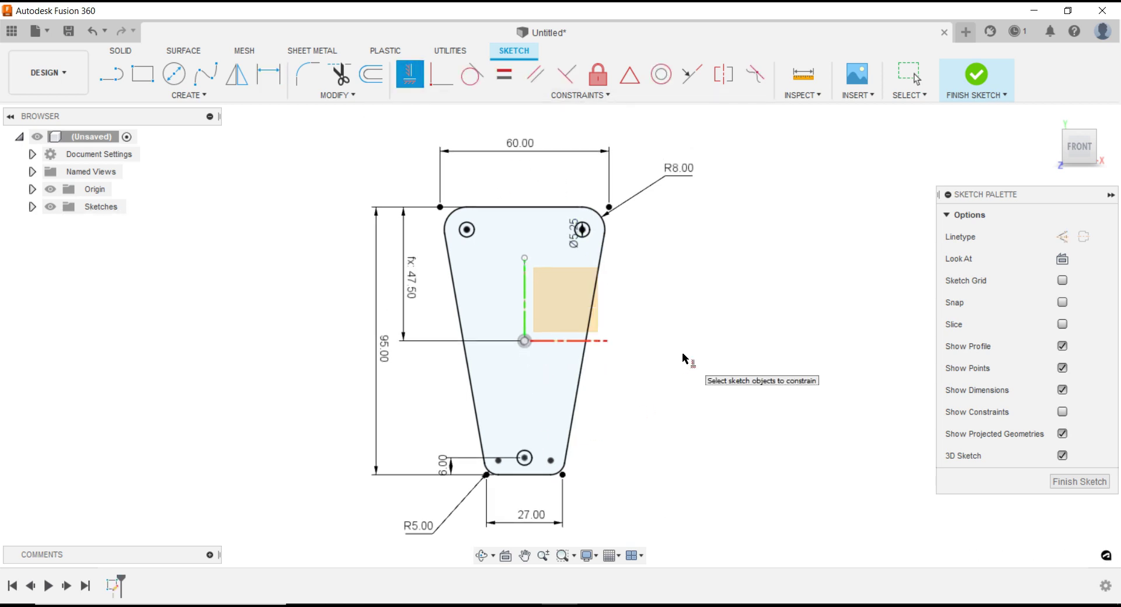
key("Escape")
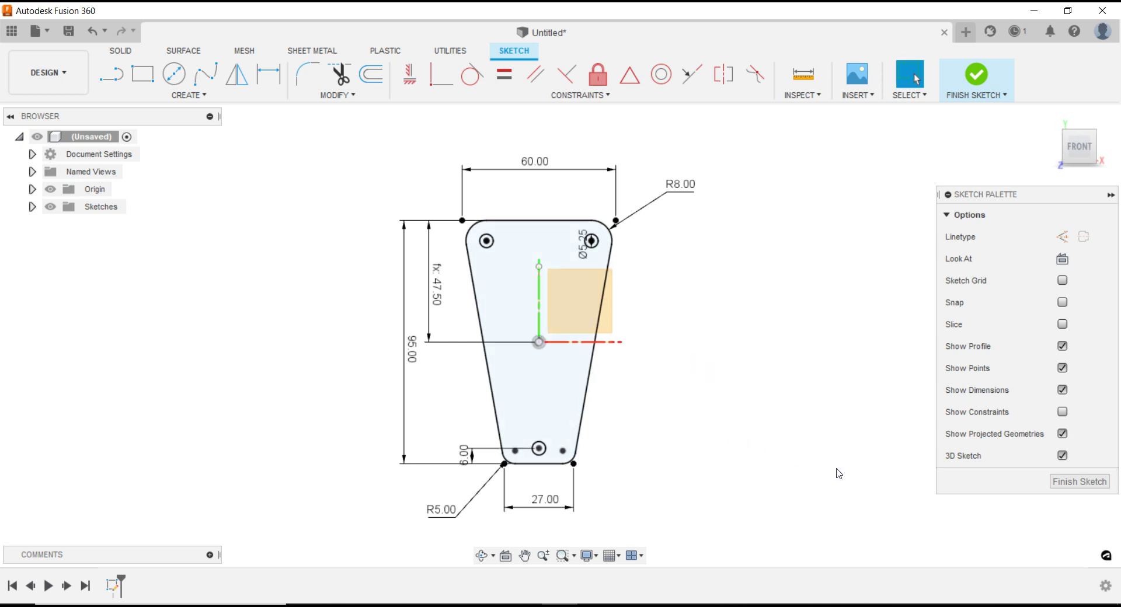
Finish the sketch and extrude the plate profile 8 mm into a solid body with three holes
left_click(1097, 487)
mouse_move(671, 422)
middle_mouse_down("shift")
mouse_move(681, 409)
mouse_move(638, 415)
mouse_move(602, 466)
middle_mouse_up("shift")
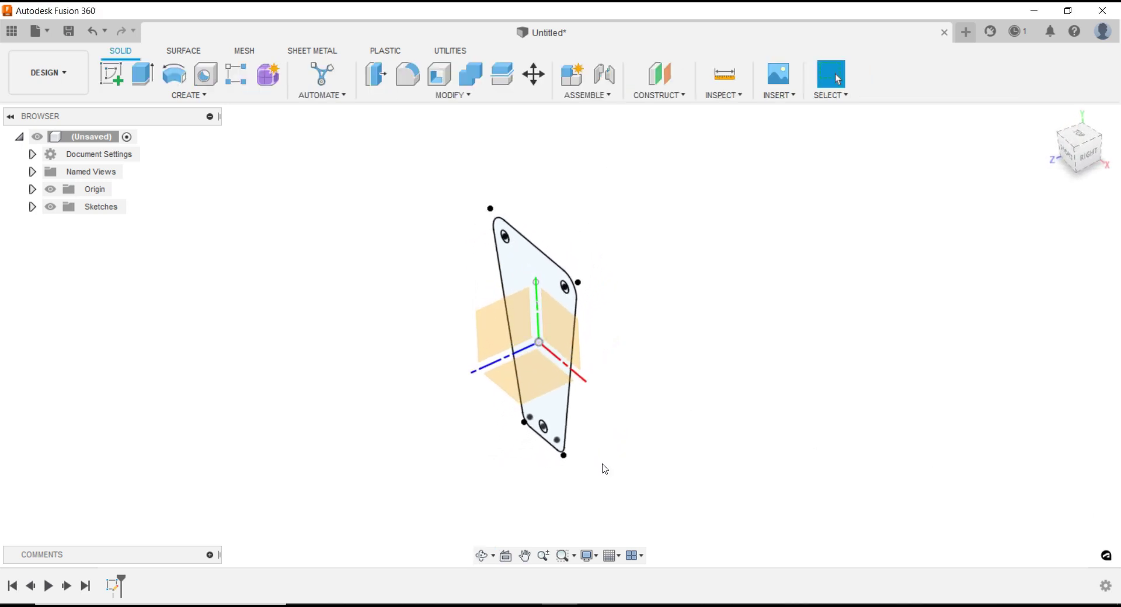
left_click(555, 423)
right_click(556, 422)
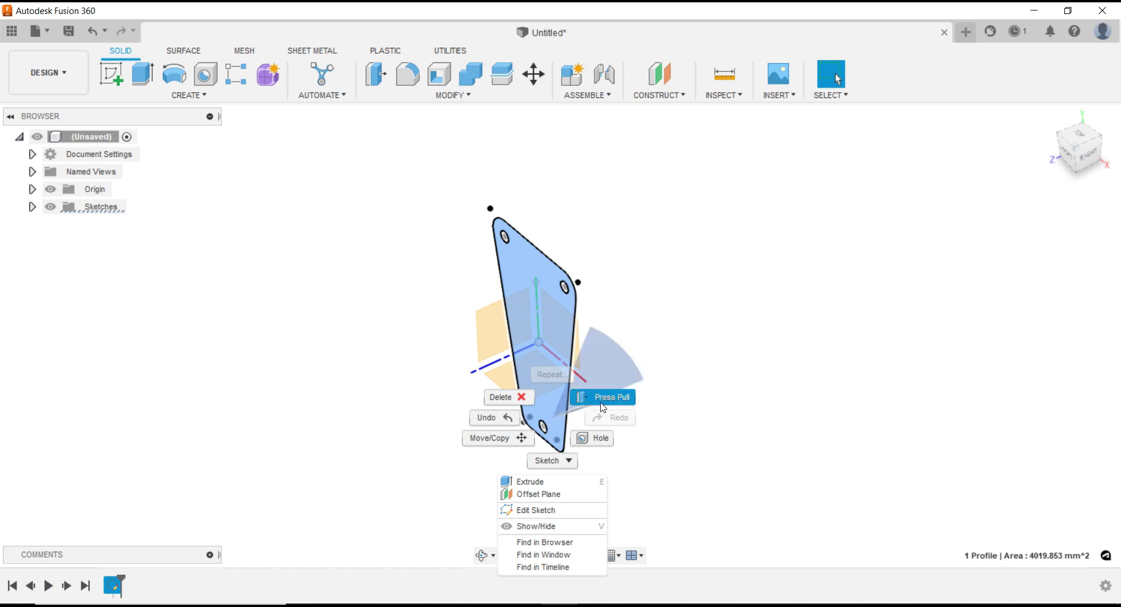
left_click(756, 407)
type("8")
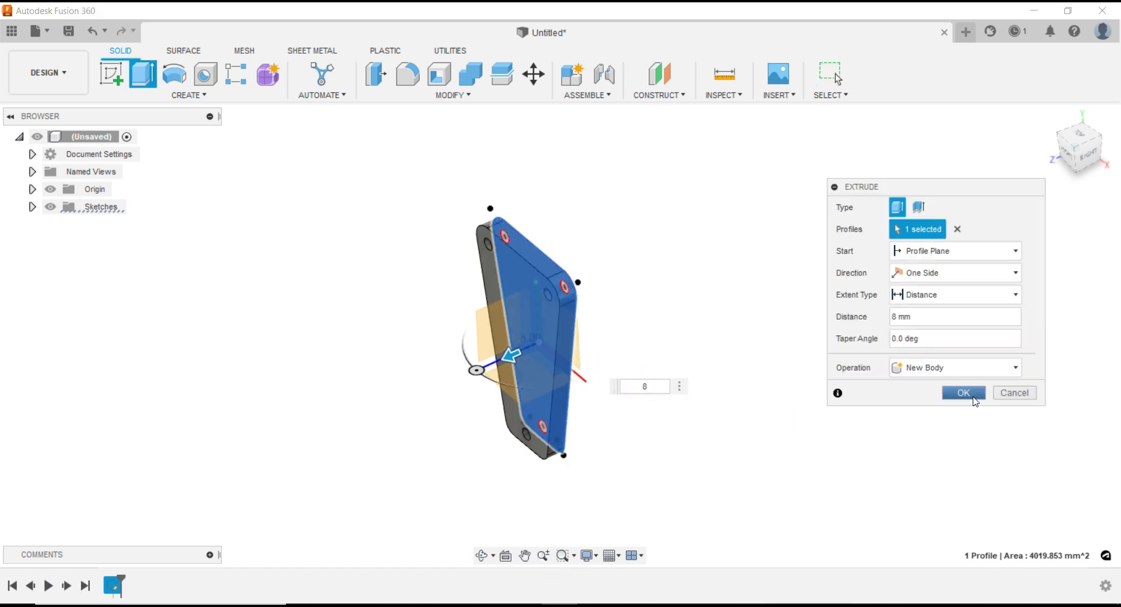
left_click(974, 399)
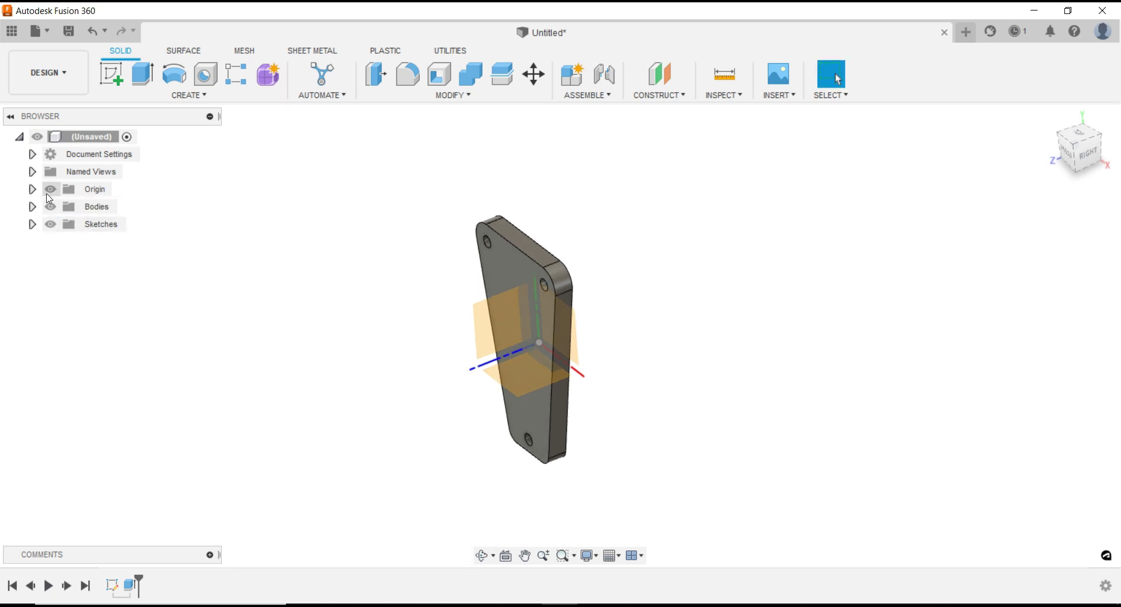
Hide the origin planes and axes in the browser
left_click(51, 190)
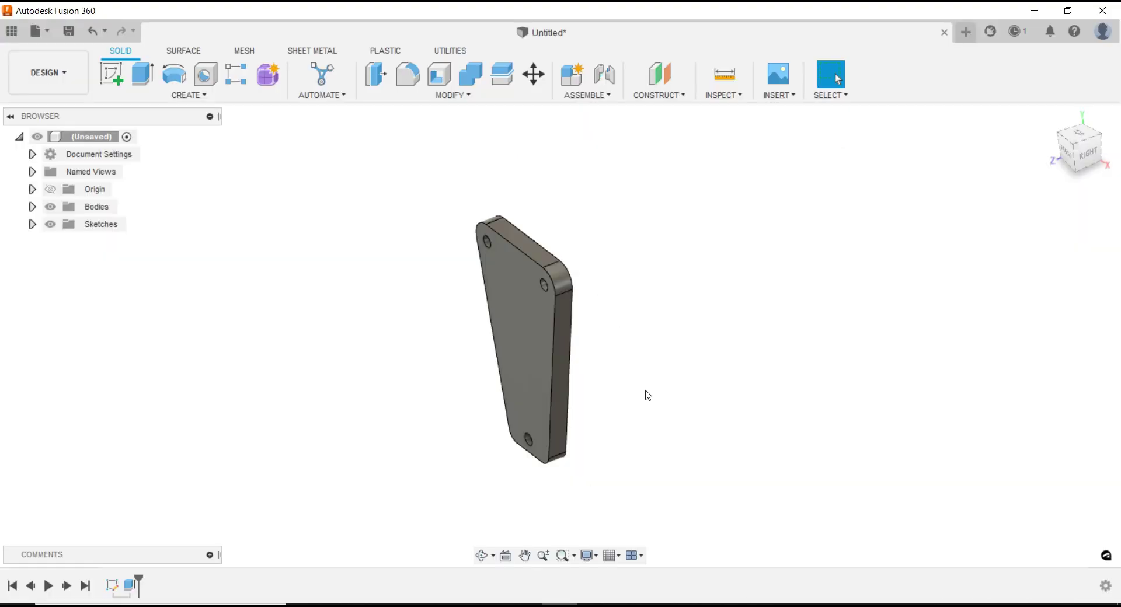
Shell the plate by removing its top face, leaving 5 mm inside walls
mouse_move(649, 395)
middle_mouse_down("shift")
mouse_move(651, 356)
mouse_move(555, 376)
middle_mouse_up("shift")
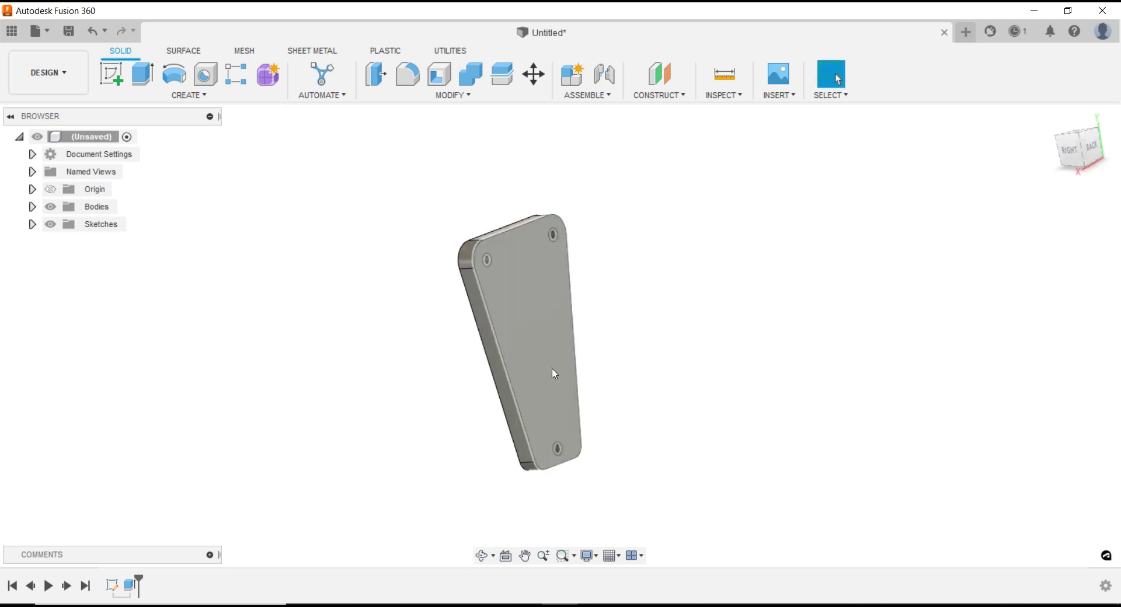
left_click(440, 73)
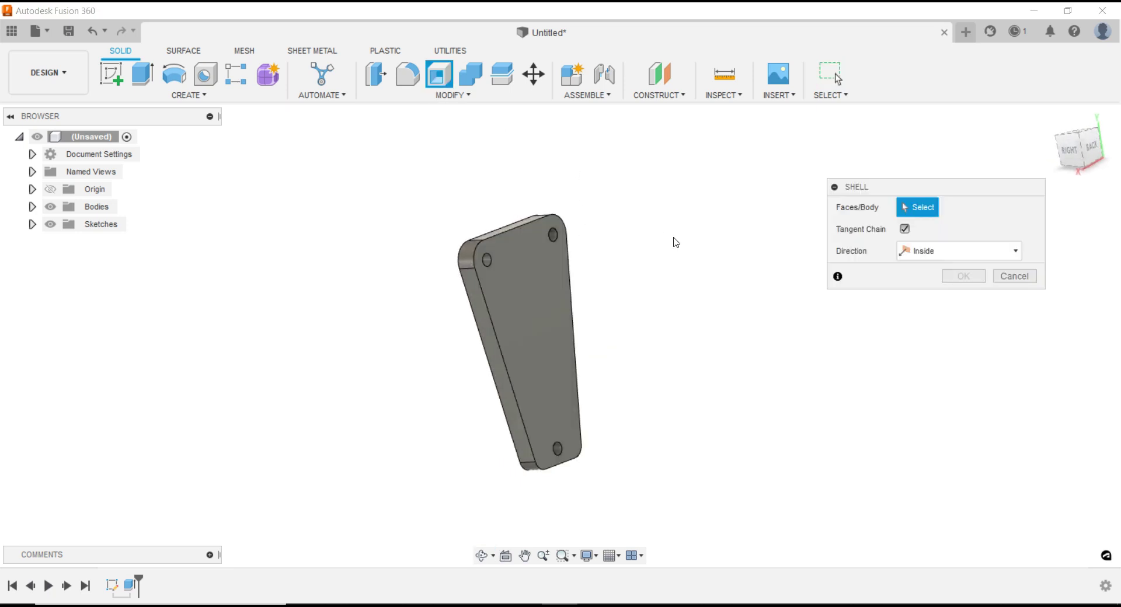
left_click(558, 321)
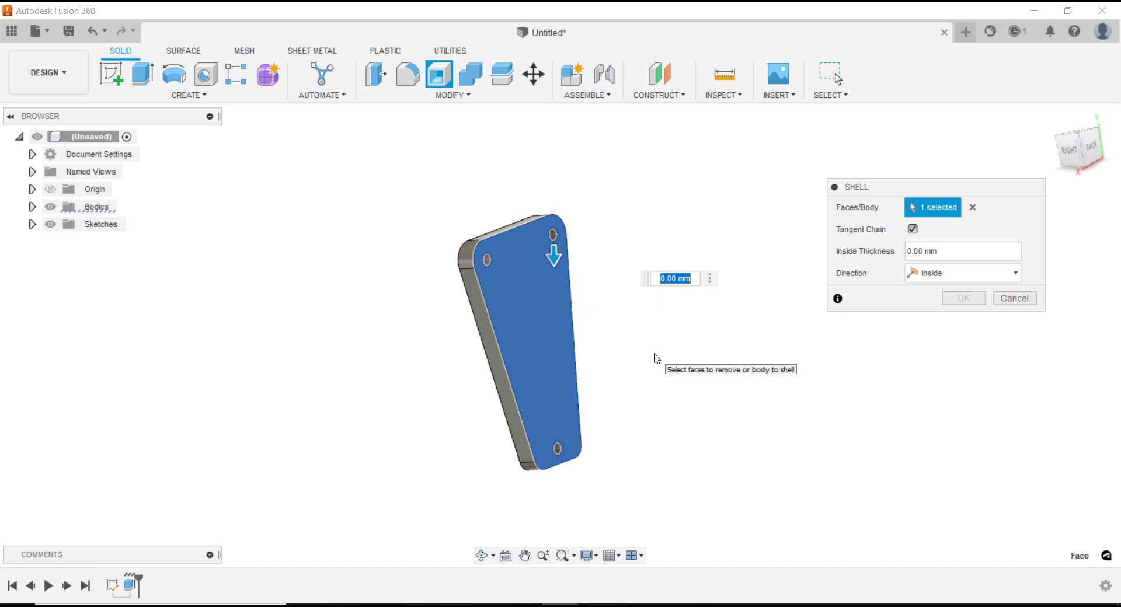
type("5")
key("Return")
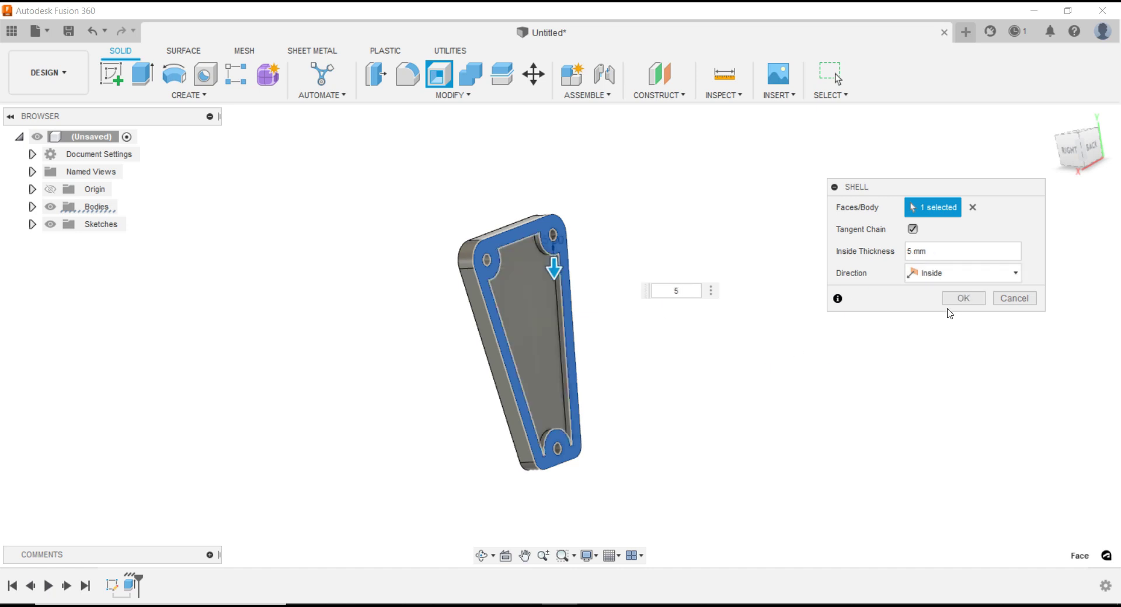
left_click(964, 298)
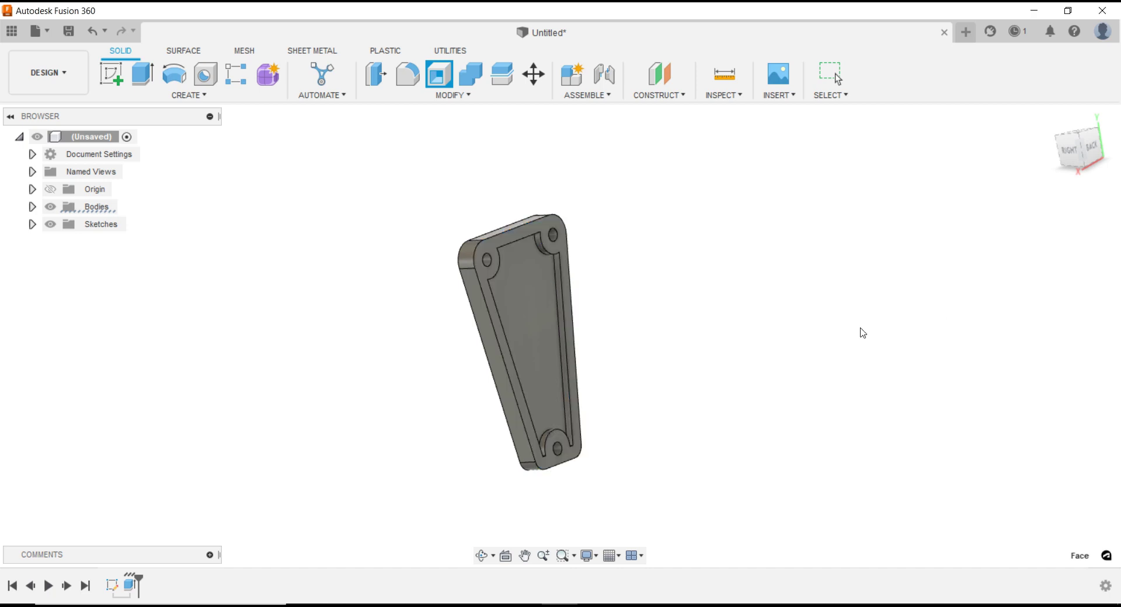
mouse_move(621, 371)
middle_mouse_down("shift")
mouse_move(571, 362)
mouse_move(661, 283)
middle_mouse_up("shift")
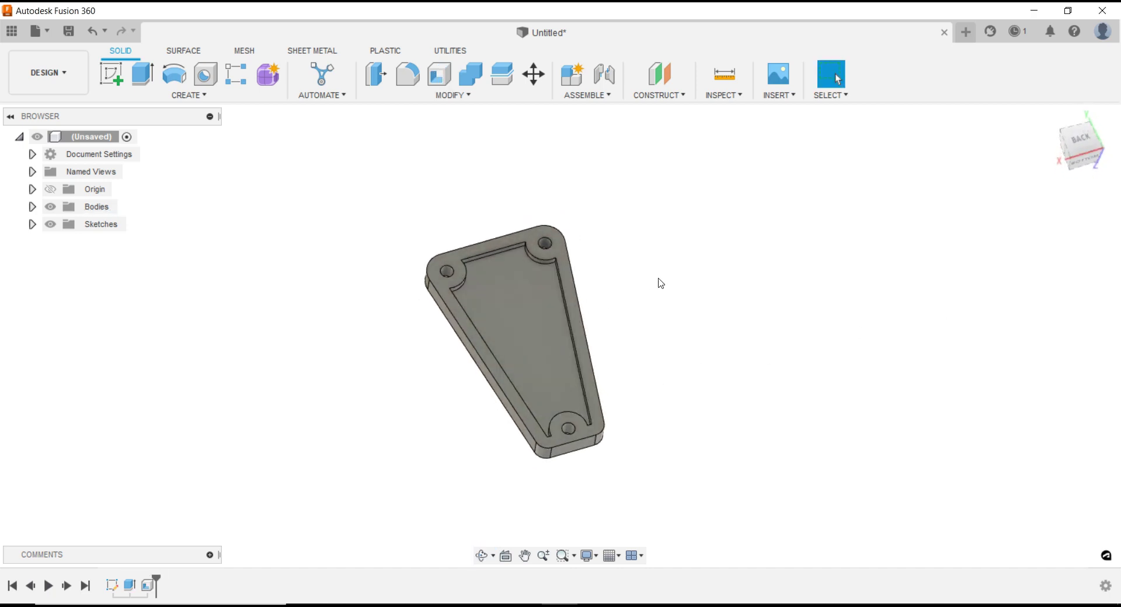
Start a new sketch on the pocket's rim face
left_click(536, 239)
left_click(114, 78)
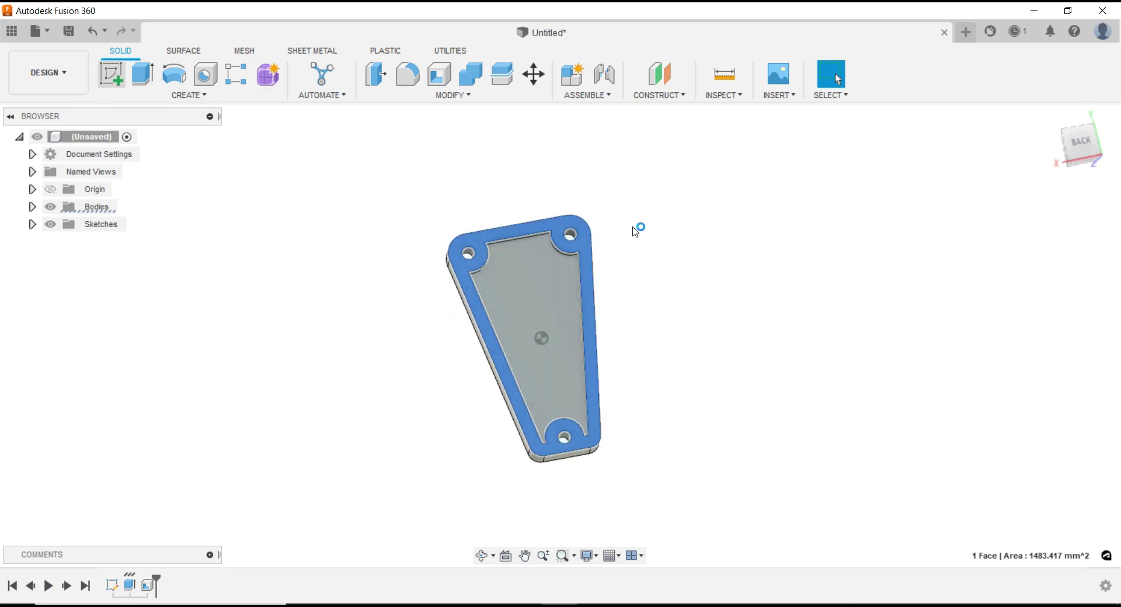
scroll(648, 278, "up", 2)
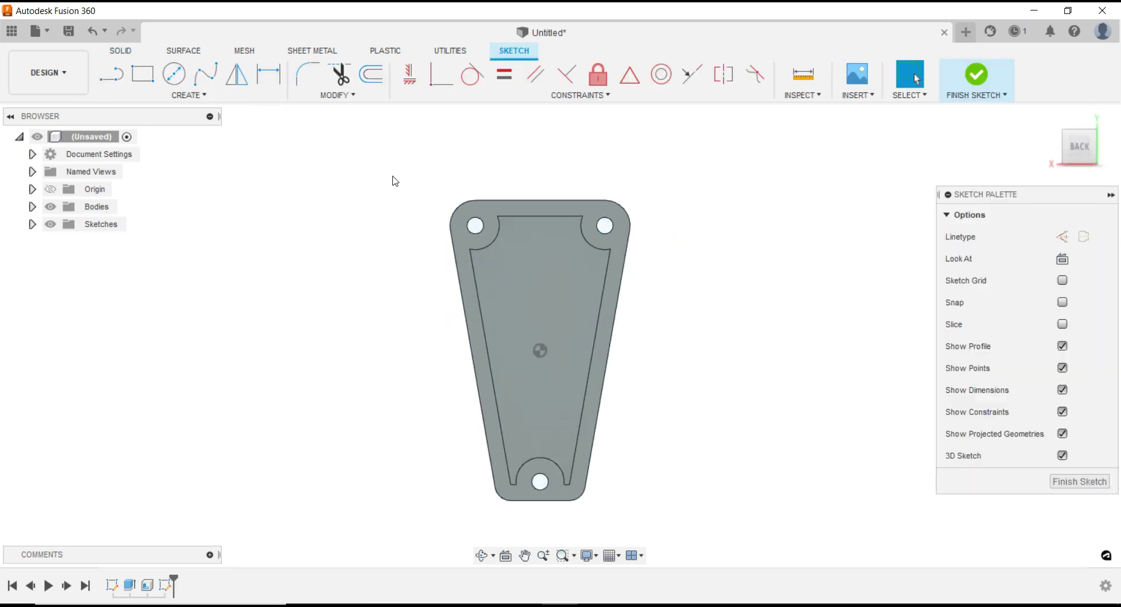
left_click(118, 82)
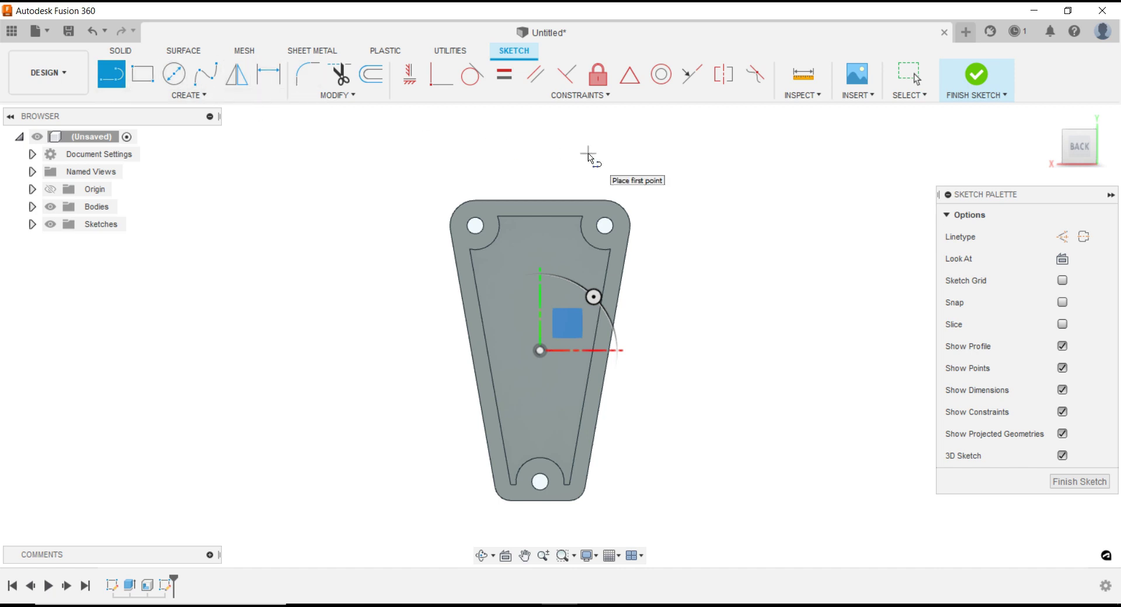
key("Escape")
Project the pocket's top, right and left inner edges into the sketch
left_click(215, 96)
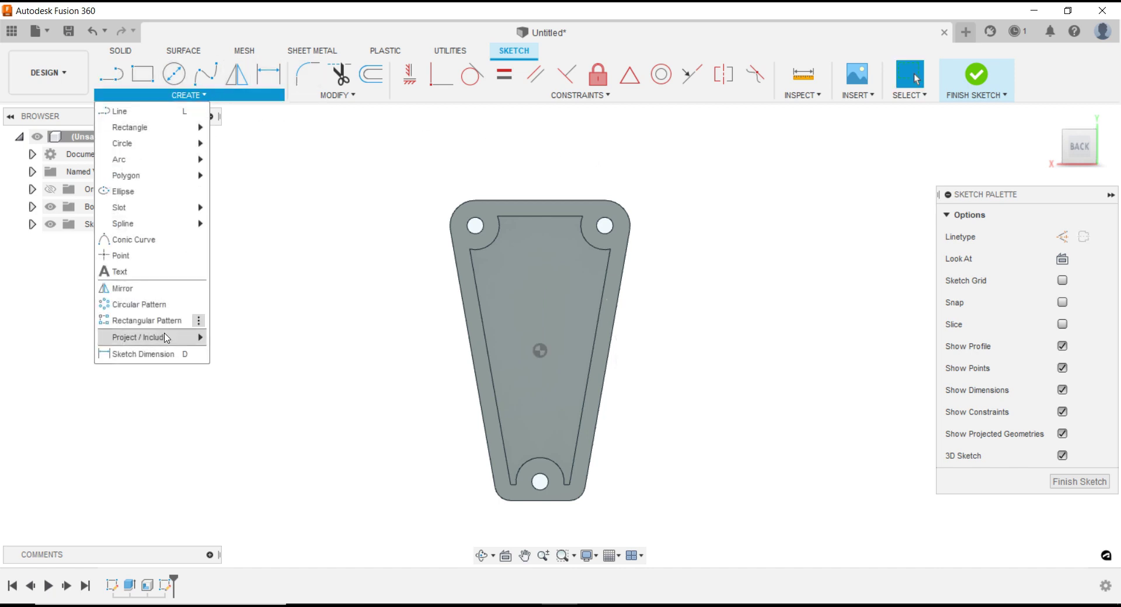
mouse_move(140, 337)
left_click(231, 334)
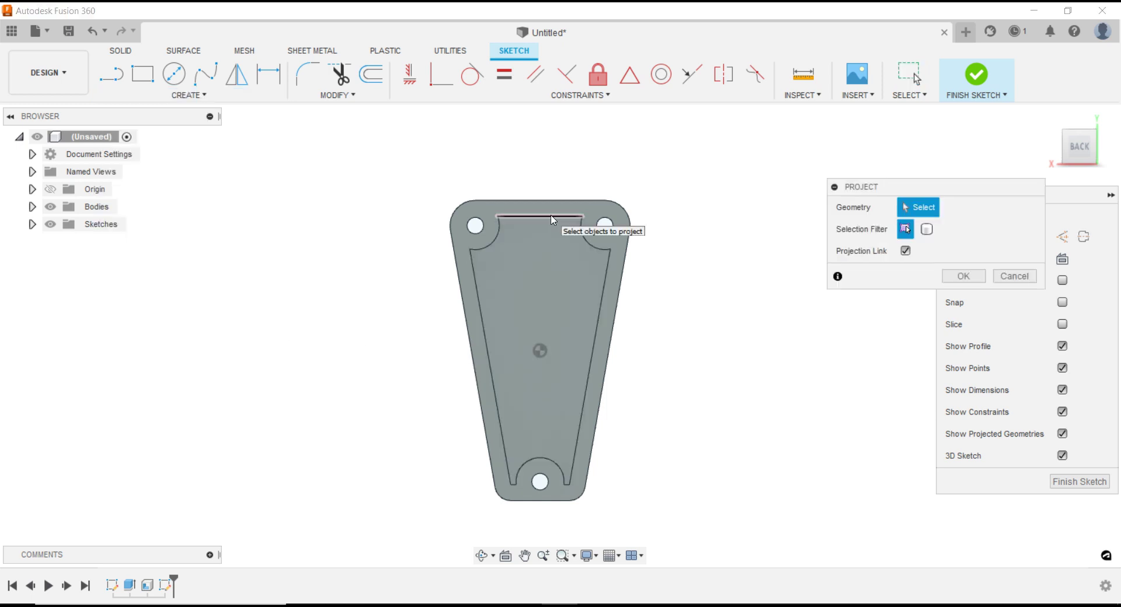
left_click(553, 217)
left_click(599, 327)
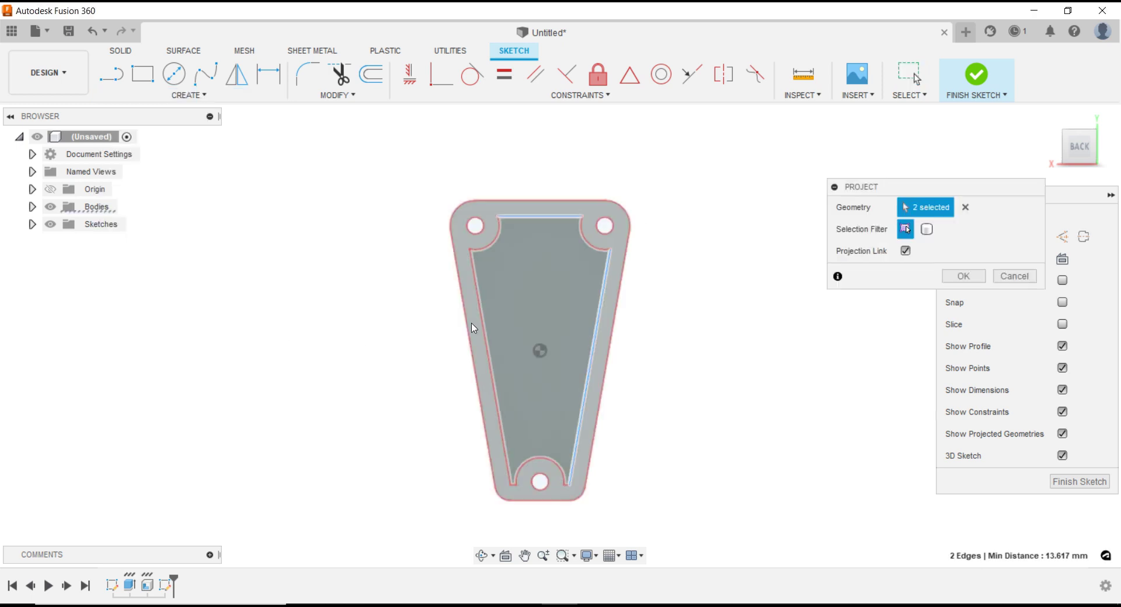
left_click(474, 328)
left_click(962, 276)
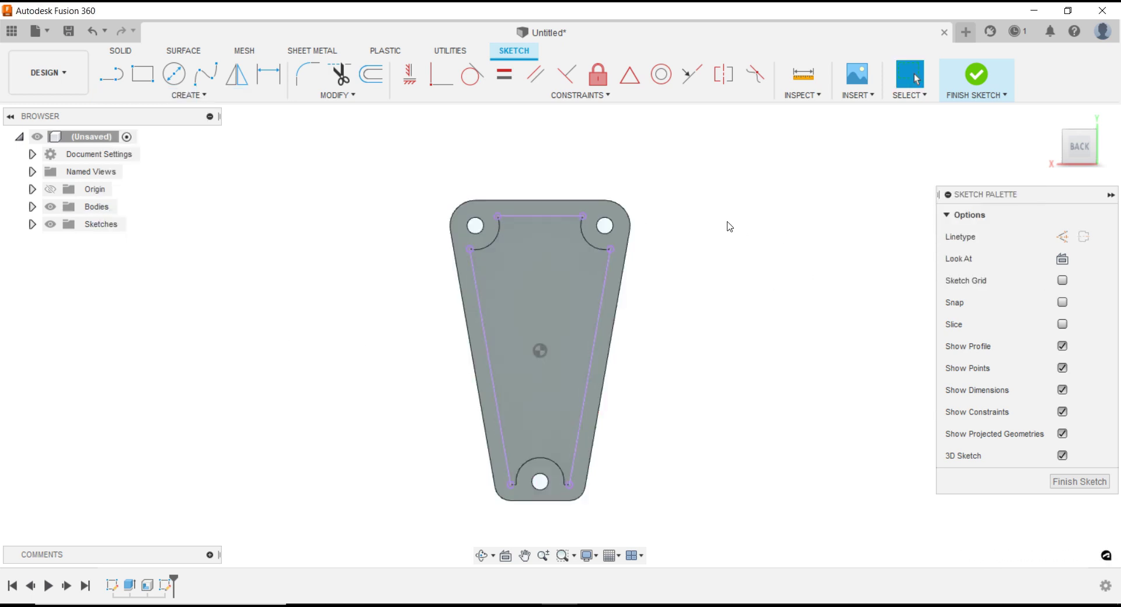
left_click(111, 74)
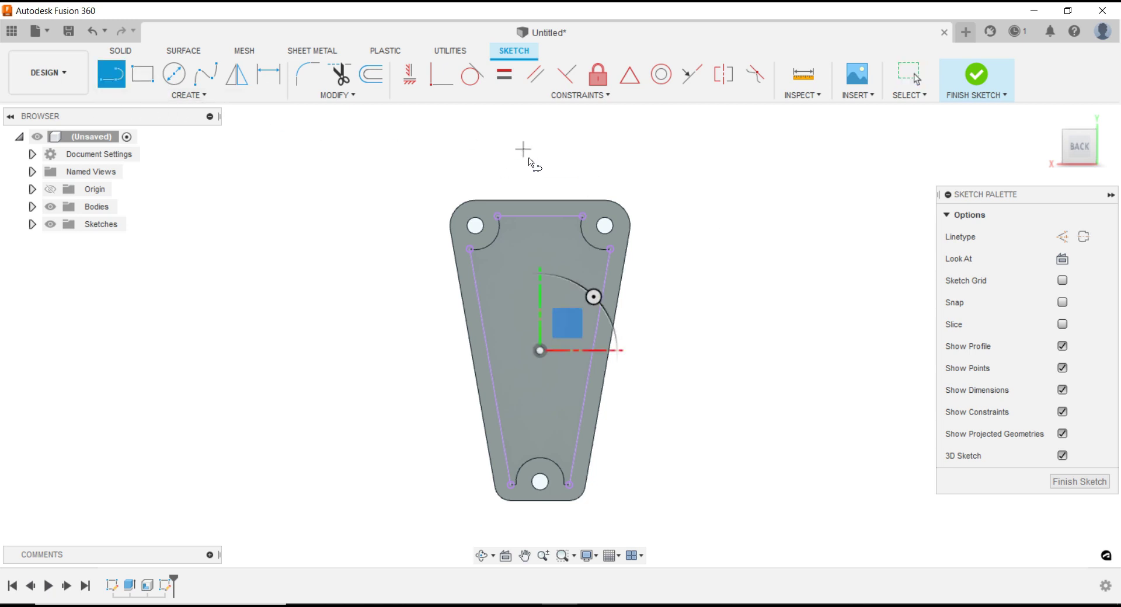
Draw two crossing diagonals from the top hole centres to the opposite pocket side edges
left_click(480, 231)
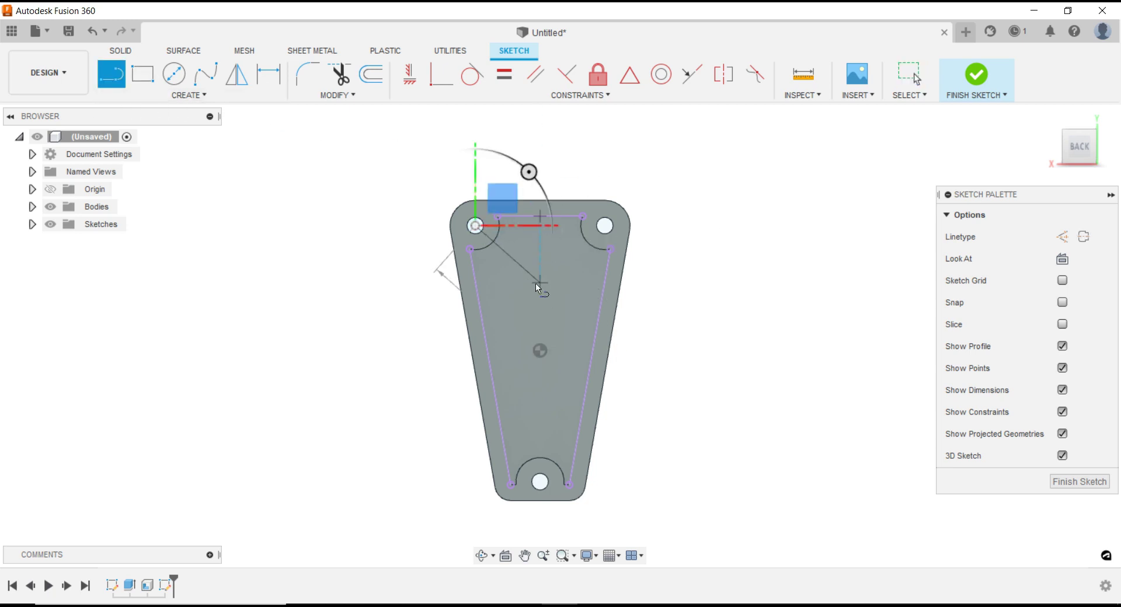
left_click(596, 331)
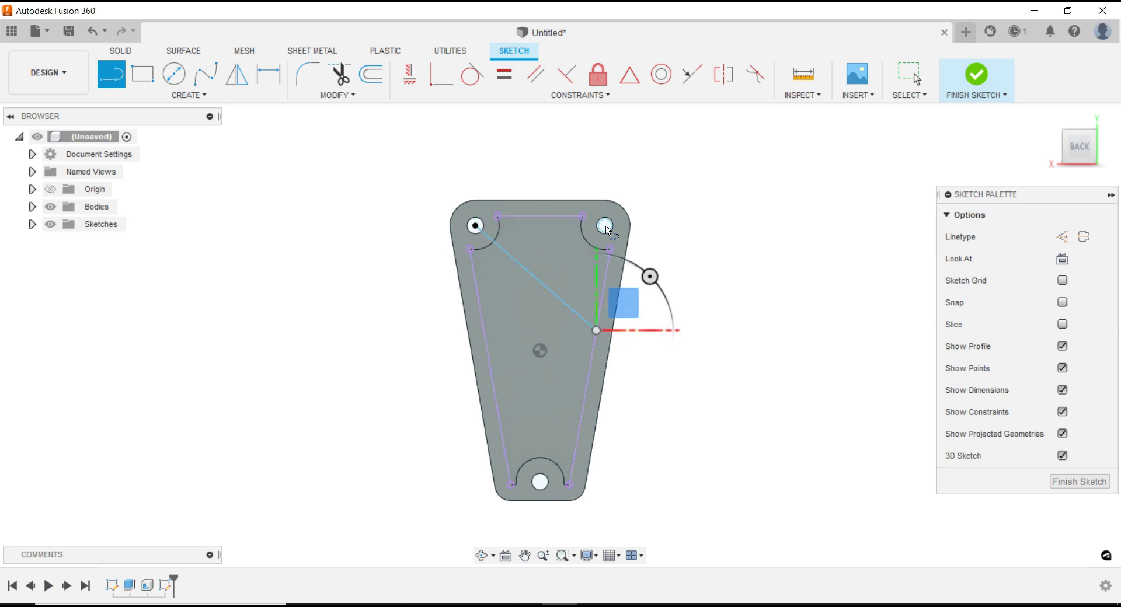
left_click(606, 226)
left_click(484, 331)
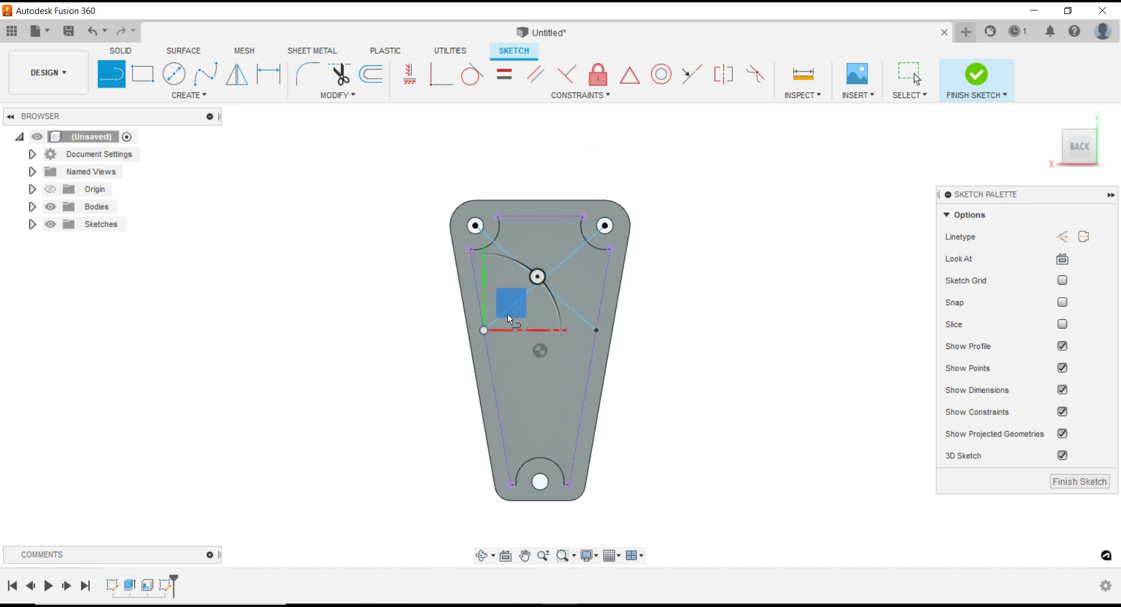
Draw a vertical line from the top-edge midpoint down to the diagonals' crossing, then finish the line tool
left_click(540, 223)
scroll(542, 295, "up", 2)
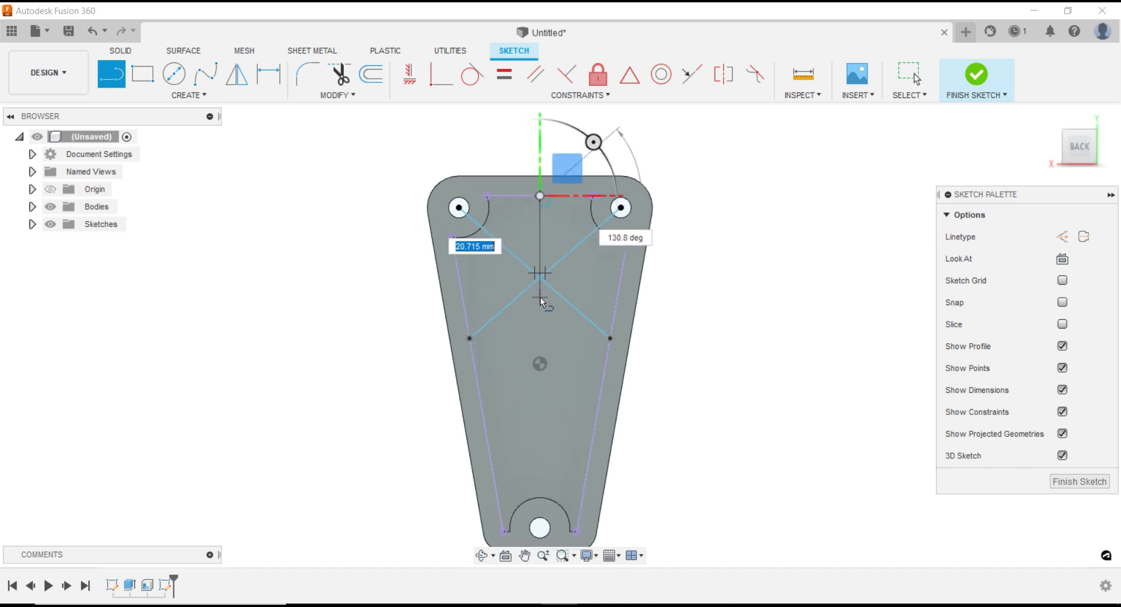
scroll(543, 295, "up", 3)
scroll(543, 295, "up", 2)
left_click(535, 260)
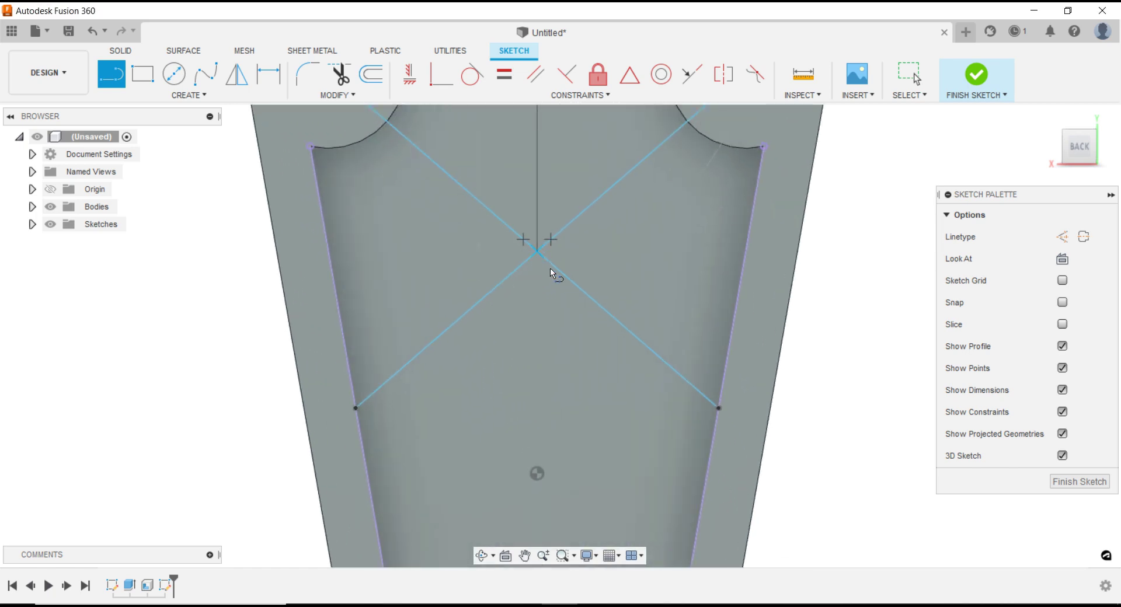
scroll(524, 306, "down", 5)
scroll(551, 305, "down", 1)
right_click(720, 295)
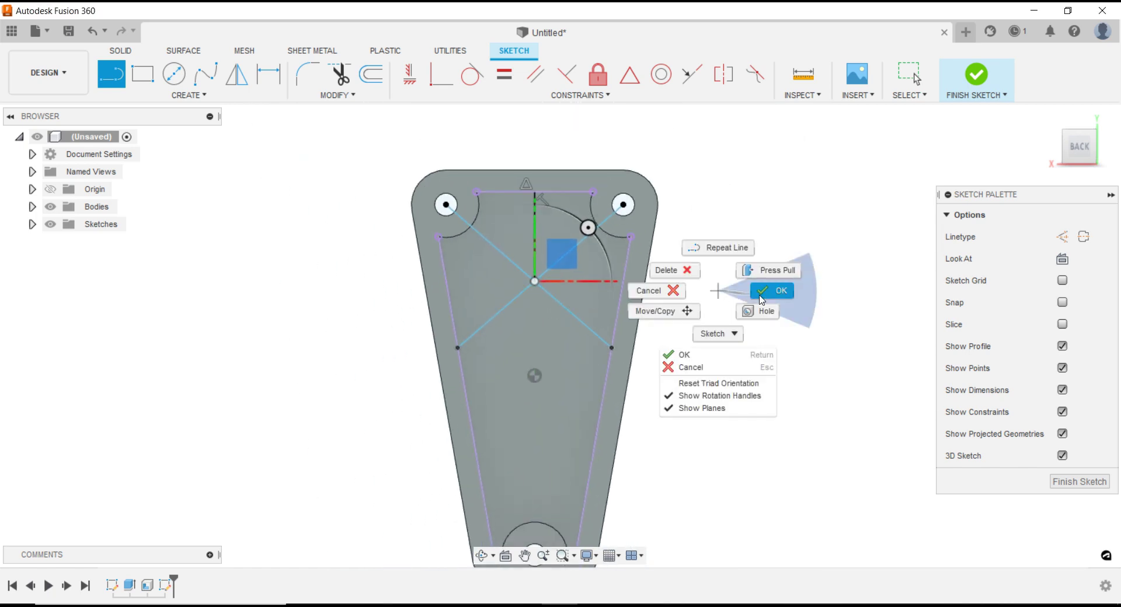
left_click(777, 299)
scroll(614, 257, "up", 1)
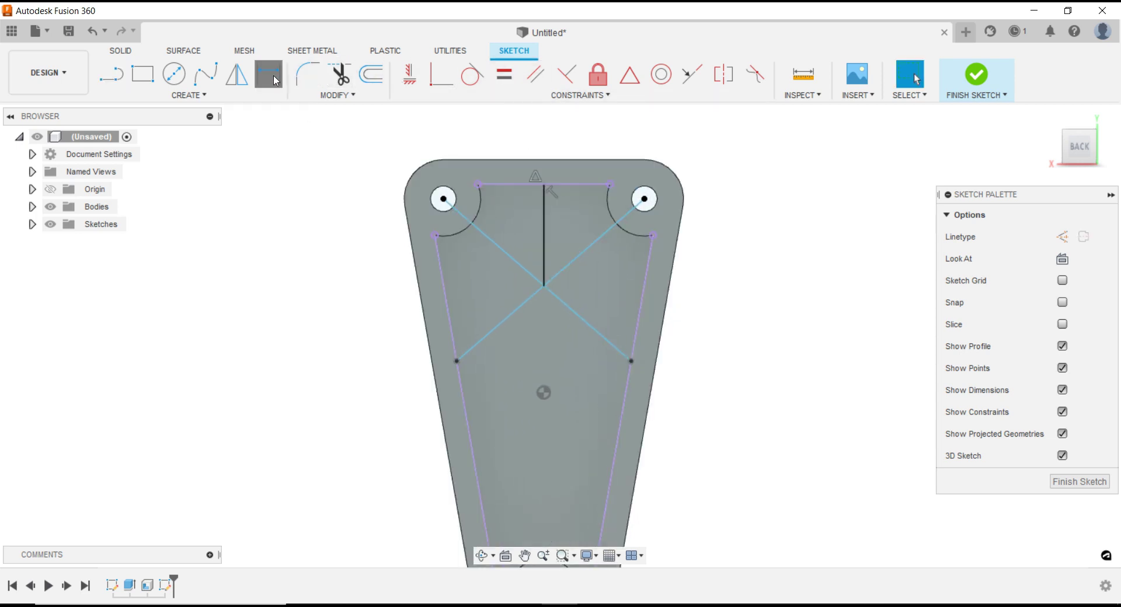
Dimension the angle between the diagonal and the vertical line as 45°
left_click(576, 259)
left_click(547, 250)
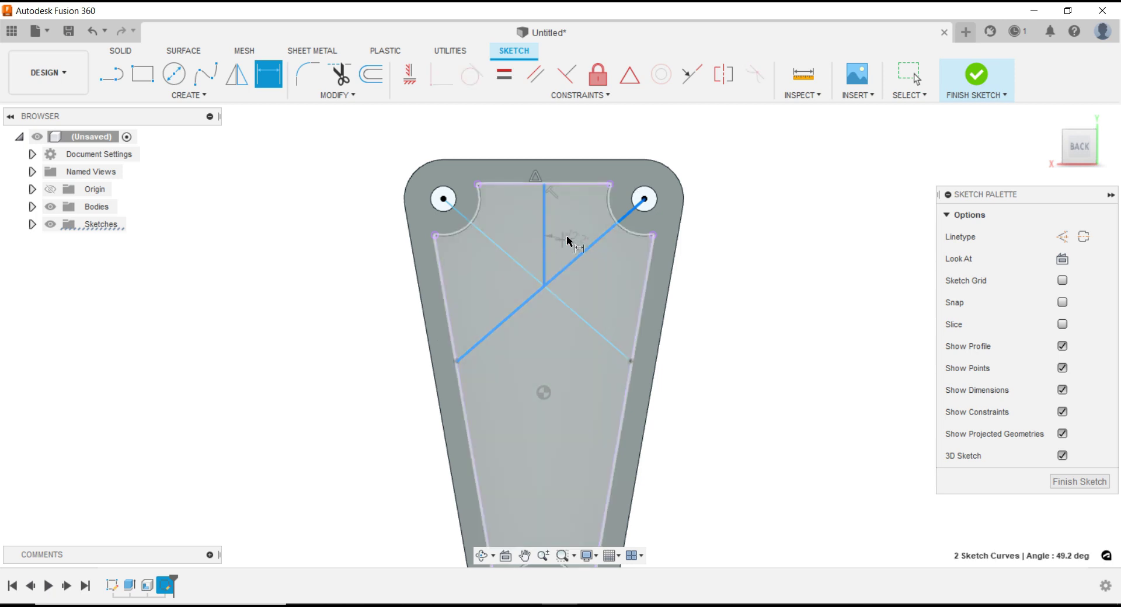
left_click(569, 239)
type("5")
key("Return")
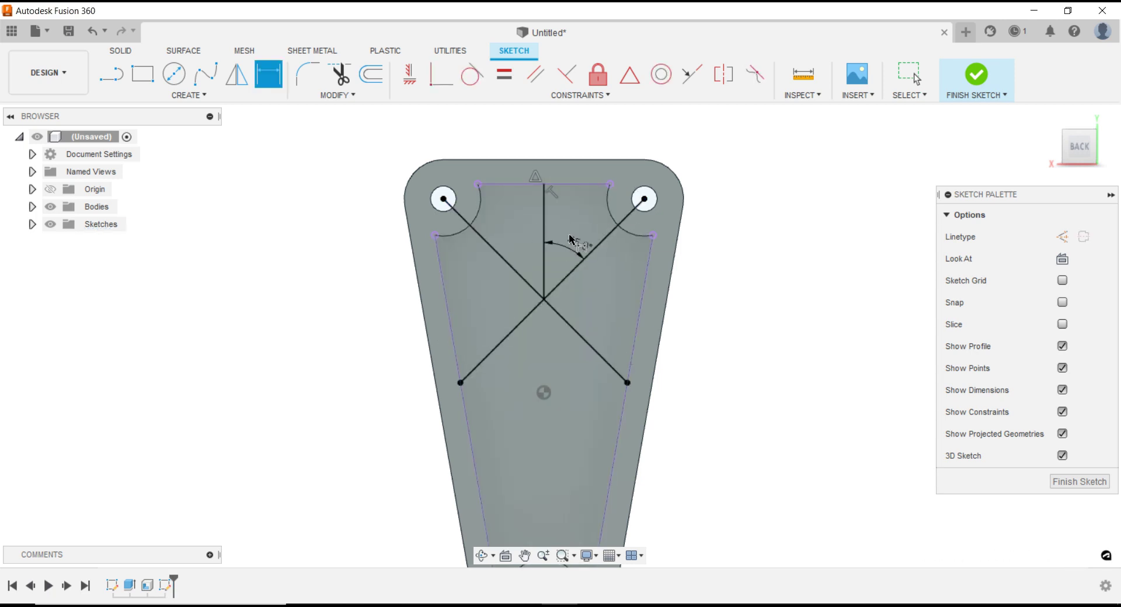
key("Escape")
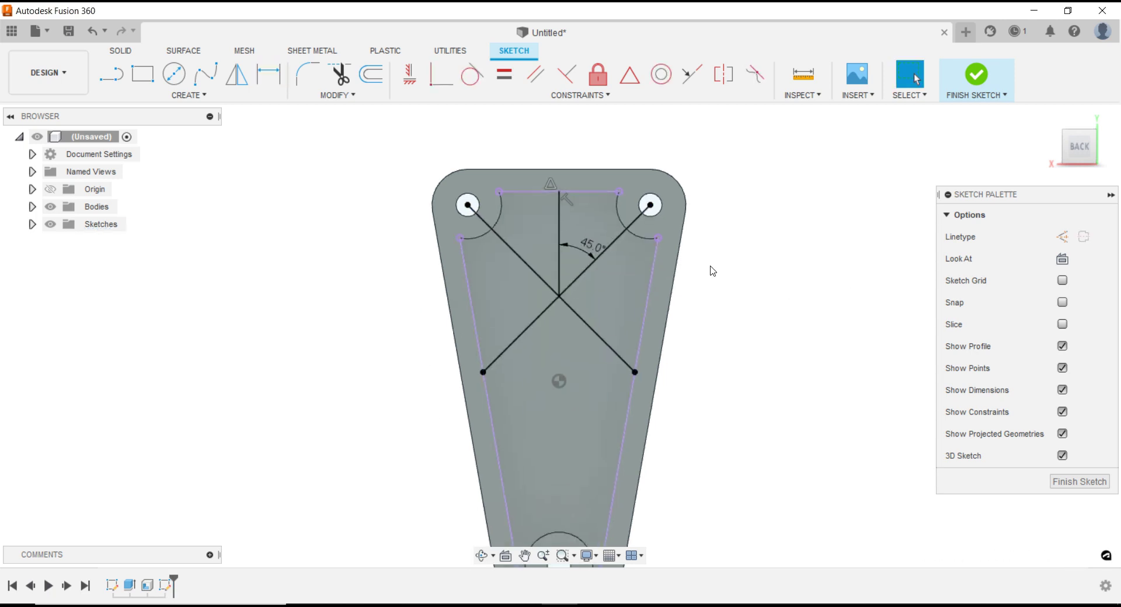
Convert the projected right, top and left pocket edges into construction lines
left_click(651, 274)
left_click(607, 192, "ctrl")
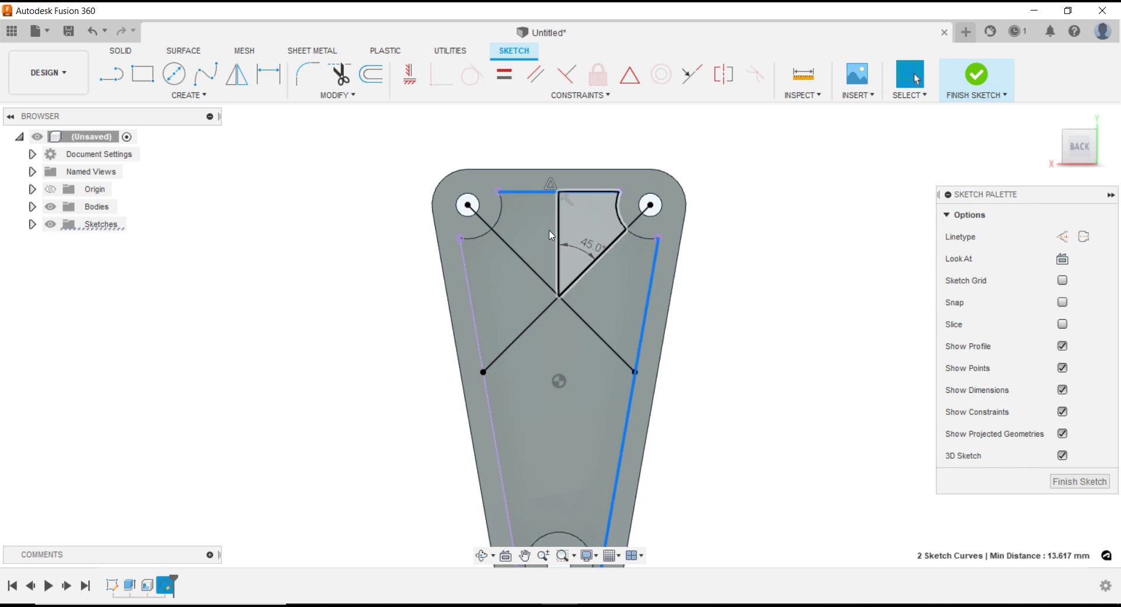
left_click(468, 282, "ctrl")
right_click(772, 271)
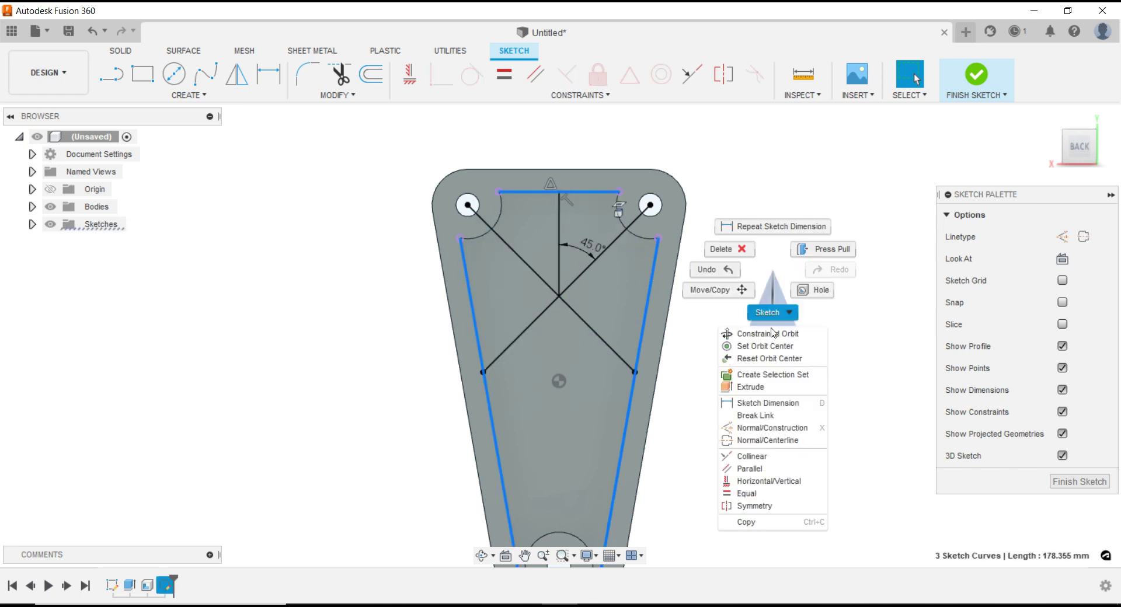
left_click(766, 428)
left_click(767, 394)
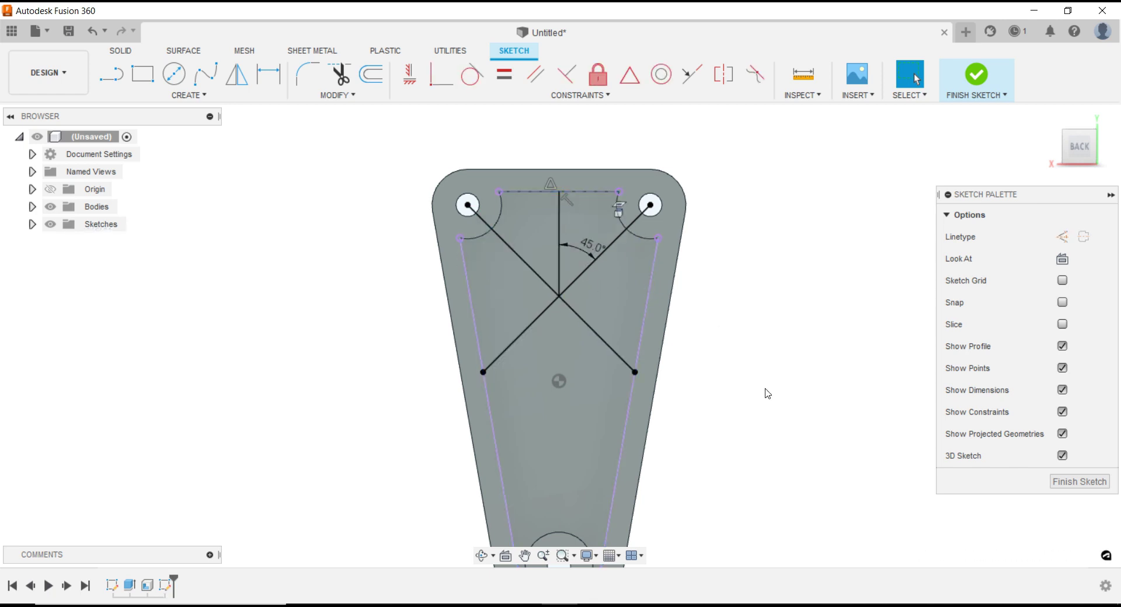
middle_click_drag(771, 355, 543, 177, "shift")
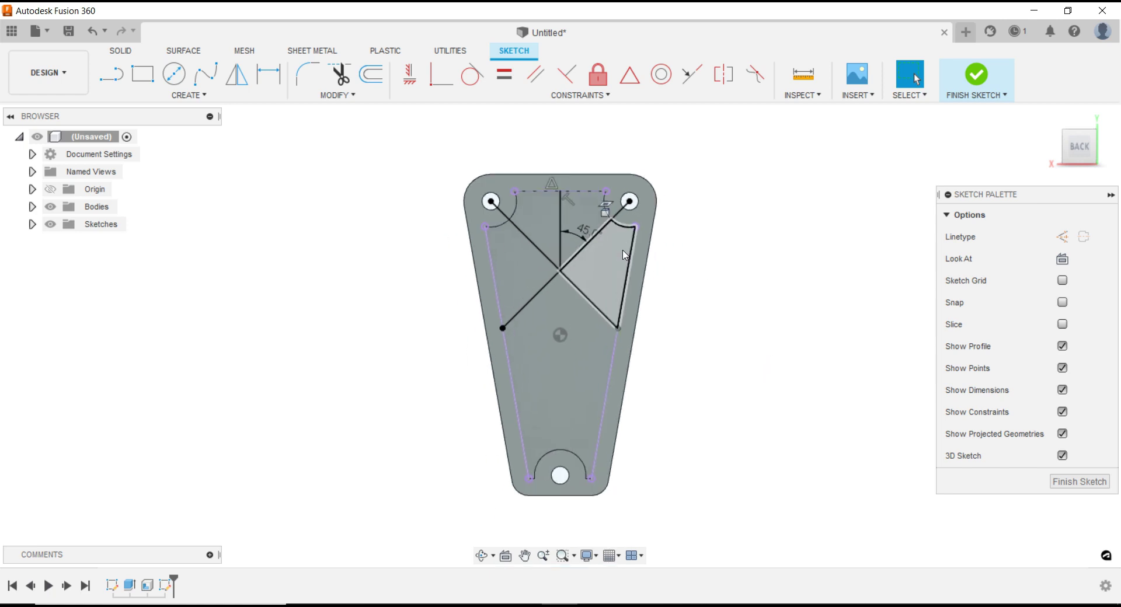
scroll(544, 177, "up", 3)
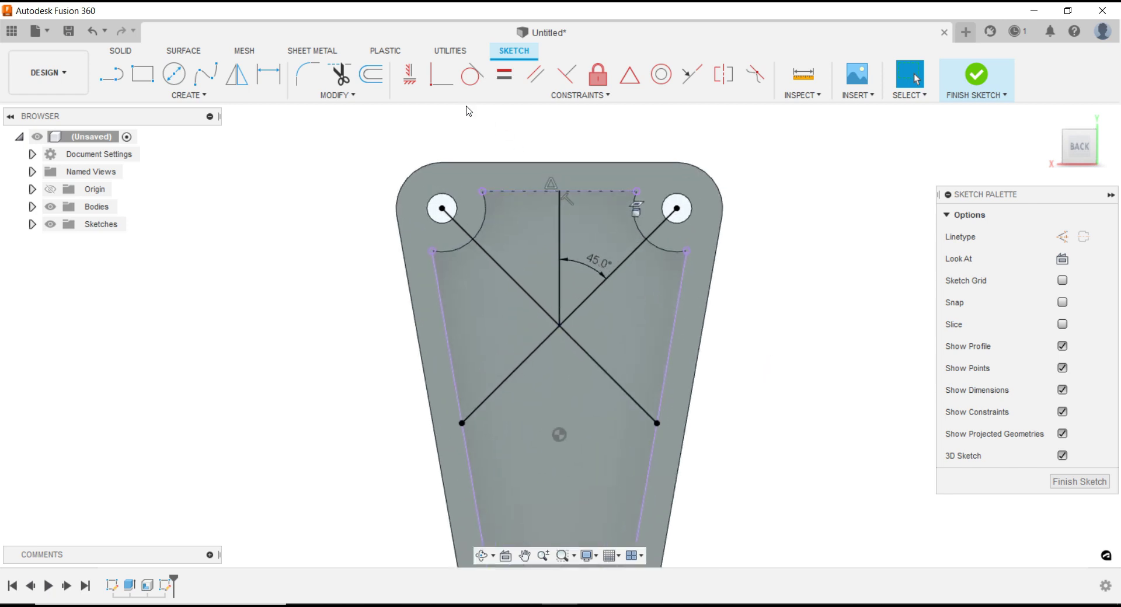
Trim the diagonal ends lying inside the left and right top circles
left_click(339, 74)
left_click(461, 233)
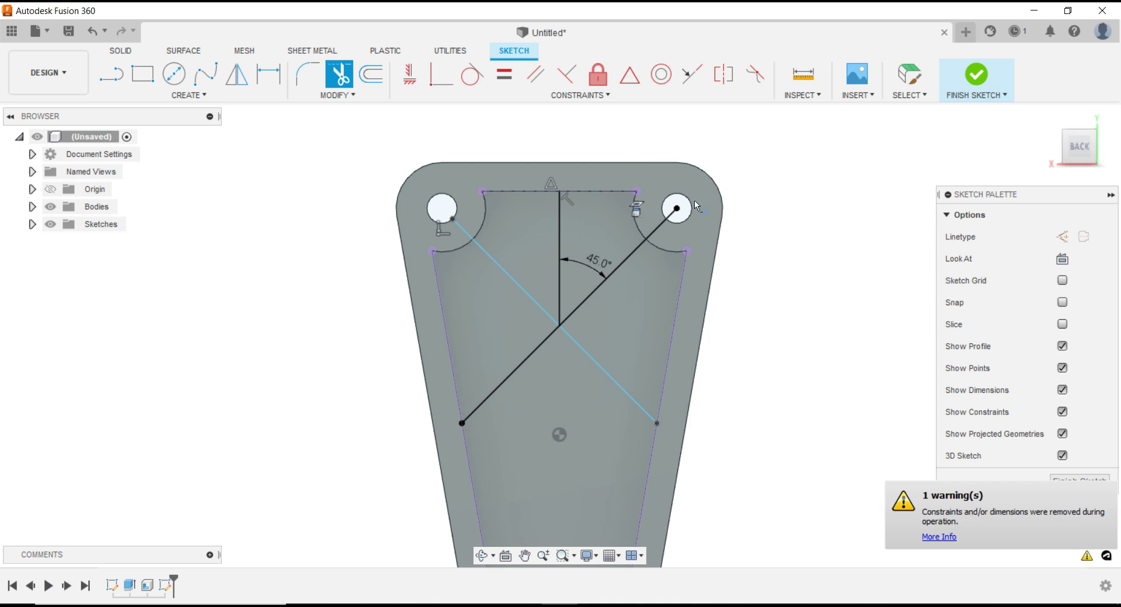
key("Escape")
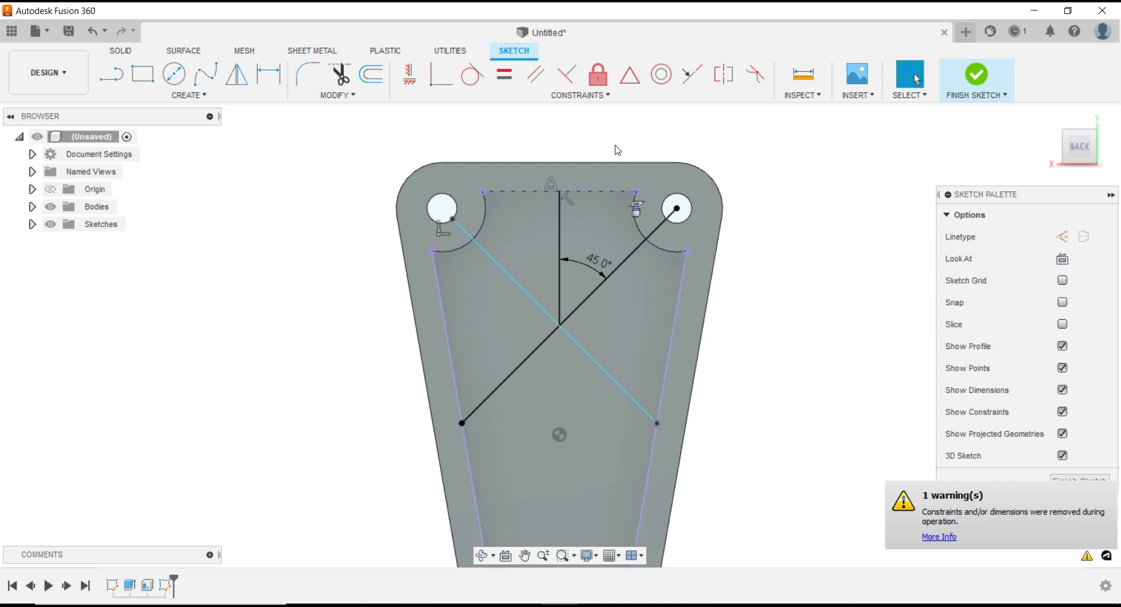
key("ctrl+z")
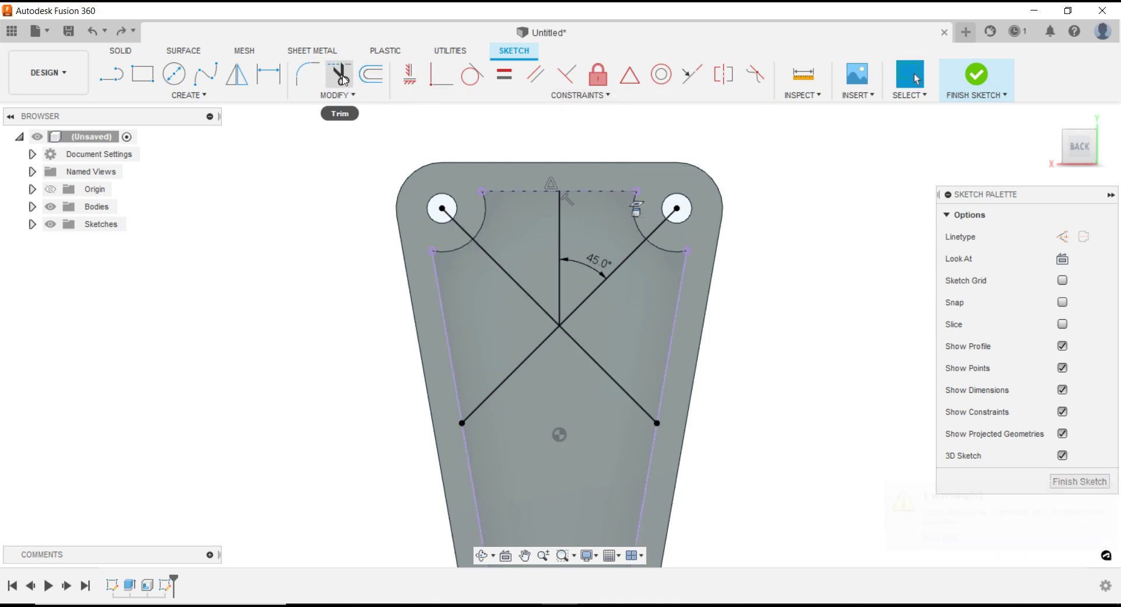
left_click(339, 74)
left_click(461, 231)
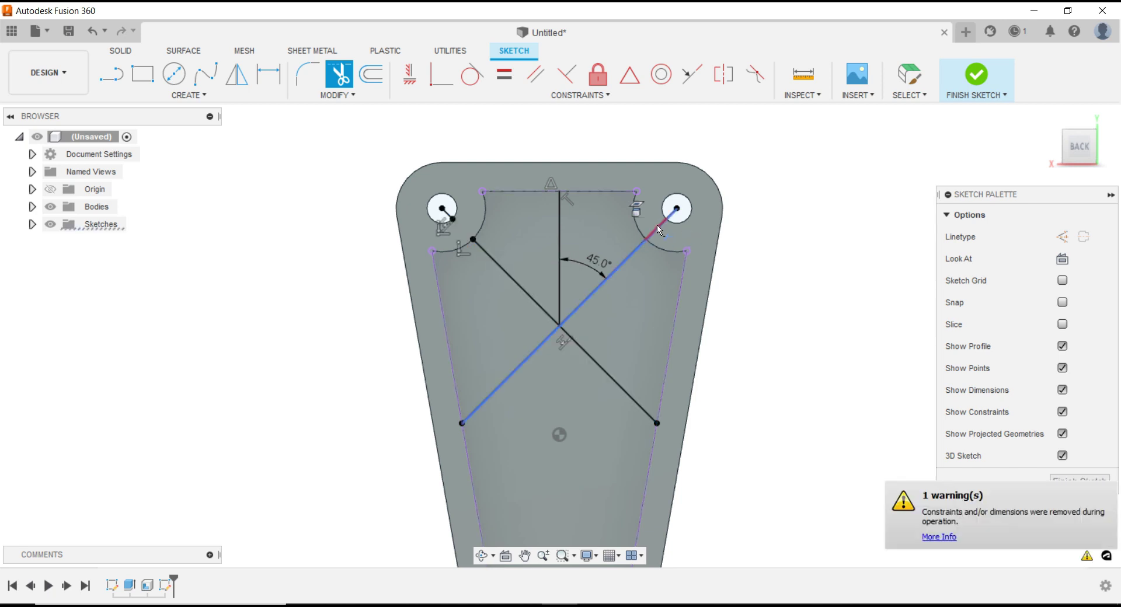
left_click(657, 229)
key("Escape")
Finish the sketch and orbit to view the pocketed plate in 3D
scroll(759, 212, "down", 3)
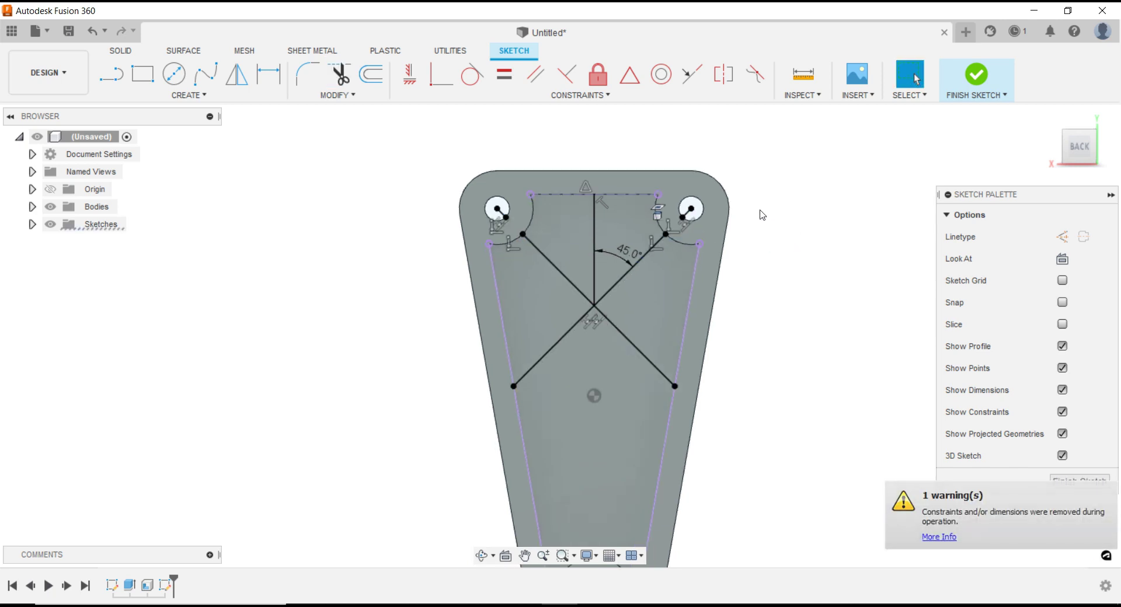
scroll(794, 238, "down", 2)
left_click(1101, 481)
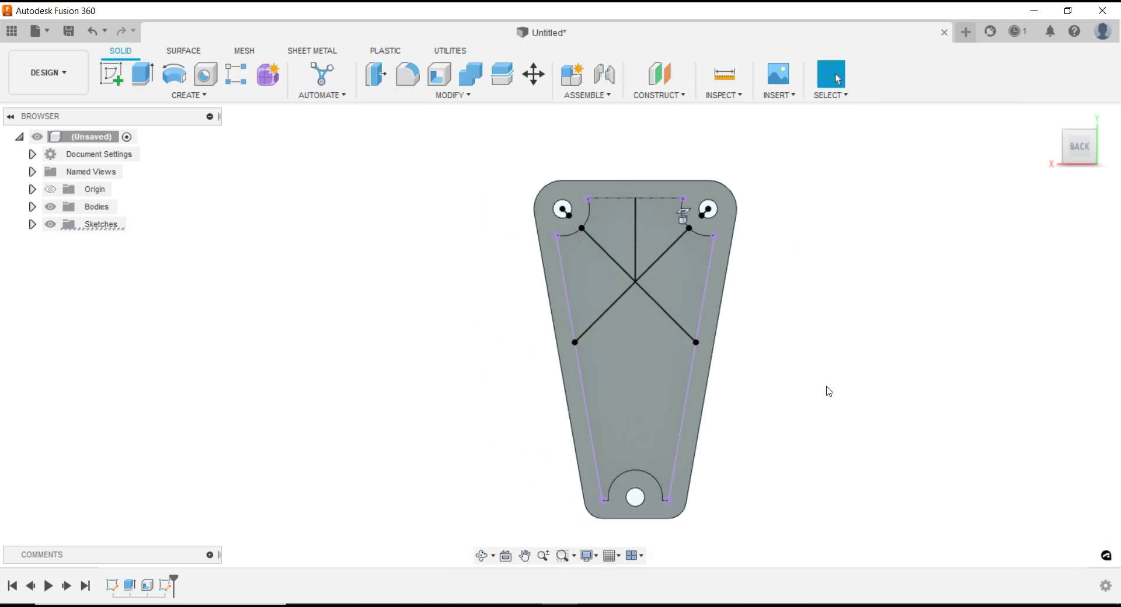
mouse_move(826, 387)
middle_mouse_down("shift")
mouse_move(860, 281)
mouse_move(460, 215)
mouse_move(430, 195)
middle_mouse_up("shift")
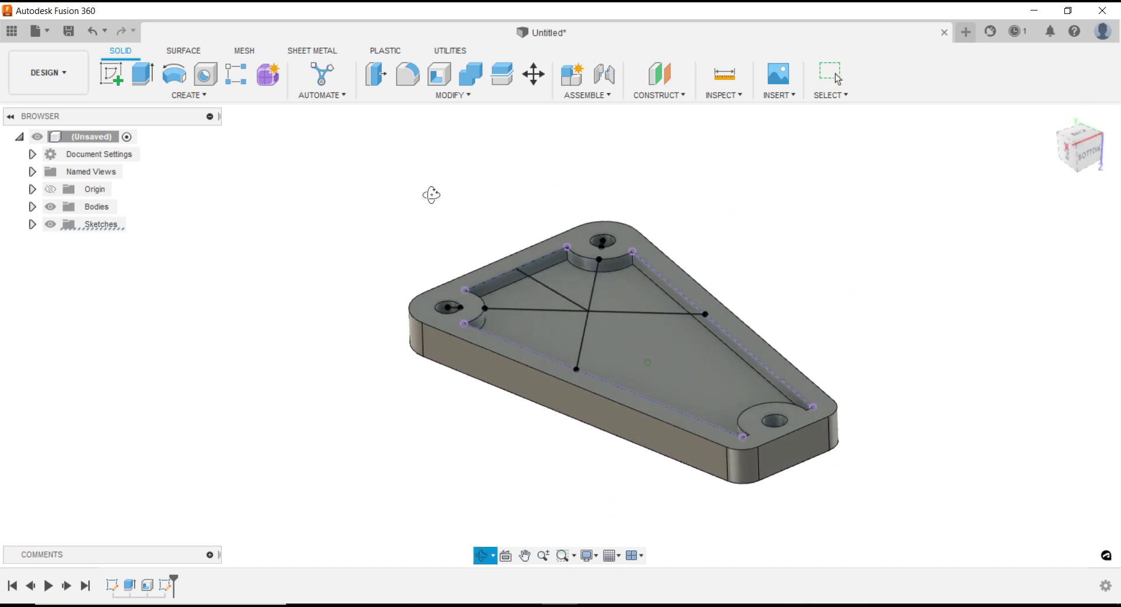
left_click(194, 96)
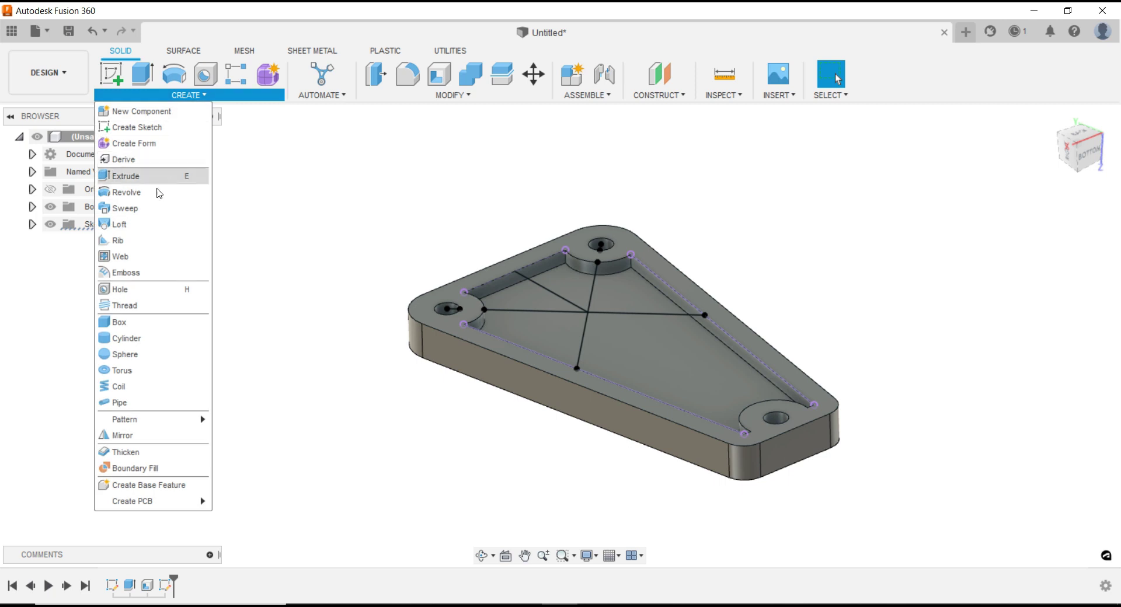
Create 3.00 mm web ribs along the horizontal and vertical sketch lines, flipping their direction
left_click(129, 259)
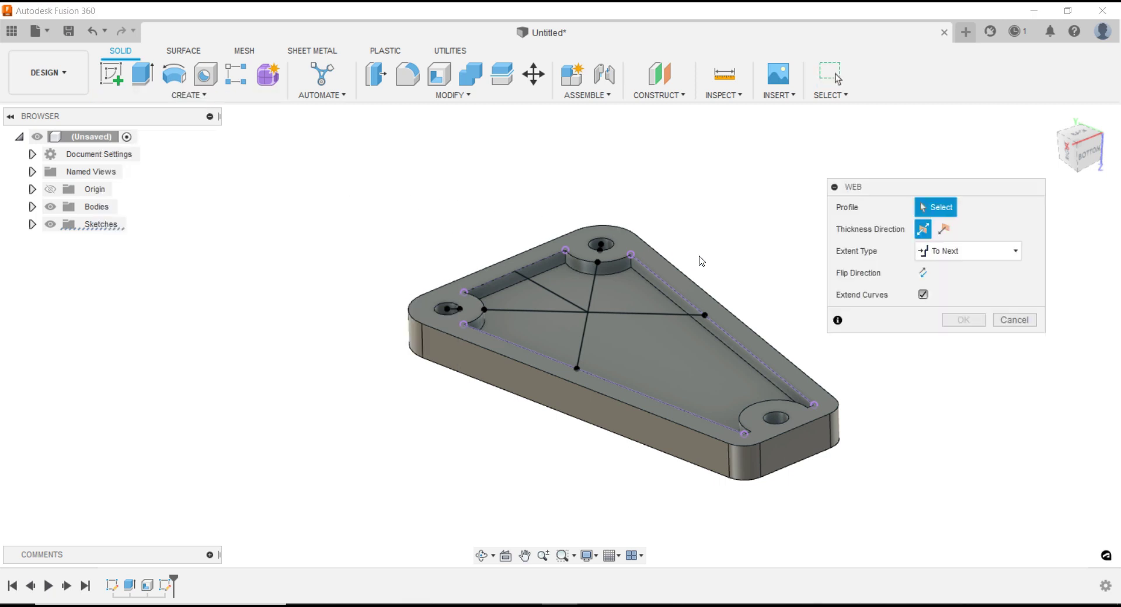
left_click(613, 311)
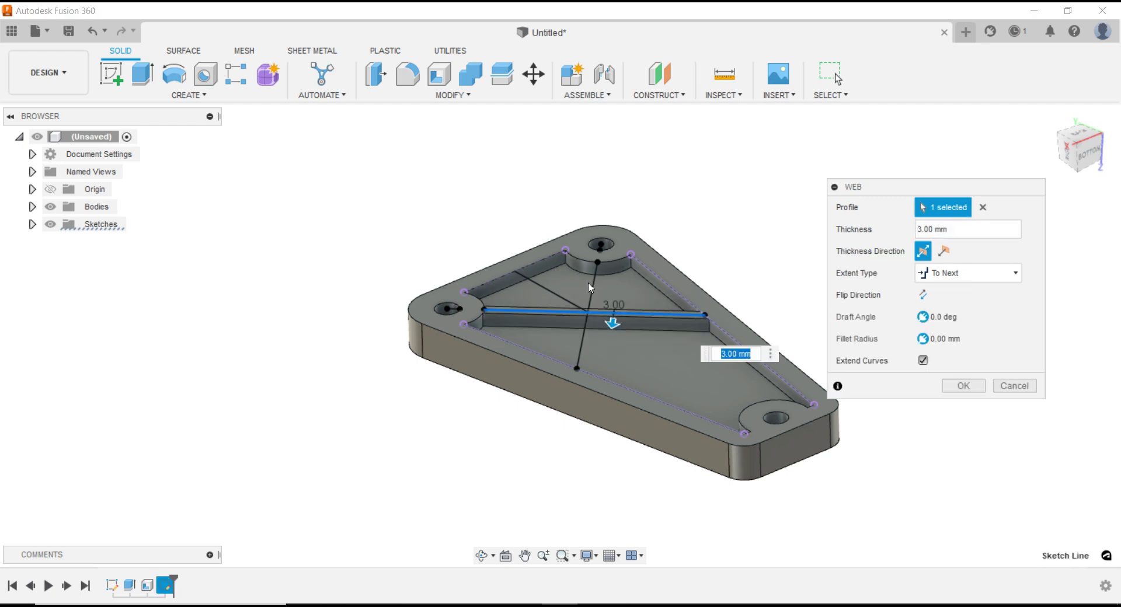
mouse_move(625, 293)
middle_mouse_down("shift")
mouse_move(740, 310)
mouse_move(531, 259)
middle_mouse_up("shift")
left_click(519, 257)
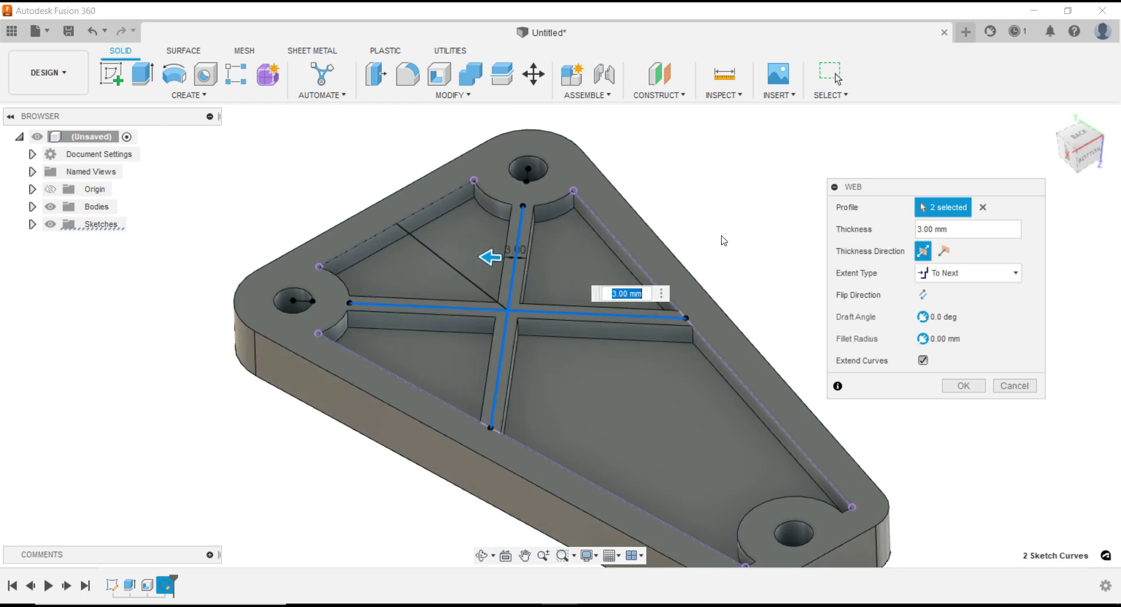
mouse_move(738, 233)
middle_mouse_down("shift")
mouse_move(745, 240)
mouse_move(740, 210)
mouse_move(736, 222)
middle_mouse_up("shift")
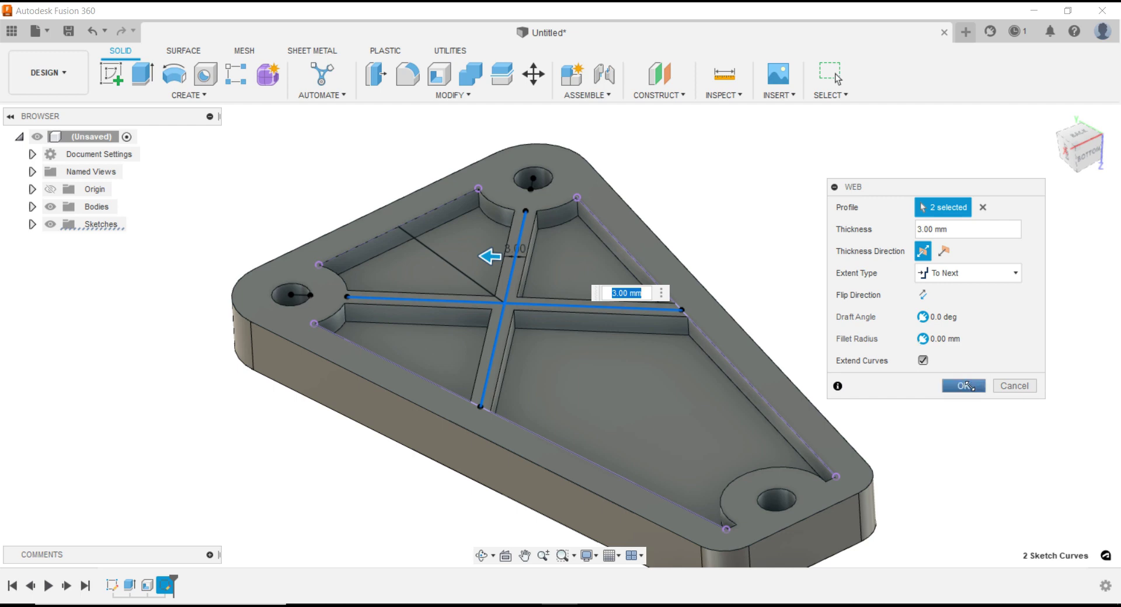
left_click(924, 296)
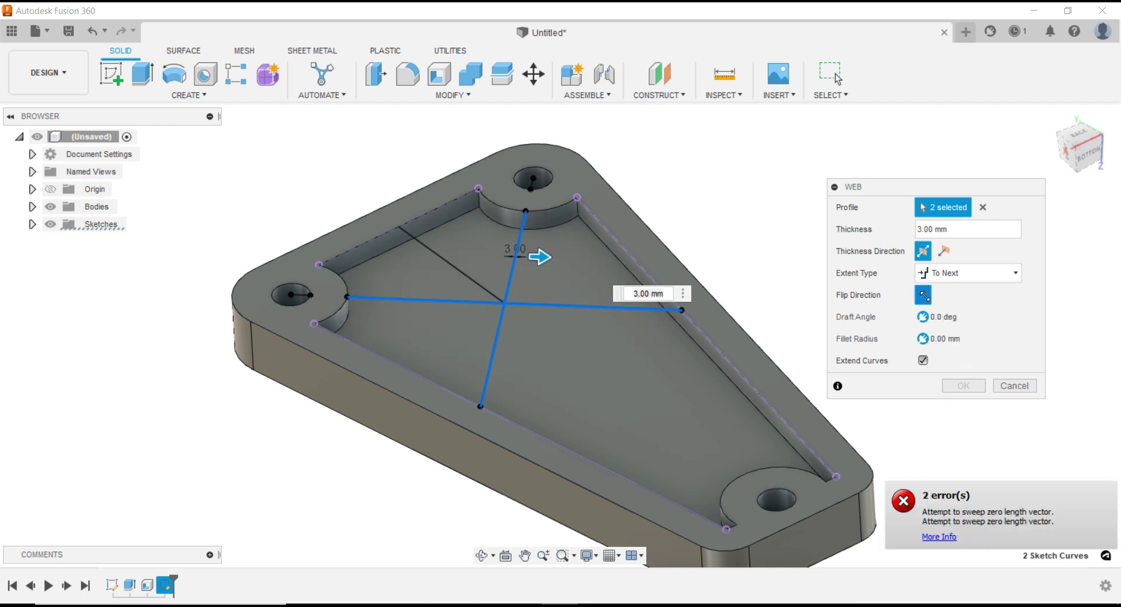
key("Return")
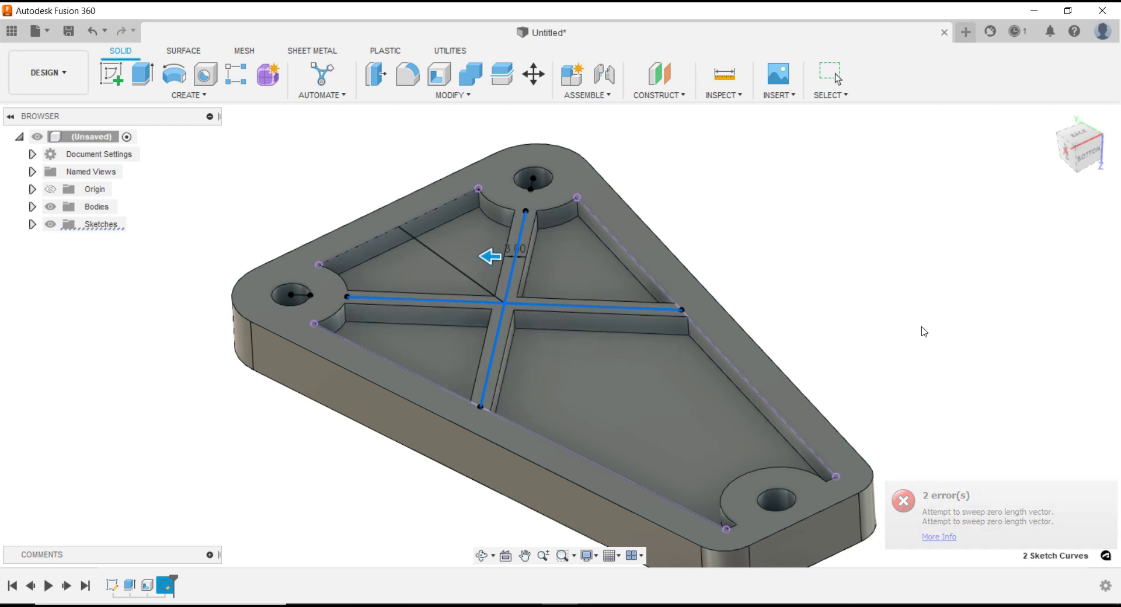
Expand the Sketches folder and make Sketch2 visible
left_click(33, 224)
left_click(63, 263)
left_click(63, 261)
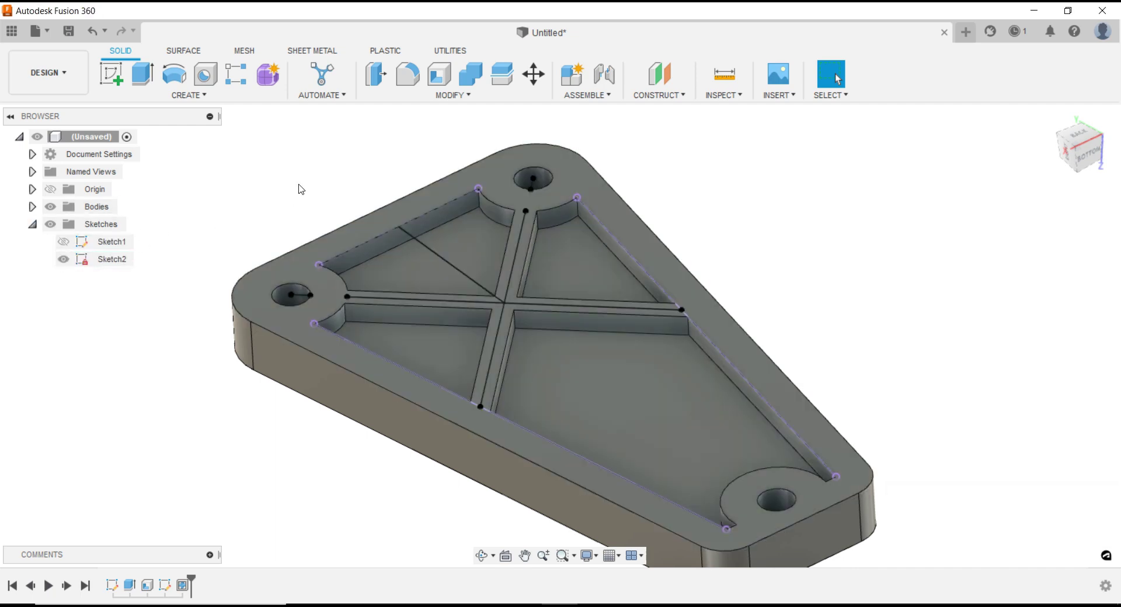
Add a 3.00 mm web rib along the remaining diagonal sketch line
left_click(209, 97)
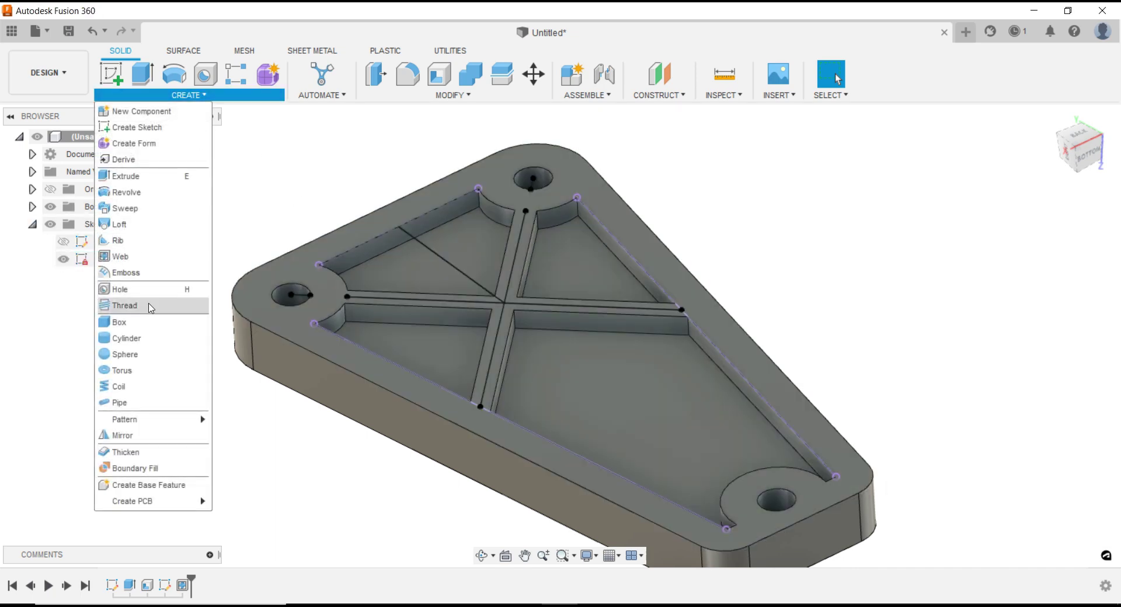
left_click(134, 257)
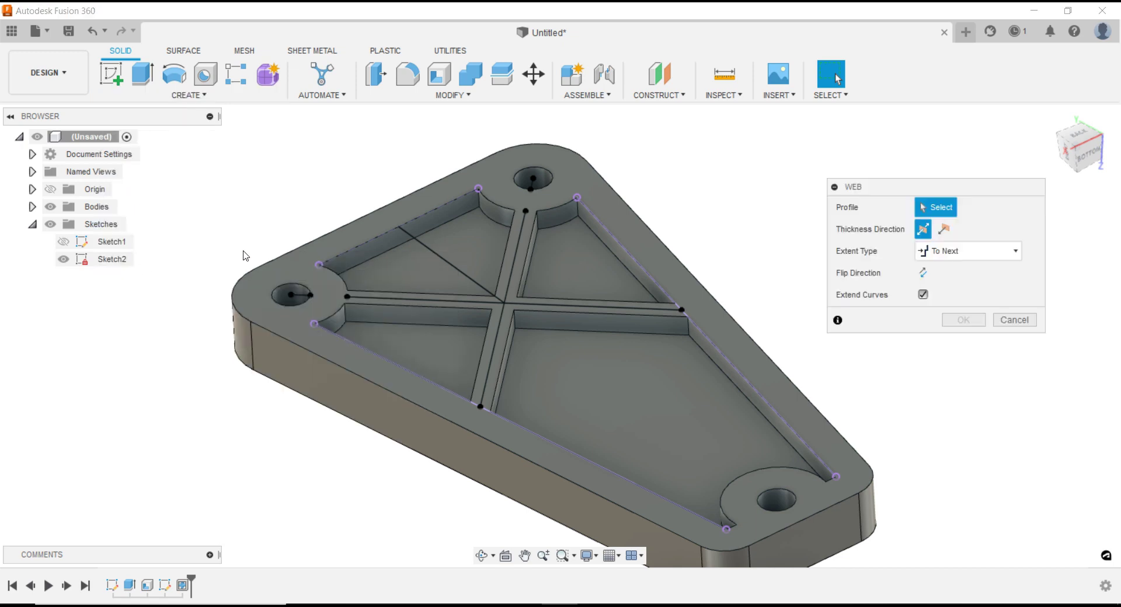
left_click(467, 271)
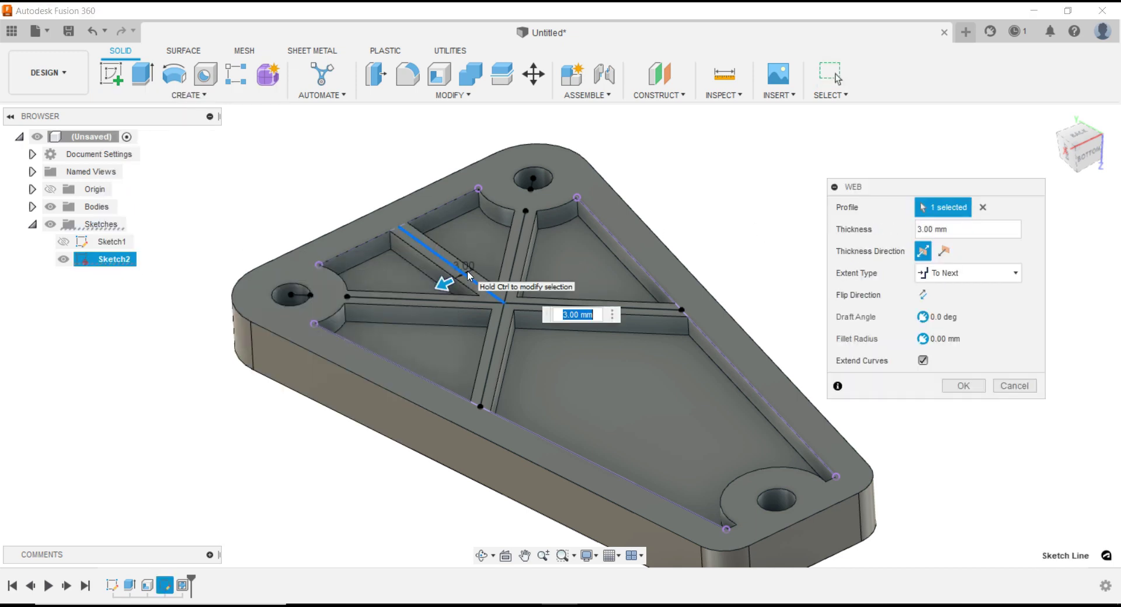
left_click(964, 387)
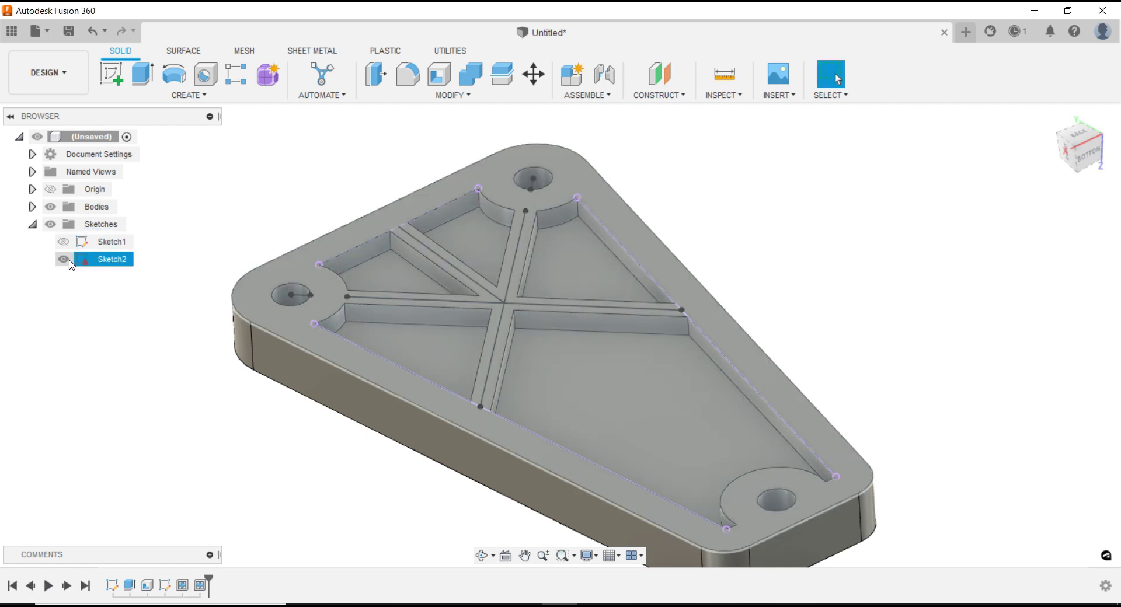
Hide Sketch2 and orbit to inspect the ribbed pocket
left_click(63, 259)
scroll(714, 320, "up", 3)
middle_click_drag(713, 320, 725, 349, "shift")
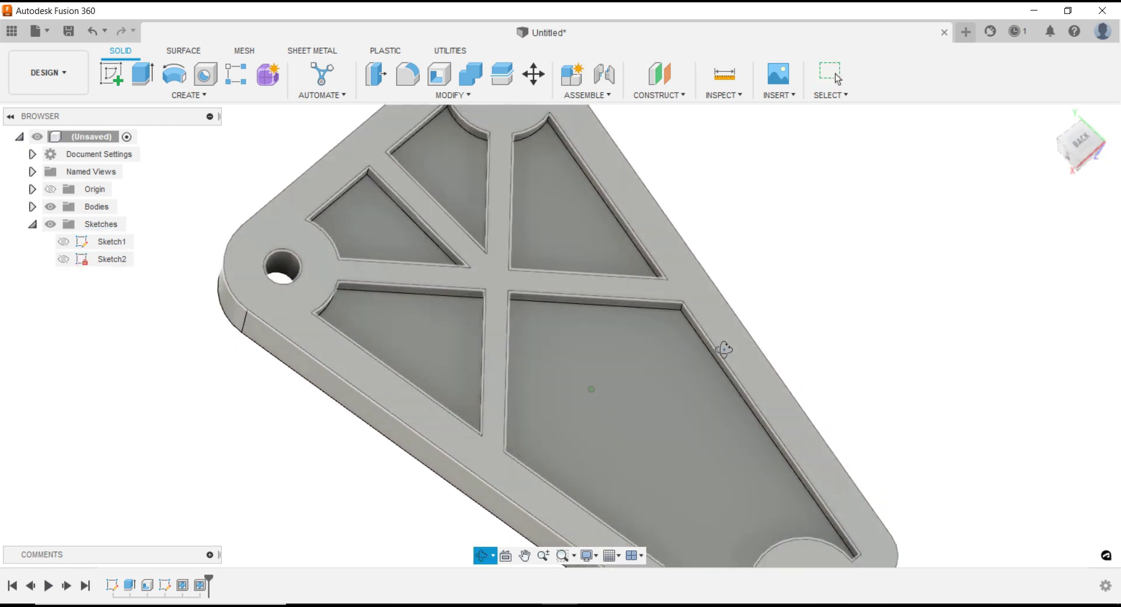
scroll(725, 349, "down", 5)
key("Escape")
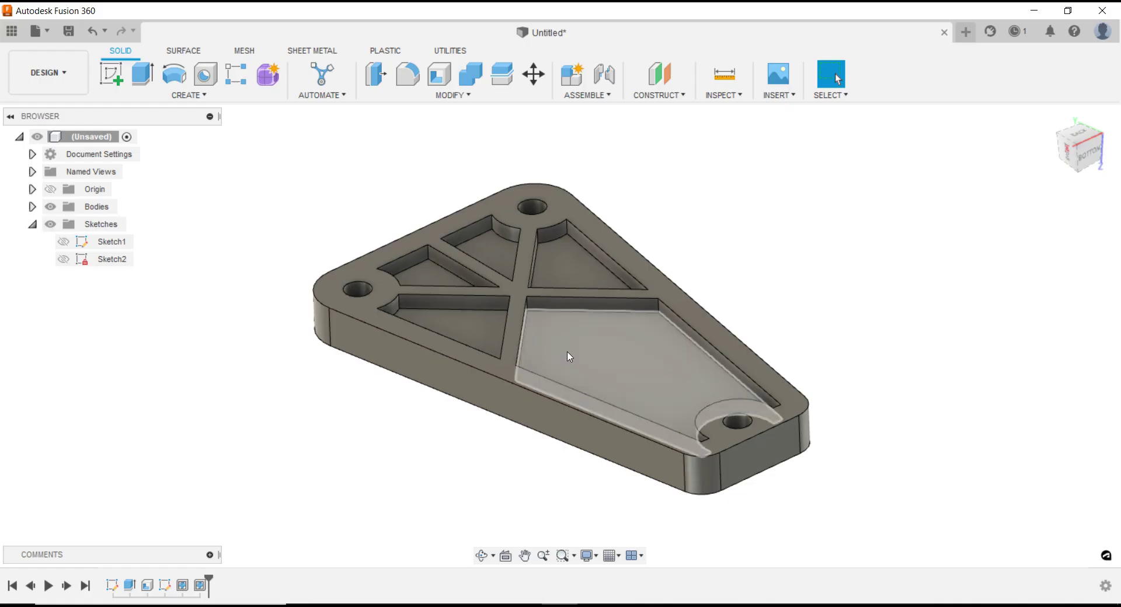
Start a fillet and select the five pocket floor faces
middle_click_drag(770, 275, 763, 271, "shift")
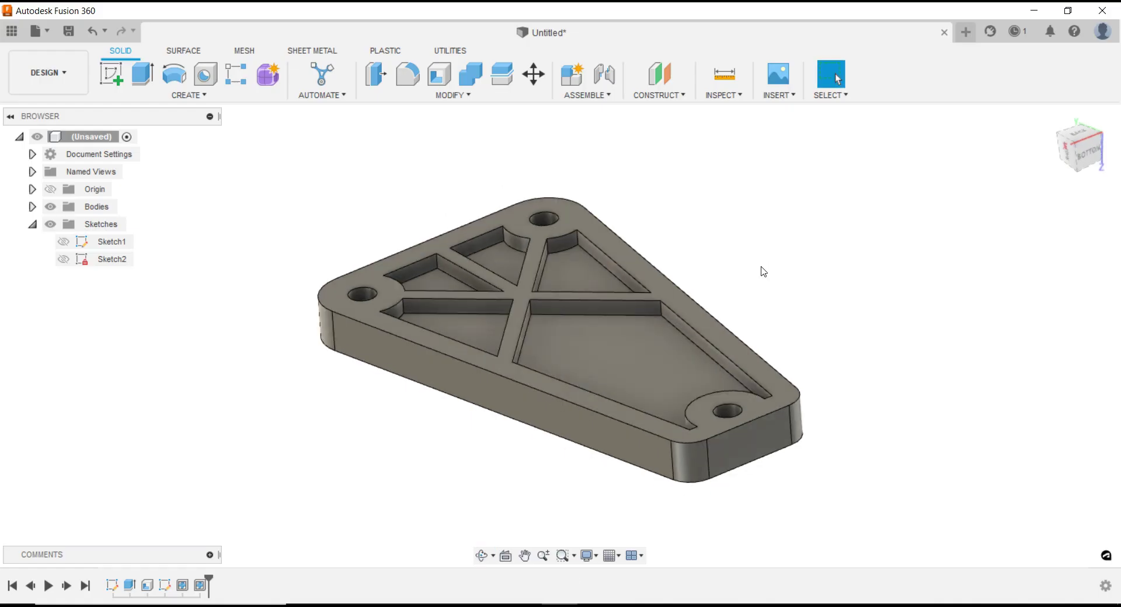
left_click(408, 74)
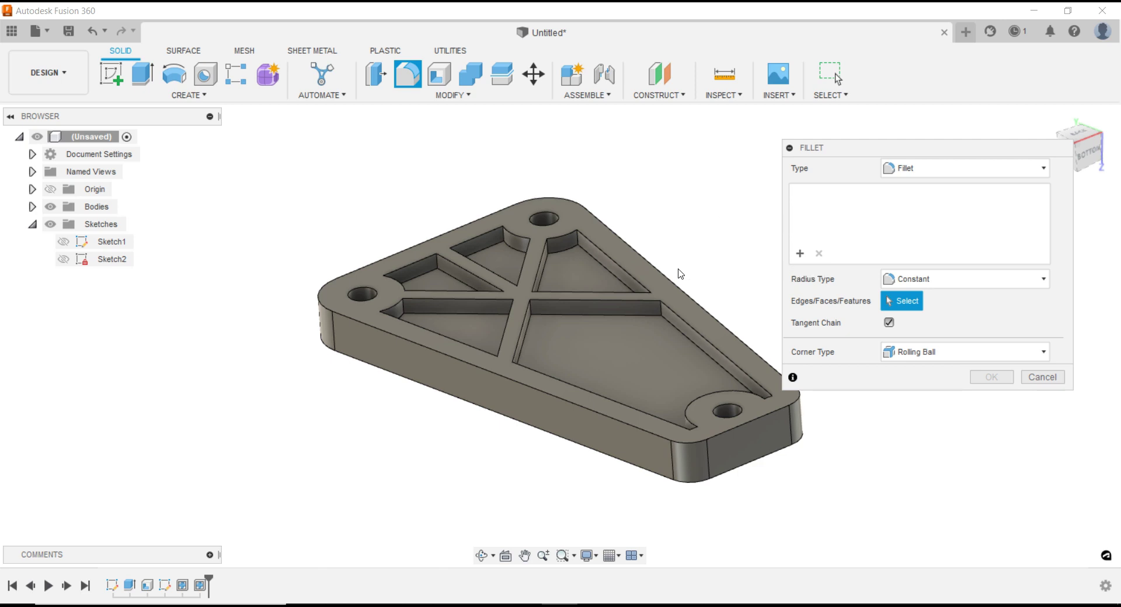
left_click(635, 348)
left_click(574, 272)
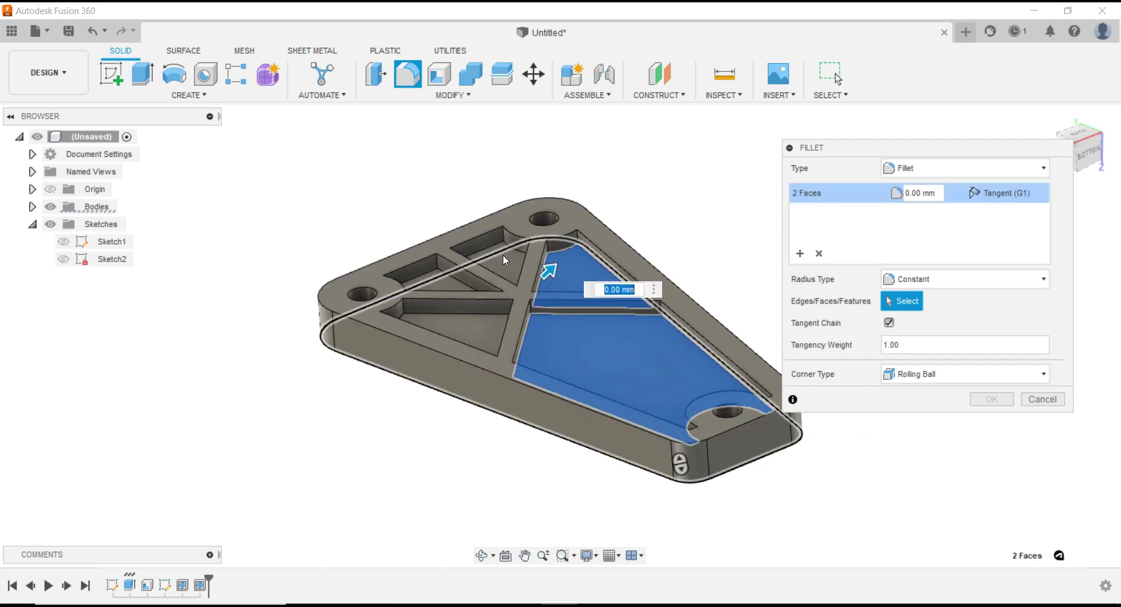
left_click(503, 255)
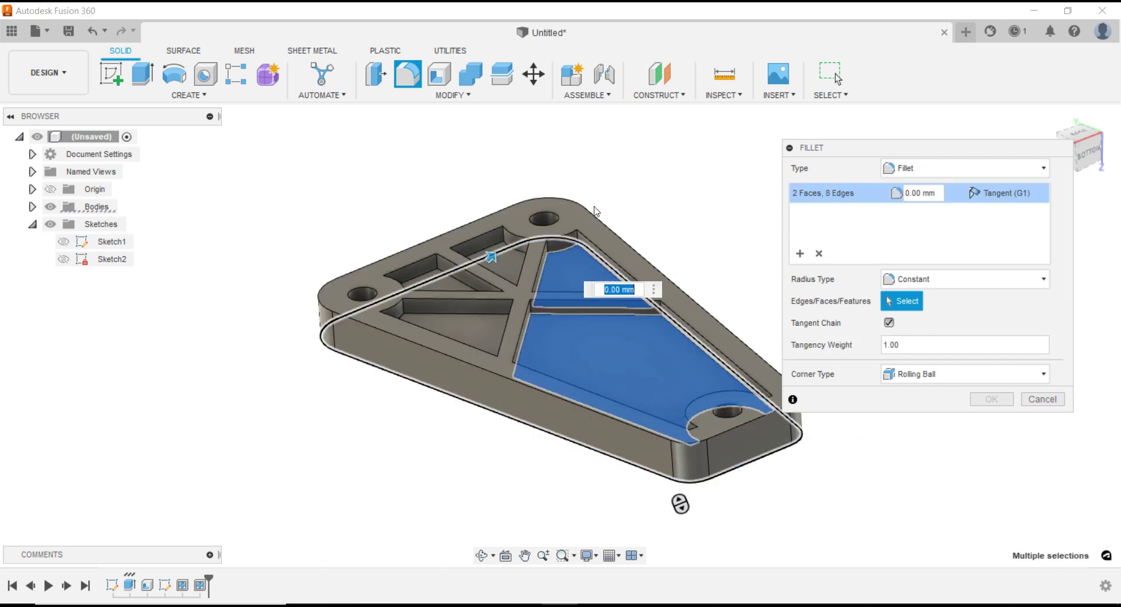
left_click(820, 254)
left_click(583, 356)
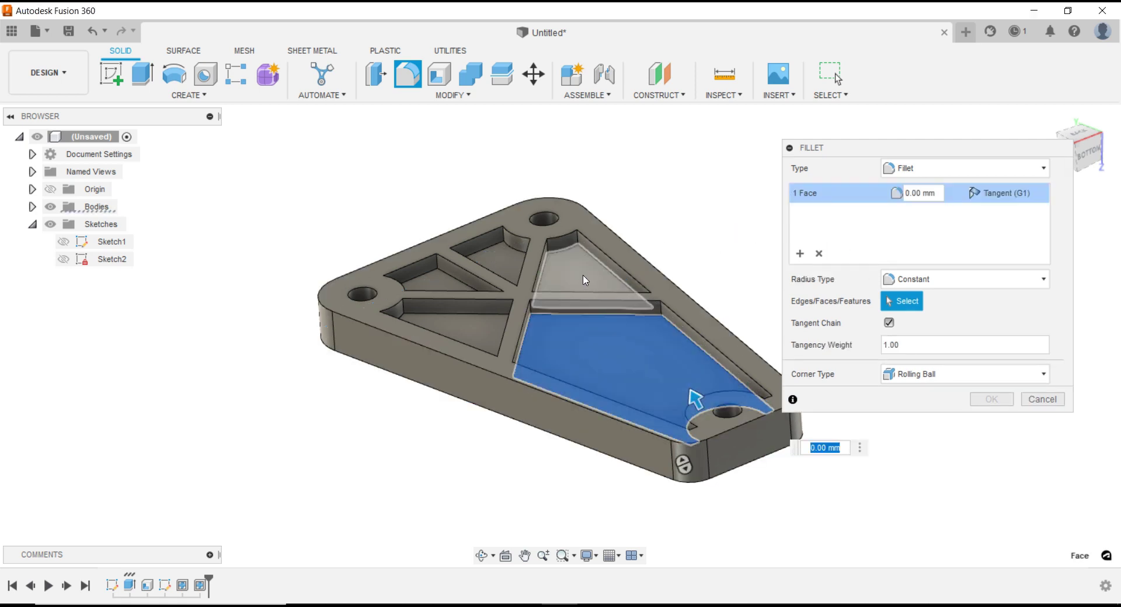
left_click(584, 281)
left_click(495, 266)
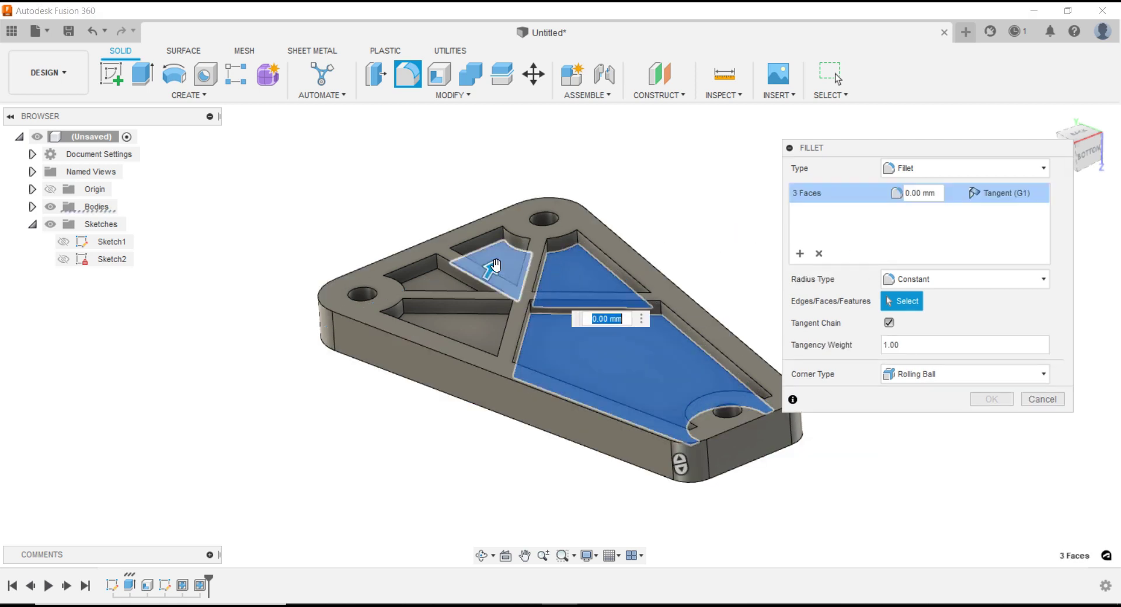
left_click(442, 288)
left_click(456, 336)
Add the rib walls, upper and curved pocket walls, and the large pocket floor to the fillet
scroll(755, 395, "up", 2)
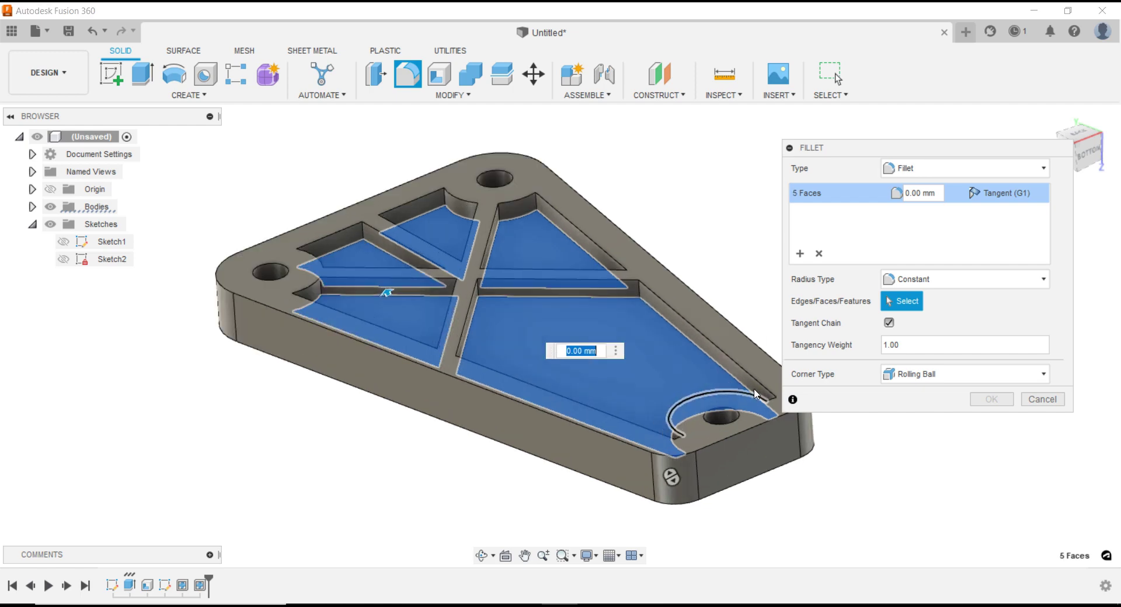
scroll(754, 395, "up", 2)
scroll(720, 360, "up", 1)
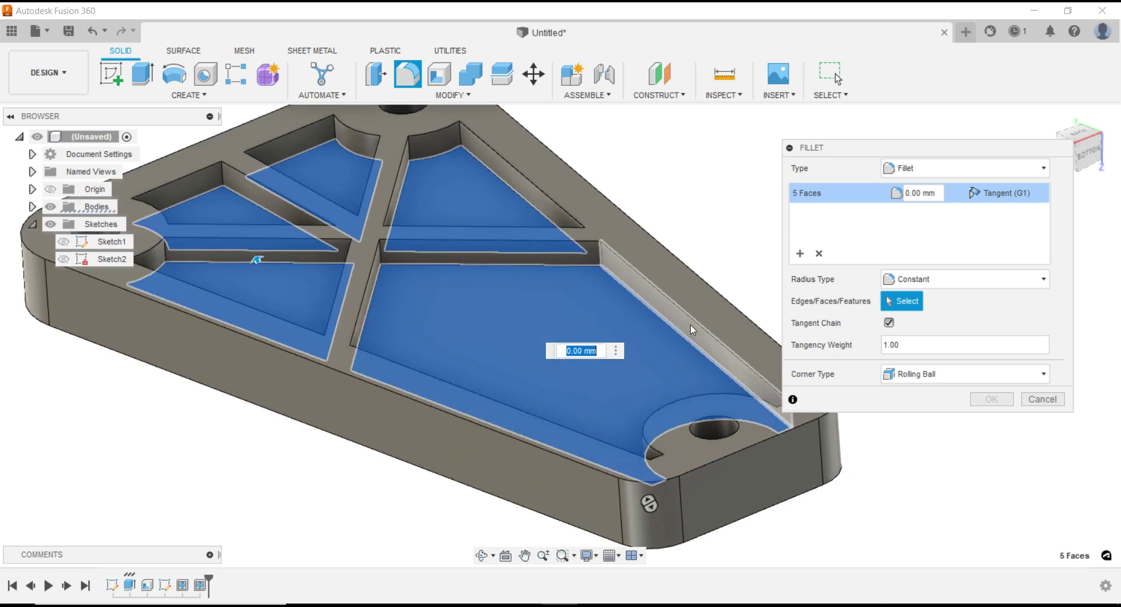
scroll(415, 264, "up", 2)
scroll(365, 313, "up", 2)
scroll(356, 287, "up", 1)
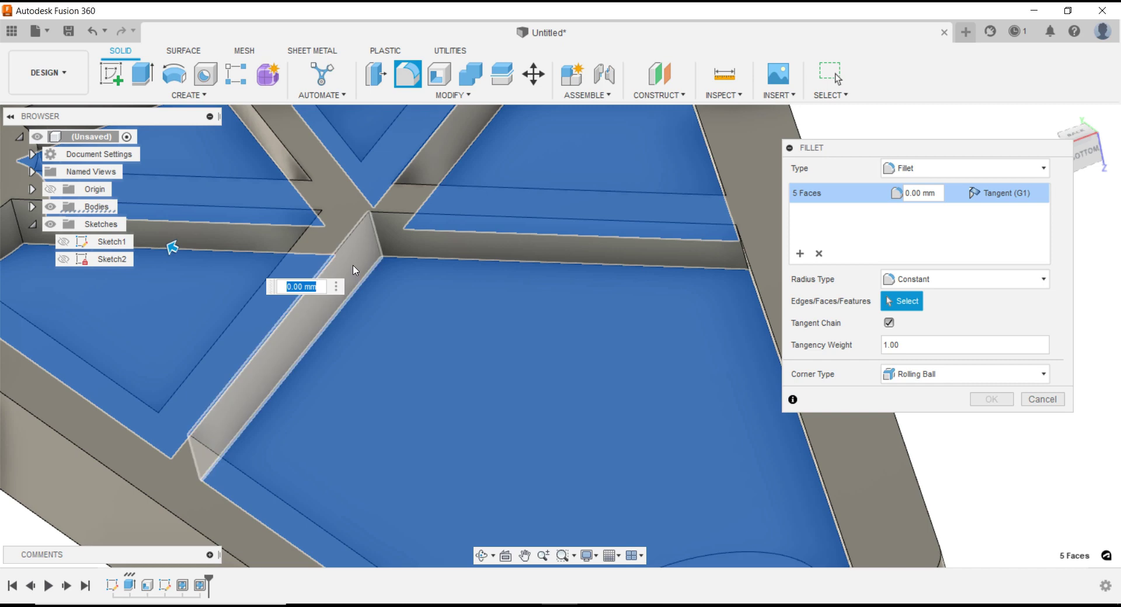
left_click(357, 288)
left_click(546, 216)
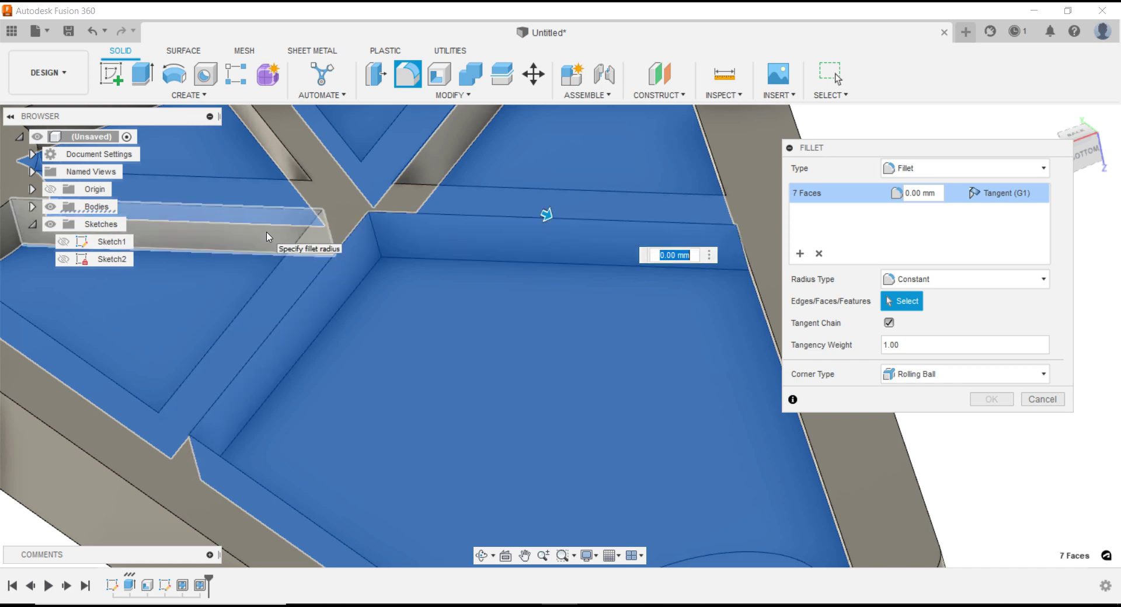
left_click(267, 236)
left_click(408, 254)
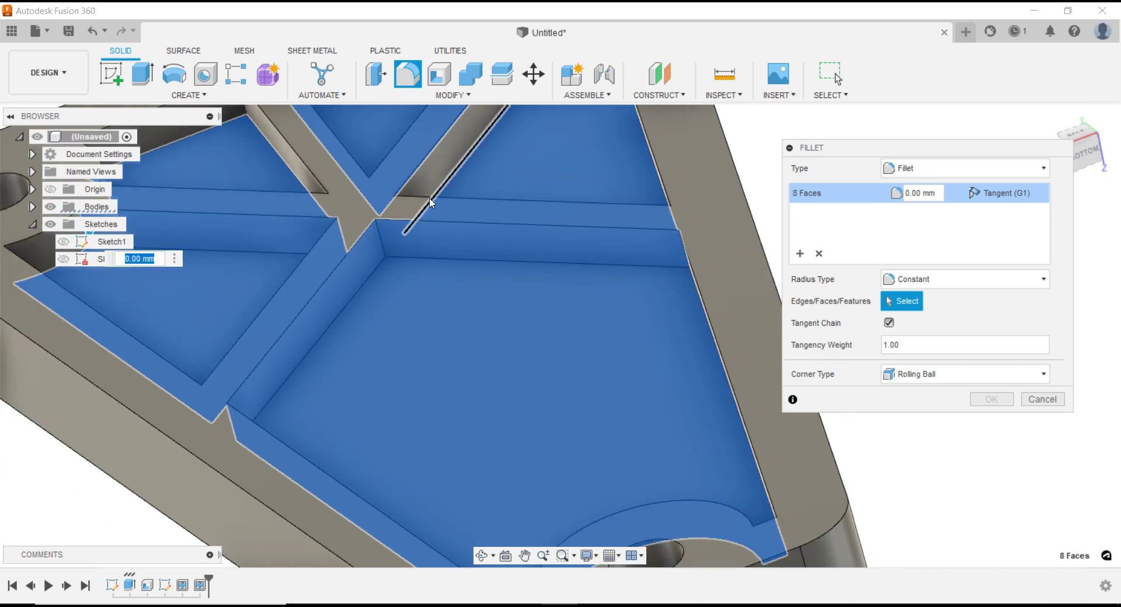
scroll(428, 305, "down", 2)
scroll(401, 250, "down", 3)
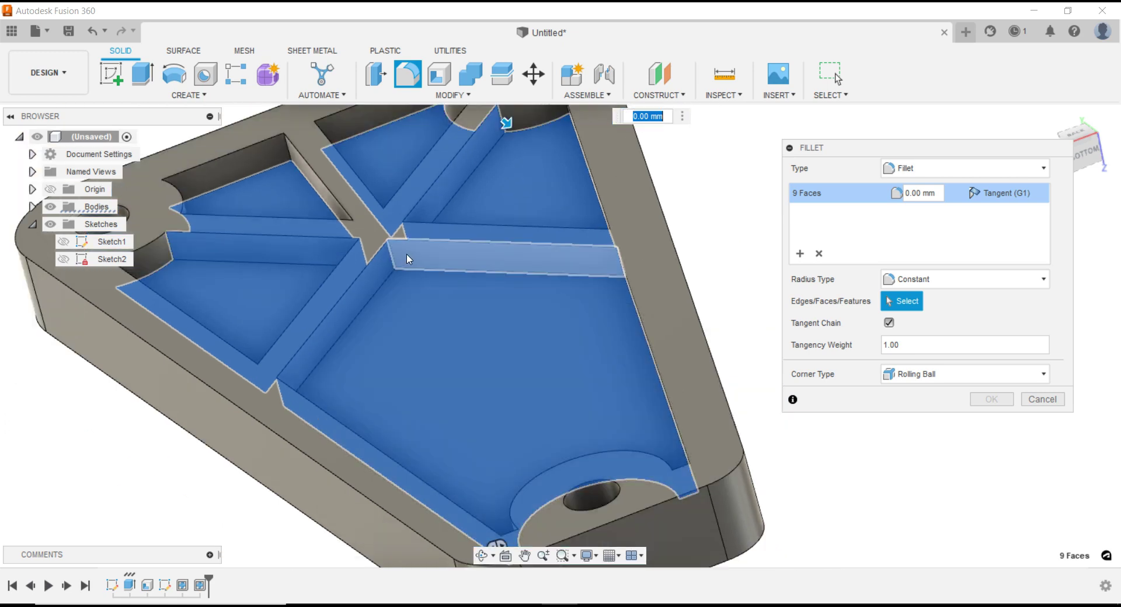
scroll(393, 248, "down", 2)
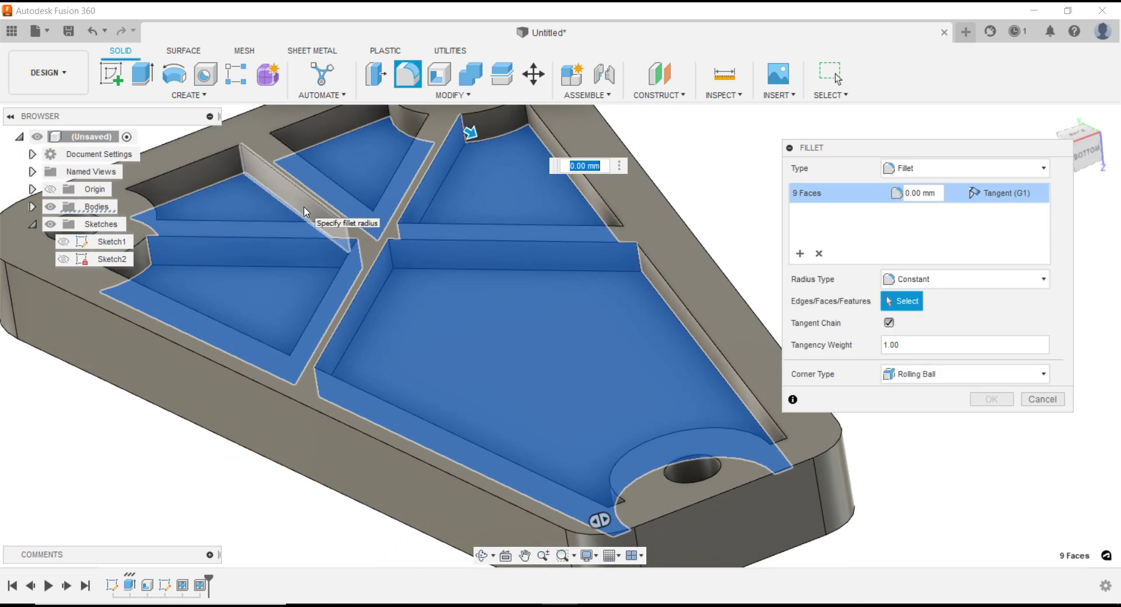
left_click(304, 211)
left_click(295, 146)
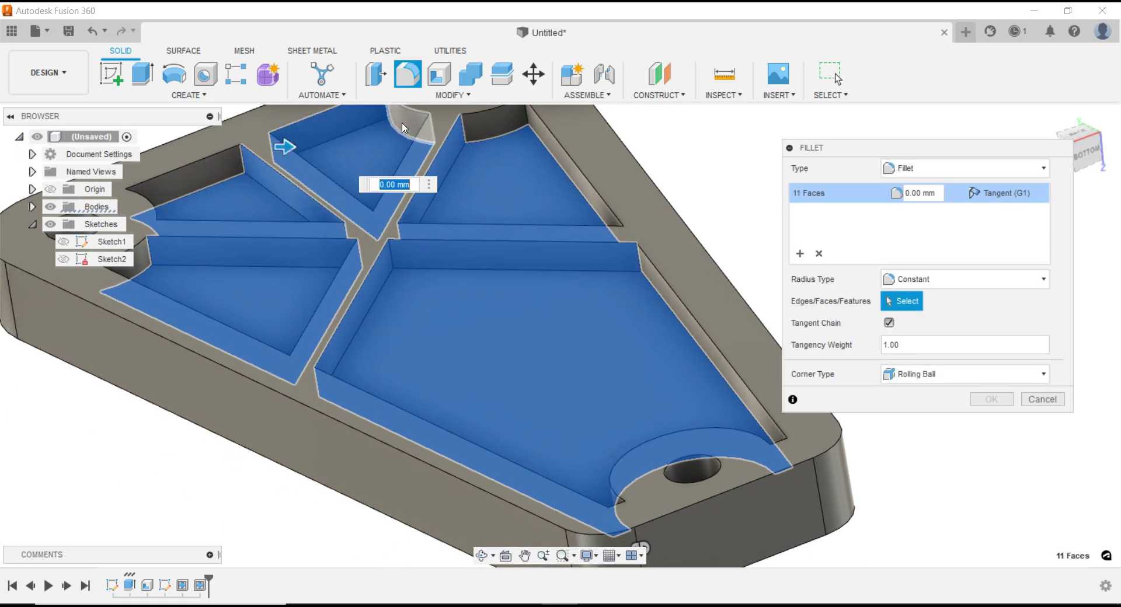
left_click(490, 122)
left_click(234, 167)
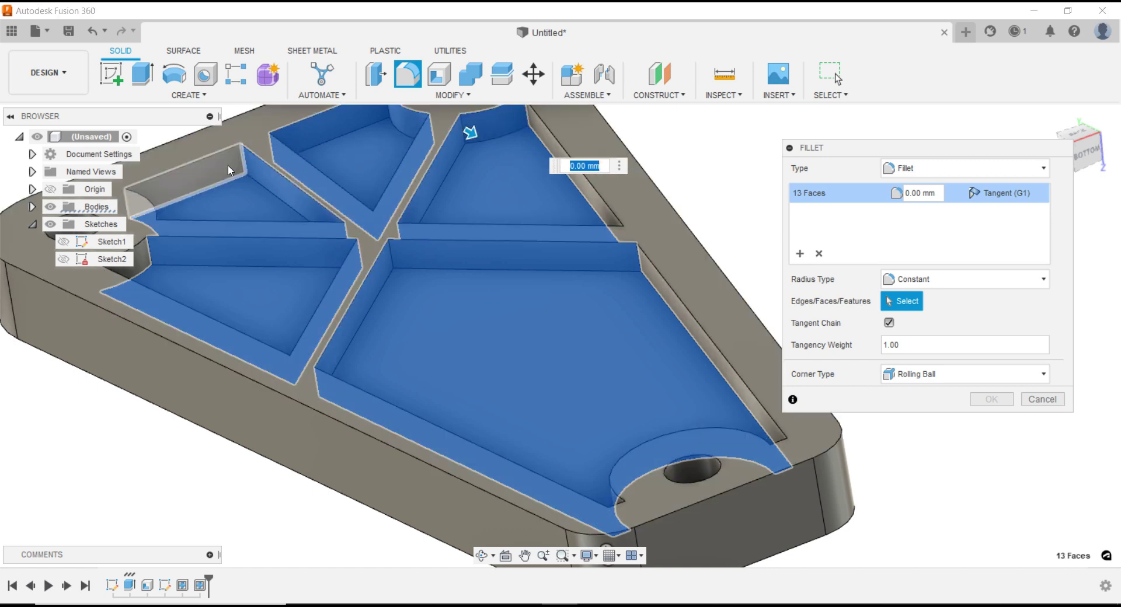
left_click(141, 265)
left_click(631, 266)
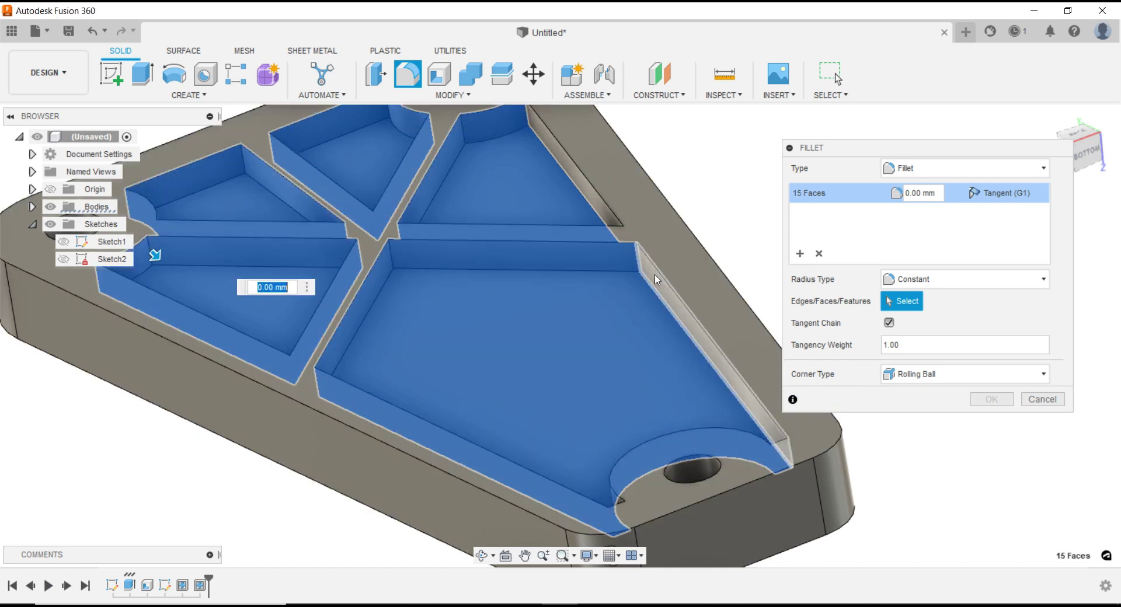
left_click(531, 282)
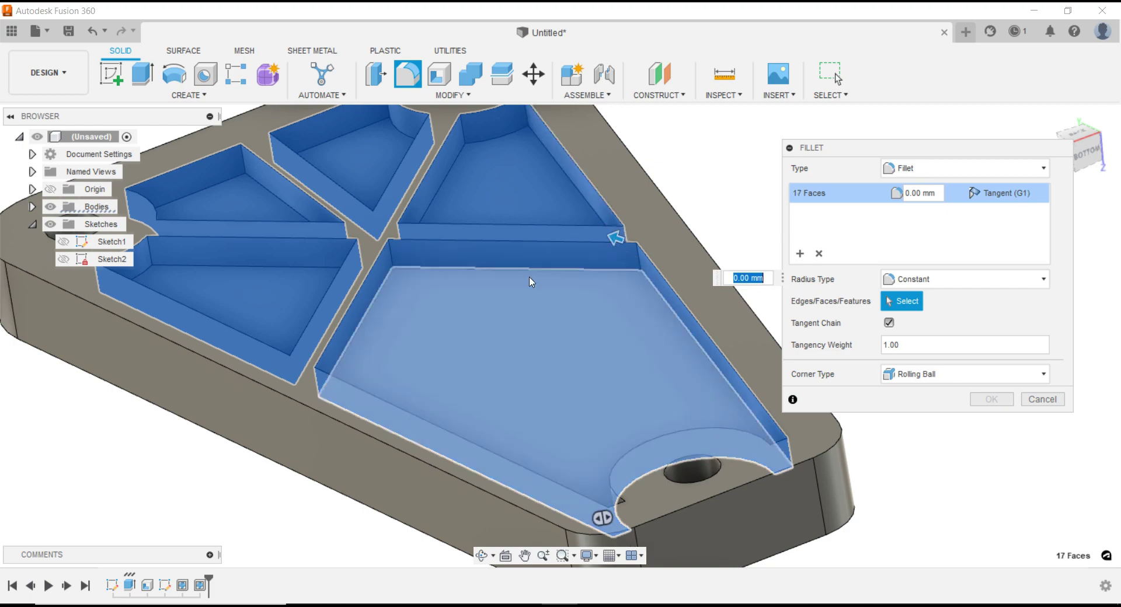
Add the lower-left pocket walls and the right pocket's bottom wall to the fillet
middle_click_drag(530, 283, 573, 401, "shift")
scroll(573, 401, "down", 1)
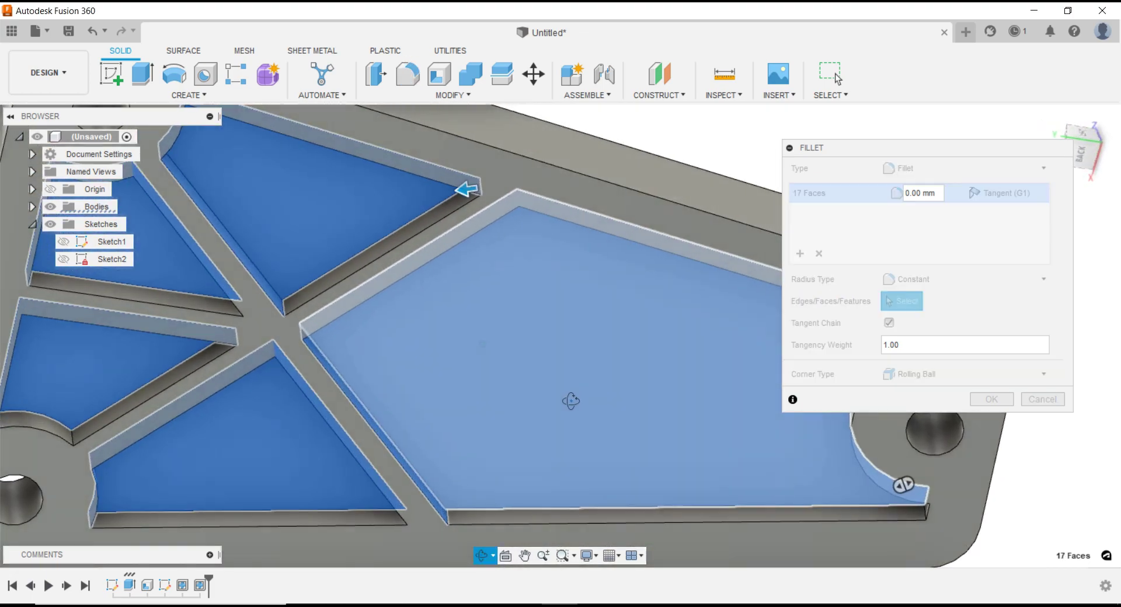
scroll(572, 400, "down", 1)
scroll(572, 399, "down", 1)
scroll(574, 398, "down", 1)
scroll(297, 381, "up", 5)
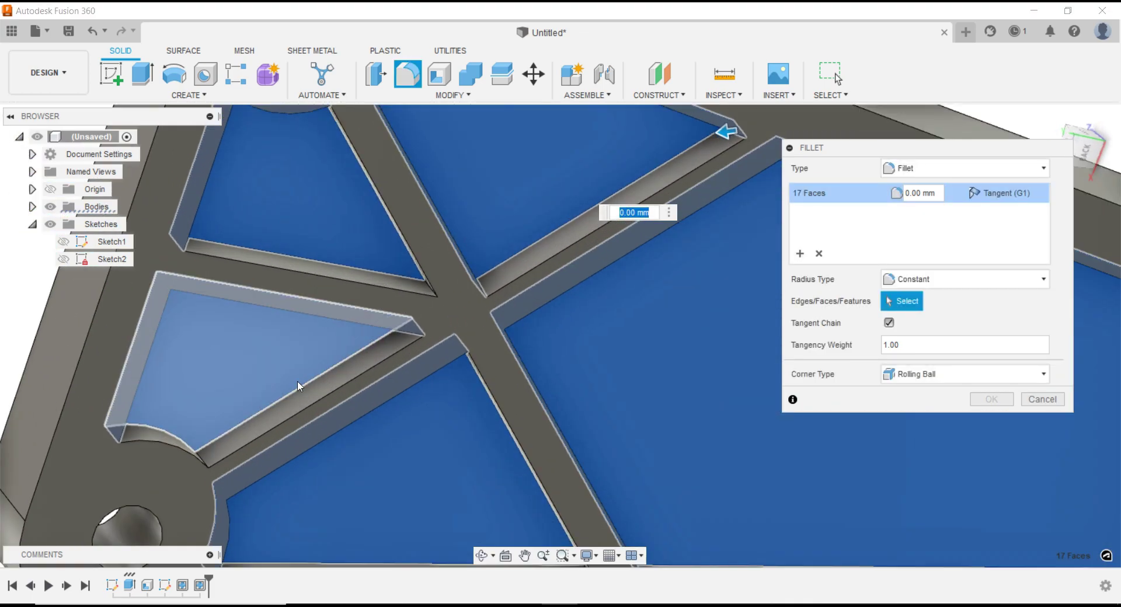
scroll(282, 426, "down", 5)
middle_click_drag(282, 408, 231, 444, "shift")
scroll(225, 447, "up", 3)
scroll(218, 448, "up", 2)
left_click(234, 447)
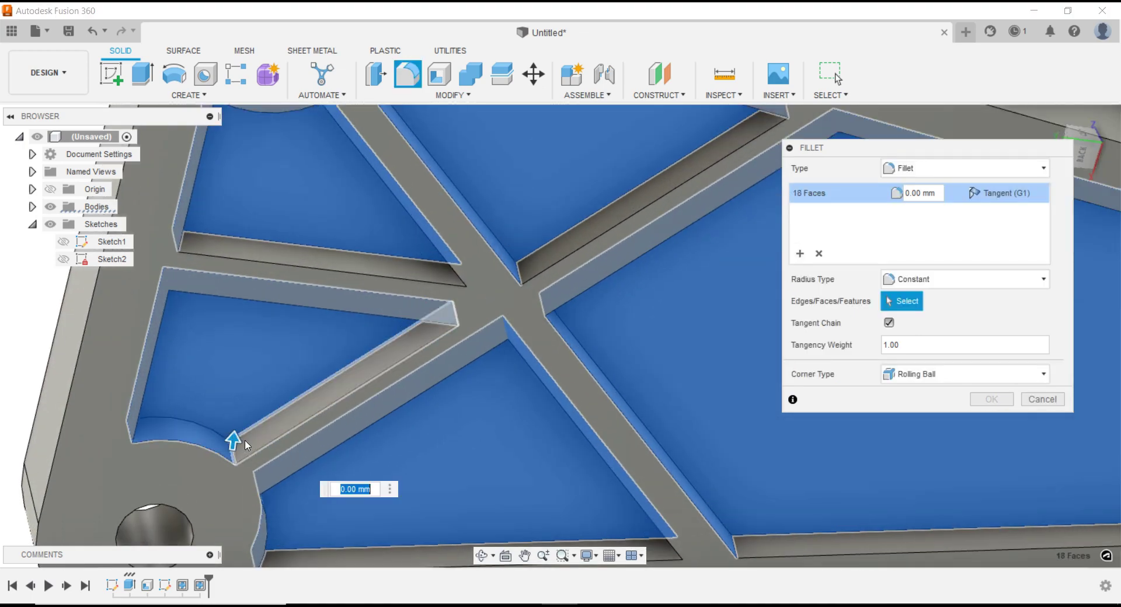
left_click(233, 446)
left_click(289, 258)
scroll(288, 275, "down", 2)
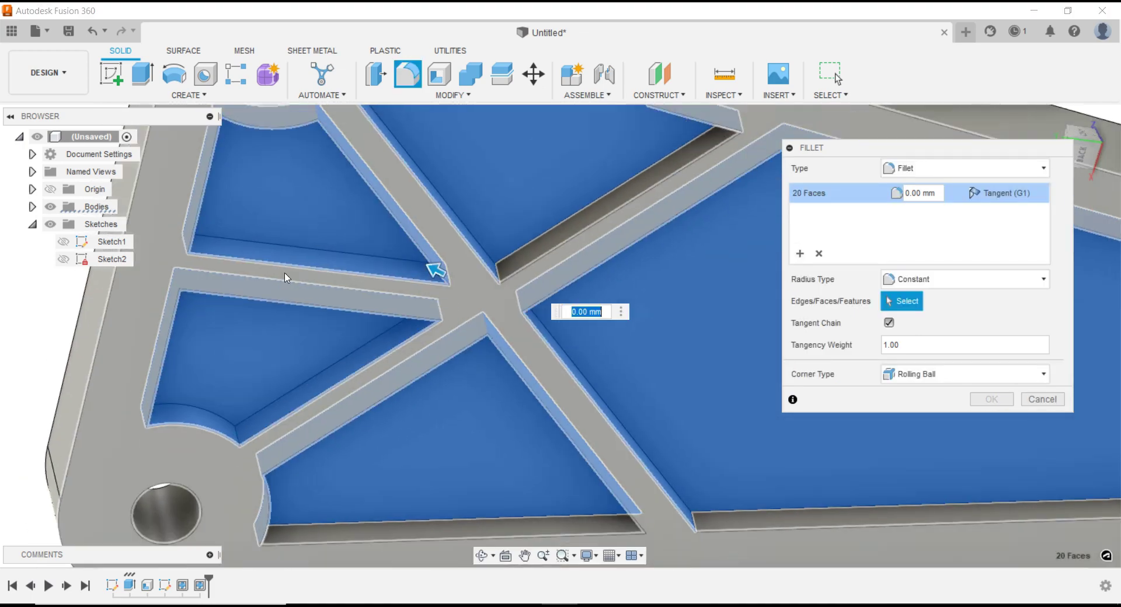
scroll(350, 281, "down", 3)
scroll(447, 420, "up", 5)
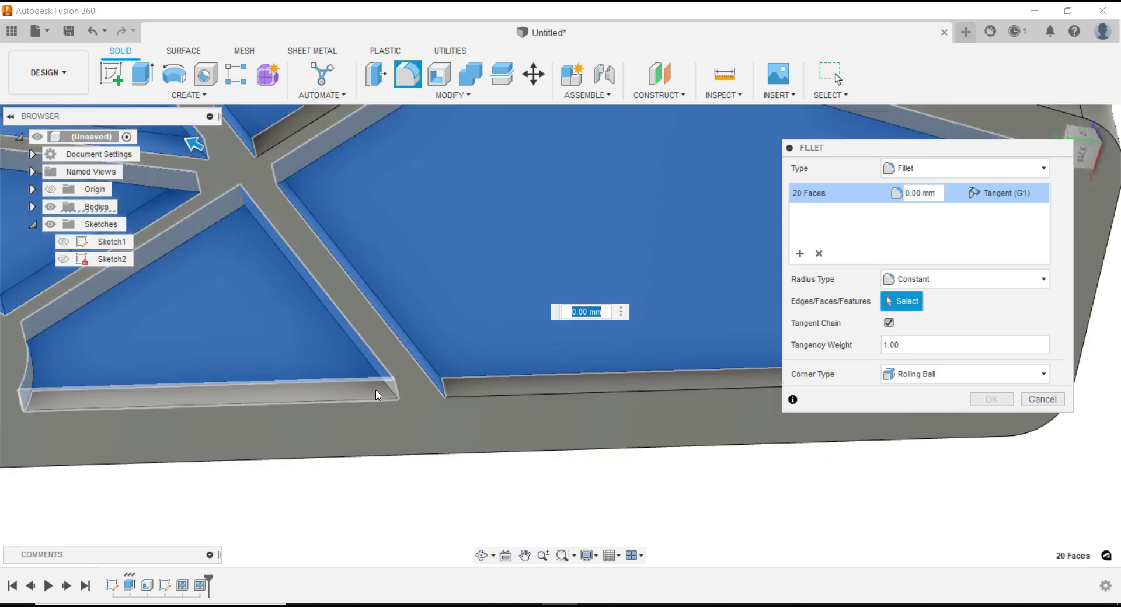
left_click(453, 390)
left_click(464, 391)
scroll(240, 431, "down", 3)
scroll(241, 430, "down", 2)
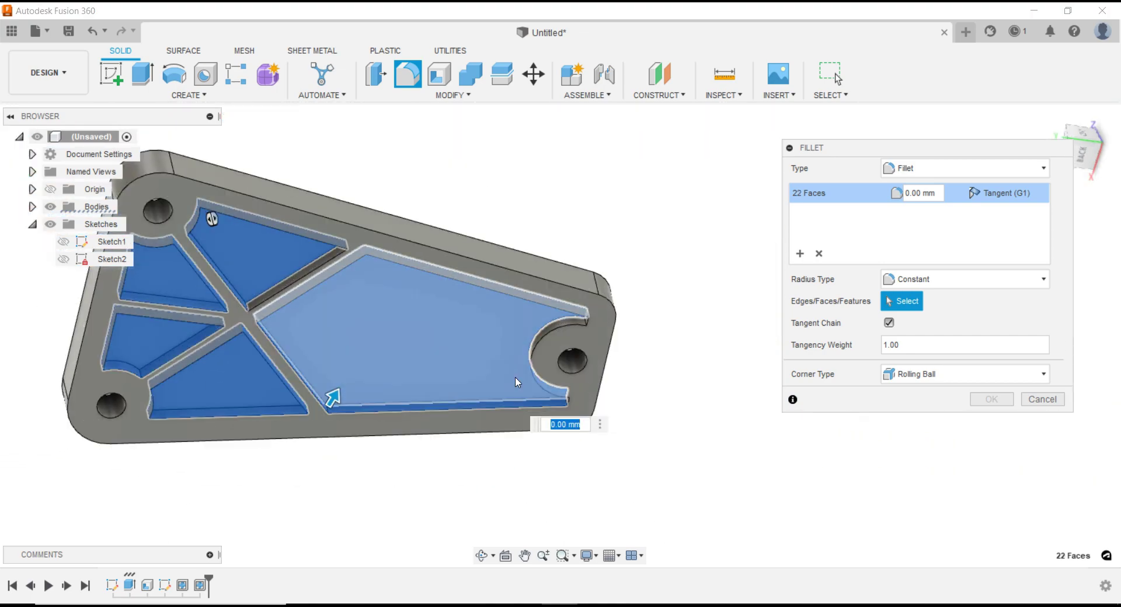
scroll(519, 383, "up", 3)
Add the small end face, the curved wall around the hole boss and the top end face
middle_click_drag(526, 385, 602, 320, "shift")
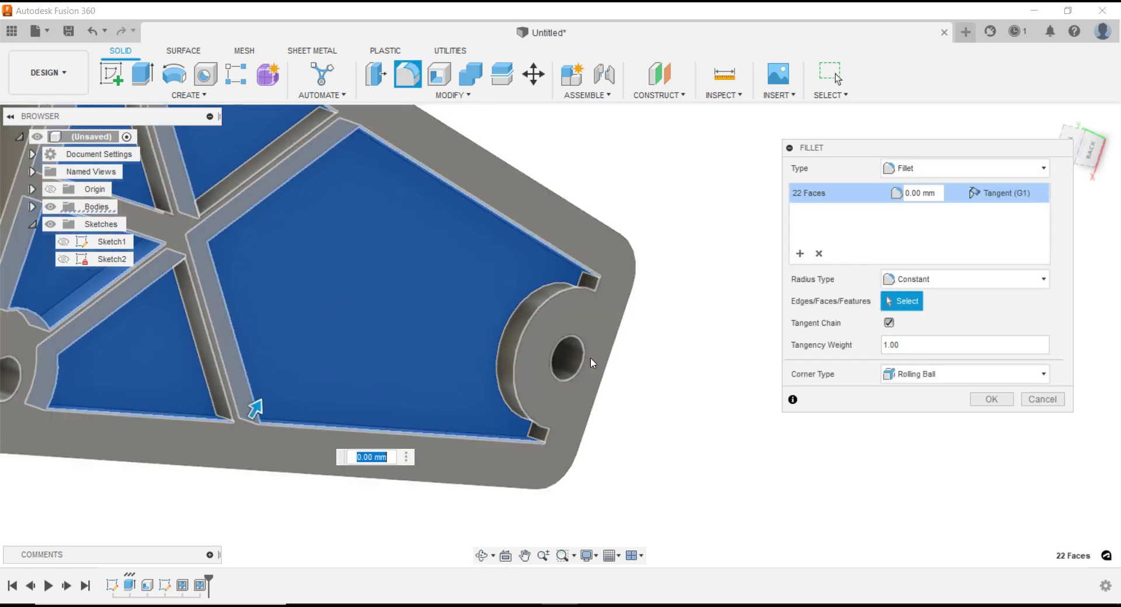
scroll(588, 370, "up", 3)
scroll(588, 371, "up", 2)
left_click(486, 502)
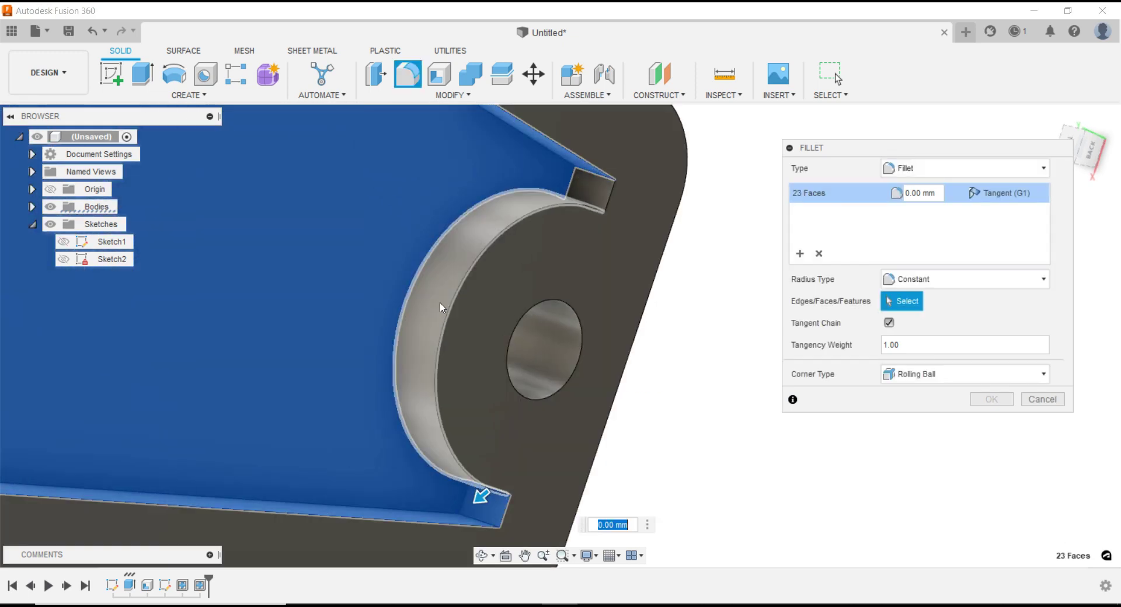
left_click(446, 293)
left_click(598, 195)
scroll(718, 447, "down", 2)
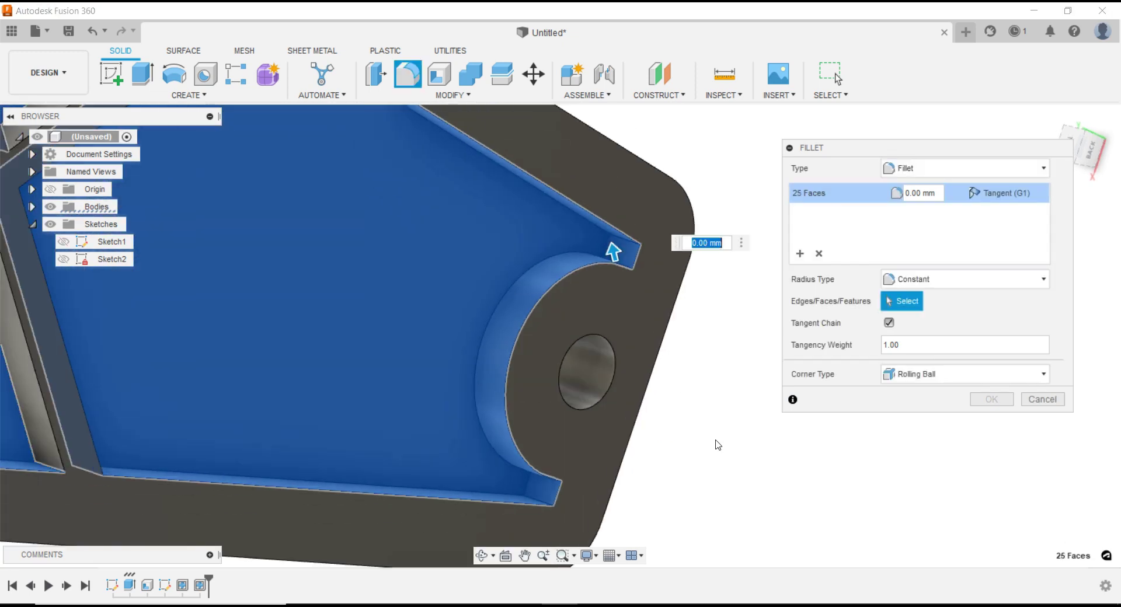
scroll(718, 455, "down", 2)
scroll(718, 455, "down", 2)
mouse_move(681, 458)
middle_mouse_down("shift")
mouse_move(438, 314)
mouse_move(412, 366)
middle_mouse_up("shift")
scroll(412, 366, "up", 2)
scroll(412, 366, "up", 3)
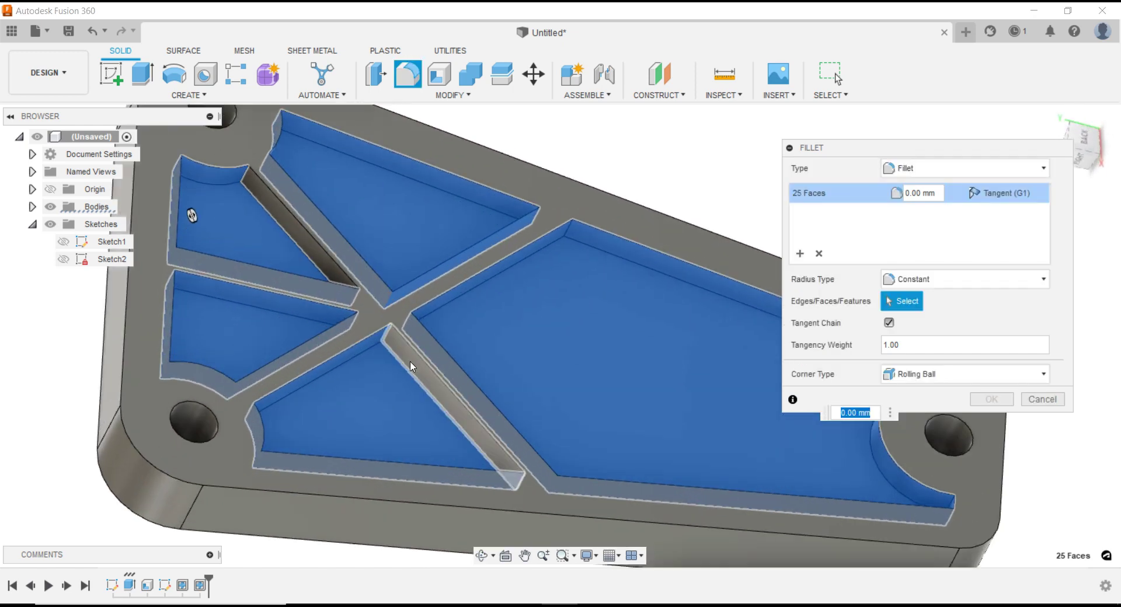
Add the last pocket walls and the plate's top face, then apply the 0.5 mm fillet
left_click(412, 358)
left_click(331, 268)
scroll(332, 269, "down", 3)
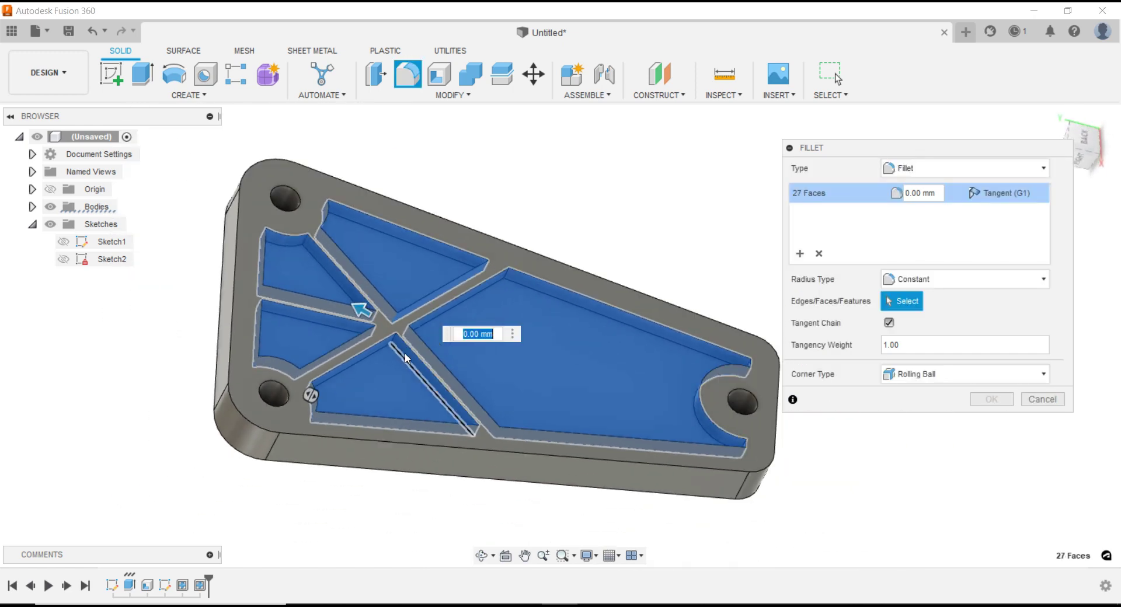
mouse_move(331, 268)
middle_mouse_down("shift")
mouse_move(393, 280)
mouse_move(391, 302)
middle_mouse_up("shift")
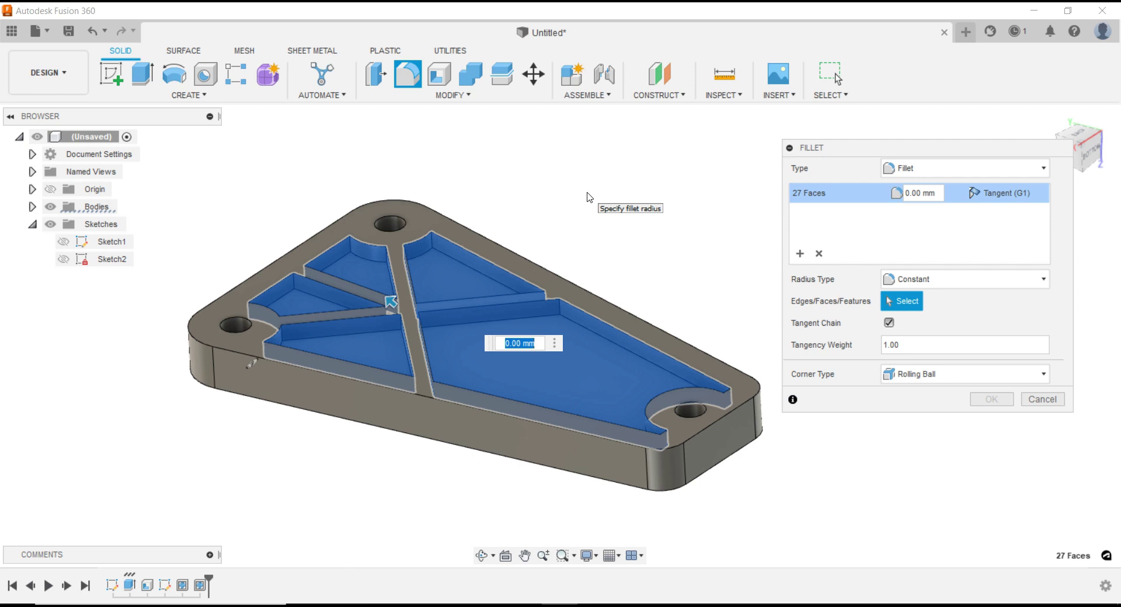
left_click(556, 279)
type("0.5")
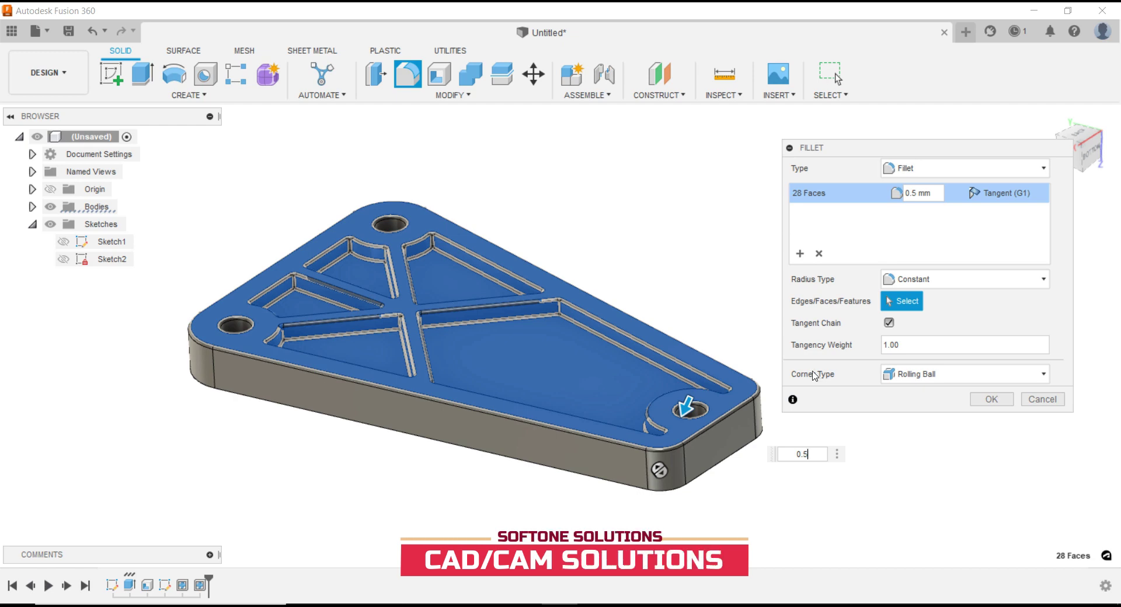
left_click(986, 407)
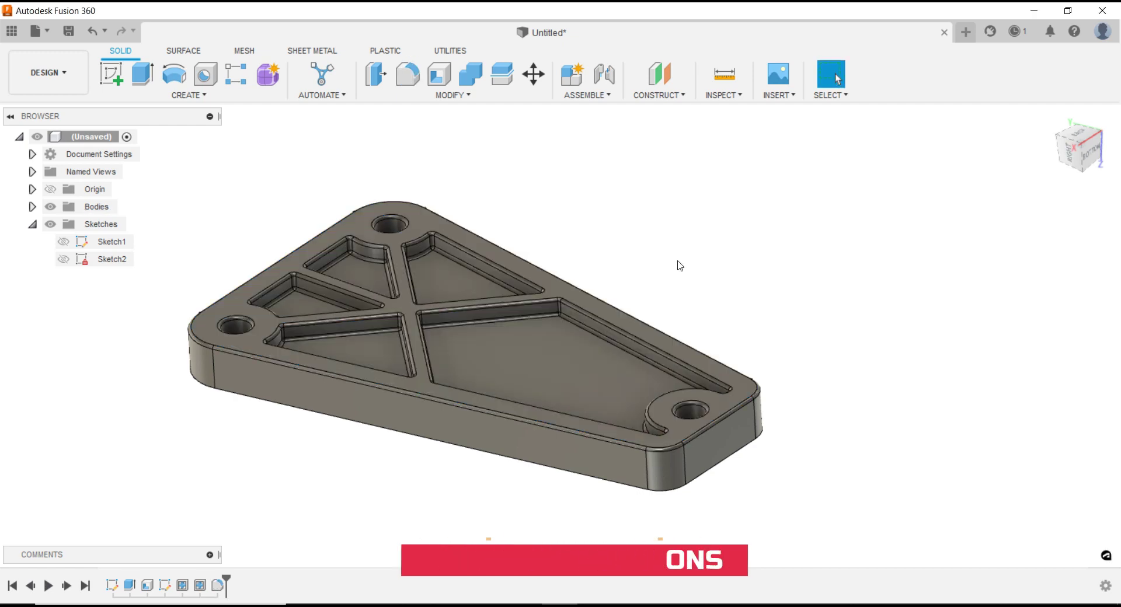
mouse_move(744, 312)
middle_mouse_down("shift")
mouse_move(748, 385)
mouse_move(745, 306)
middle_mouse_up("shift")
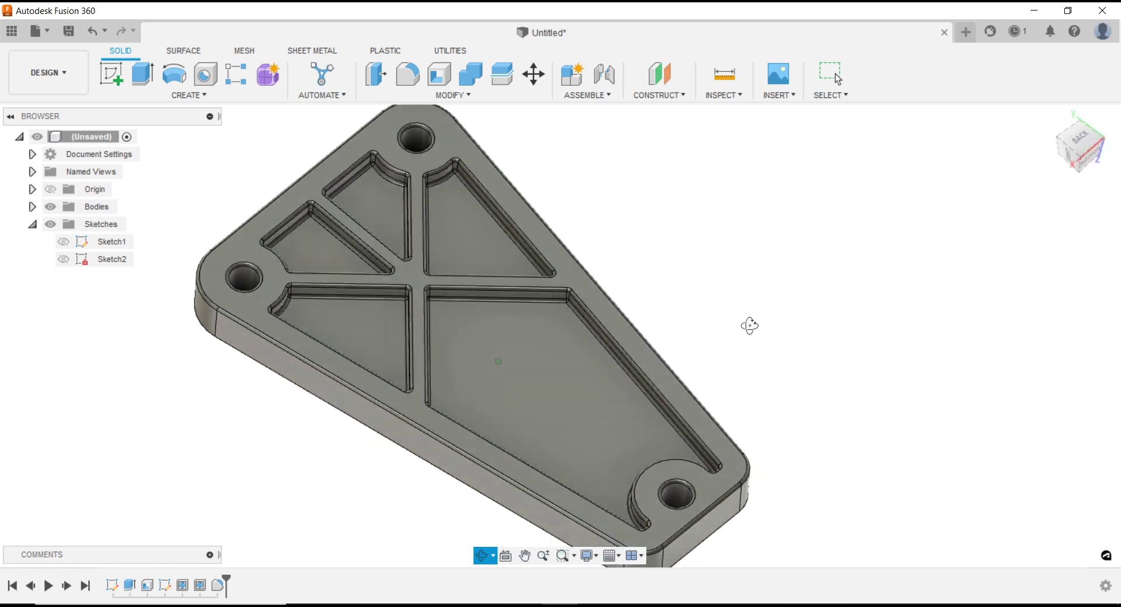
scroll(745, 306, "down", 1)
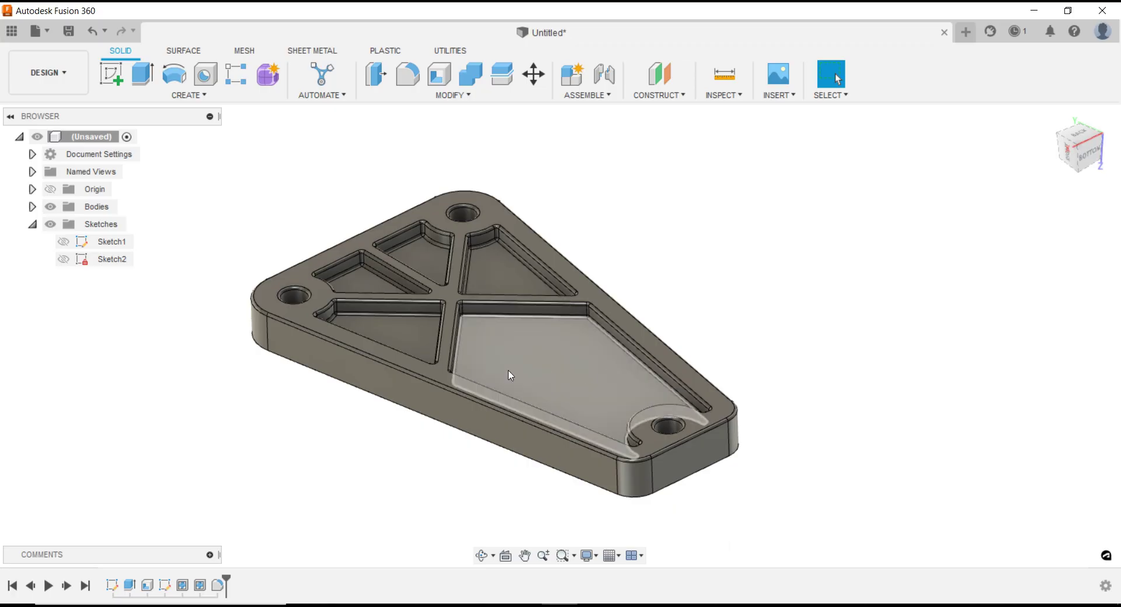
Start a new sketch on the YZ plane and project the plate's back edge into it
mouse_move(508, 376)
middle_mouse_down("shift")
mouse_move(604, 408)
mouse_move(663, 327)
middle_mouse_up("shift")
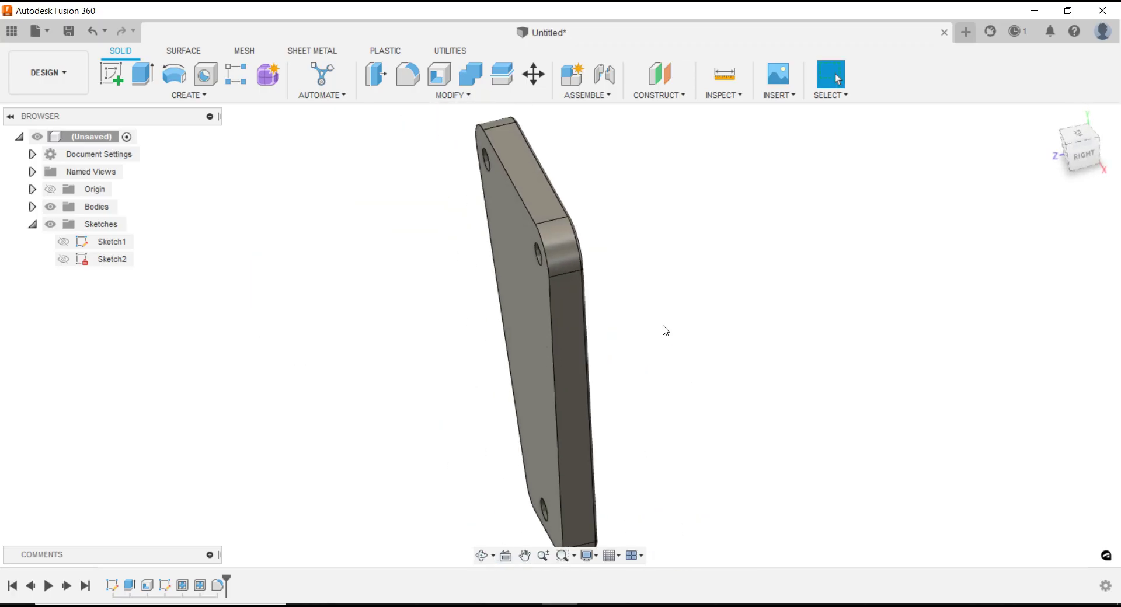
left_click(48, 193)
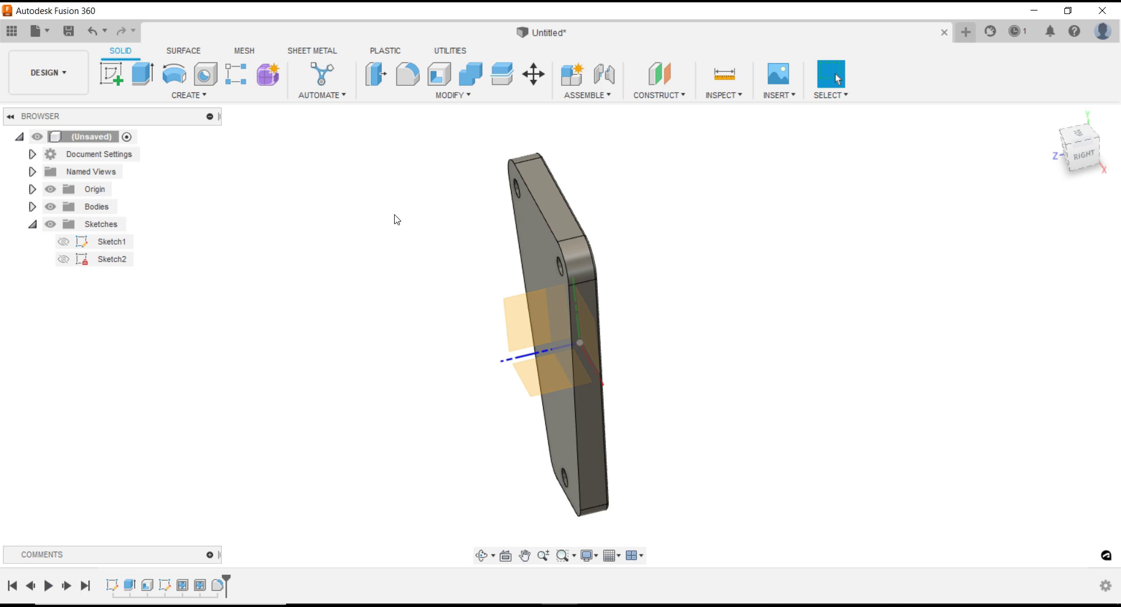
right_click(516, 312)
left_click(504, 385)
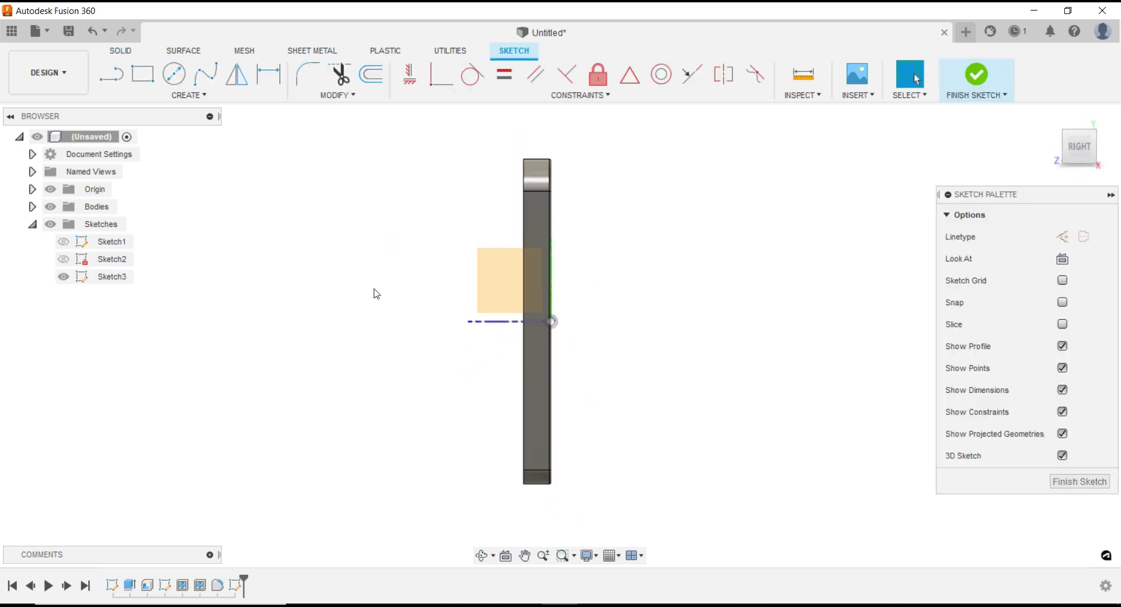
left_click(188, 95)
mouse_move(151, 338)
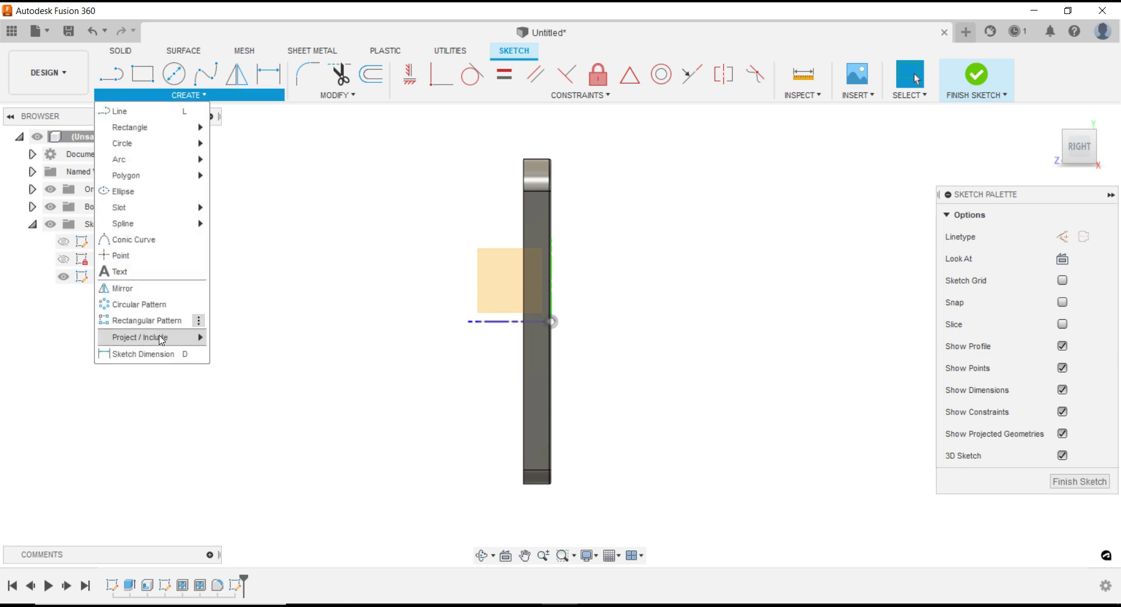
left_click(227, 337)
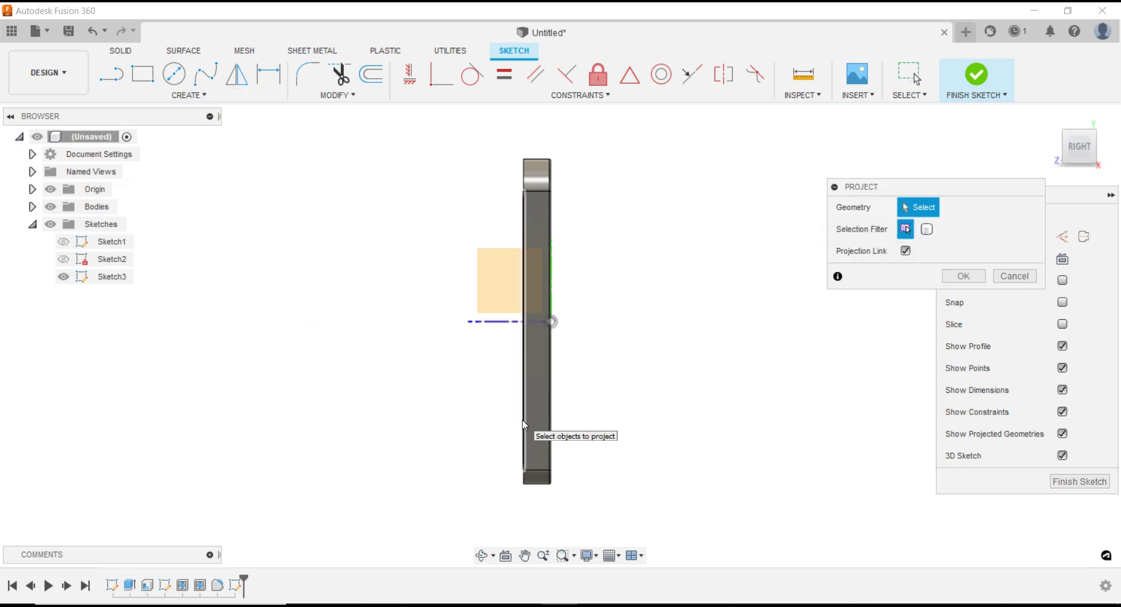
left_click(524, 431)
left_click(964, 276)
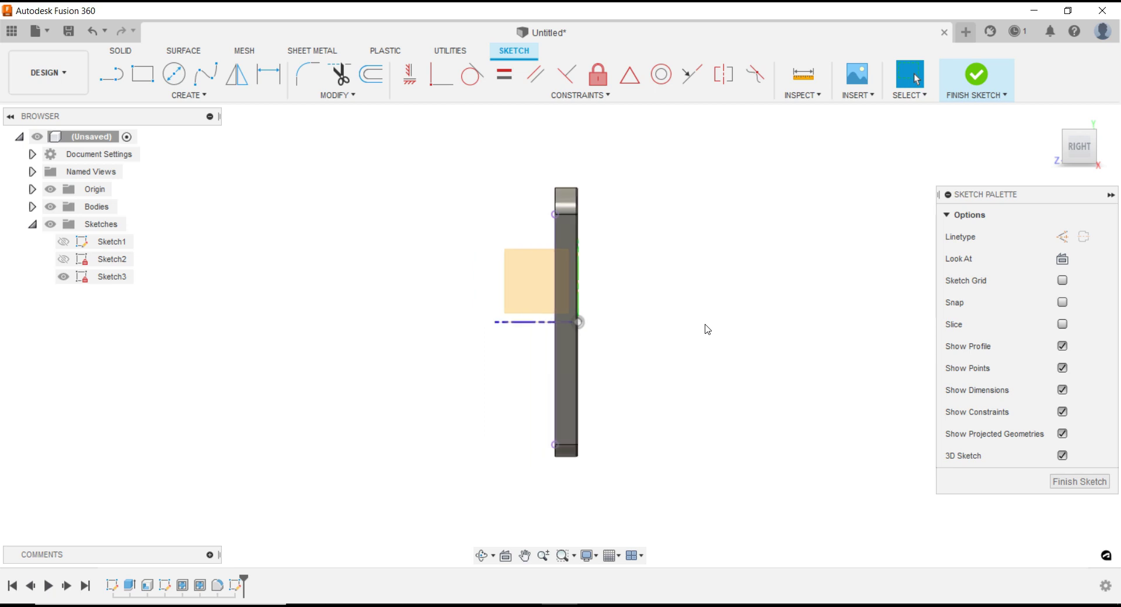
Draw a diagonal line rising up-left from the plate's face
key("l")
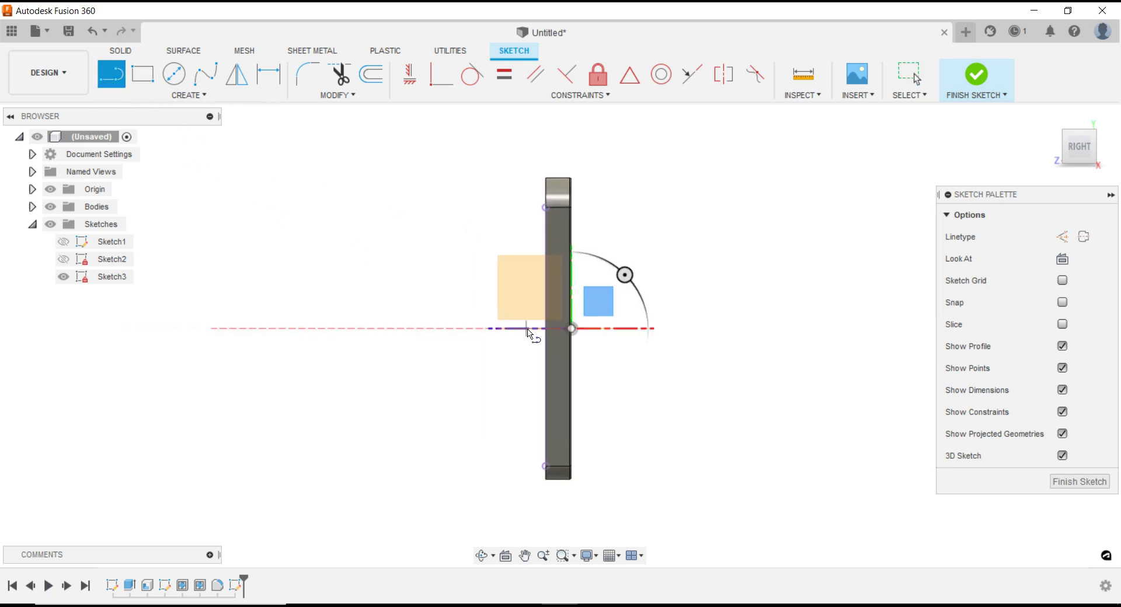
left_click(547, 383)
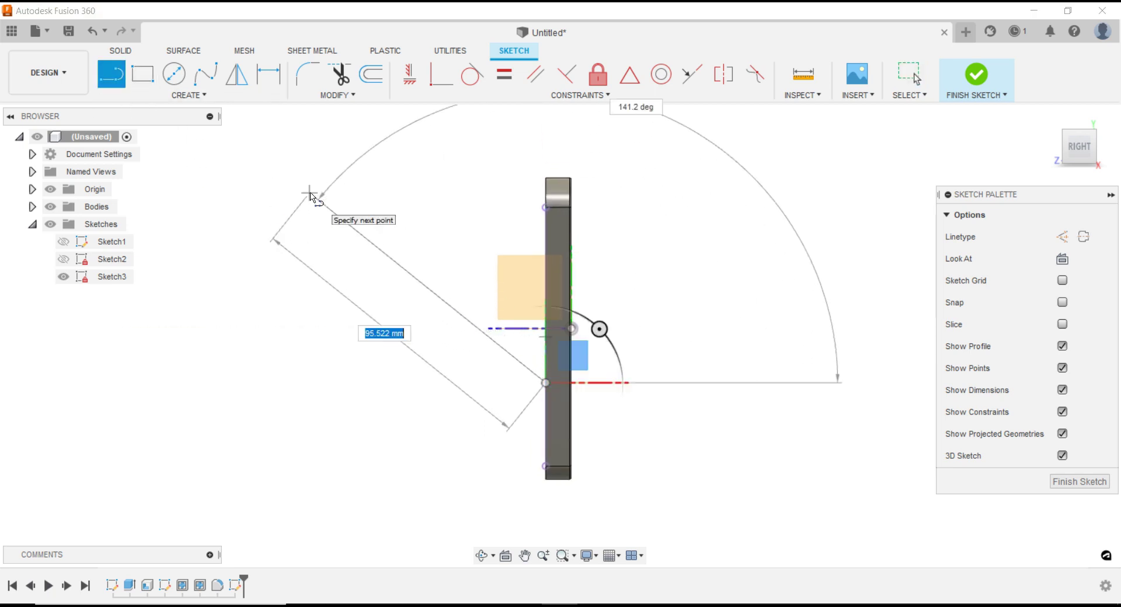
left_click(312, 176)
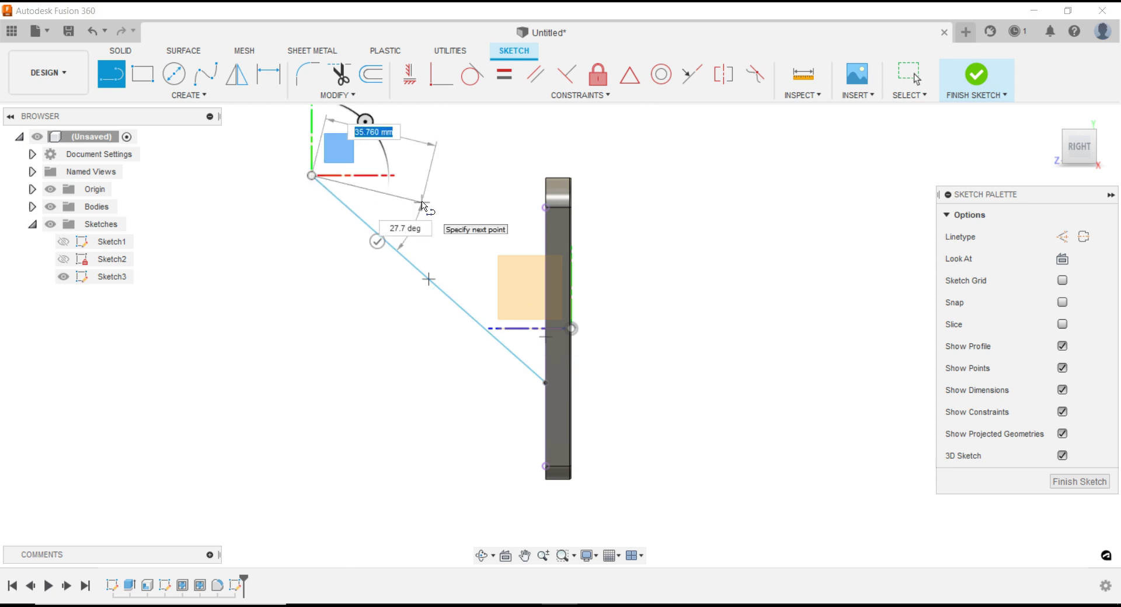
right_click(411, 202)
left_click(462, 200)
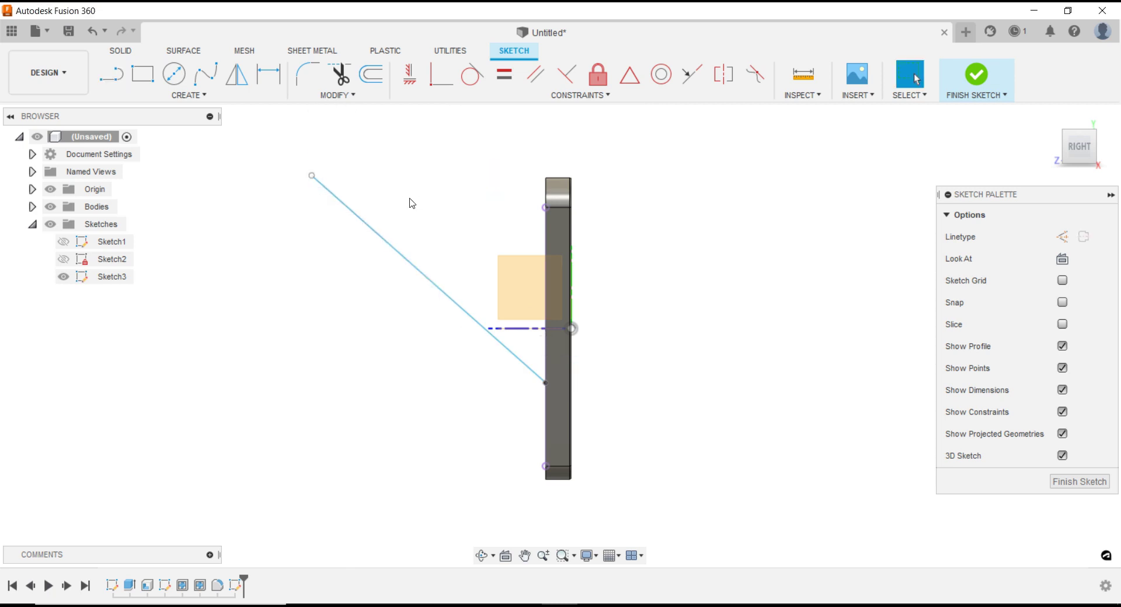
Draw a horizontal line extending left from near the plate
right_click(290, 195)
left_click(293, 230)
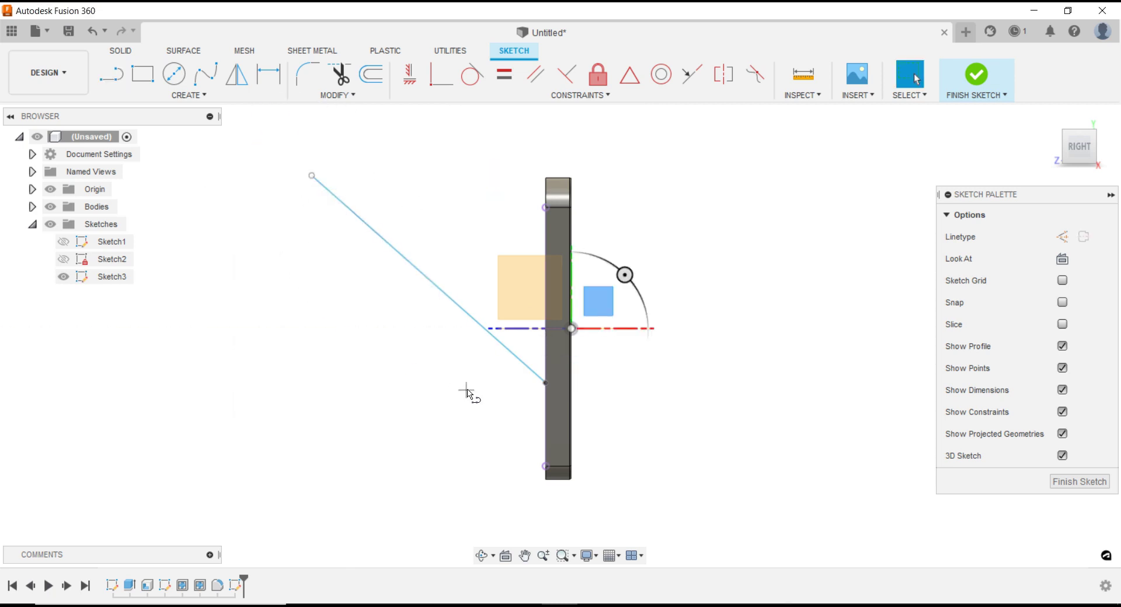
left_click(497, 342)
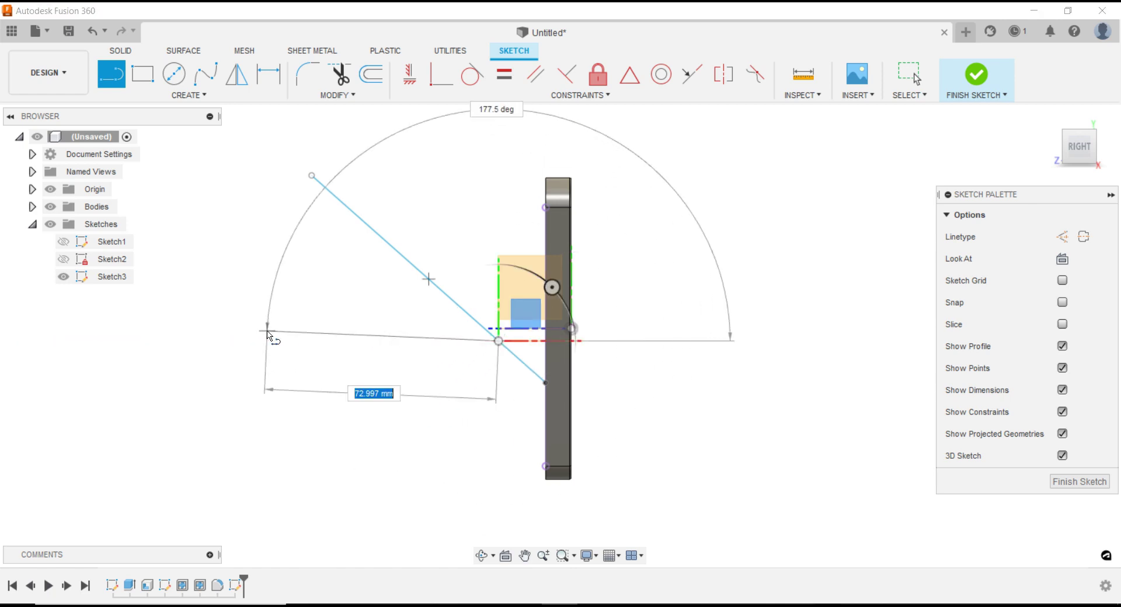
left_click(272, 341)
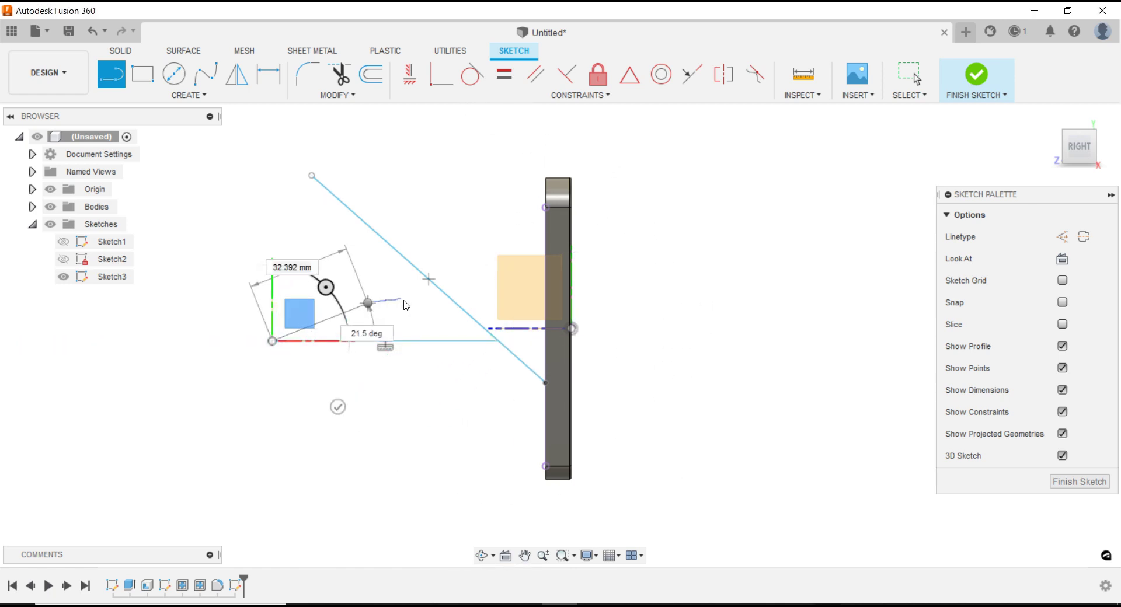
right_click(406, 305)
left_click(427, 306)
scroll(759, 321, "down", 2)
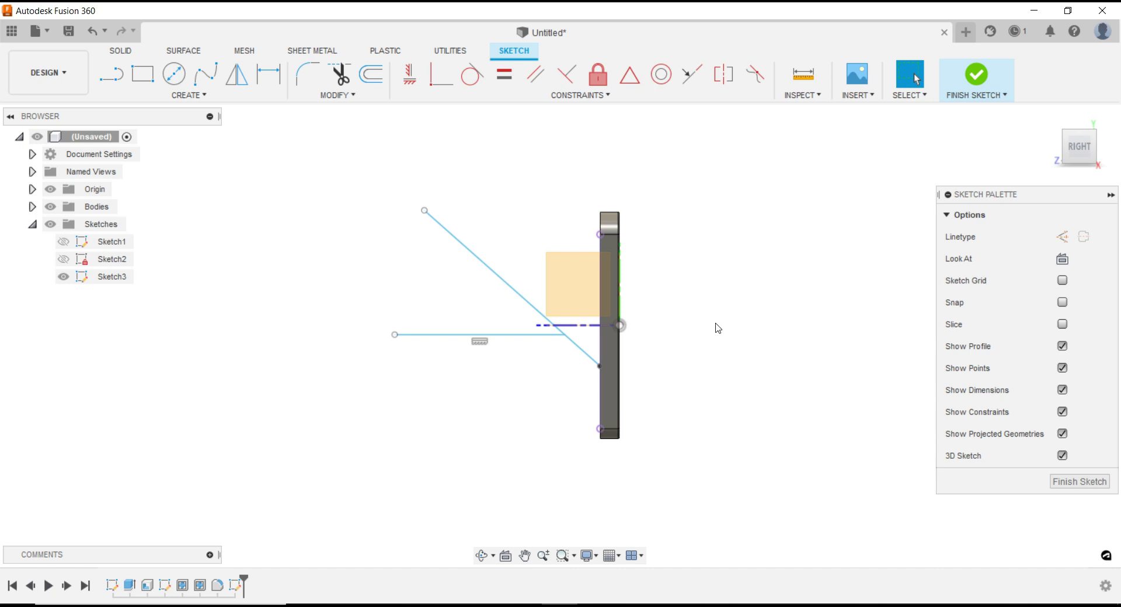
left_click(264, 74)
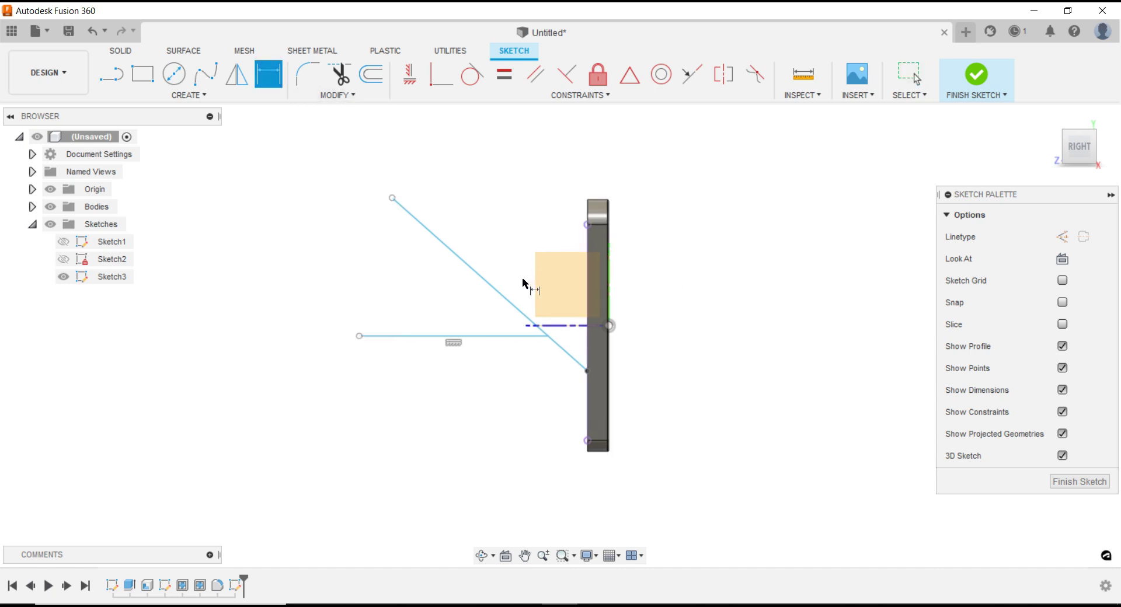
Dimension the diagonal line at 45° to the plate edge with a 95 mm length
left_click(526, 317)
left_click(586, 349)
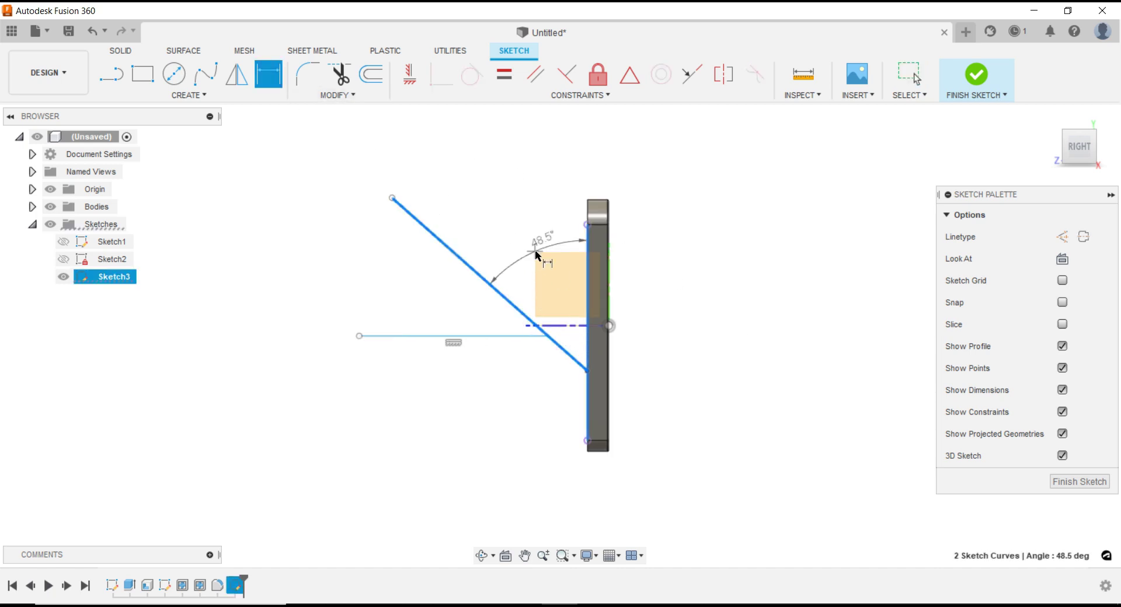
left_click(538, 255)
type("45")
key("Return")
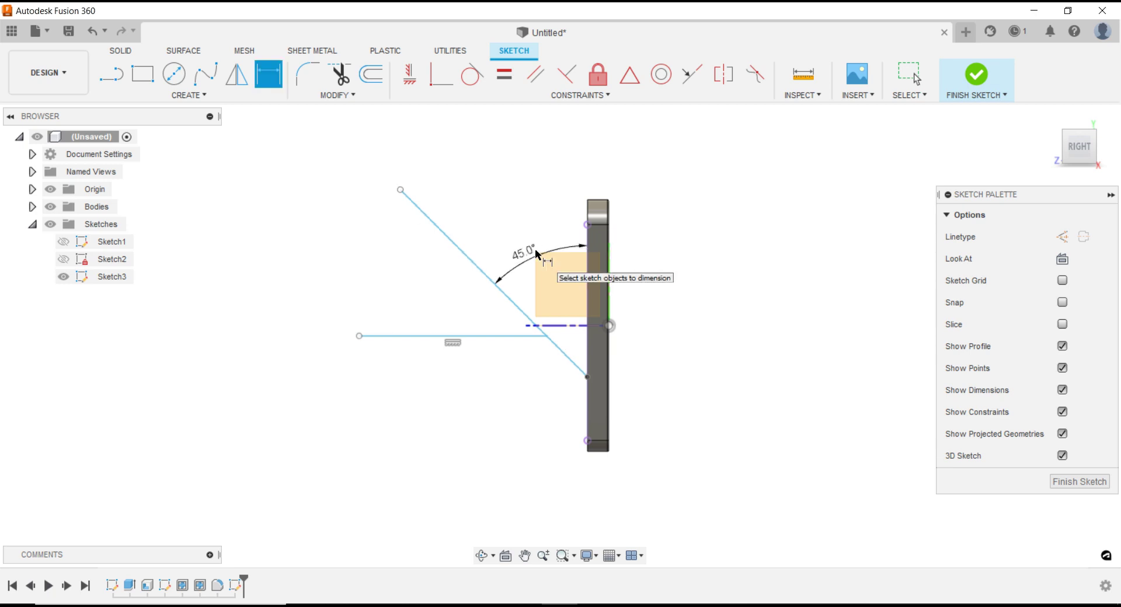
left_click(439, 229)
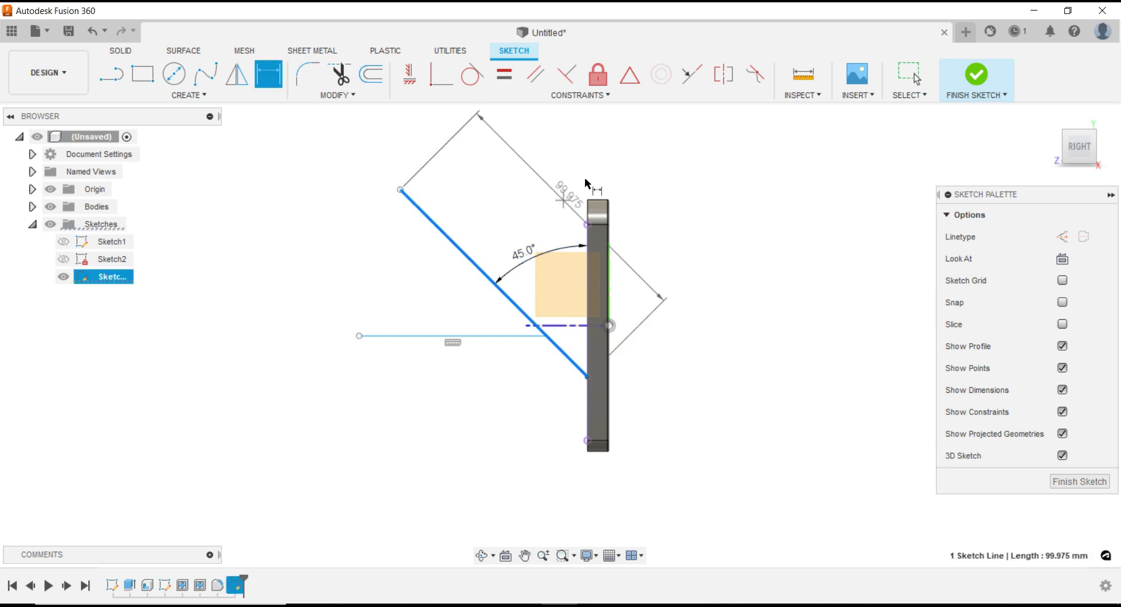
left_click(623, 172)
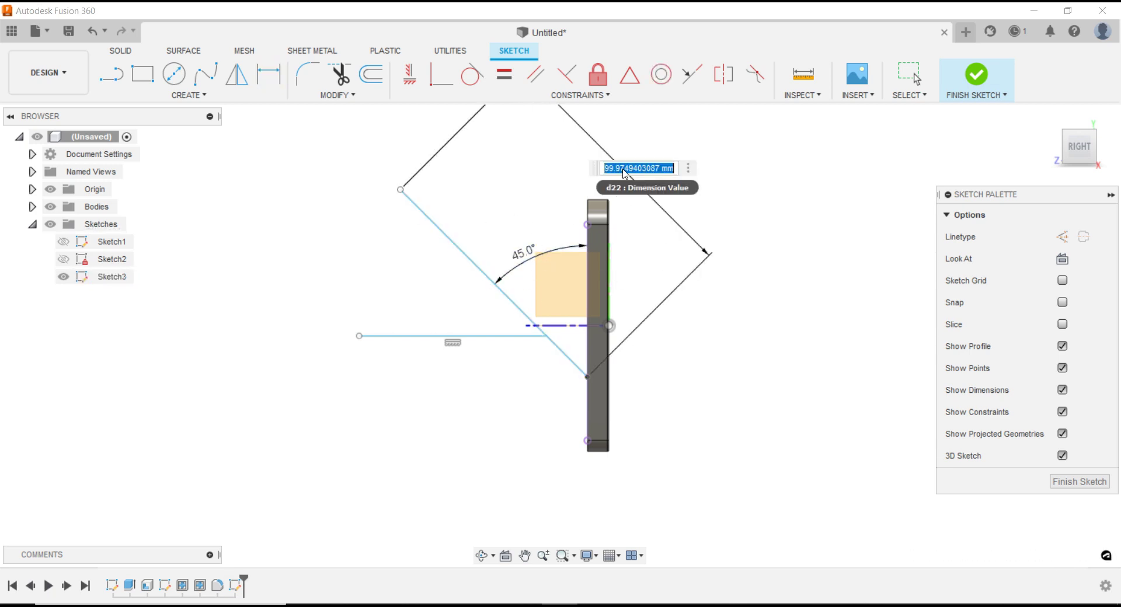
type("95")
key("Return")
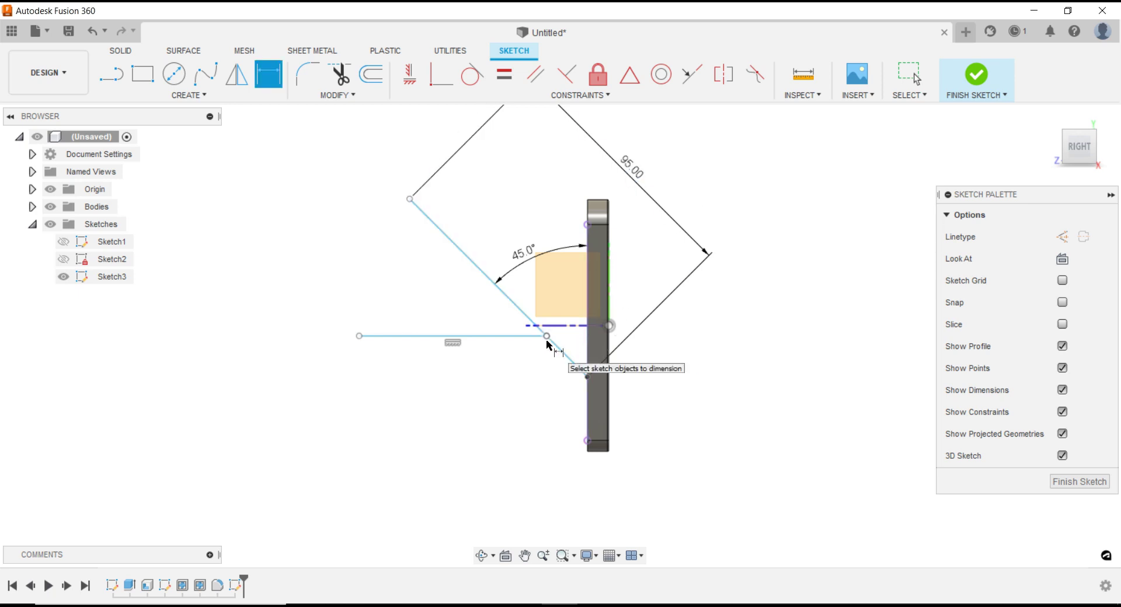
Place the horizontal line 48 mm up and give it an 80 mm length
left_click(599, 454)
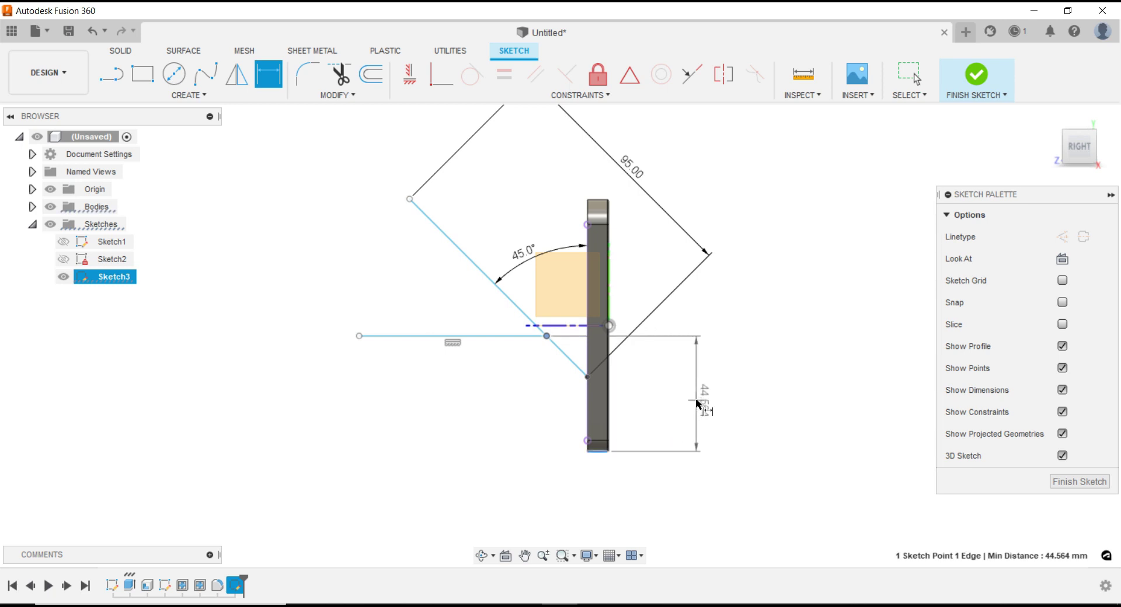
left_click(698, 401)
type("48")
key("Return")
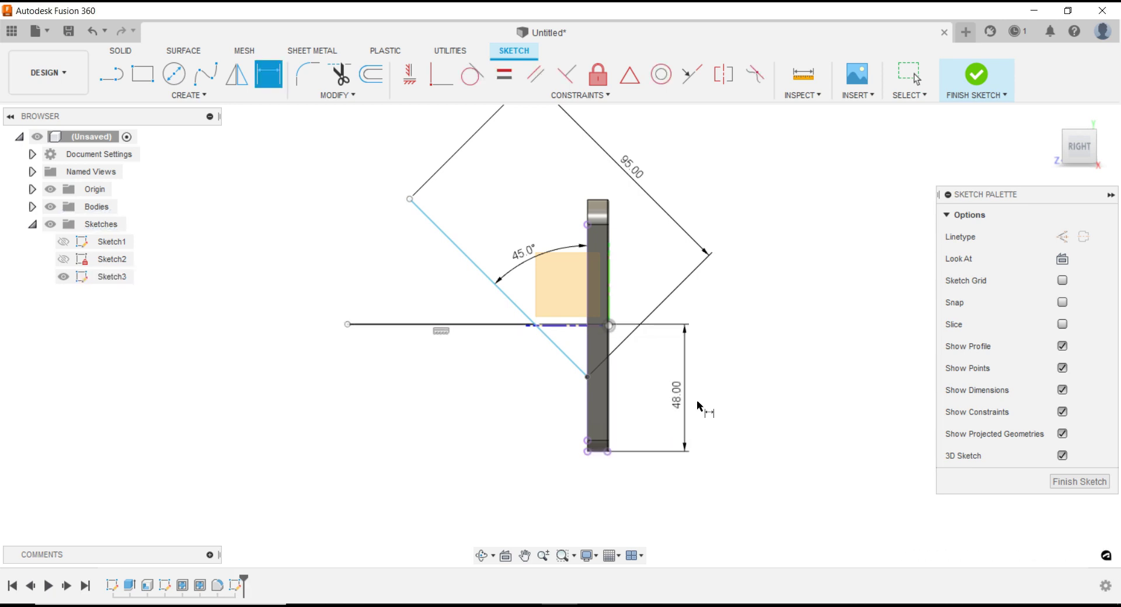
left_click(348, 324)
left_click(587, 426)
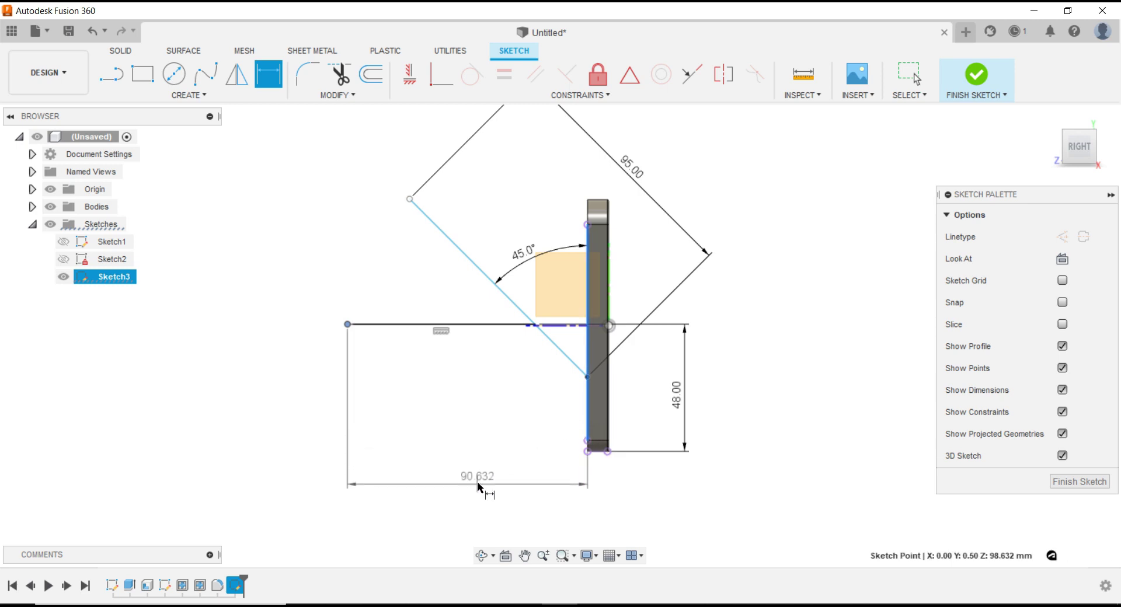
left_click(478, 486)
type("80")
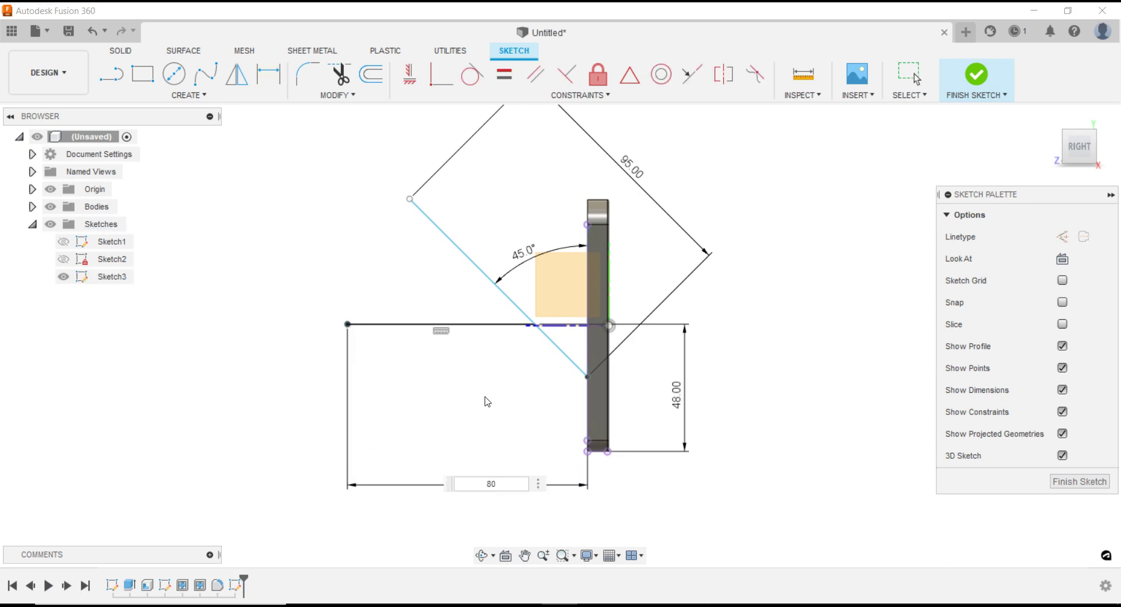
key("Return")
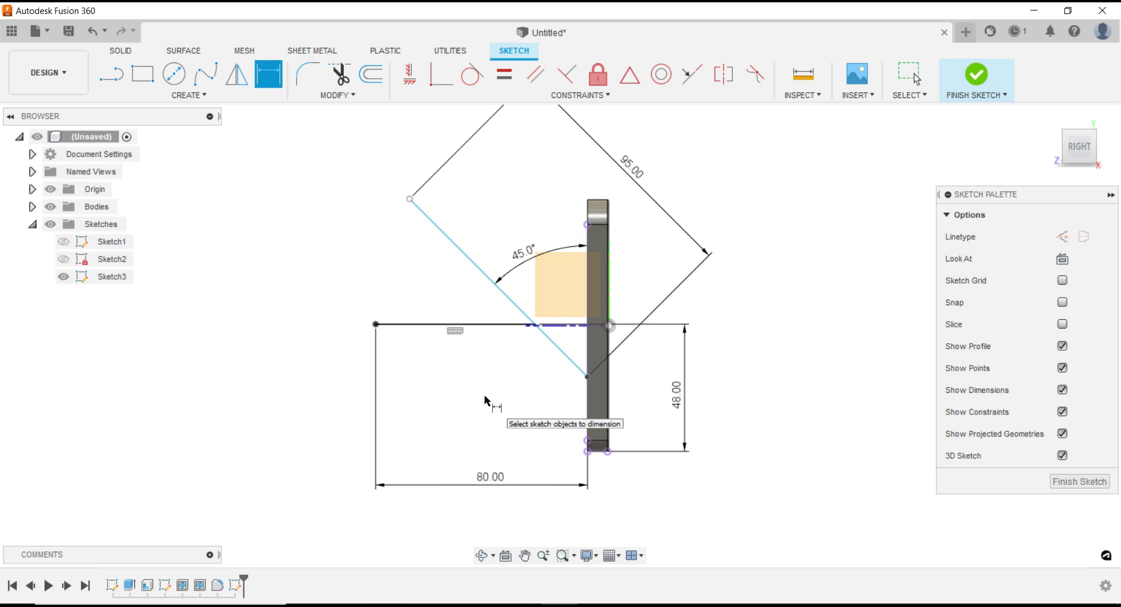
Set an 8 mm offset between the diagonal line and the plate's vertical edge
scroll(640, 411, "up", 1)
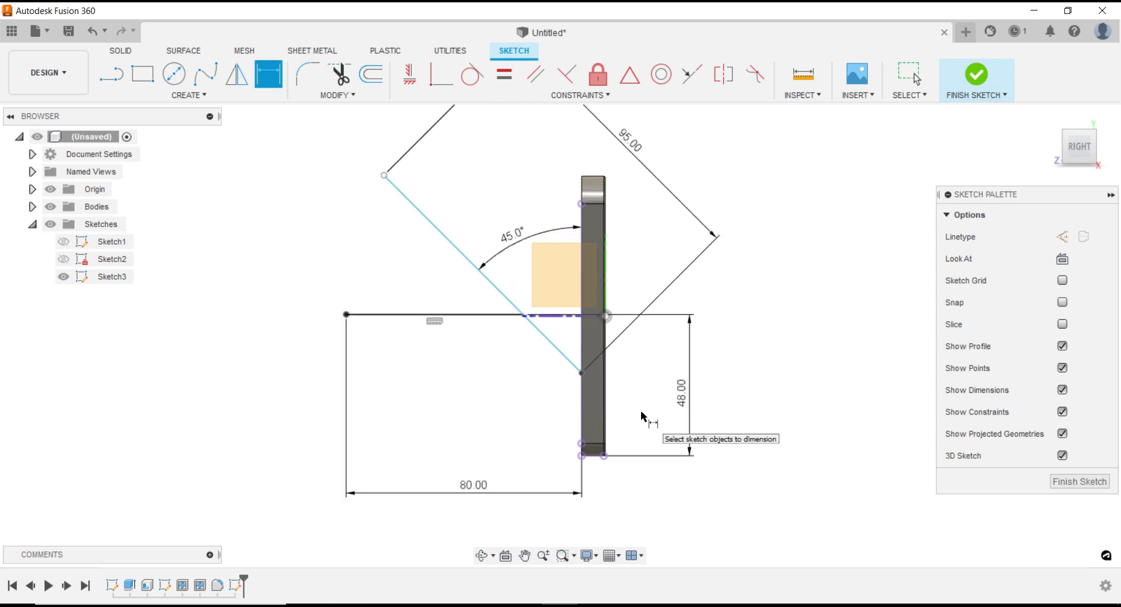
left_click(528, 326)
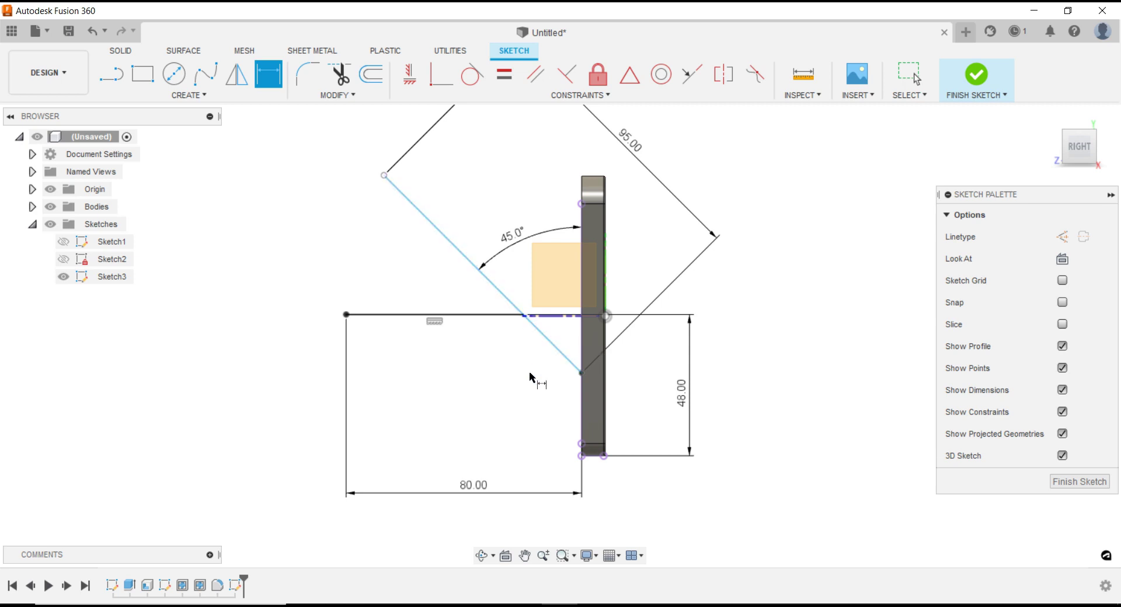
scroll(507, 409, "down", 2)
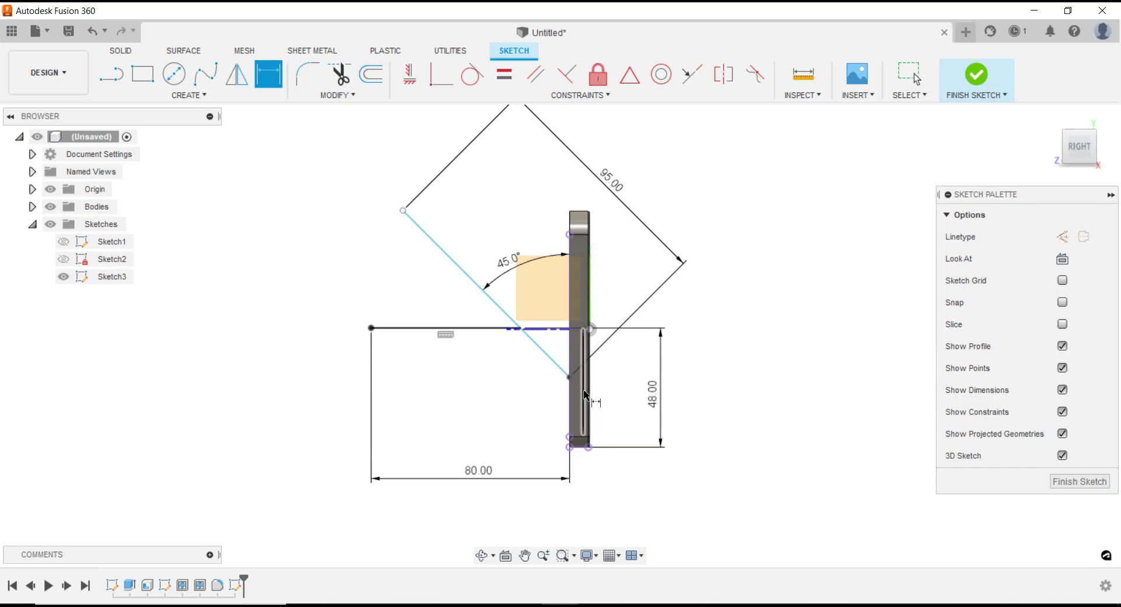
left_click(570, 422)
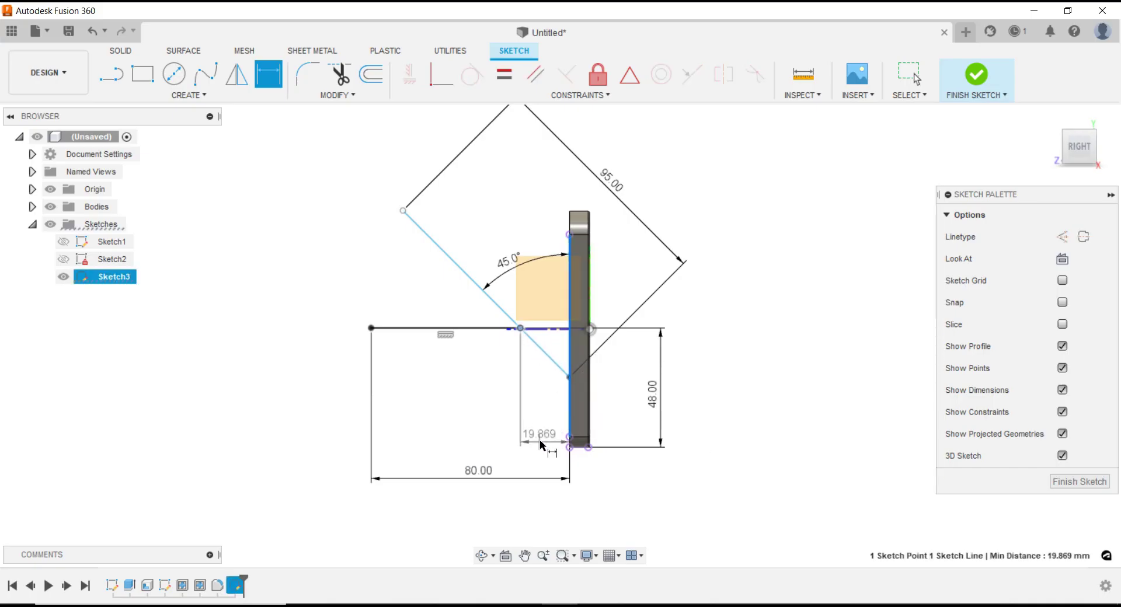
left_click(546, 464)
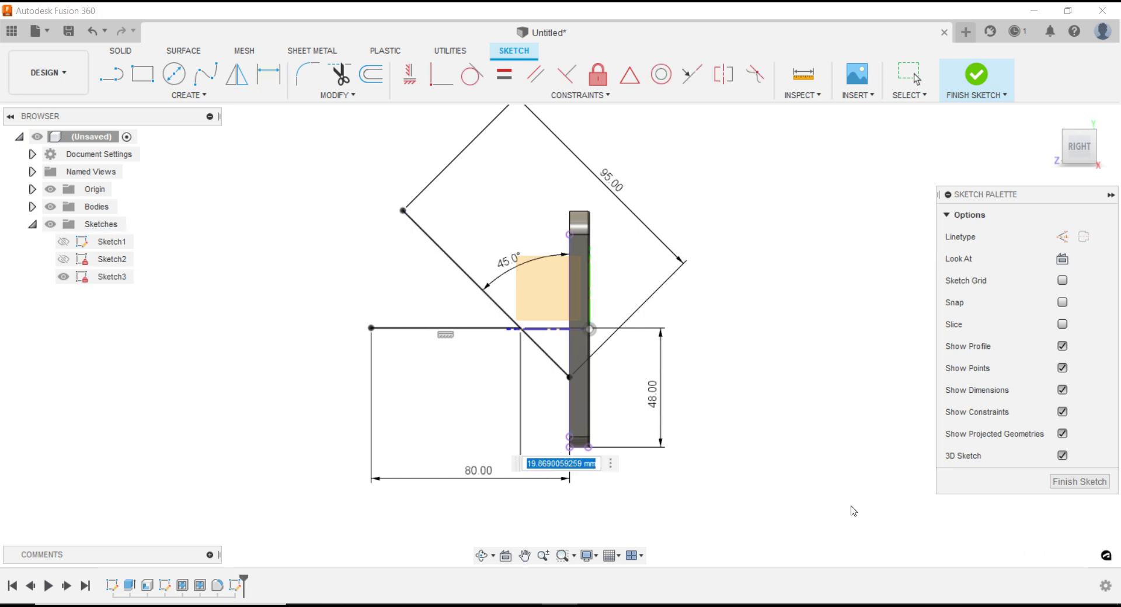
type("8")
key("Return")
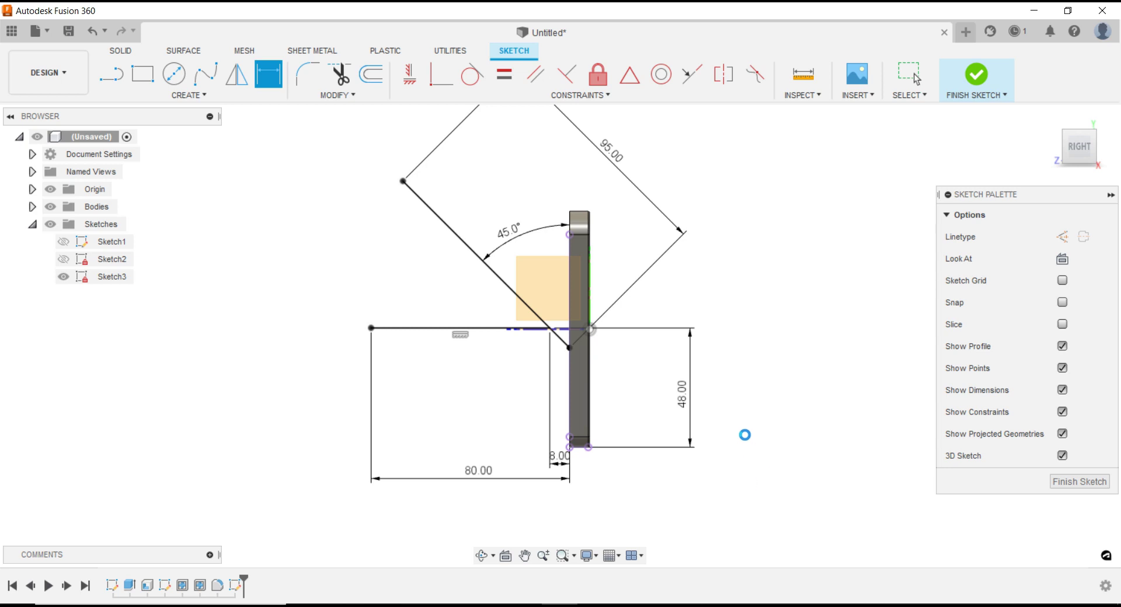
key("Escape")
Finish the sketch and orbit to see the part in 3D
scroll(652, 397, "down", 1)
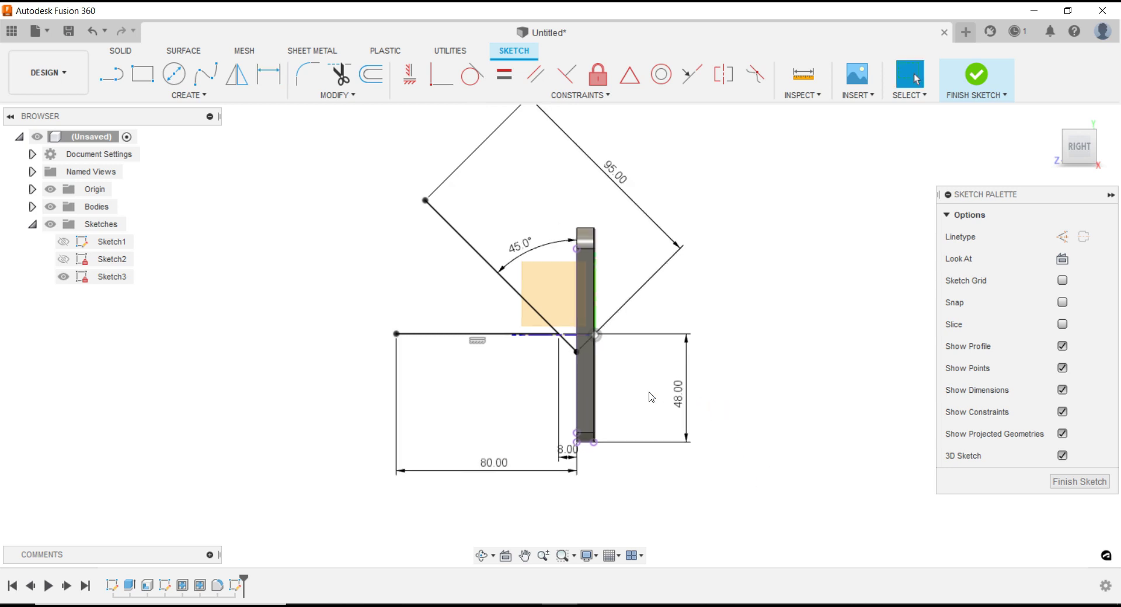
scroll(586, 437, "up", 2)
scroll(590, 442, "up", 2)
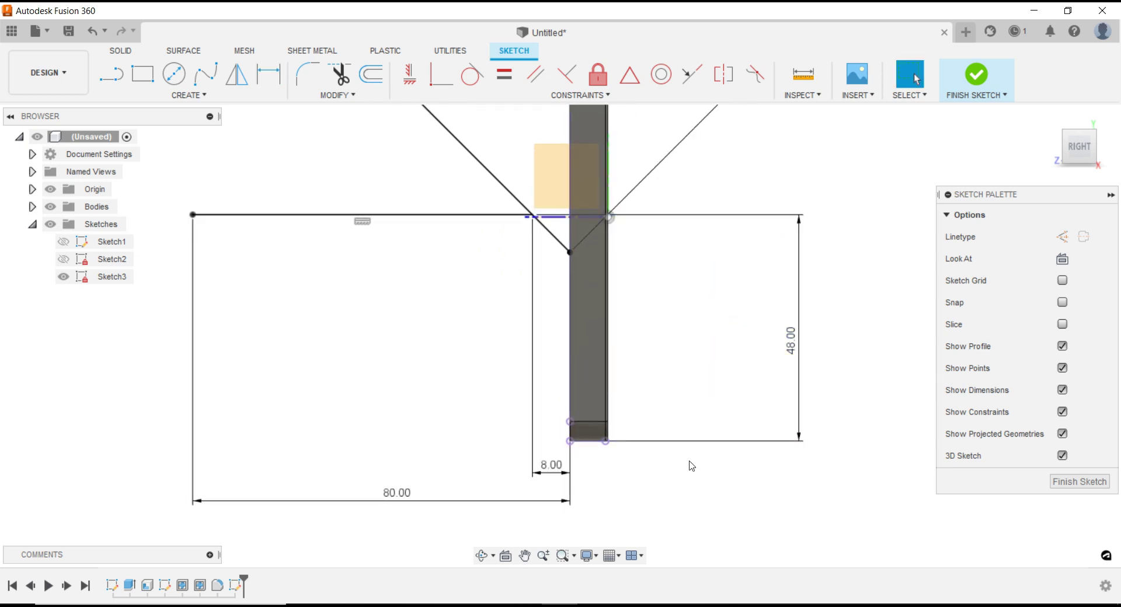
scroll(691, 466, "down", 2)
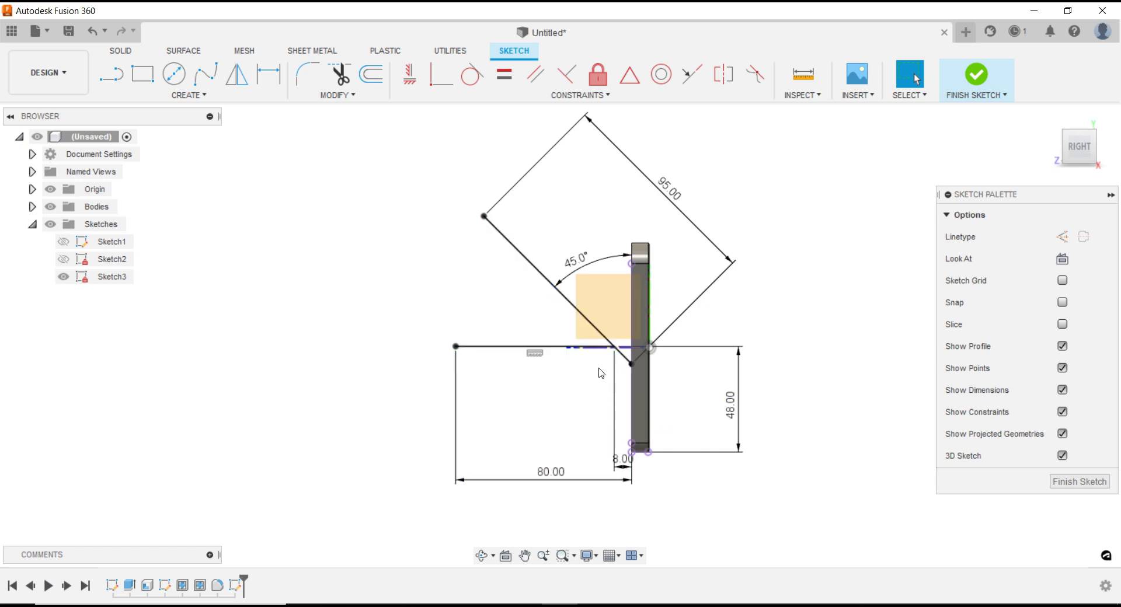
left_click(1068, 486)
mouse_move(689, 353)
middle_mouse_down("shift")
mouse_move(744, 383)
mouse_move(726, 401)
middle_mouse_up("shift")
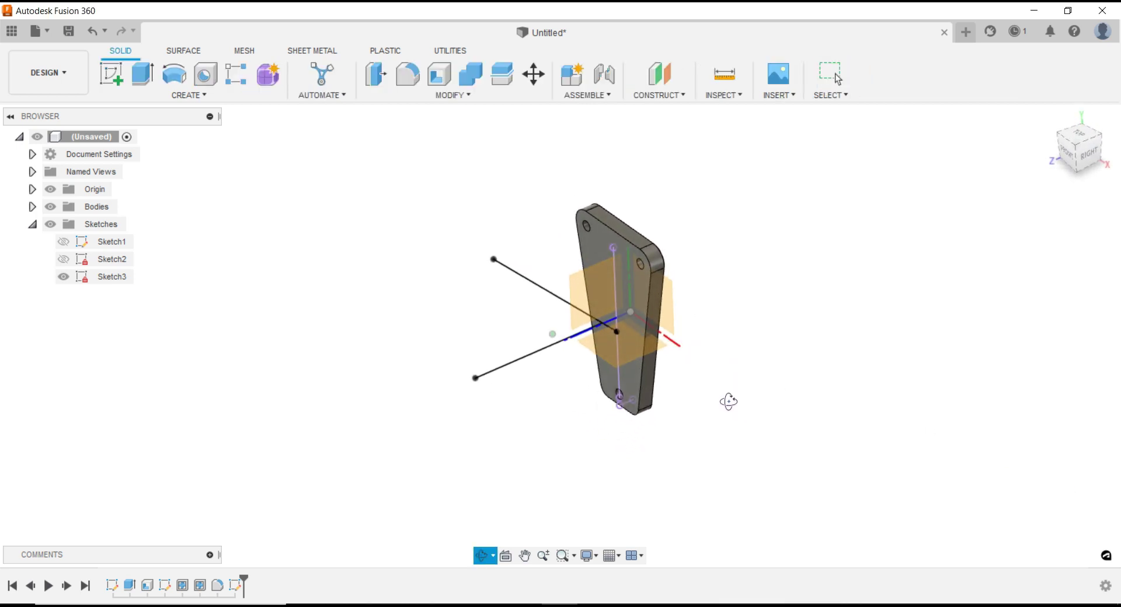
Hide the origin and add a Plane Along Path on the angled line at distance 1.00
left_click(50, 190)
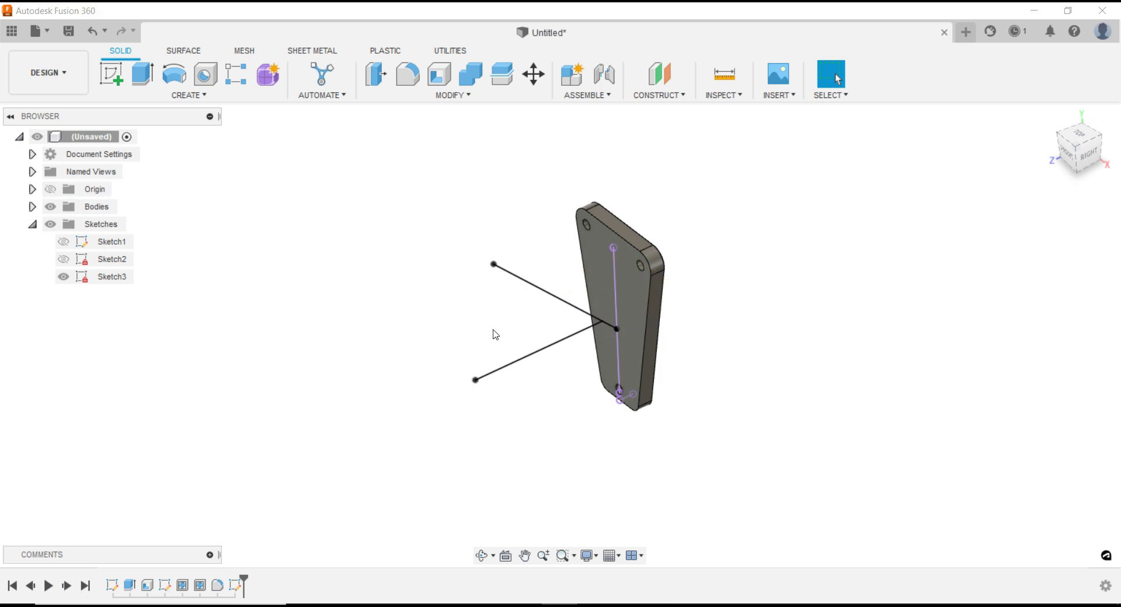
mouse_move(499, 335)
middle_mouse_down("shift")
mouse_move(530, 333)
mouse_move(531, 301)
middle_mouse_up("shift")
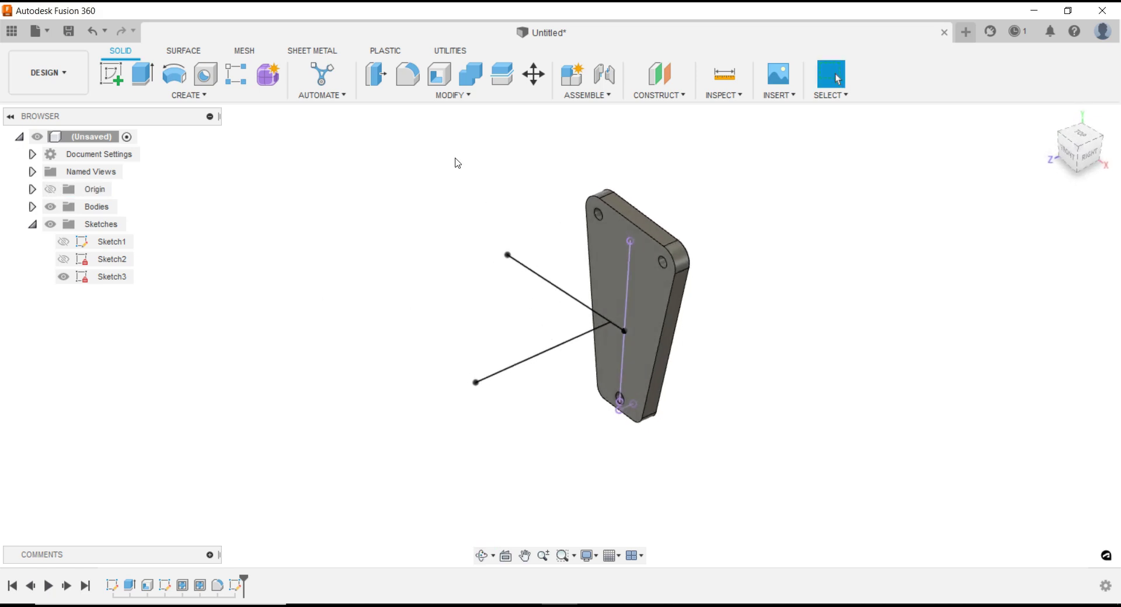
left_click(666, 95)
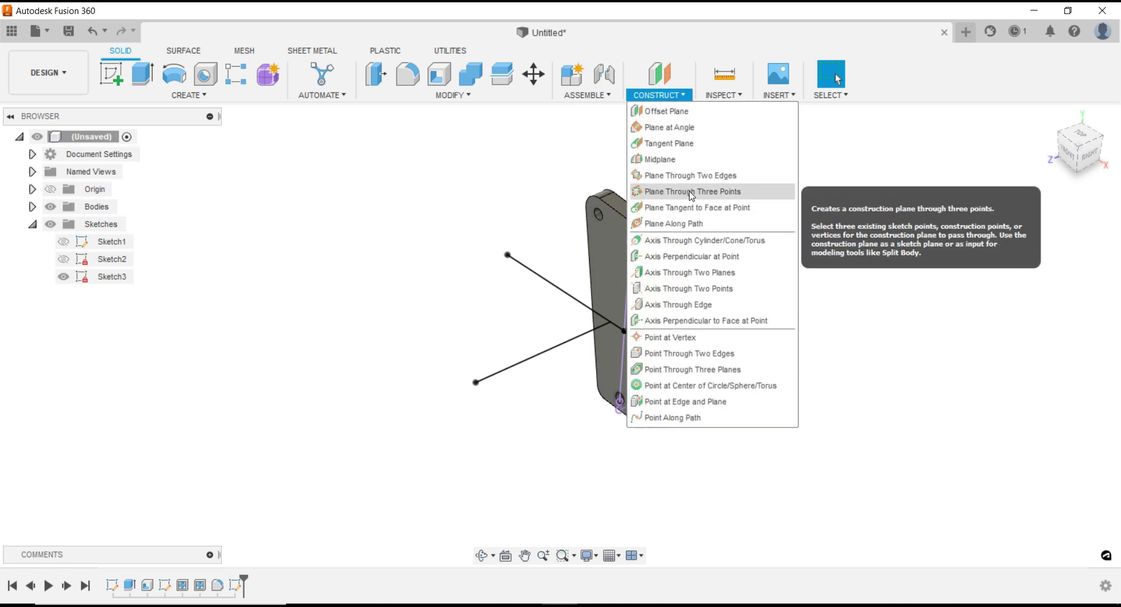
left_click(678, 224)
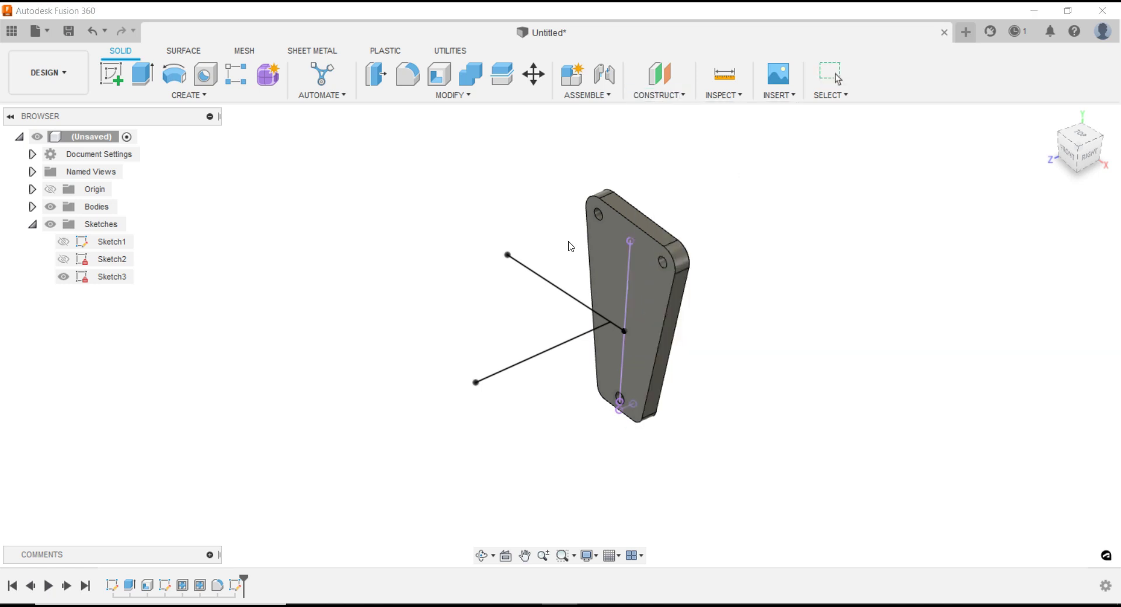
left_click(523, 269)
scroll(580, 284, "up", 2)
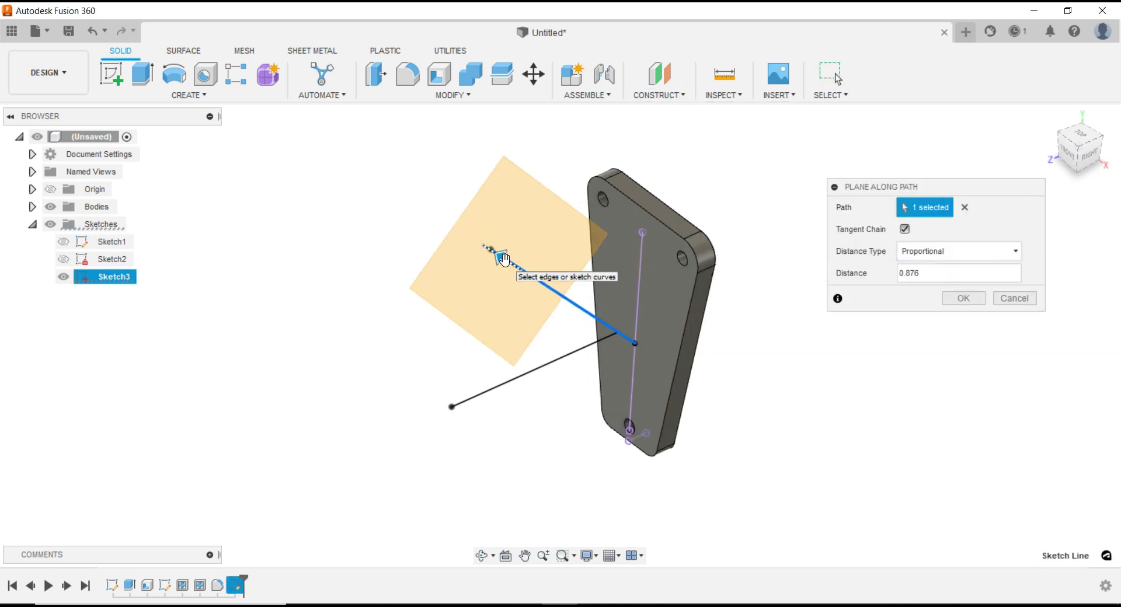
middle_click_drag(432, 327, 396, 321, "shift")
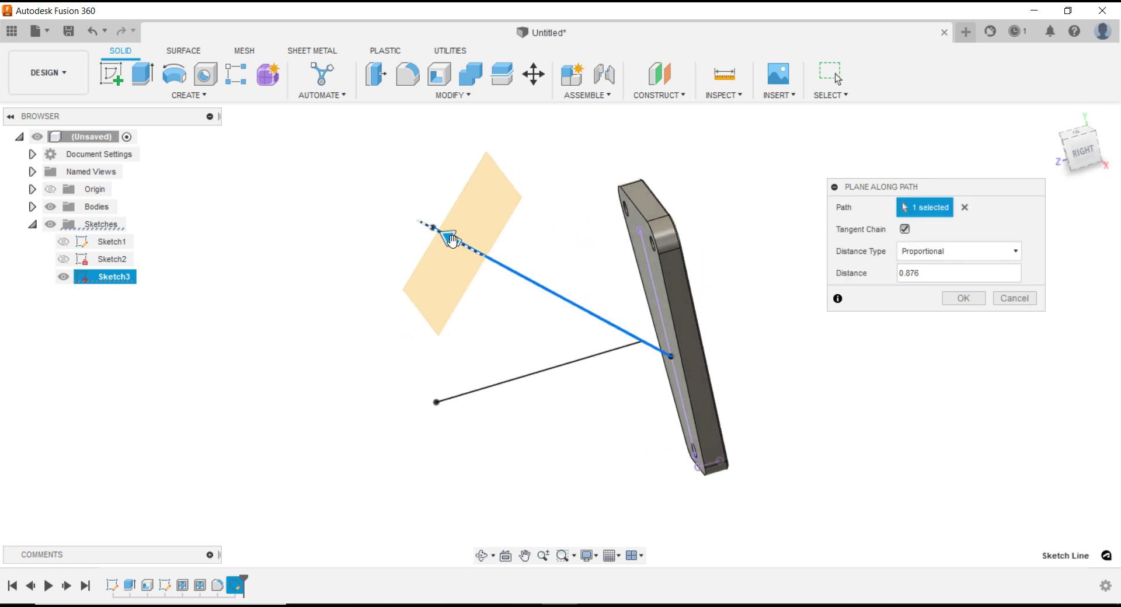
mouse_move(452, 239)
left_mouse_down()
mouse_move(625, 332)
mouse_move(409, 224)
left_mouse_up()
left_click_drag(965, 278, 880, 276)
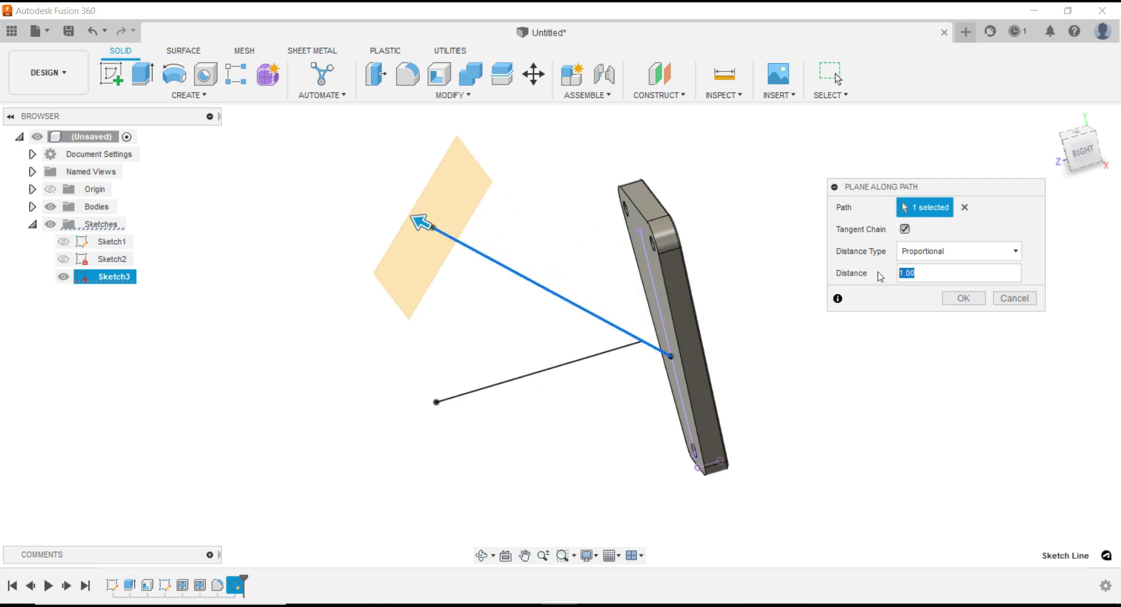
left_click(980, 303)
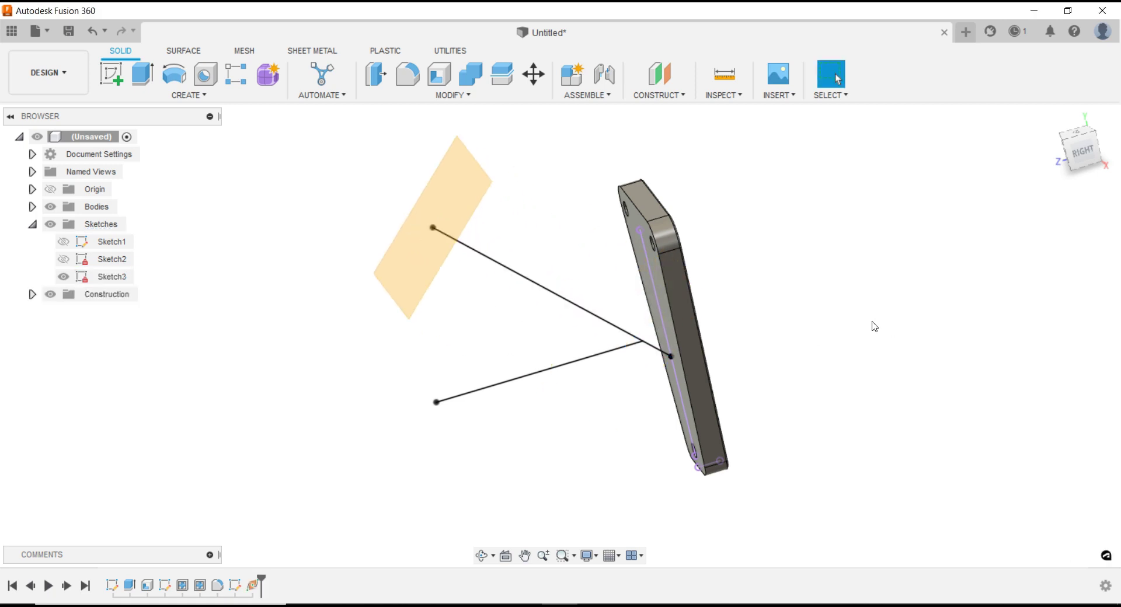
middle_click_drag(544, 326, 501, 191, "shift")
Start a sketch on Plane1 and project the angled sketch line into it
right_click(501, 191)
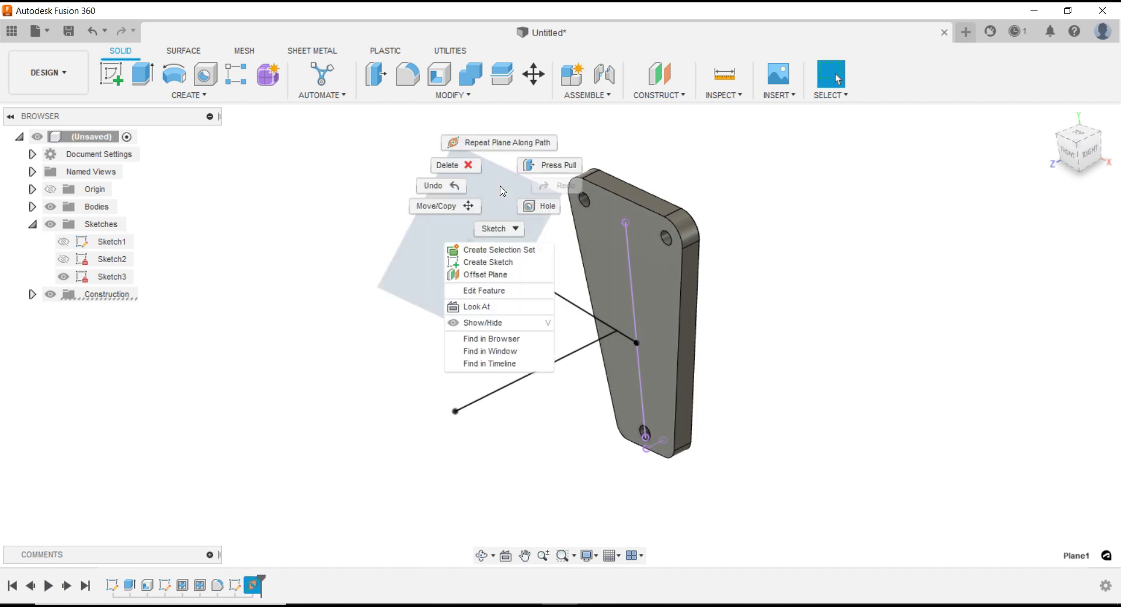
left_click(498, 267)
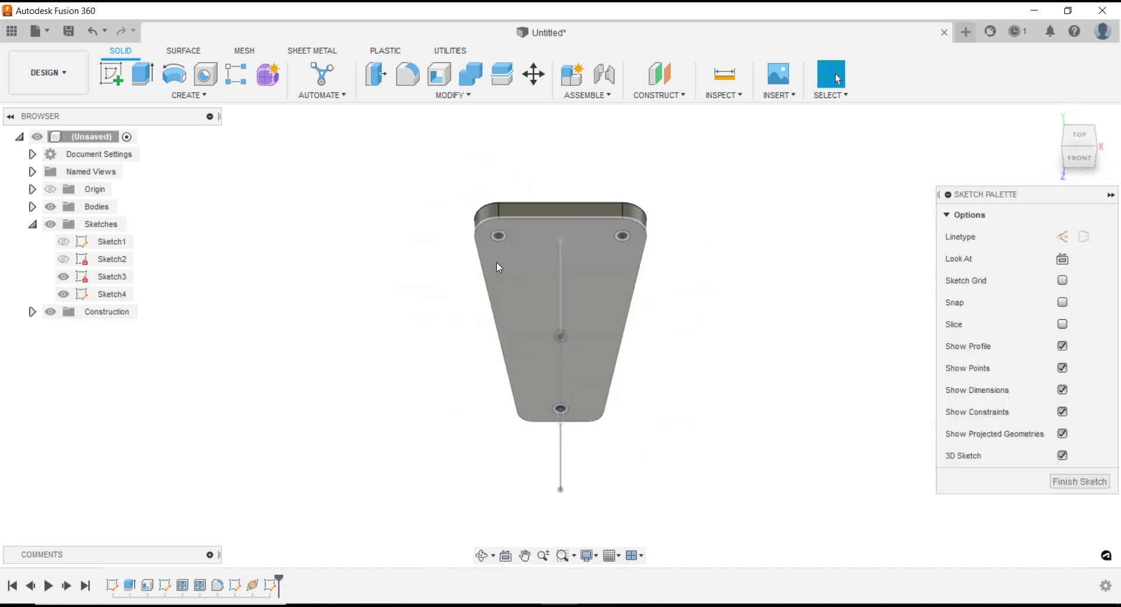
mouse_move(499, 267)
middle_mouse_down("shift")
mouse_move(448, 283)
mouse_move(393, 245)
middle_mouse_up("shift")
left_click(189, 94)
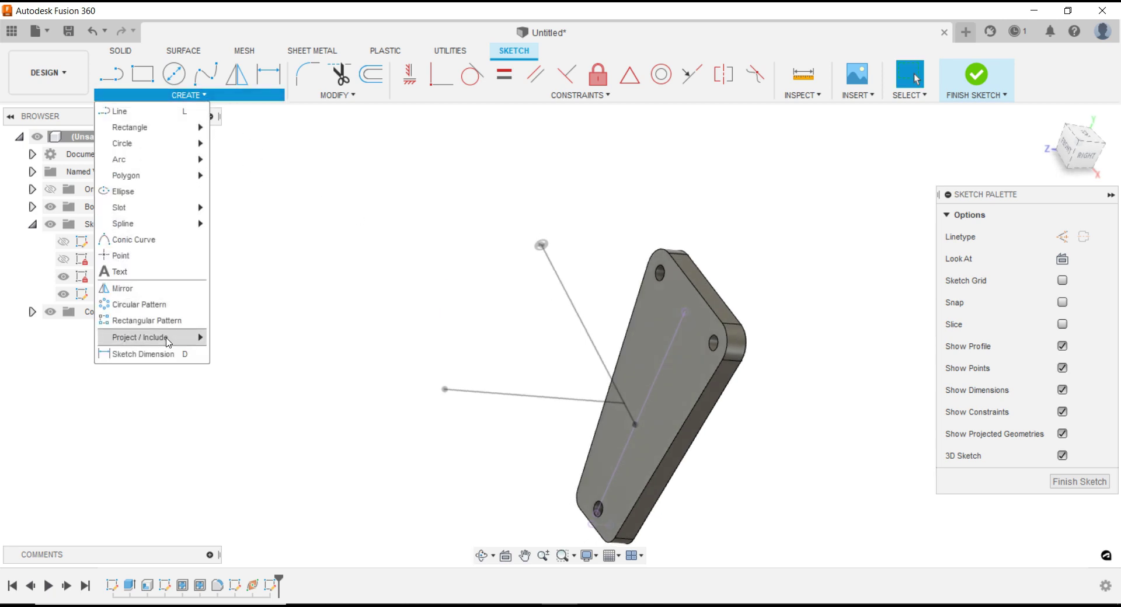
mouse_move(140, 338)
left_click(263, 343)
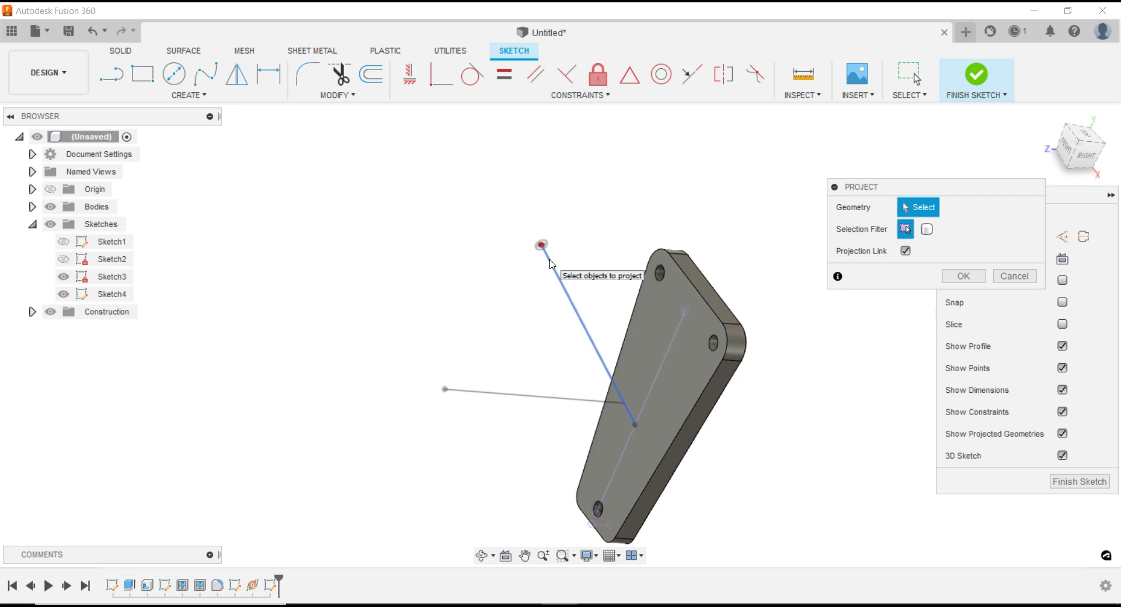
left_click(550, 264)
left_click(964, 278)
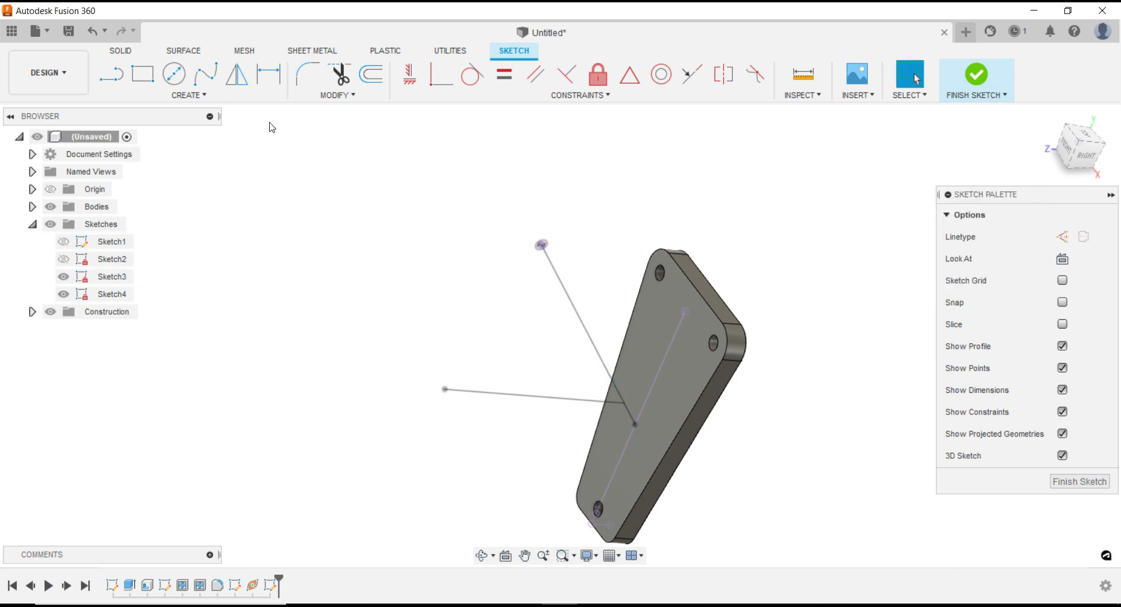
Draw a Ø34.50 circle centred on the line's end point
left_click(174, 73)
left_click(542, 246)
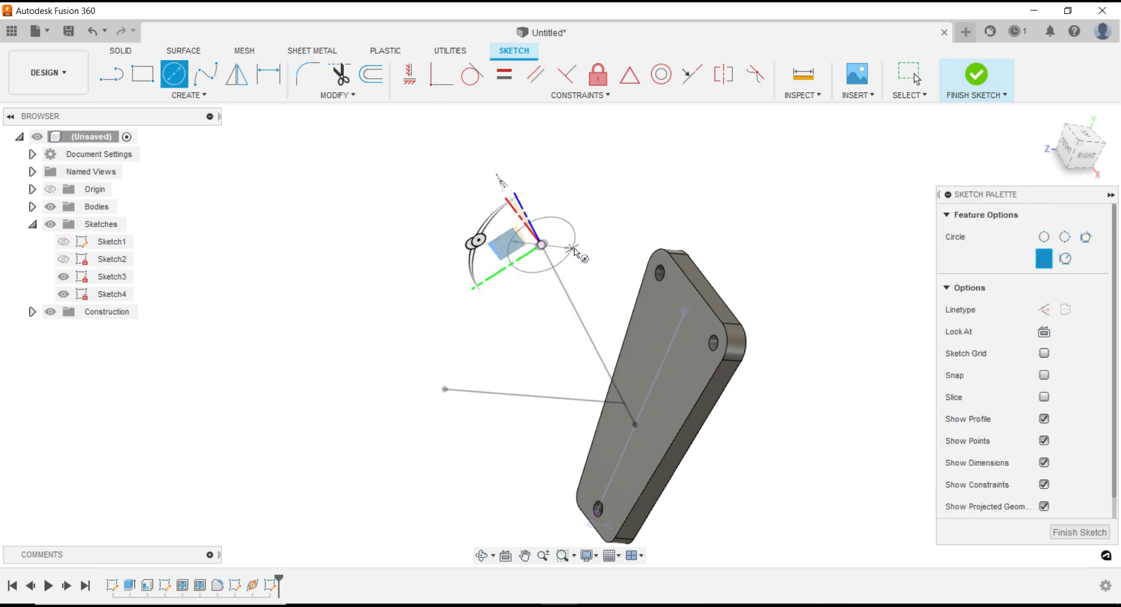
type("345")
key("Return")
key("Escape")
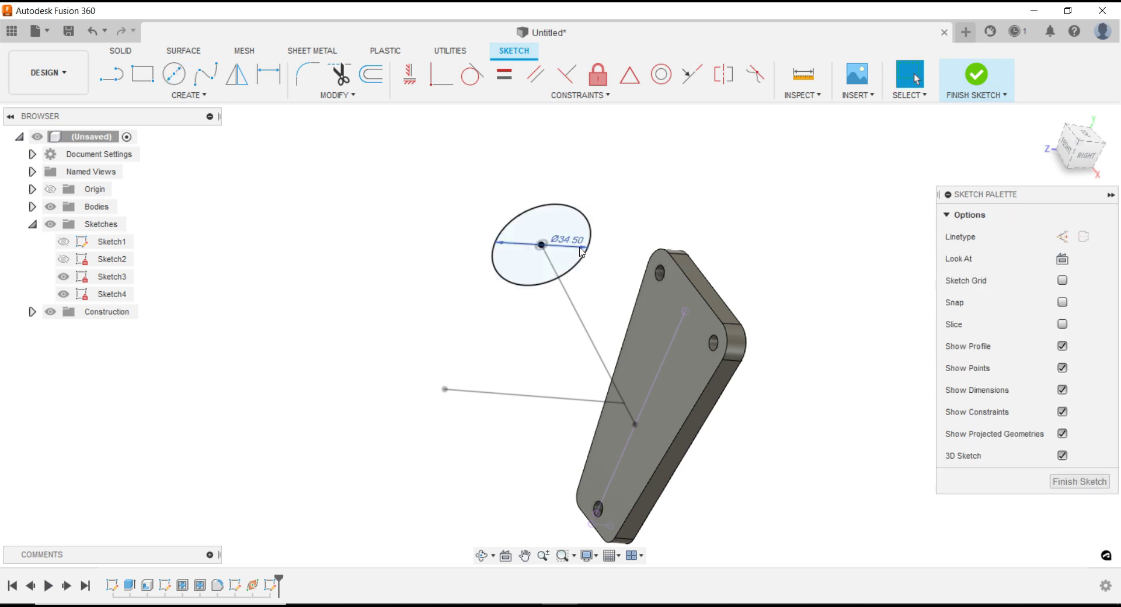
Offset the circle 3.50 mm inward and finish the sketch
left_click(377, 86)
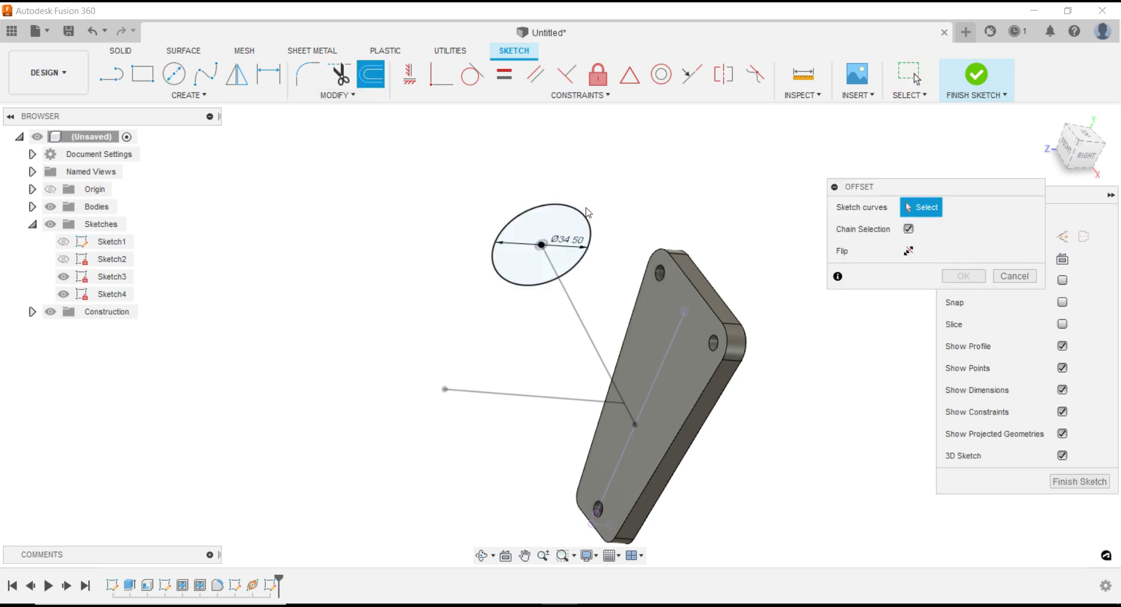
left_click(582, 216)
scroll(613, 246, "up", 2)
scroll(613, 246, "up", 2)
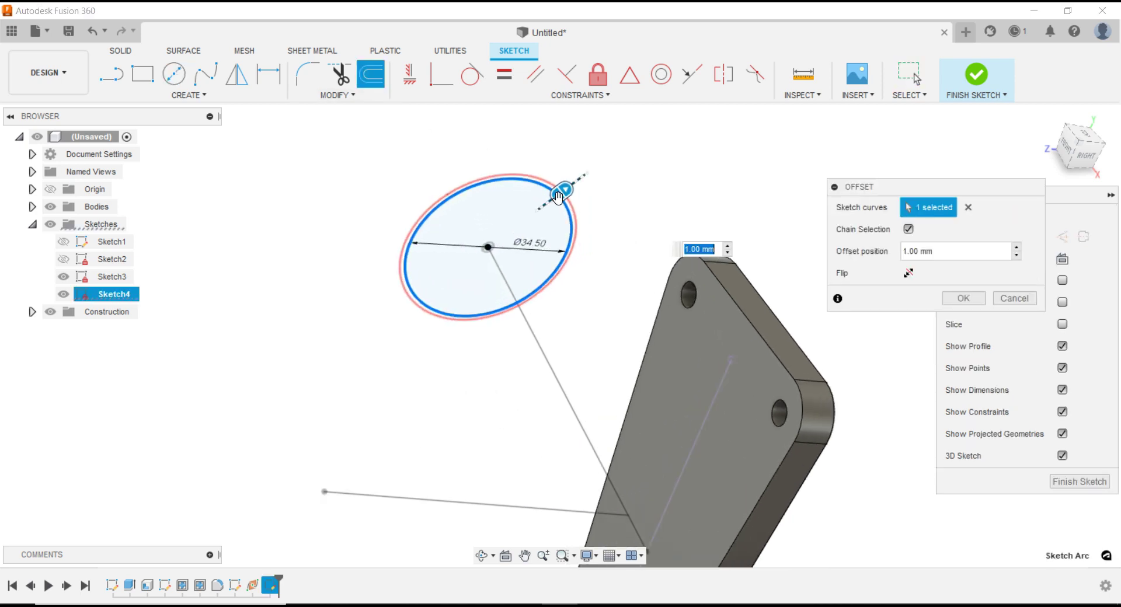
left_click_drag(564, 188, 541, 205)
type("-3")
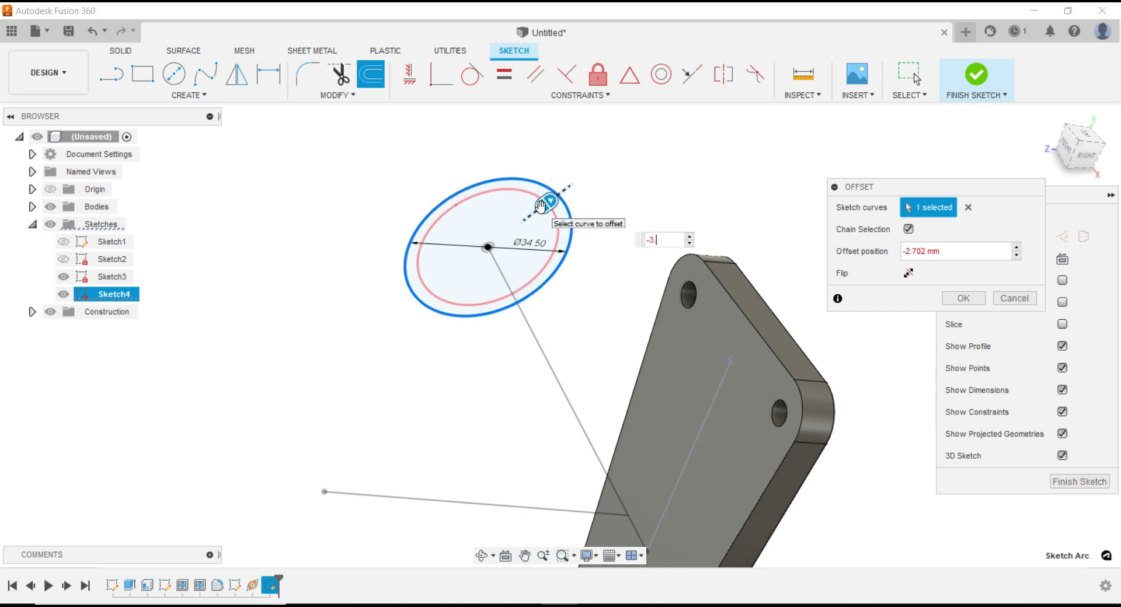
type("5")
key("Return")
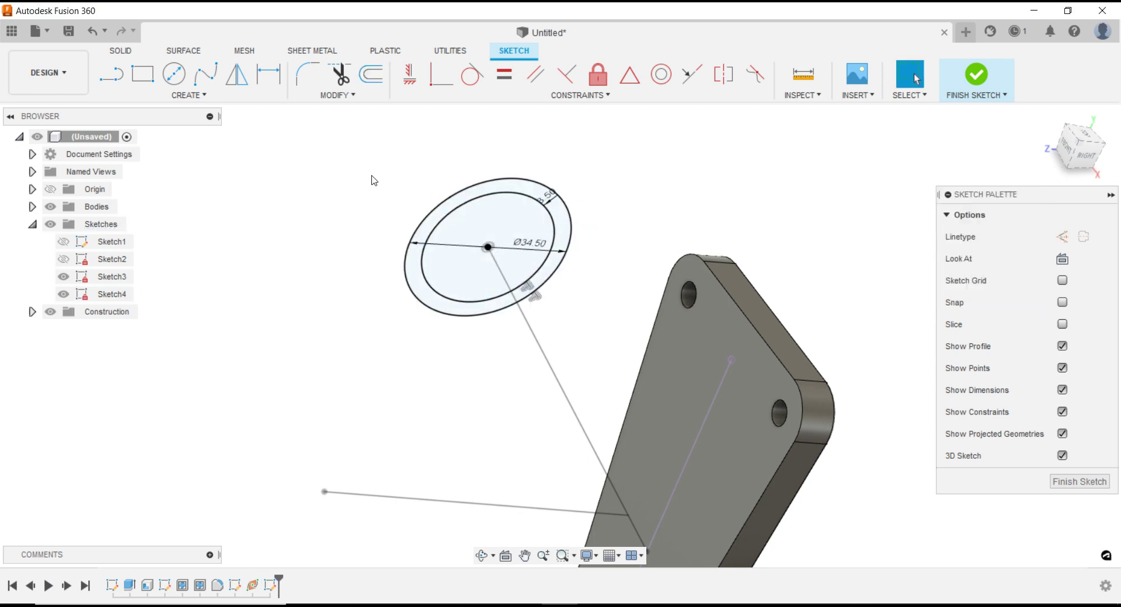
scroll(377, 188, "down", 1)
scroll(378, 191, "down", 2)
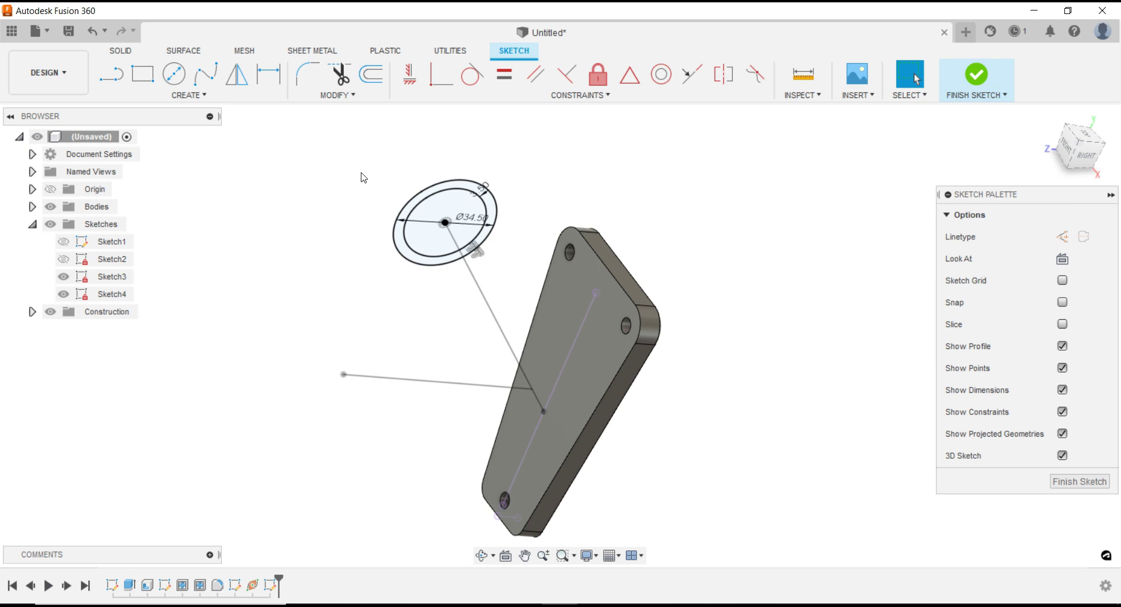
left_click(1073, 492)
Extrude the ring between the circles To Object up to the plate, joining it as a tube
middle_click_drag(738, 367, 712, 370, "shift")
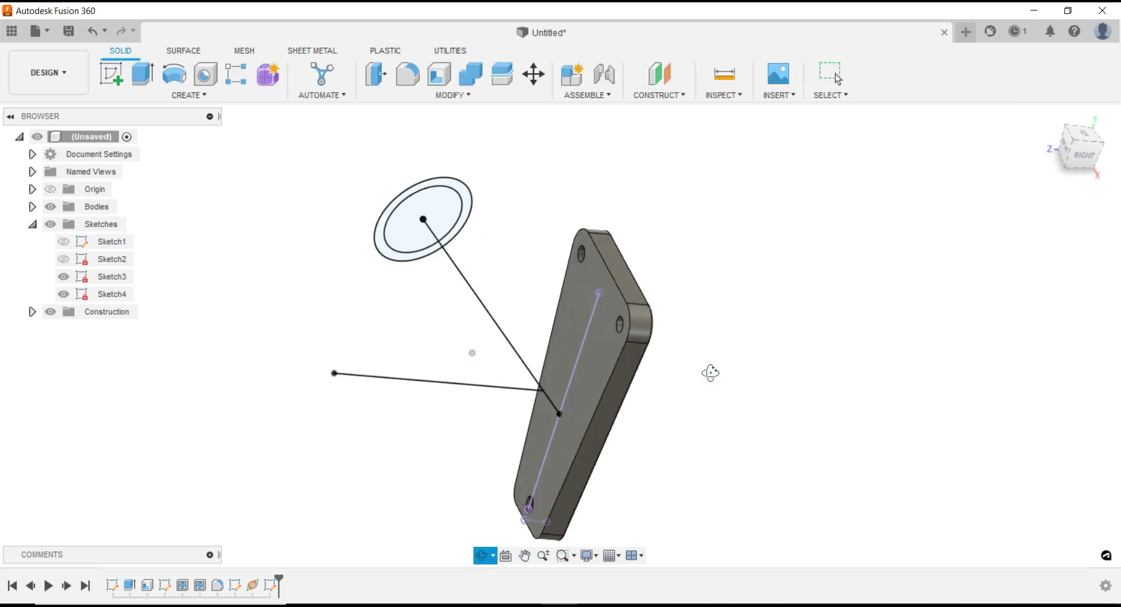
scroll(461, 239, "up", 2)
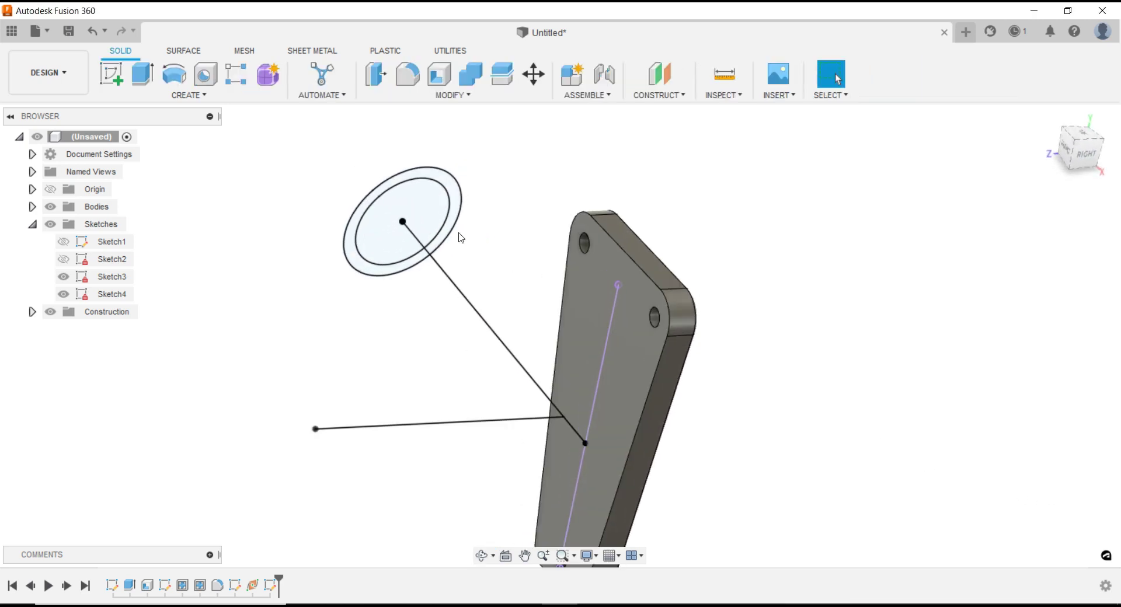
left_click(446, 183)
right_click(446, 183)
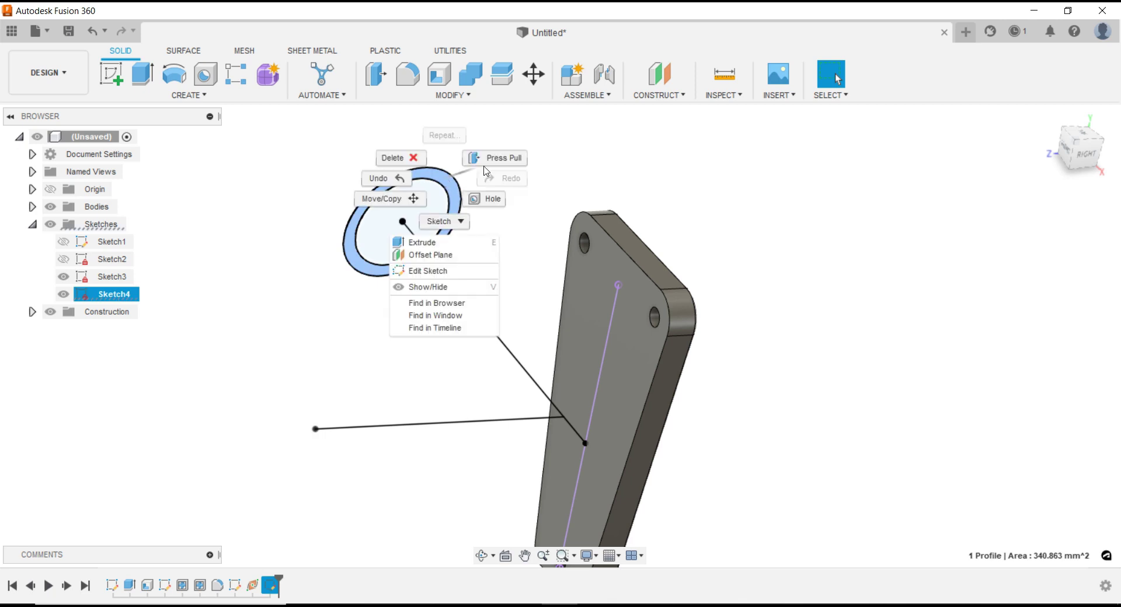
left_click(487, 171)
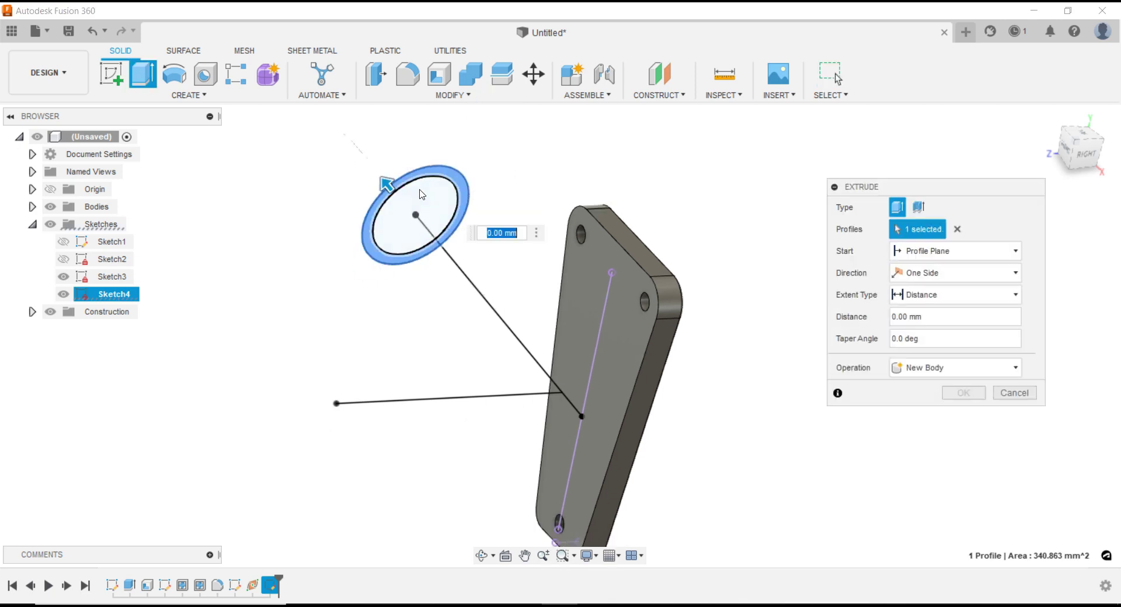
left_click_drag(386, 184, 746, 323)
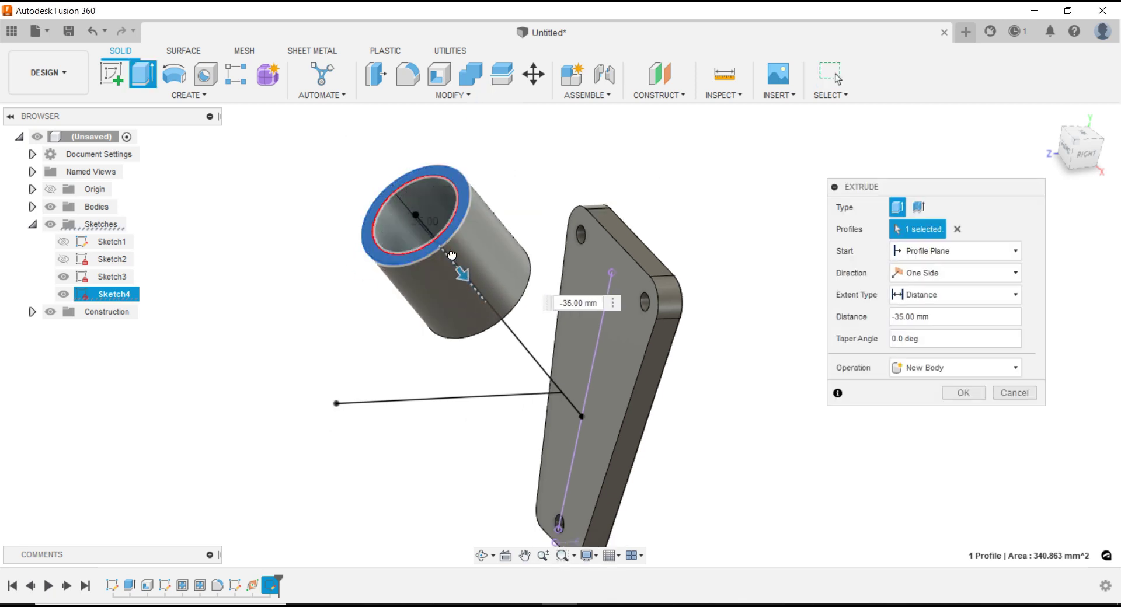
left_click(938, 296)
left_click(937, 335)
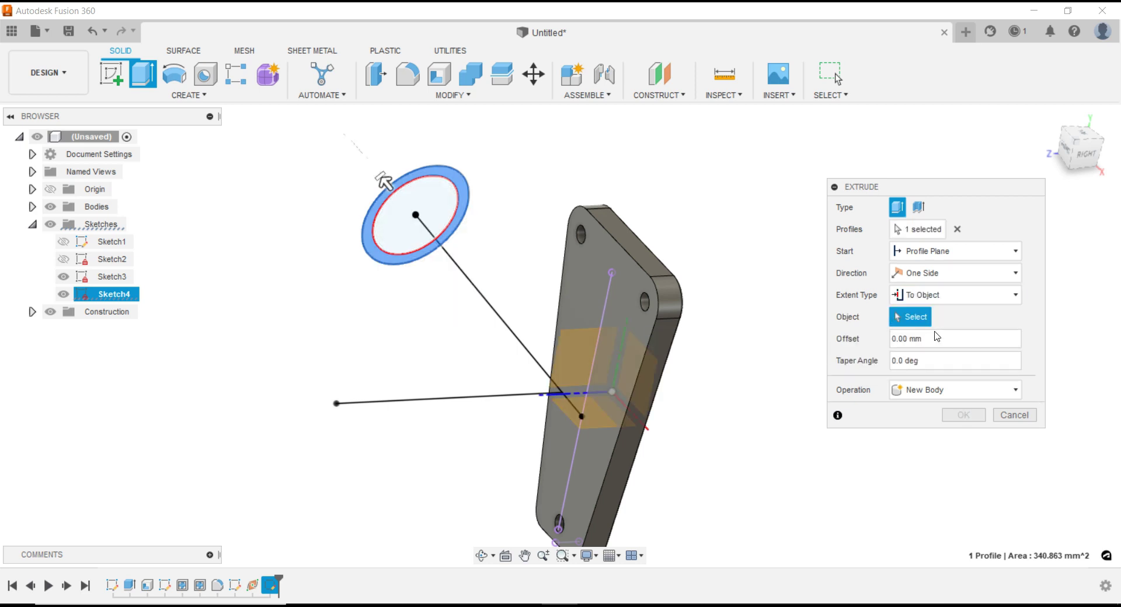
left_click(655, 260)
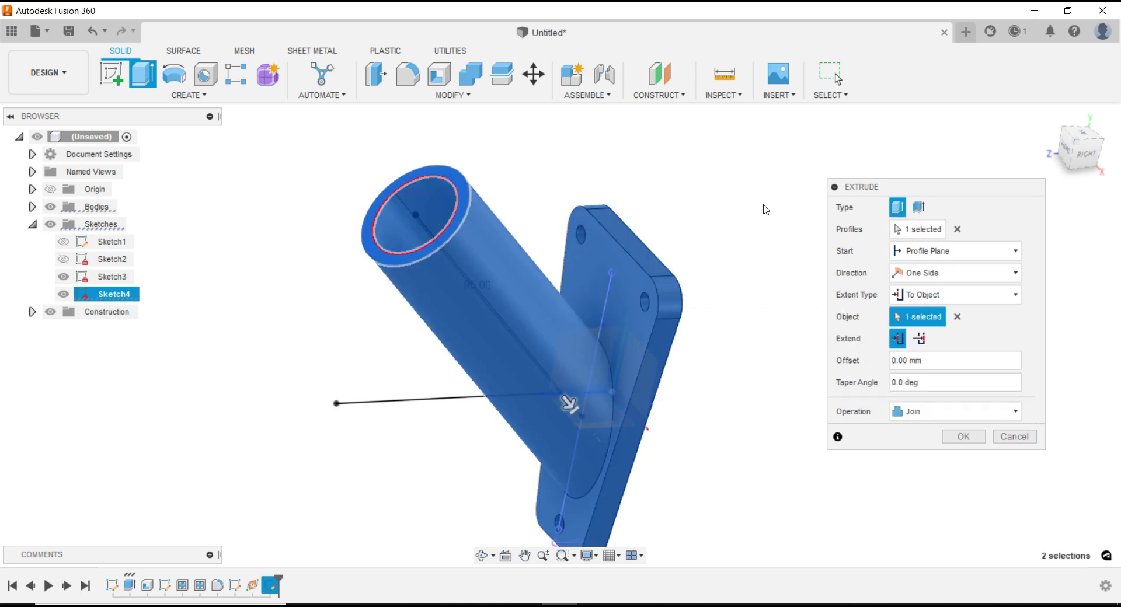
left_click(965, 438)
middle_click_drag(751, 393, 759, 343, "shift")
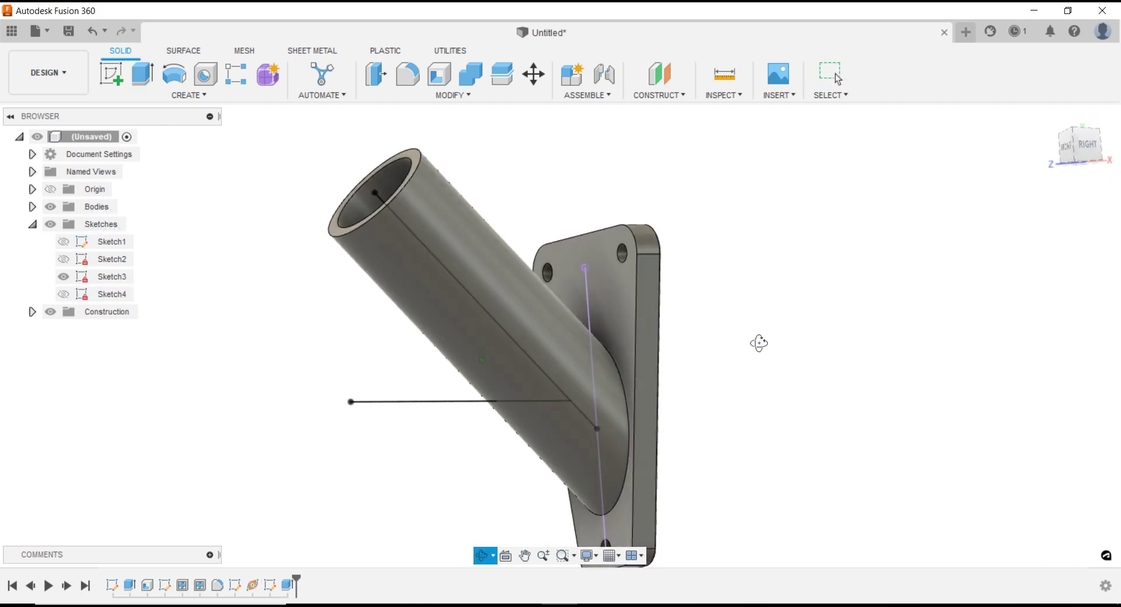
middle_click_drag(647, 317, 773, 411, "shift")
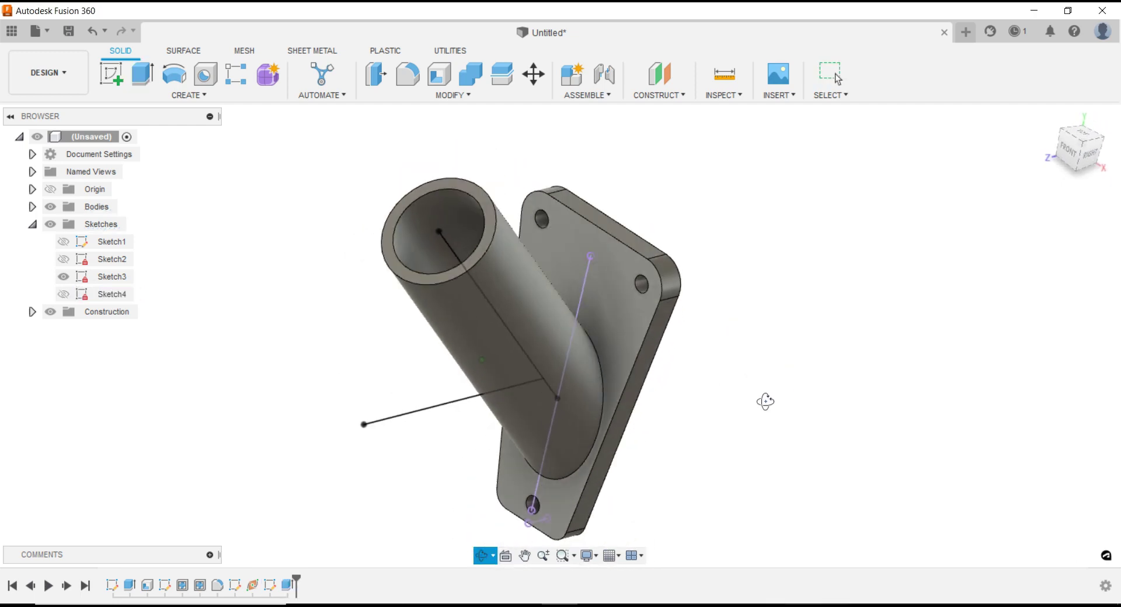
left_click_drag(772, 412, 794, 431)
key("Escape")
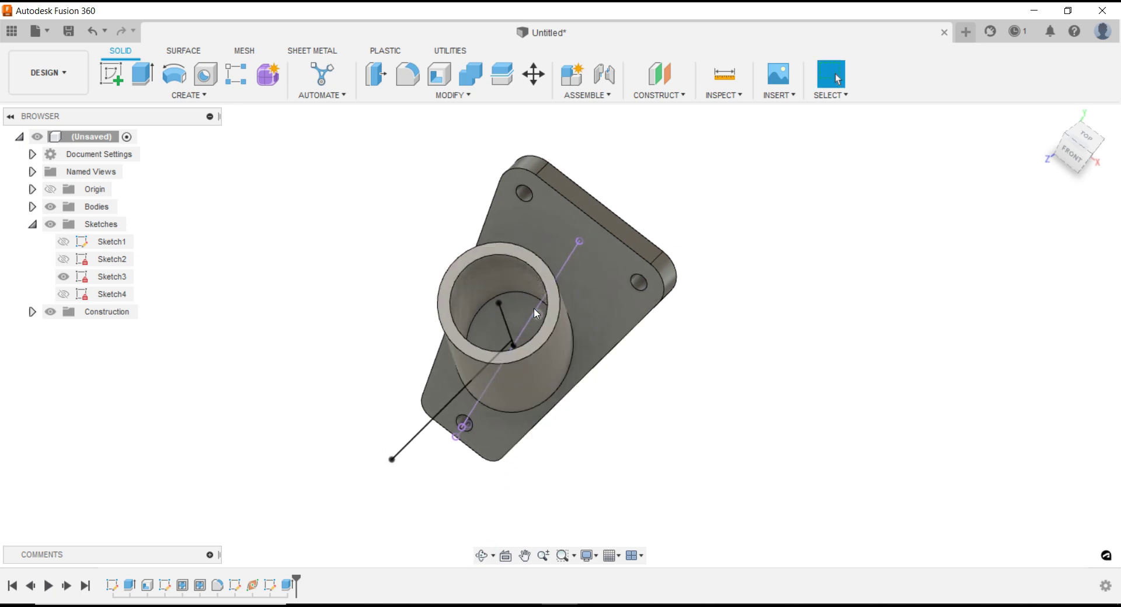
Delete the tube's inner end face so the tube is open through
left_click(531, 314)
right_click(531, 312)
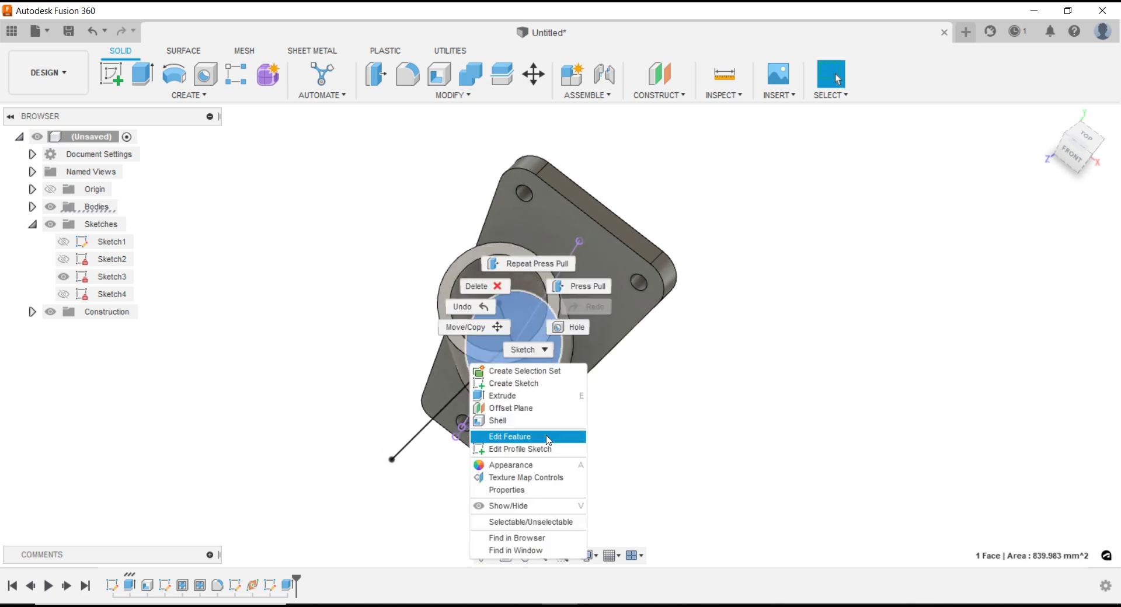
left_click(495, 287)
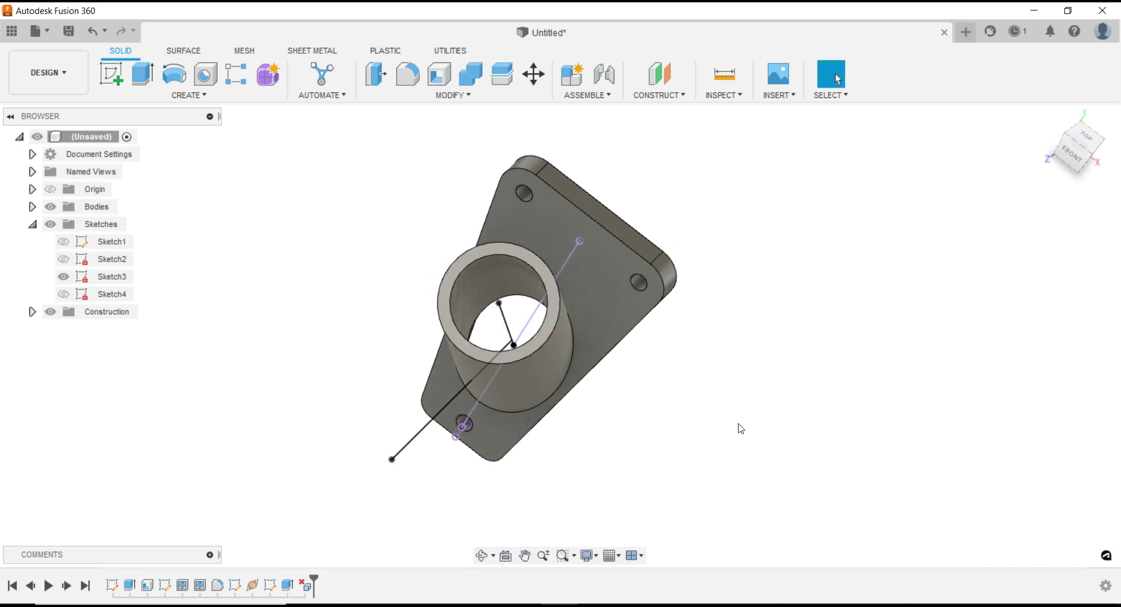
mouse_move(738, 428)
middle_mouse_down("shift")
mouse_move(669, 402)
mouse_move(718, 409)
middle_mouse_up("shift")
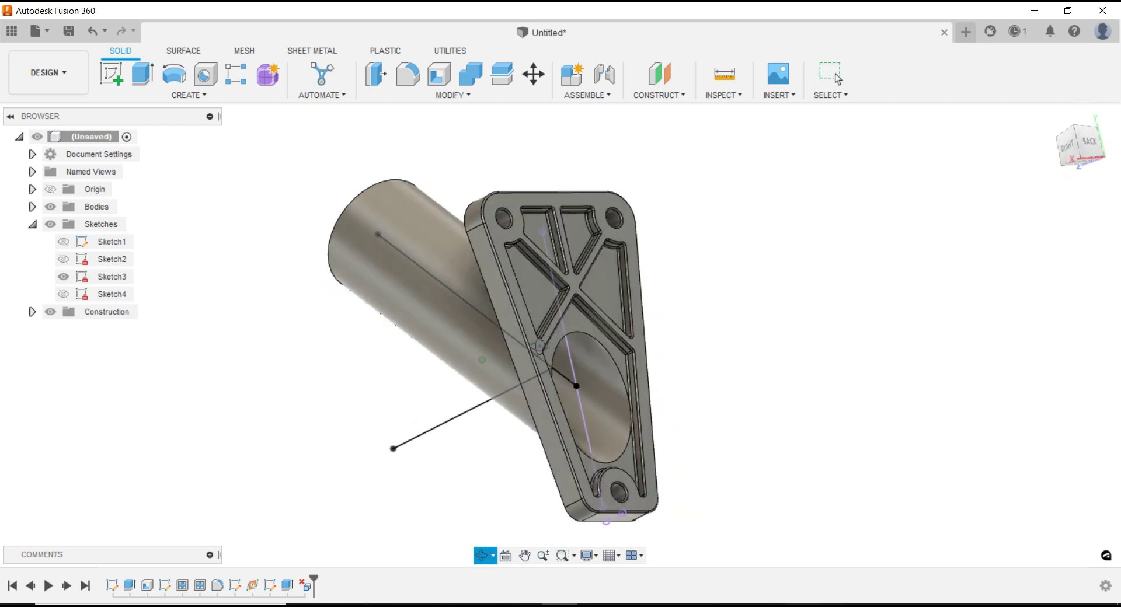
middle_click_drag(643, 369, 465, 446, "shift")
Hide Sketch3 and show the origin planes and axes again
left_click(65, 278)
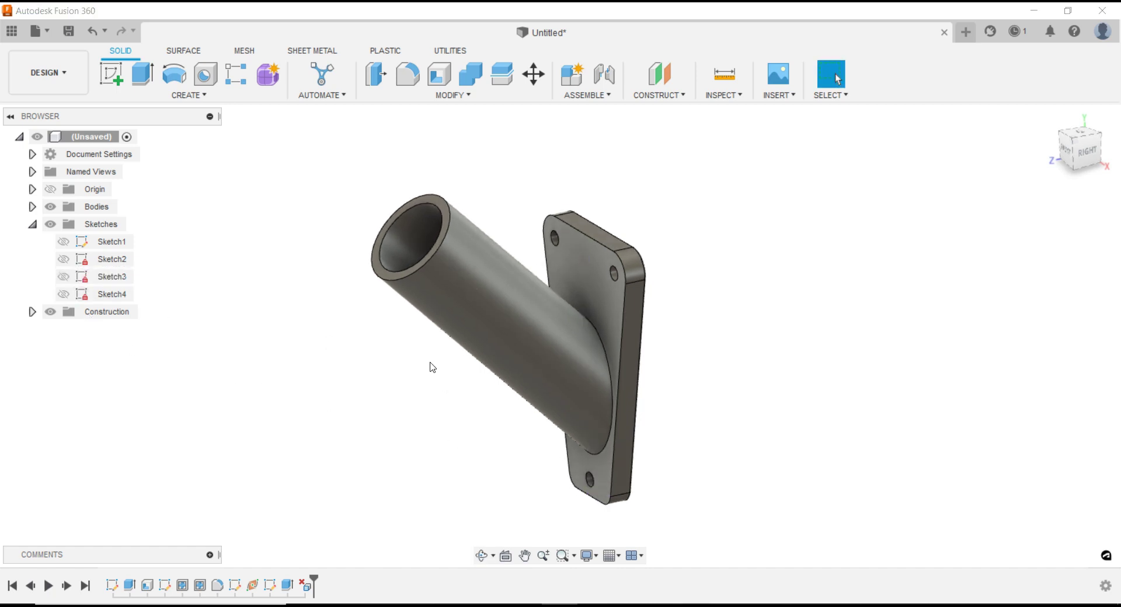
middle_click_drag(433, 366, 413, 350, "shift")
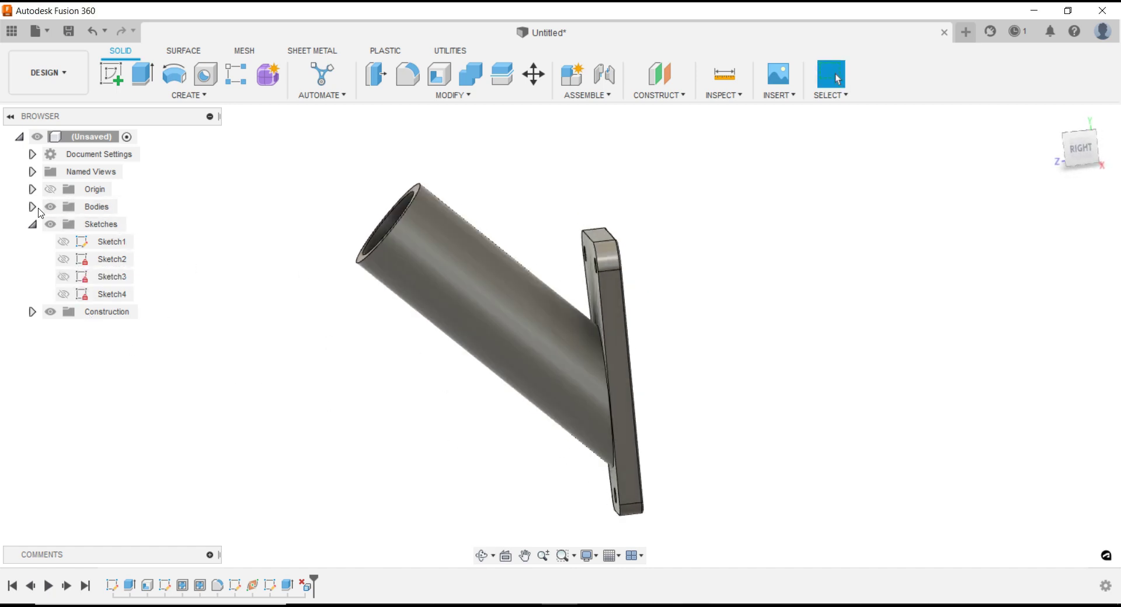
left_click(50, 189)
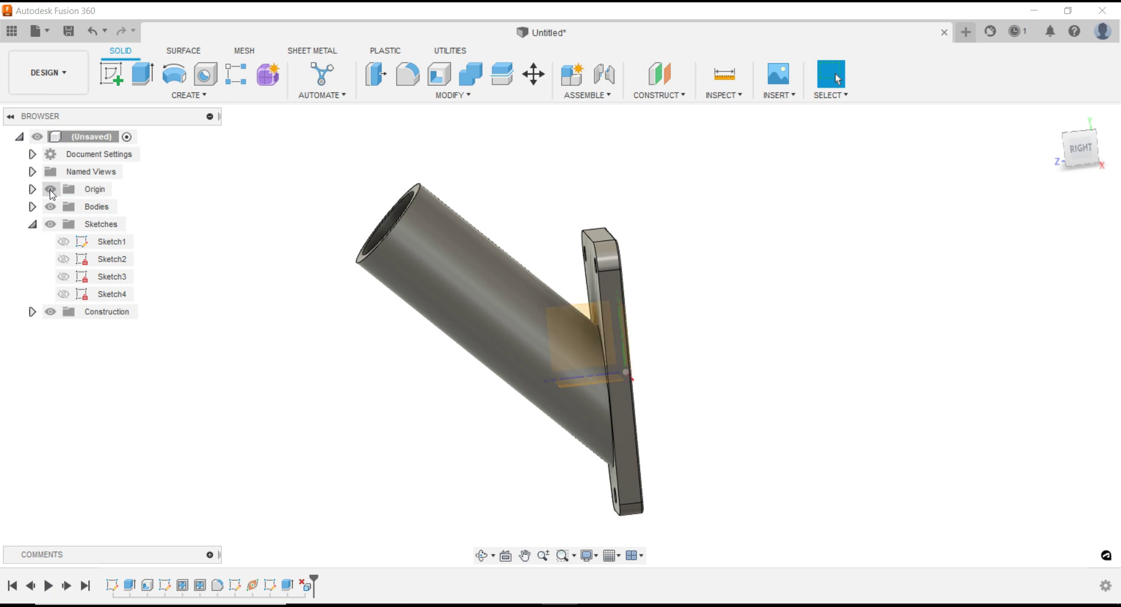
Start a sketch on the YZ plane and project the plate's top edge and the tube
right_click(582, 311)
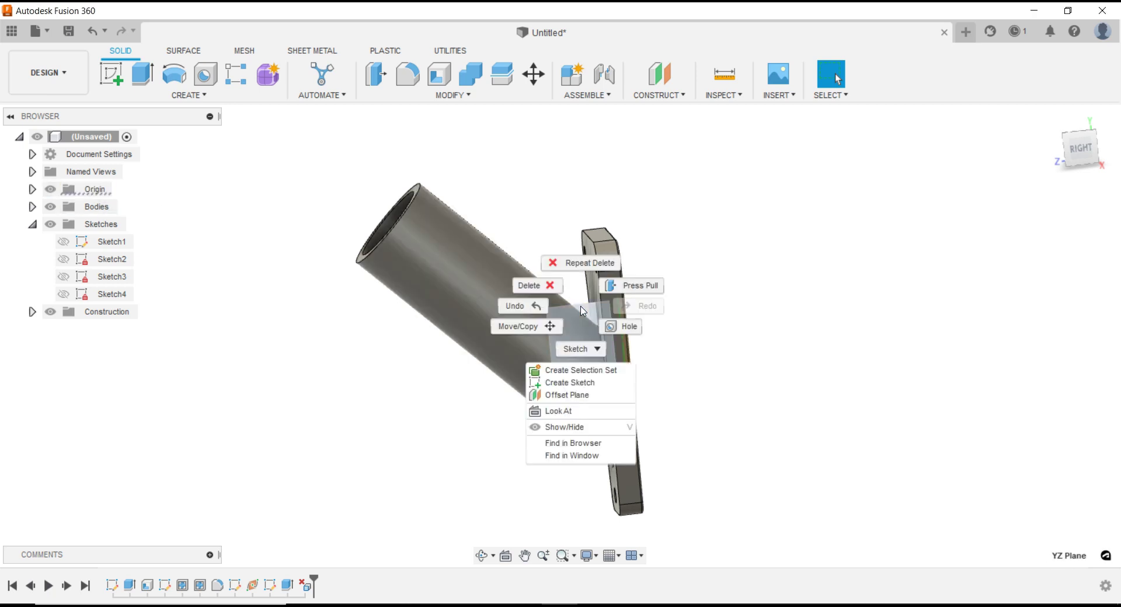
left_click(579, 388)
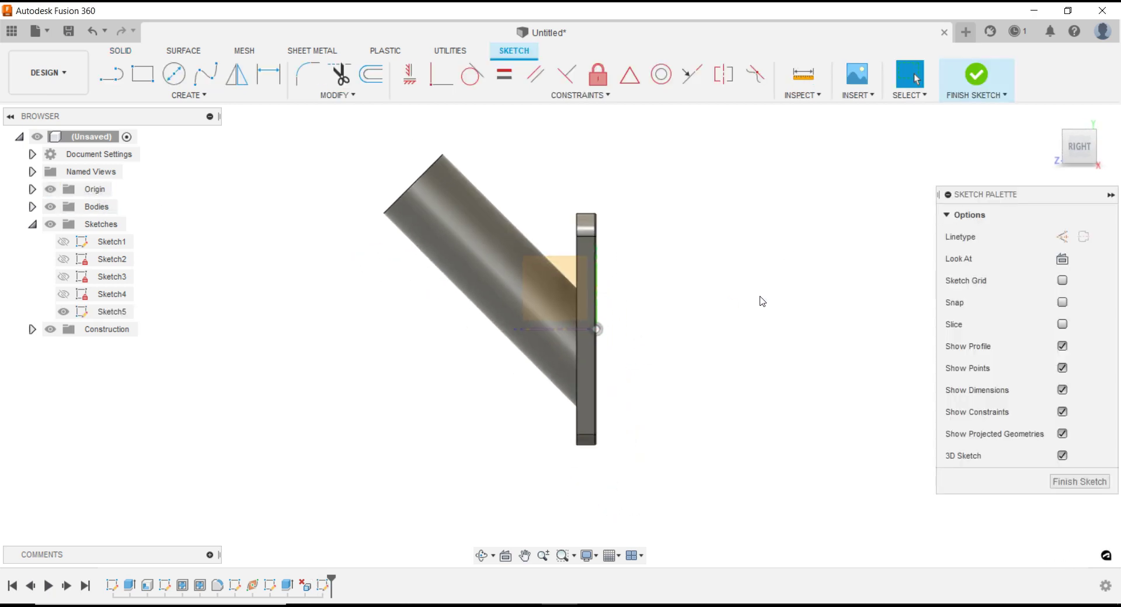
scroll(519, 192, "up", 3)
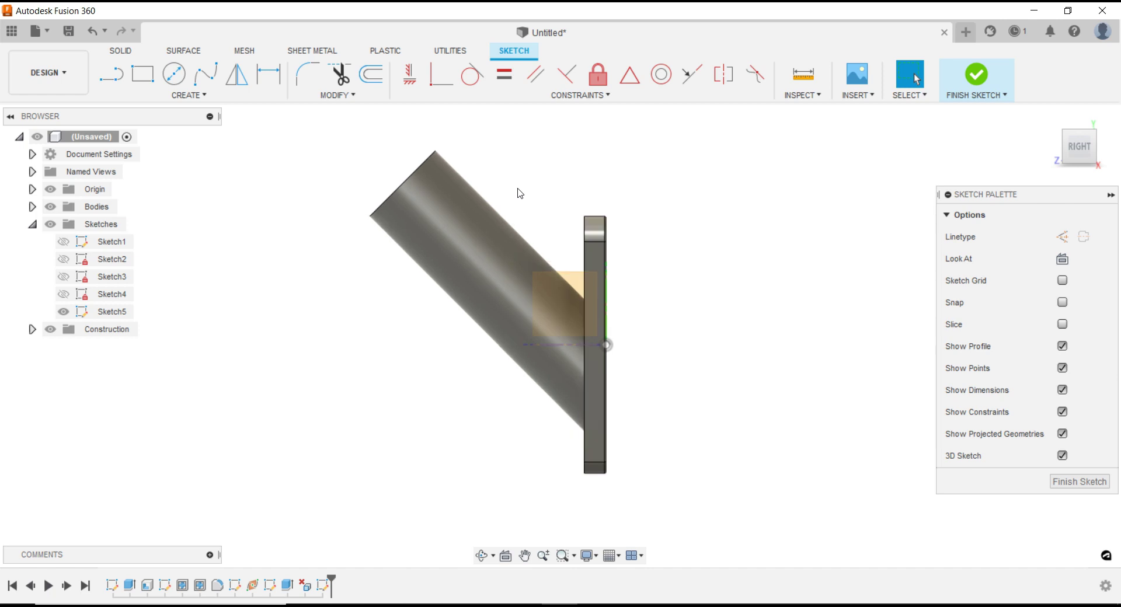
left_click(188, 94)
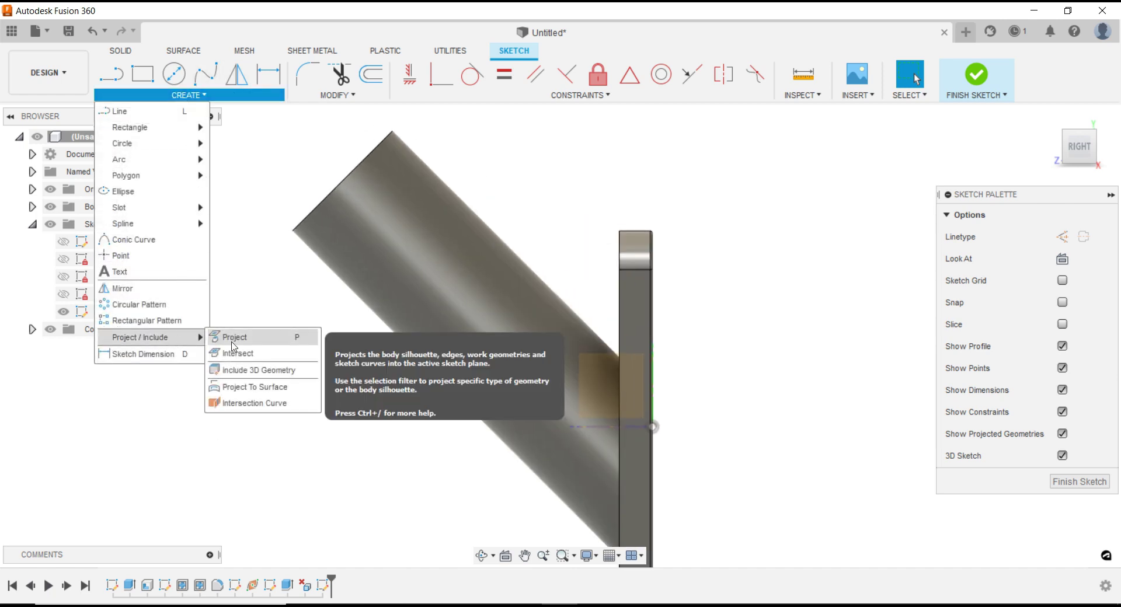
left_click(246, 338)
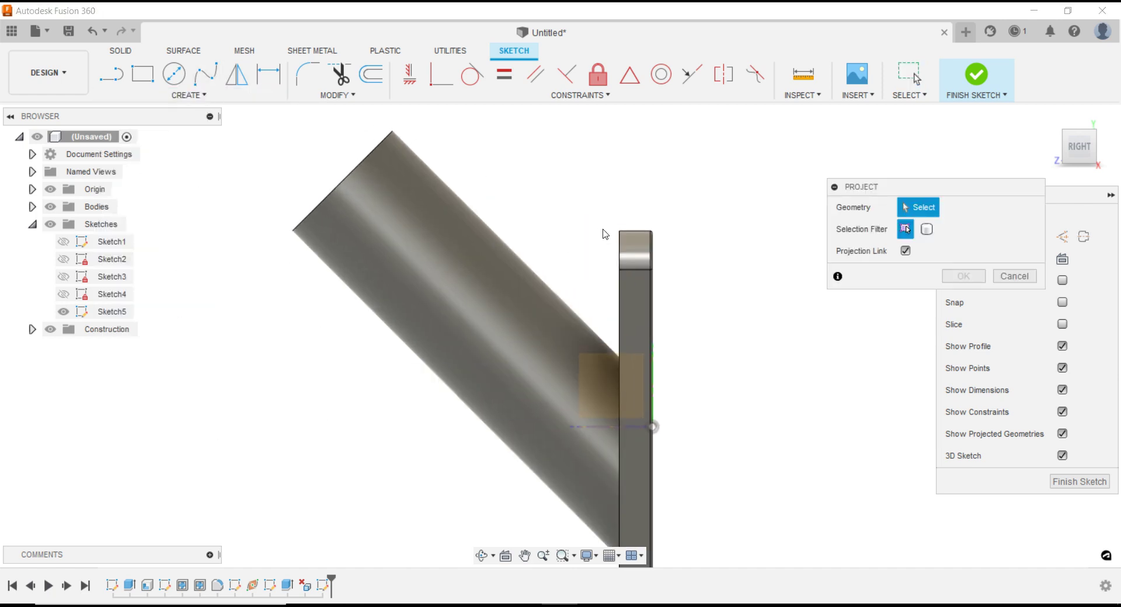
left_click(640, 233)
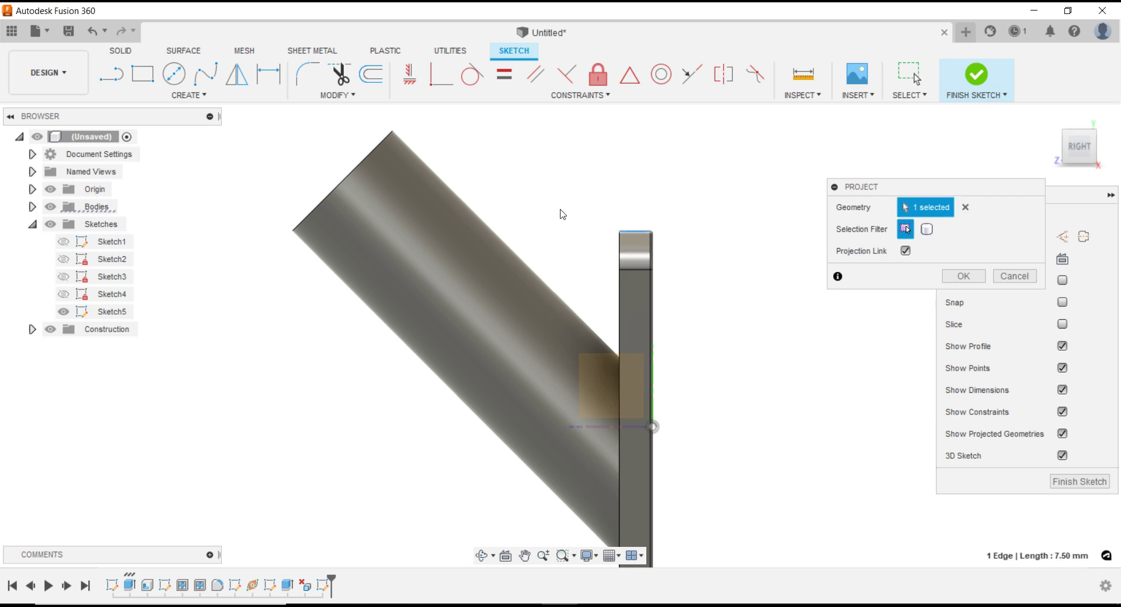
left_click(548, 286)
left_click(964, 276)
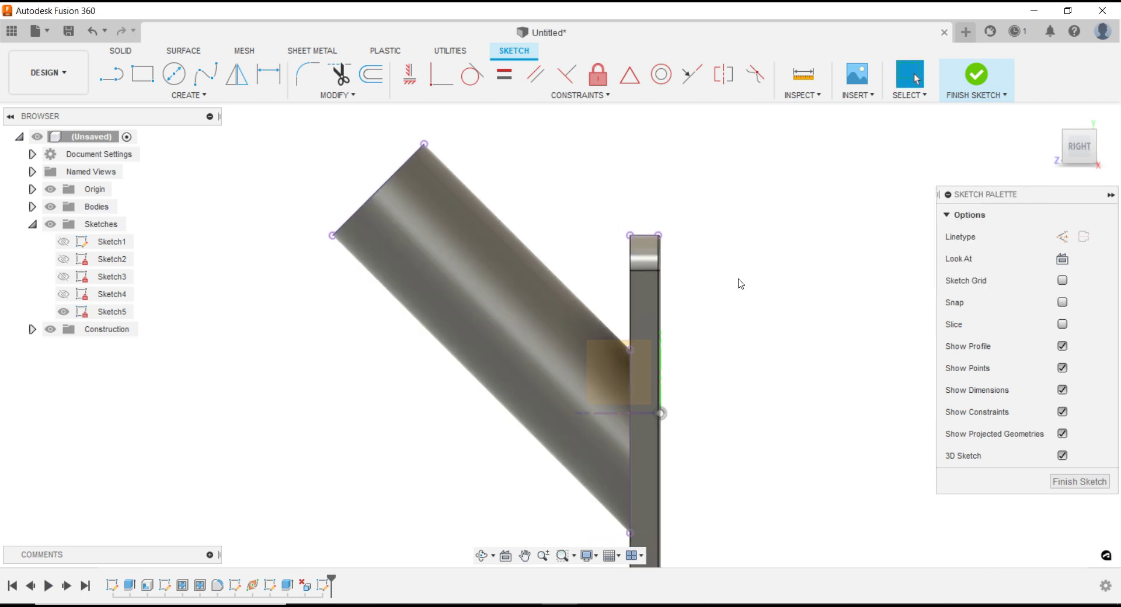
scroll(546, 170, "down", 2)
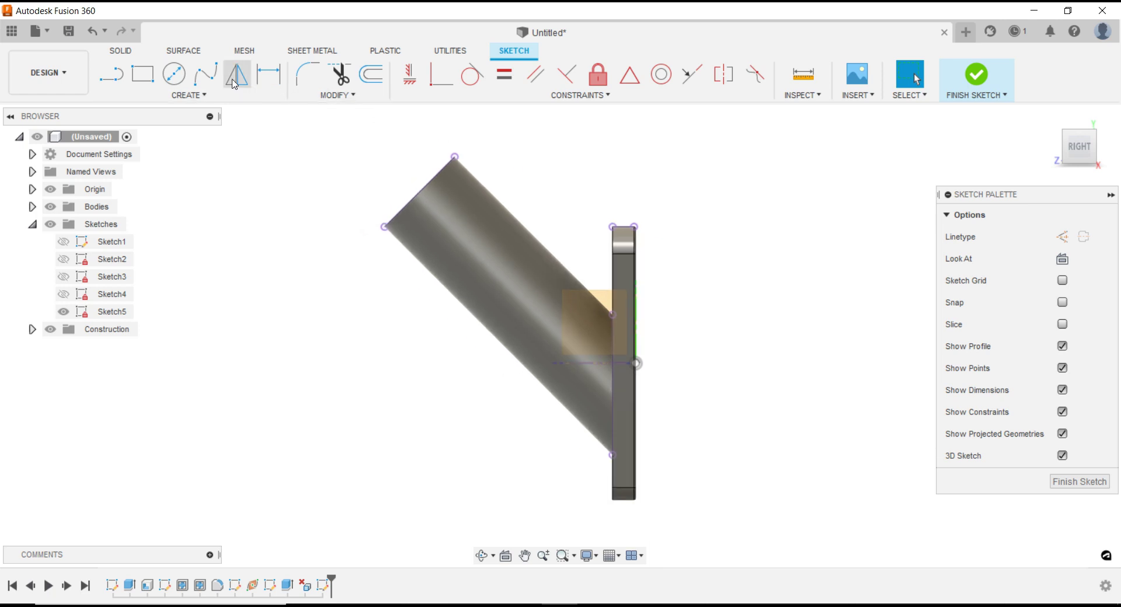
Draw a line along the tube's upper edge to where it meets the plate
left_click(120, 83)
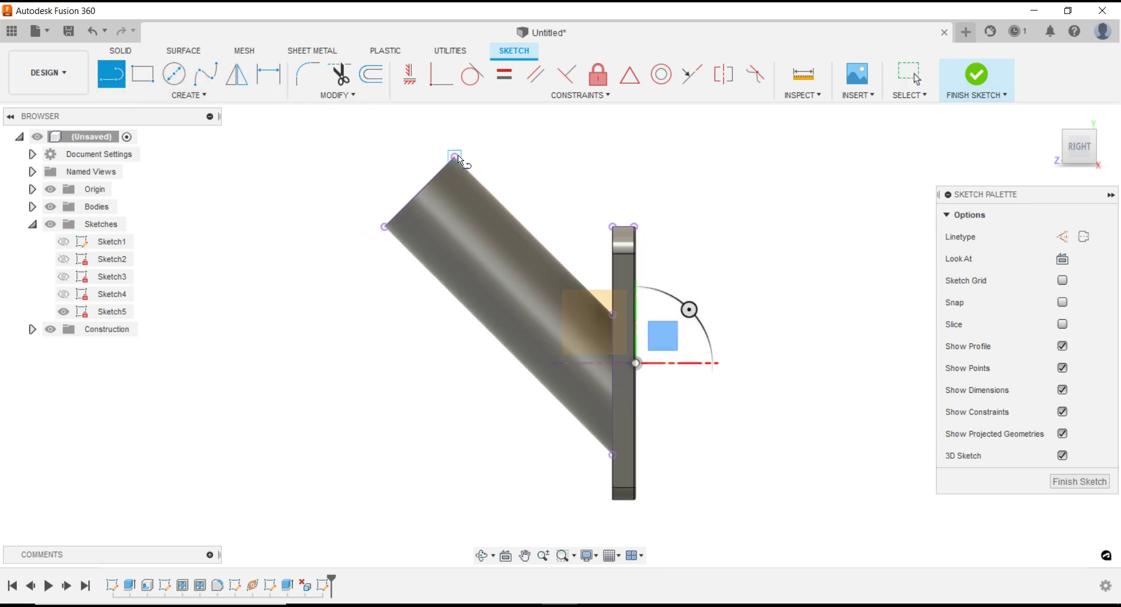
left_click(458, 157)
scroll(571, 243, "up", 2)
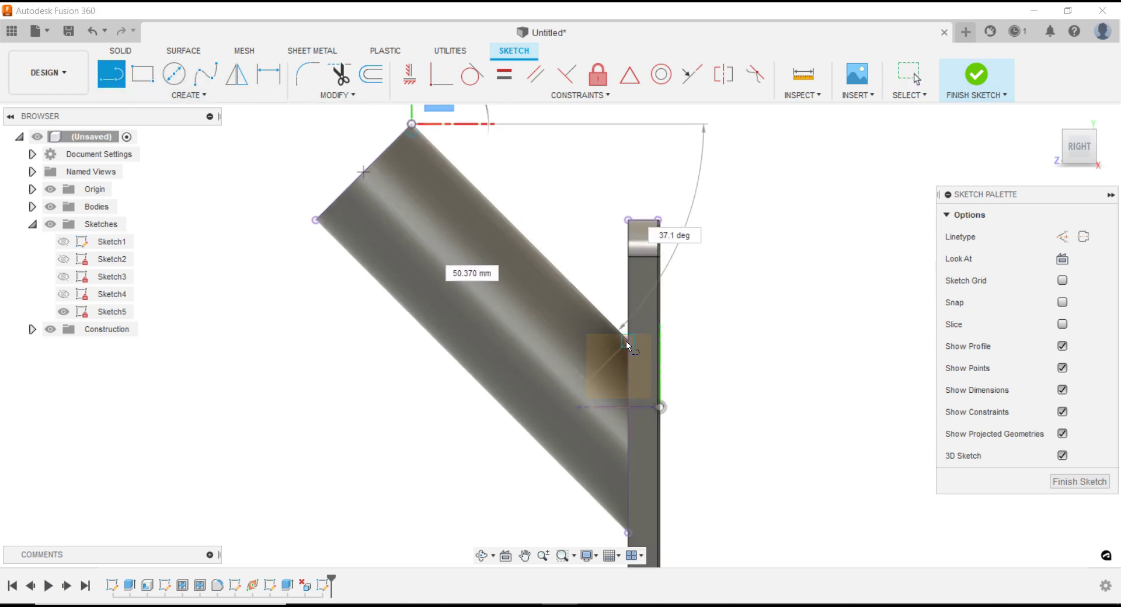
left_click_drag(628, 342, 735, 337)
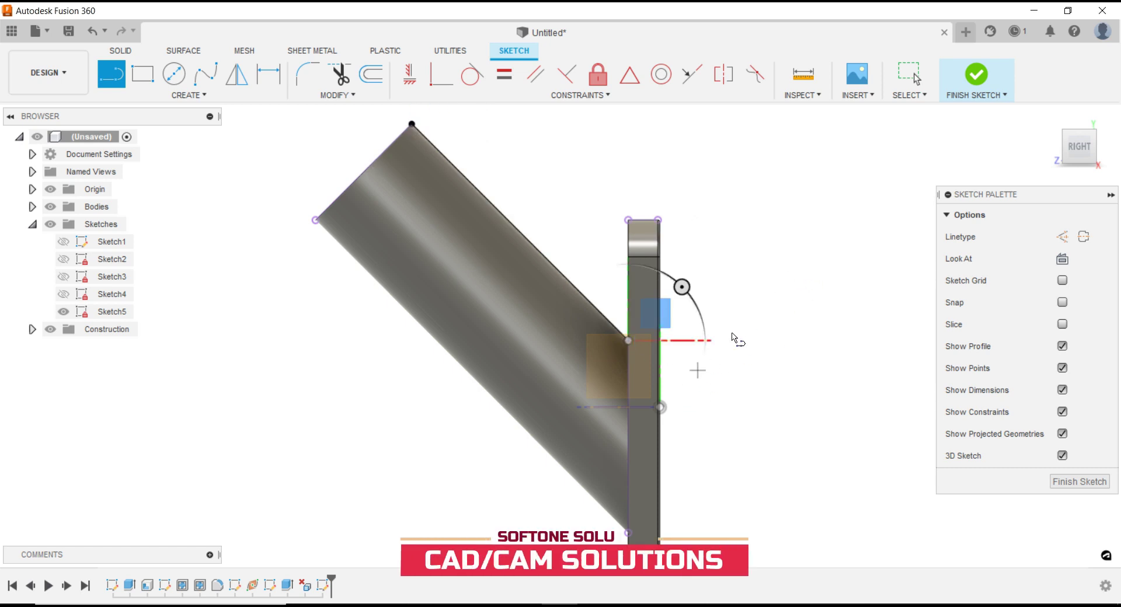
right_click(735, 338)
left_click(657, 353)
scroll(448, 196, "down", 2)
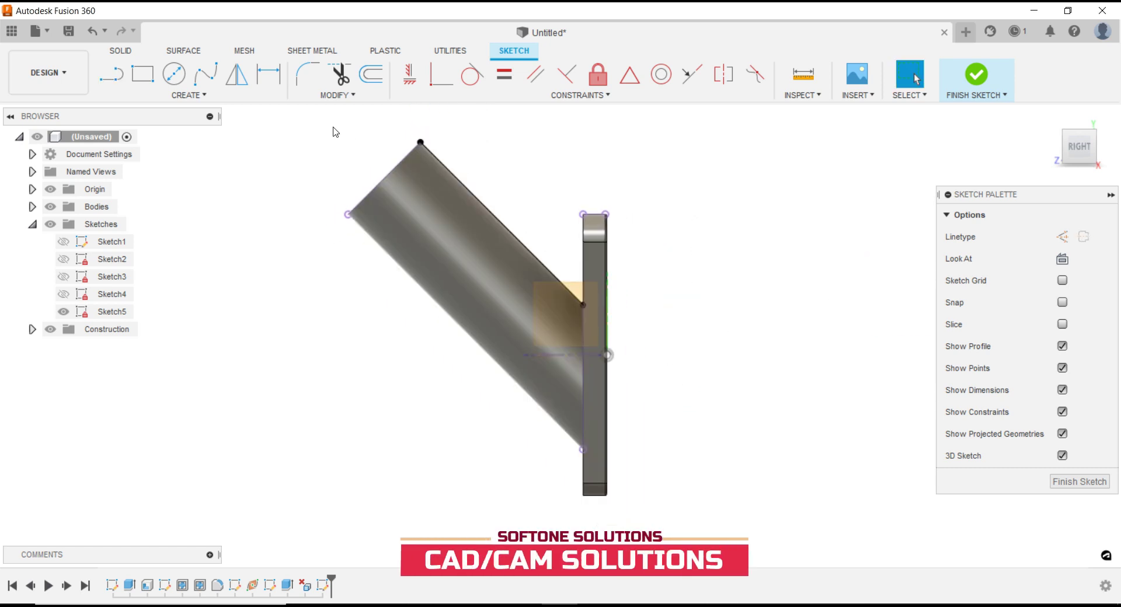
Convert all the sketch lines to dashed construction geometry
left_click_drag(336, 132, 695, 505)
right_click(742, 374)
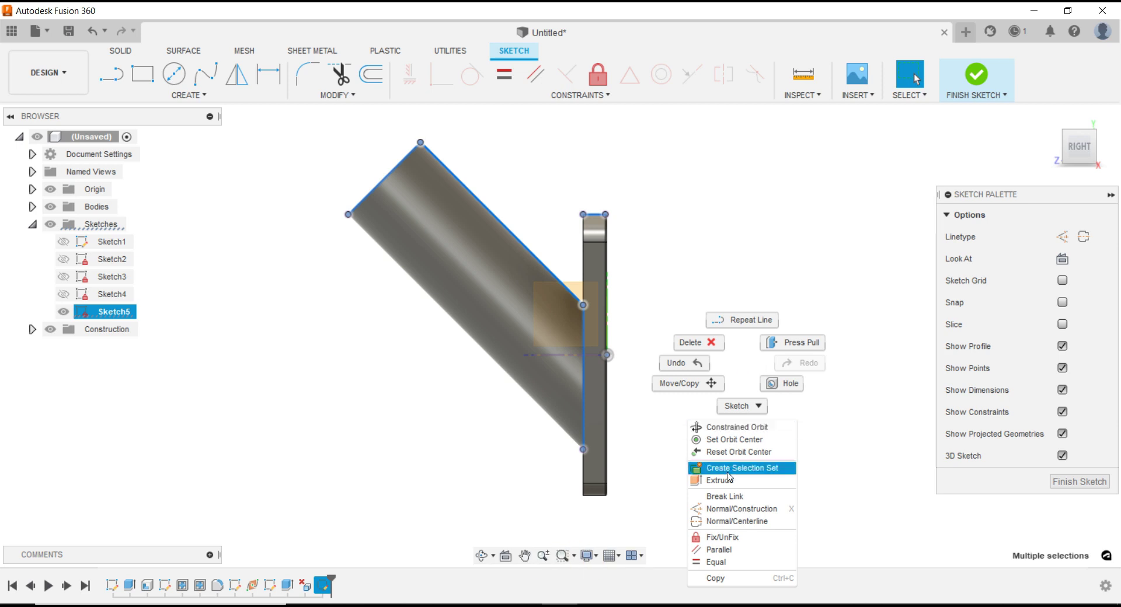
left_click(730, 509)
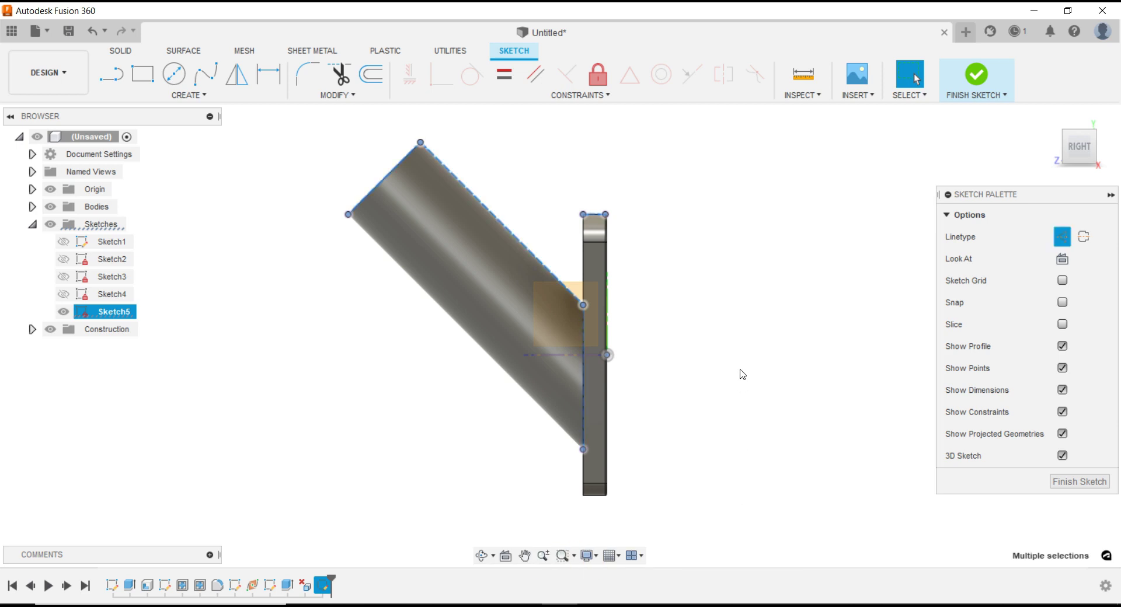
scroll(520, 182, "up", 2)
scroll(522, 185, "up", 2)
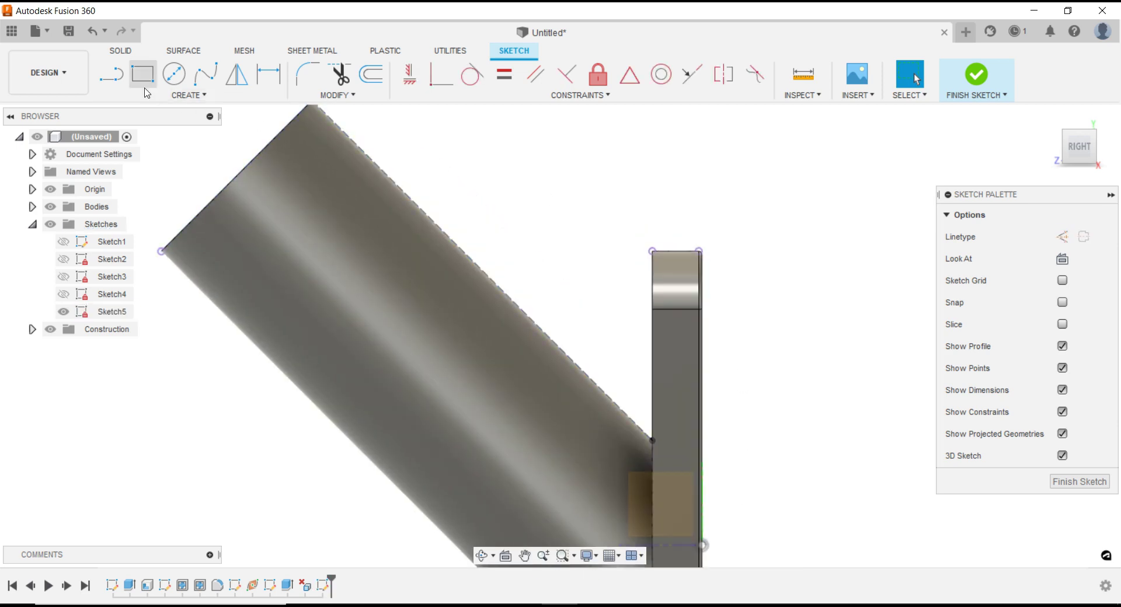
Draw a three-point arc from the plate's top corner to the tube's upper edge
left_click(189, 95)
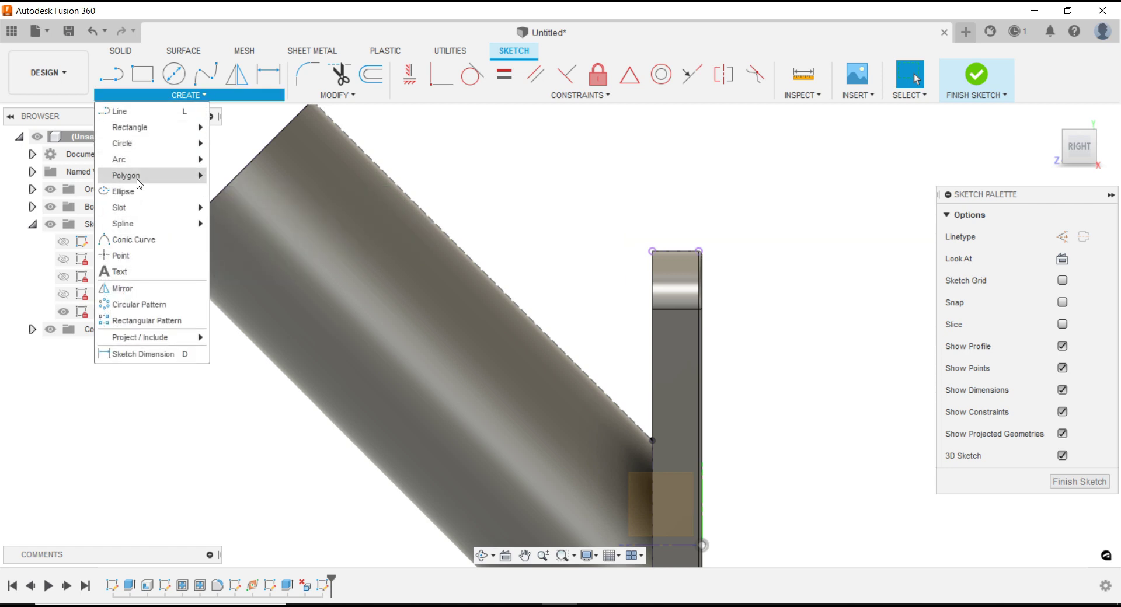
left_click(225, 158)
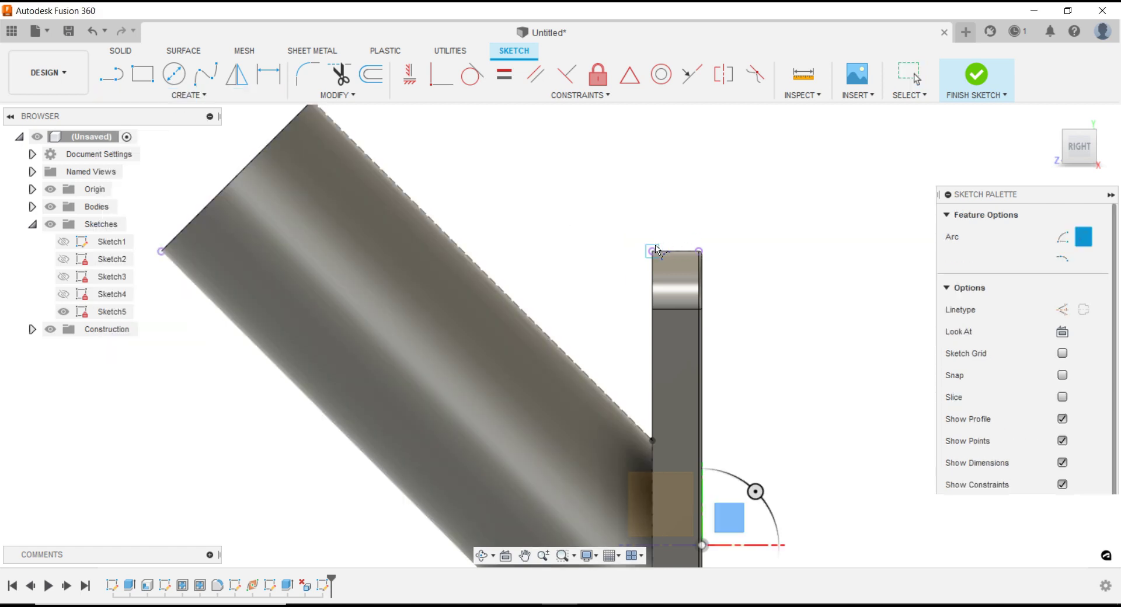
left_click(655, 251)
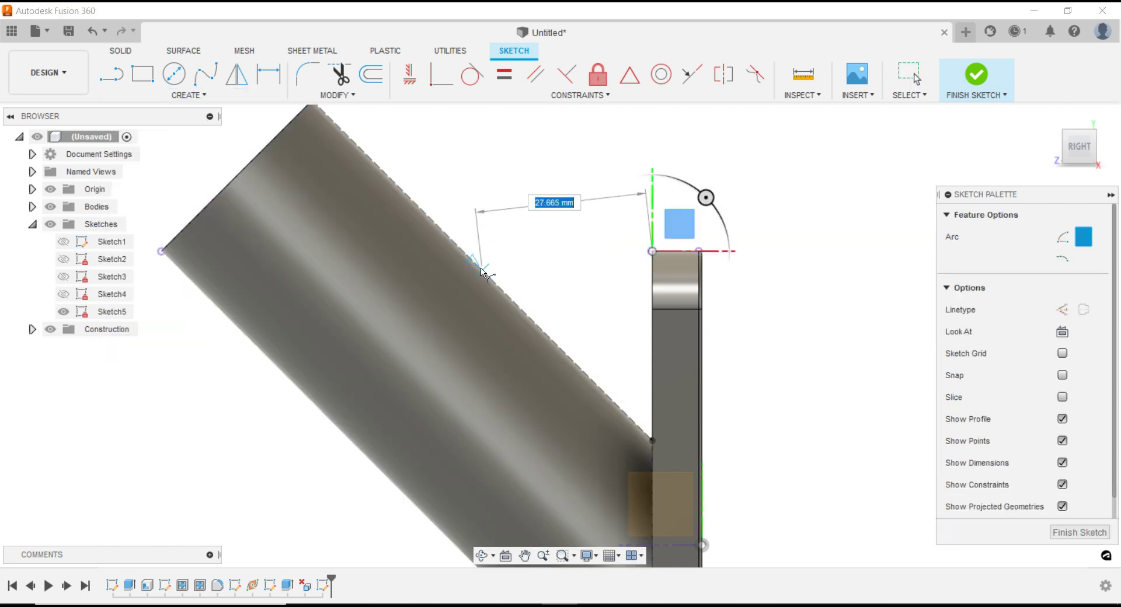
left_click(483, 271)
left_click(582, 271)
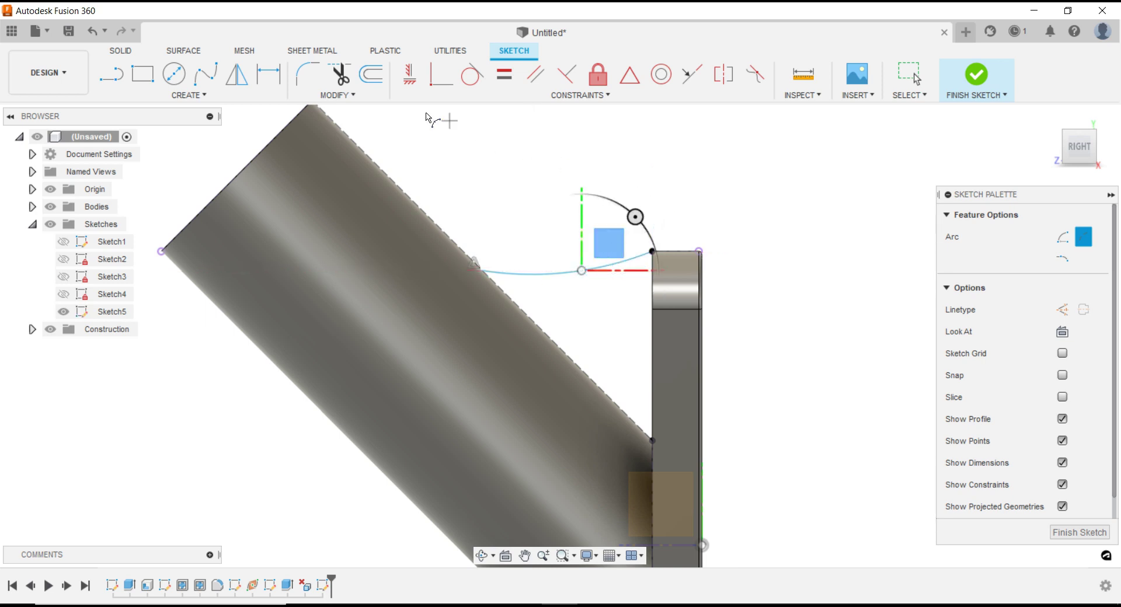
Dimension the arc's radius to 40 mm and finish the sketch
left_click(269, 74)
left_click(594, 268)
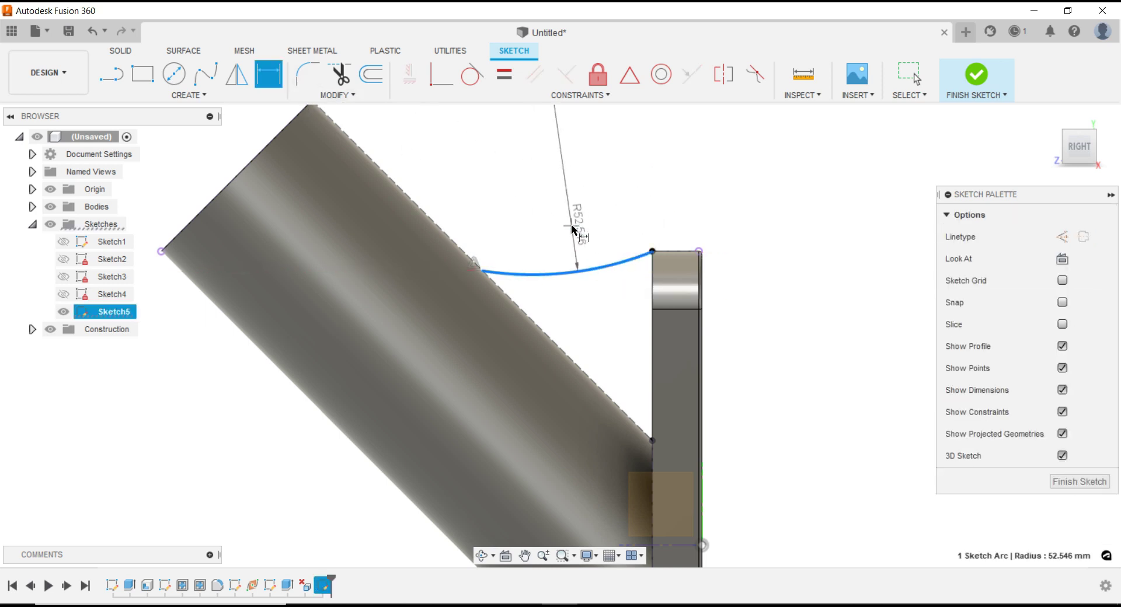
left_click(576, 229)
type("40")
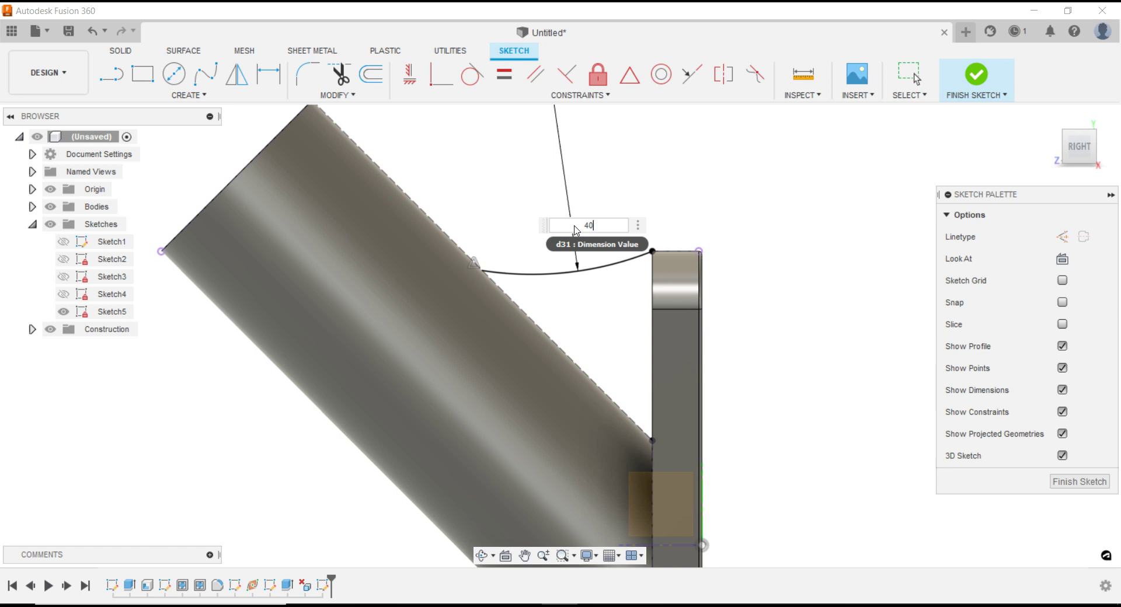
key("Return")
scroll(543, 267, "down", 2)
scroll(544, 267, "down", 2)
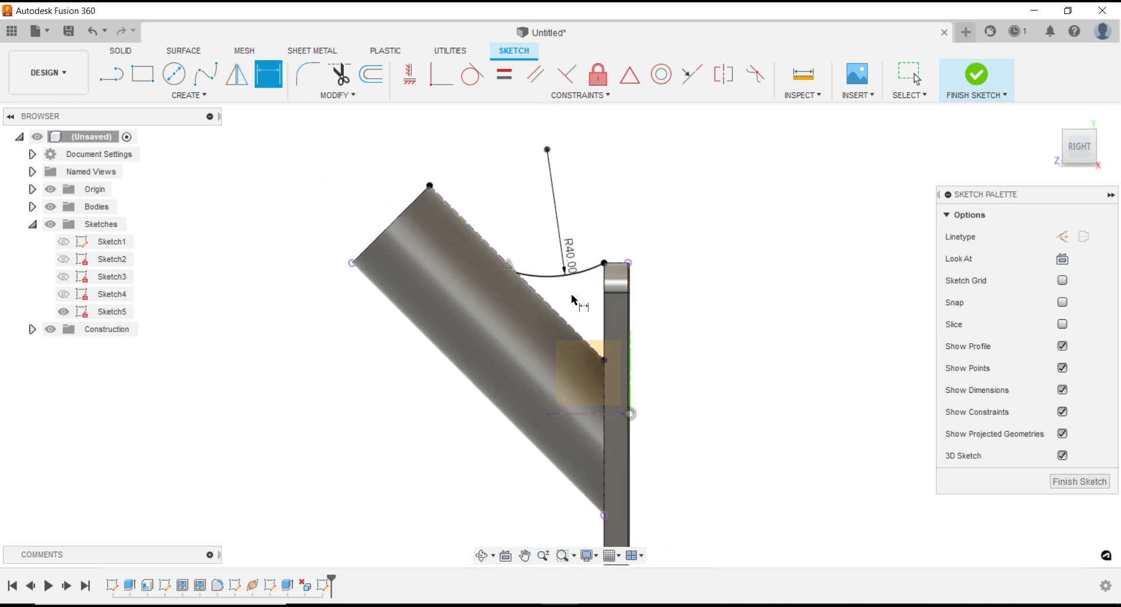
scroll(703, 350, "up", 1)
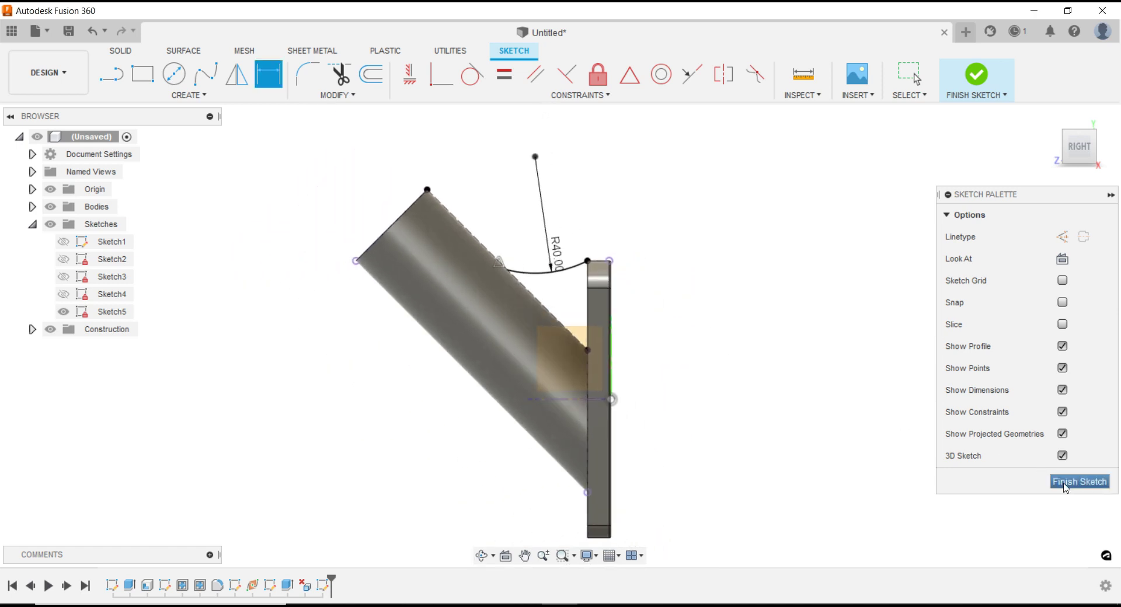
left_click(1065, 484)
Reopen Sketch5, offset the R40 arc by 2.5 mm, and finish the sketch
mouse_move(724, 304)
middle_mouse_down("shift")
mouse_move(676, 270)
mouse_move(688, 315)
mouse_move(514, 250)
middle_mouse_up("shift")
scroll(514, 250, "up", 1)
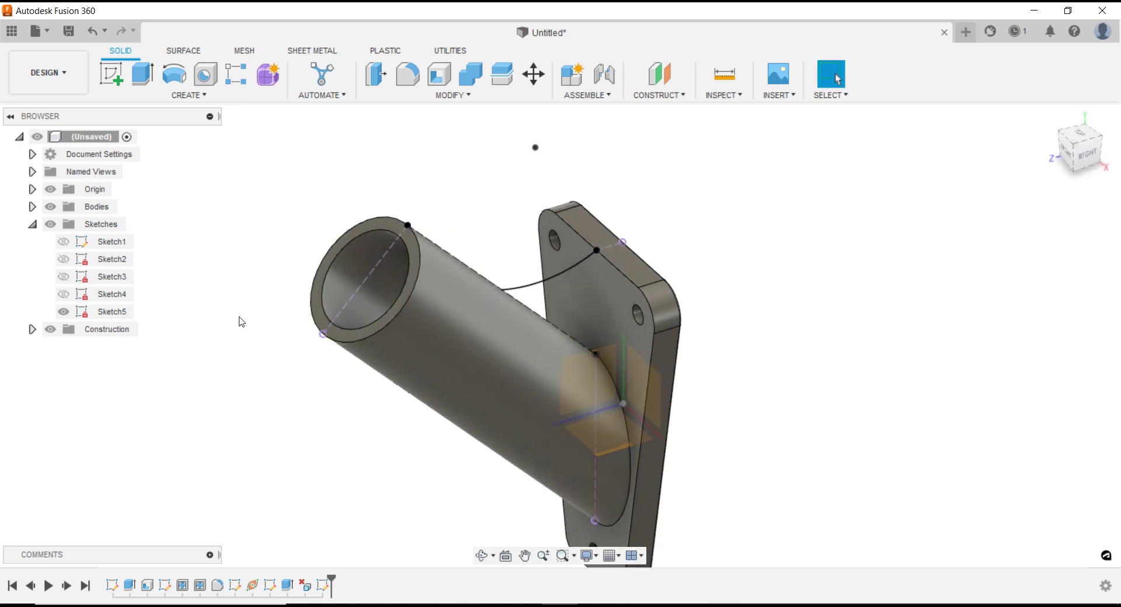
right_click(121, 320)
left_click(160, 363)
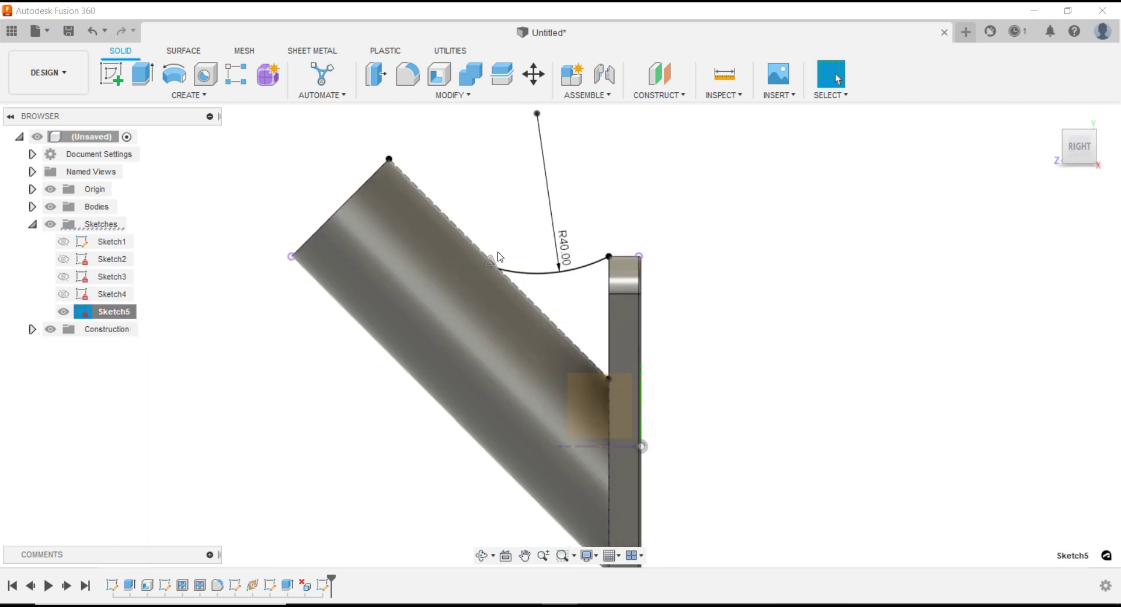
scroll(524, 232, "up", 2)
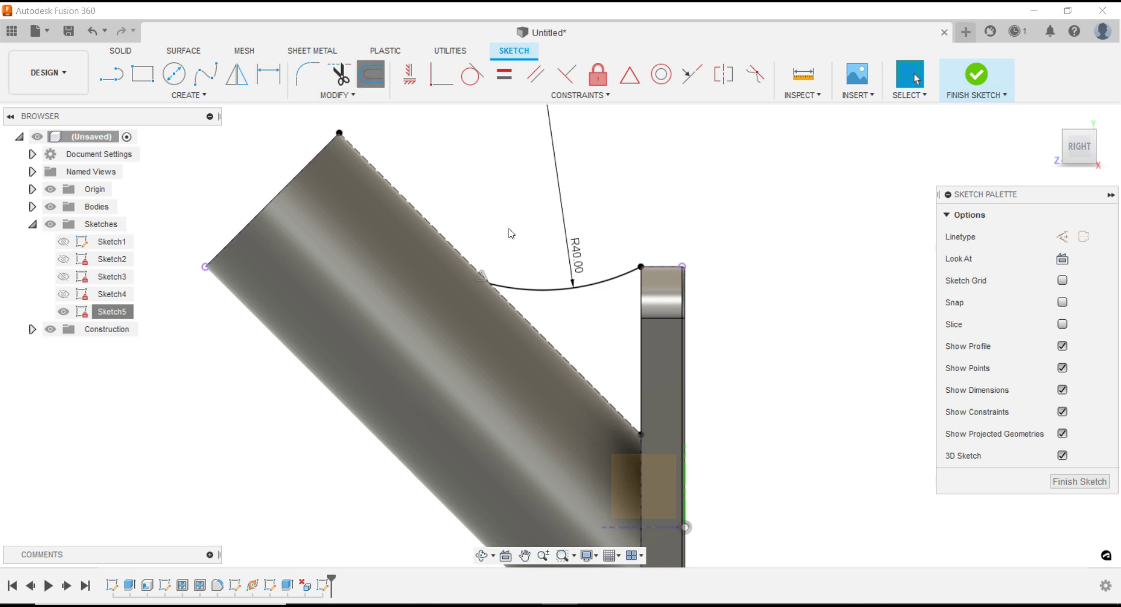
left_click(573, 289)
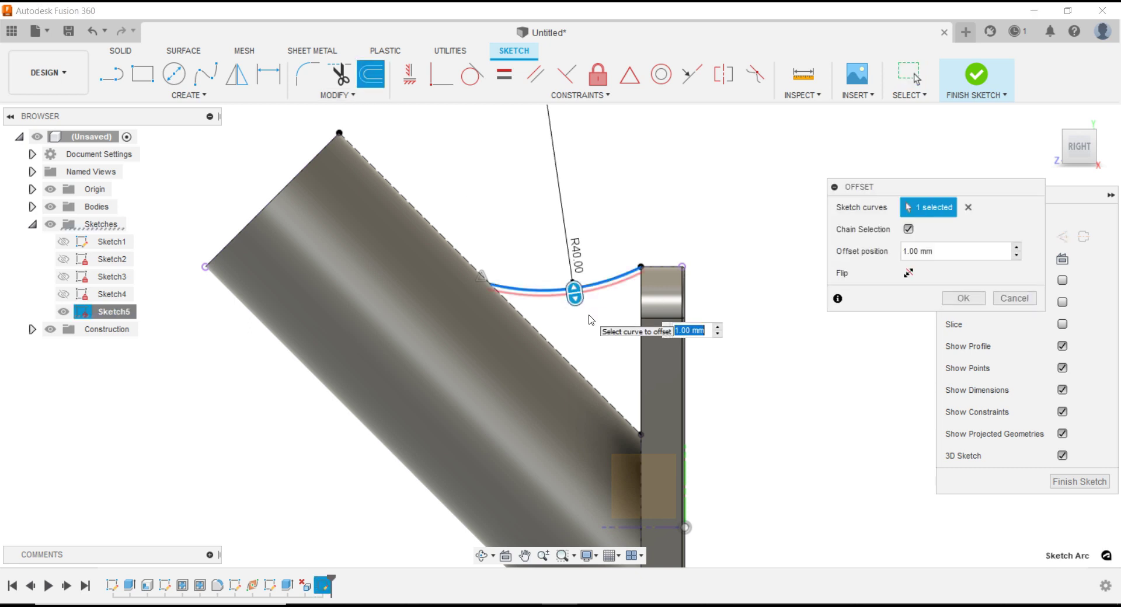
type("2.5")
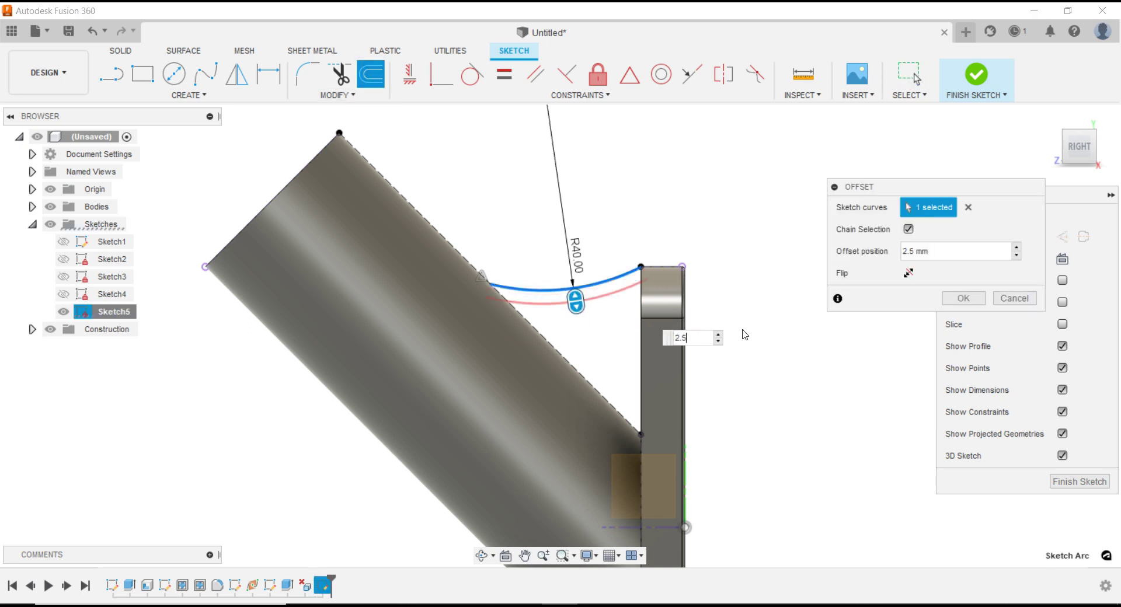
left_click(964, 299)
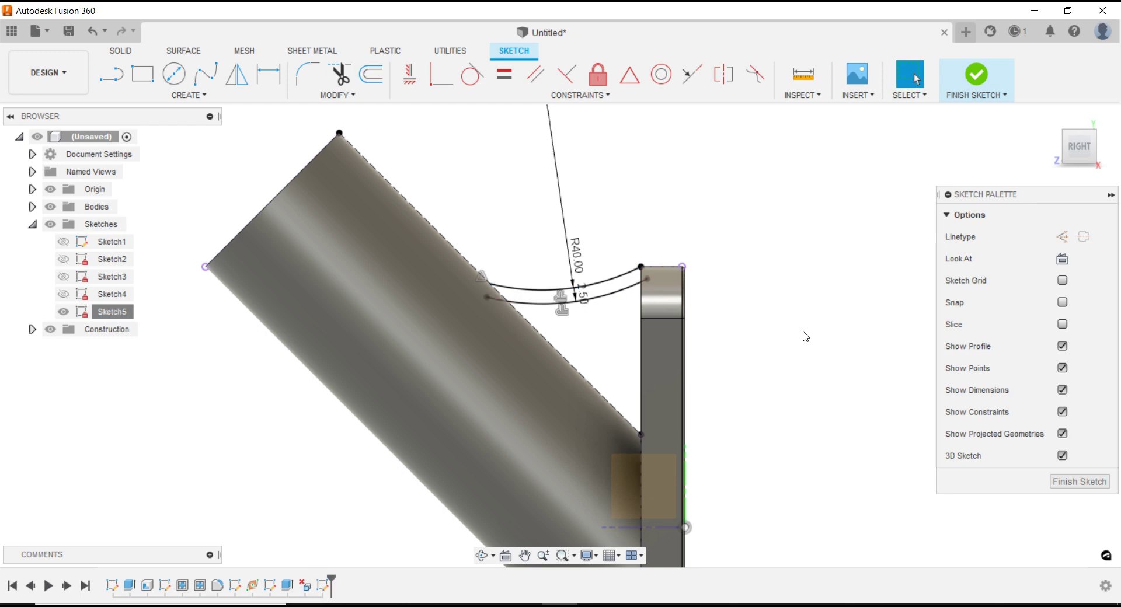
left_click(1089, 483)
Orbit the bracket to a 3D angle, zoom out, and open the SOLID CREATE dropdown
mouse_move(786, 325)
middle_mouse_down("shift")
mouse_move(766, 283)
mouse_move(788, 296)
mouse_move(751, 287)
mouse_move(791, 321)
mouse_move(793, 310)
middle_mouse_up("shift")
scroll(757, 309, "down", 3)
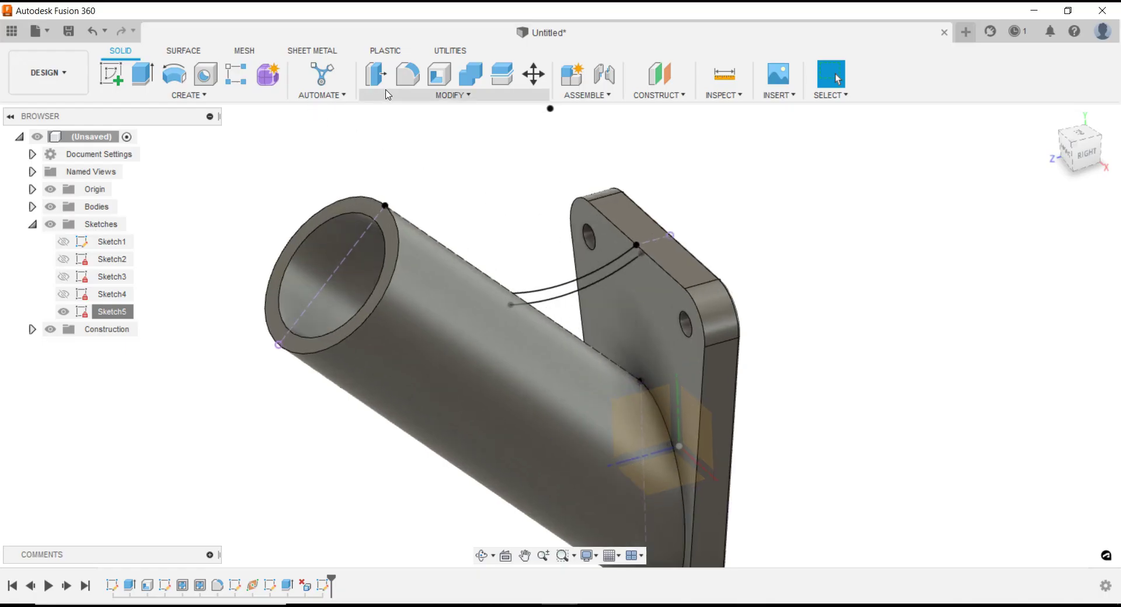
left_click(201, 94)
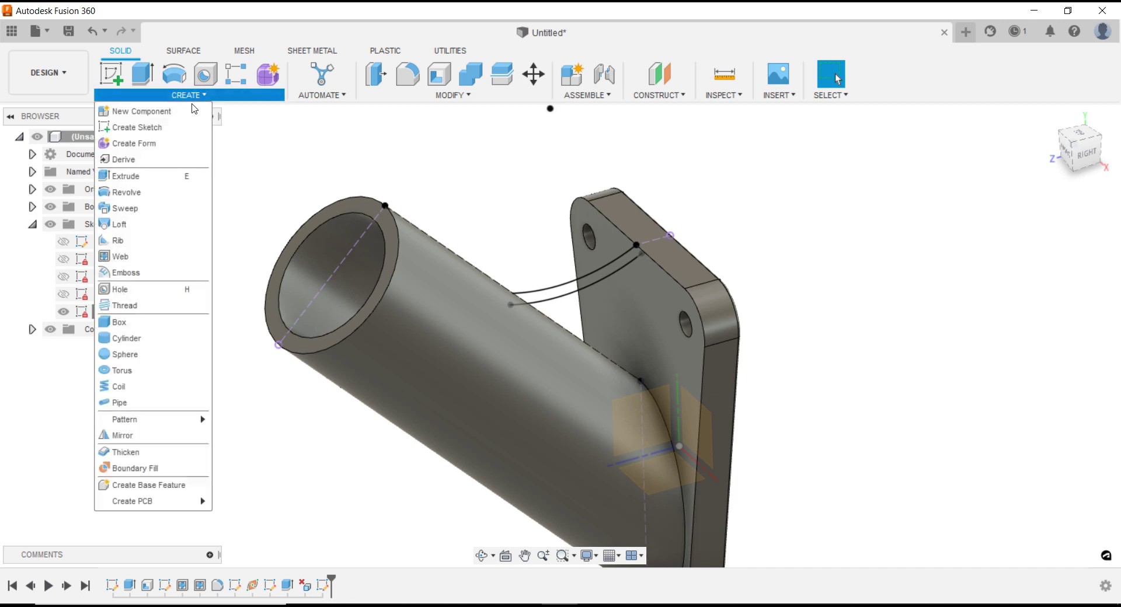
Start a rib on Sketch5's arc with a fixed-distance extent
left_click(135, 244)
left_click(579, 282)
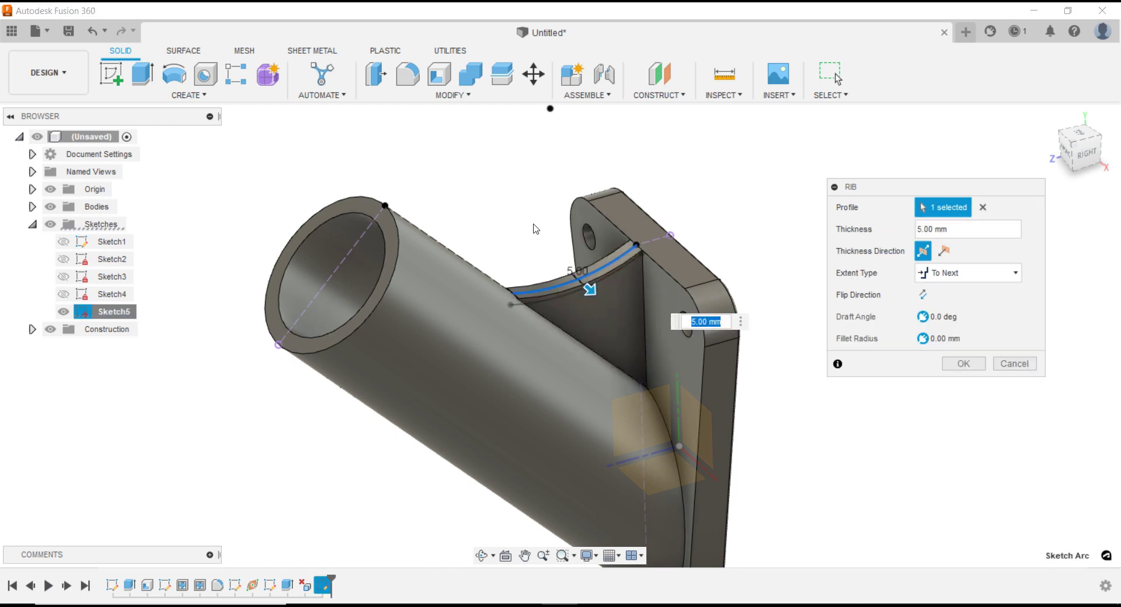
mouse_move(536, 229)
middle_mouse_down("shift")
mouse_move(623, 262)
mouse_move(631, 299)
middle_mouse_up("shift")
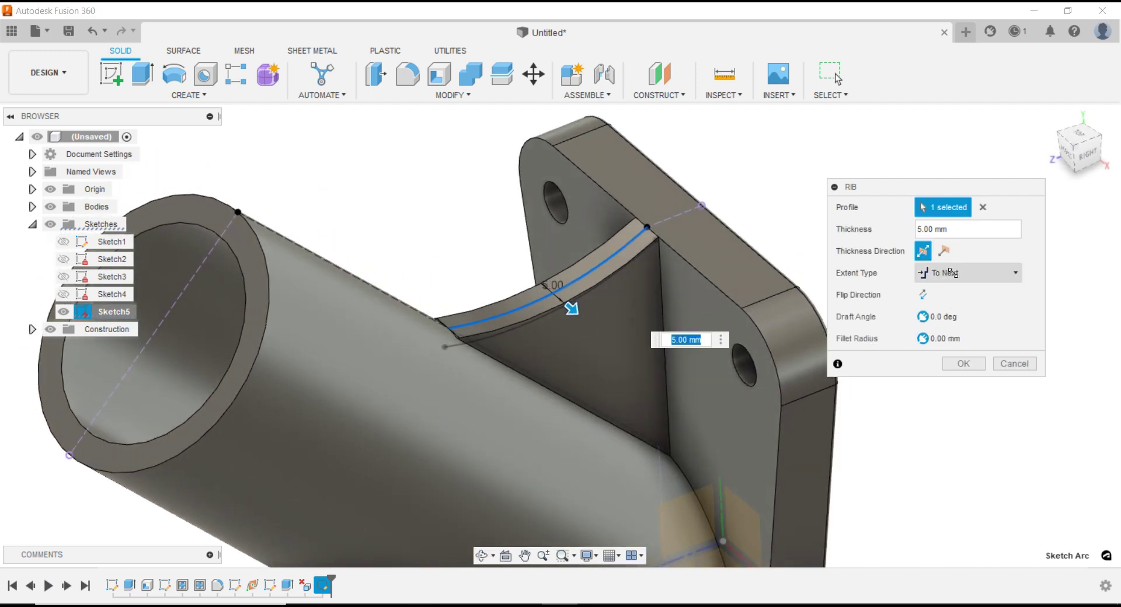
left_click(950, 279)
left_click(949, 306)
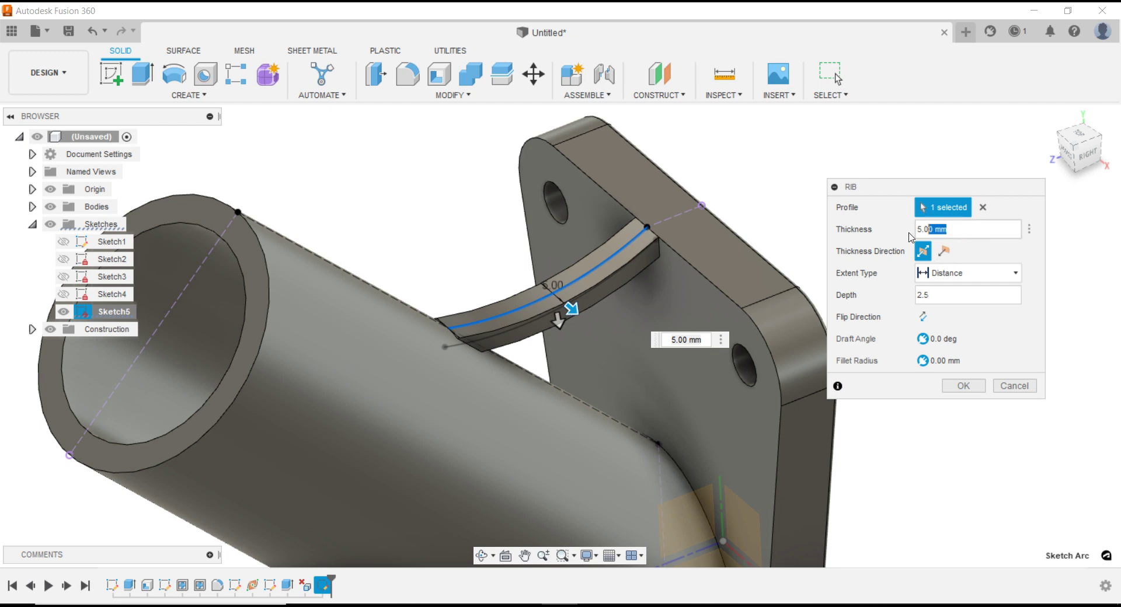
left_click(955, 234)
type("10.5")
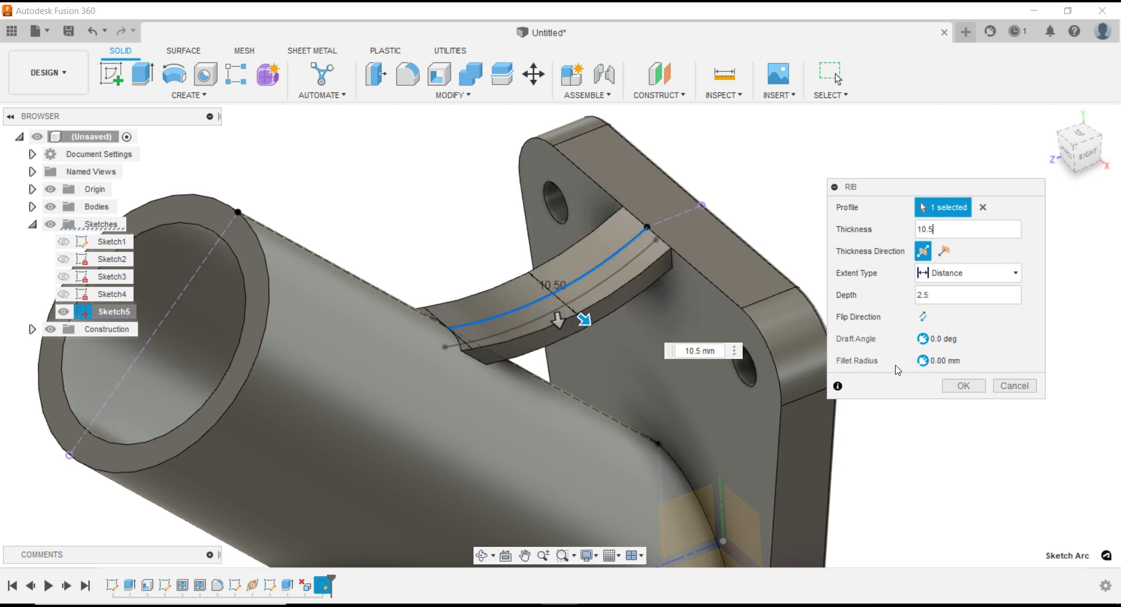
Settle the rib on a 2.5 mm distance extent at 10.5 mm thickness and create it
left_click(967, 278)
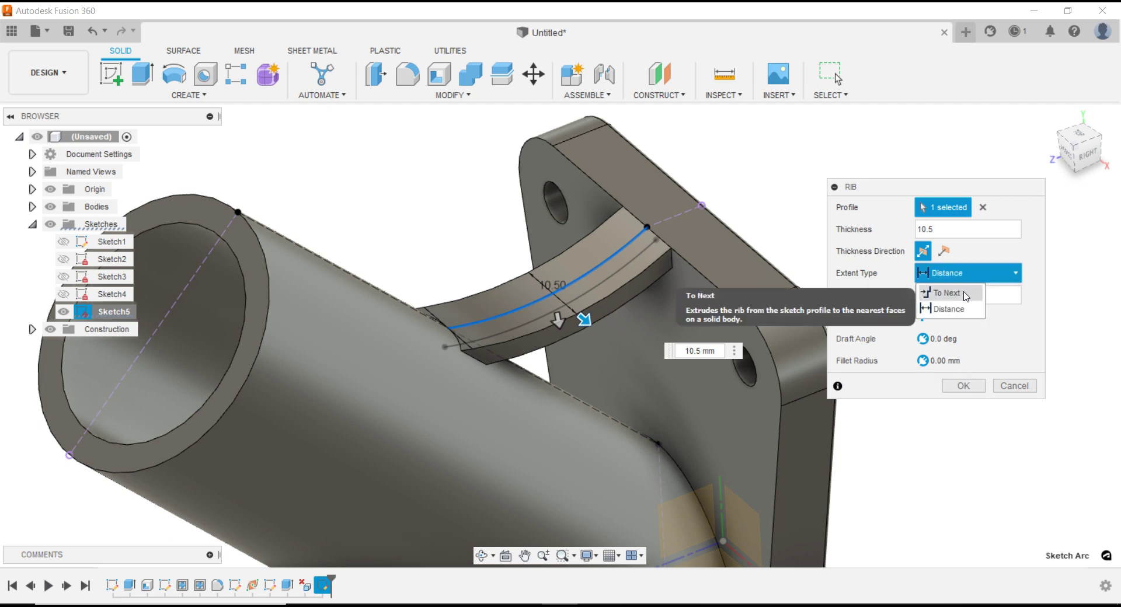
left_click(967, 294)
middle_click_drag(546, 376, 648, 361, "shift")
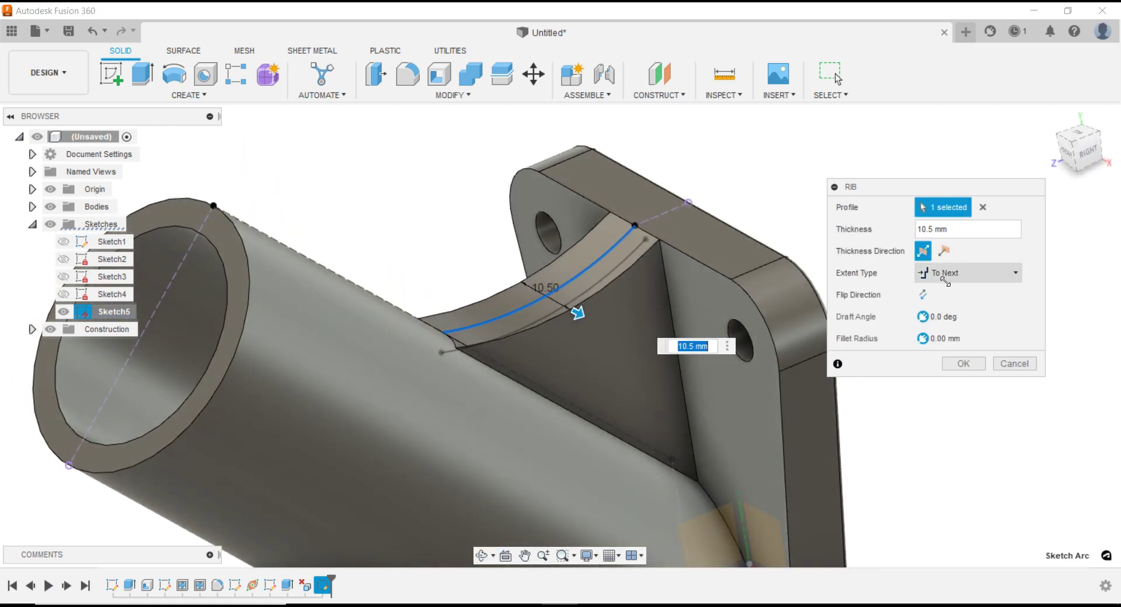
left_click(966, 273)
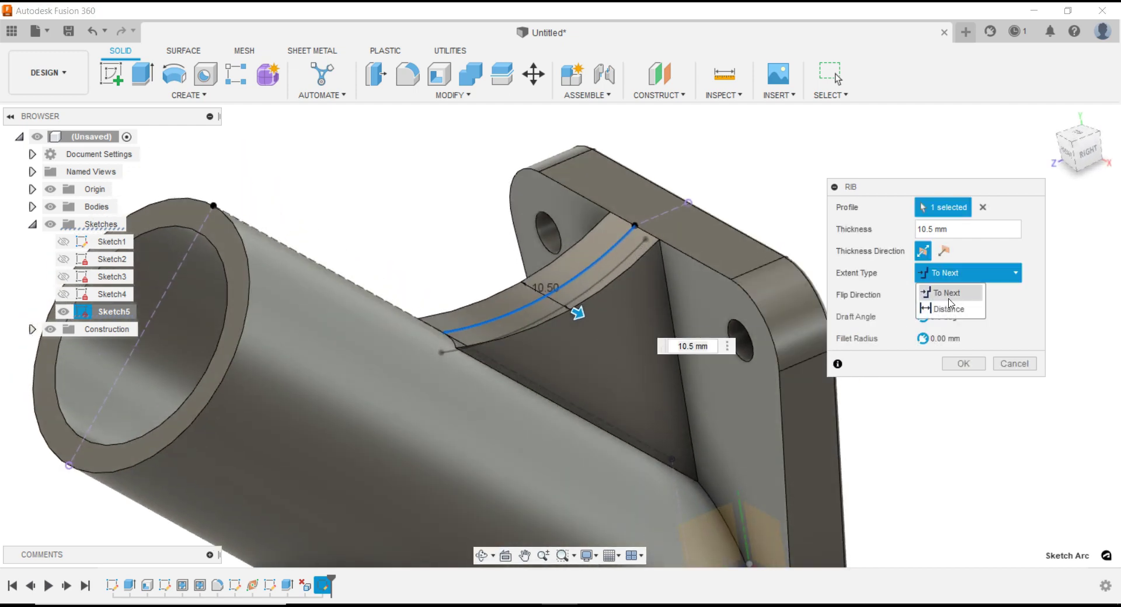
left_click(949, 305)
type("2.5")
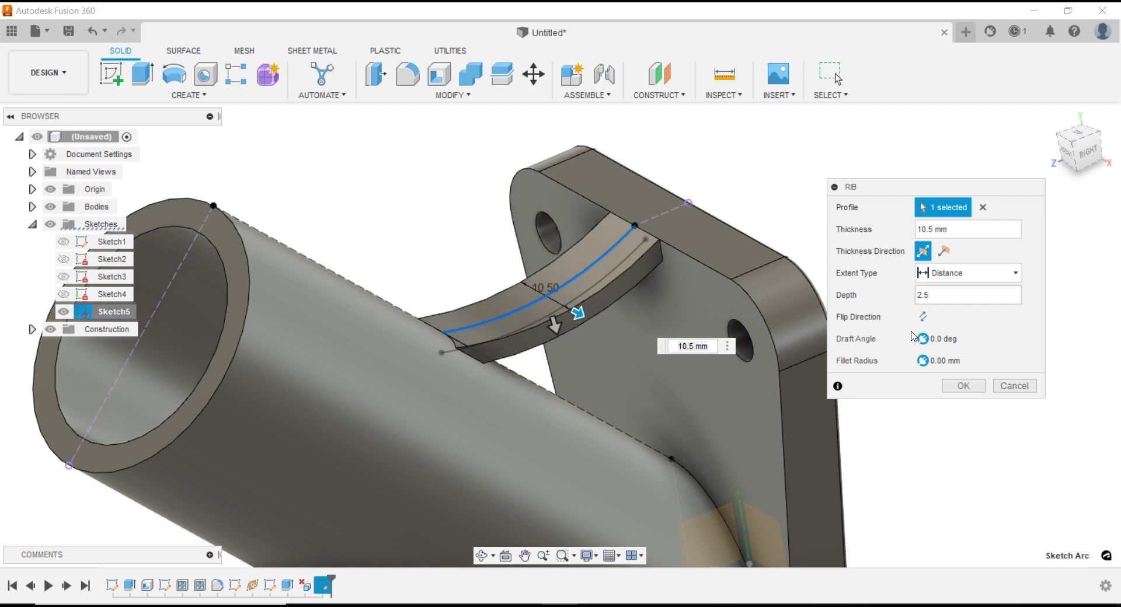
left_click(953, 388)
middle_click_drag(958, 353, 541, 252, "shift")
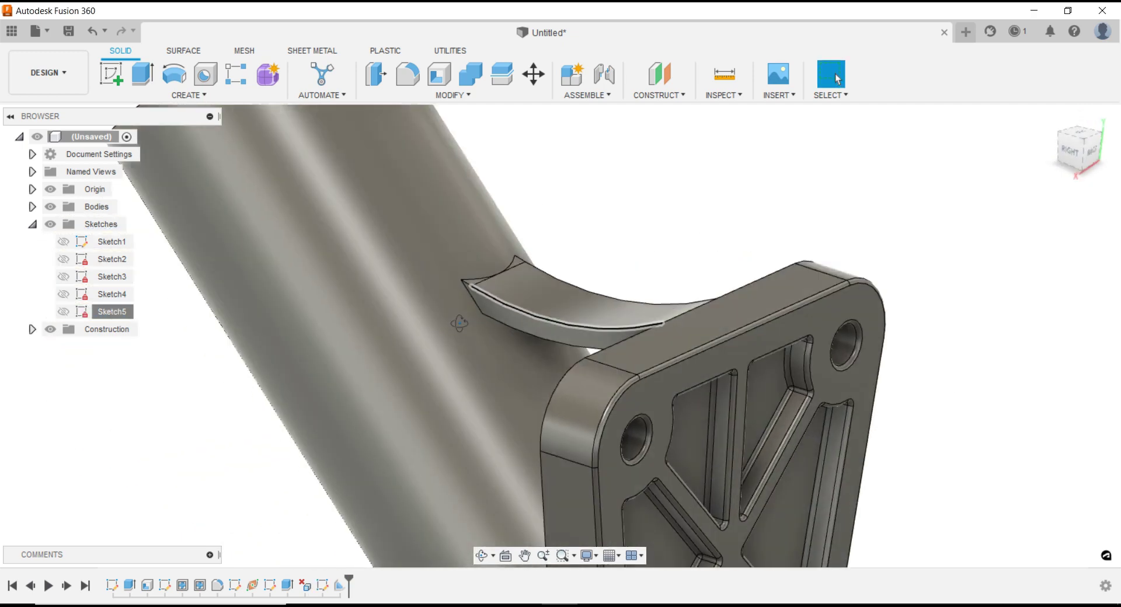
Delete the rib's upper and lower triangular end faces
scroll(541, 252, "up", 3)
scroll(533, 251, "up", 2)
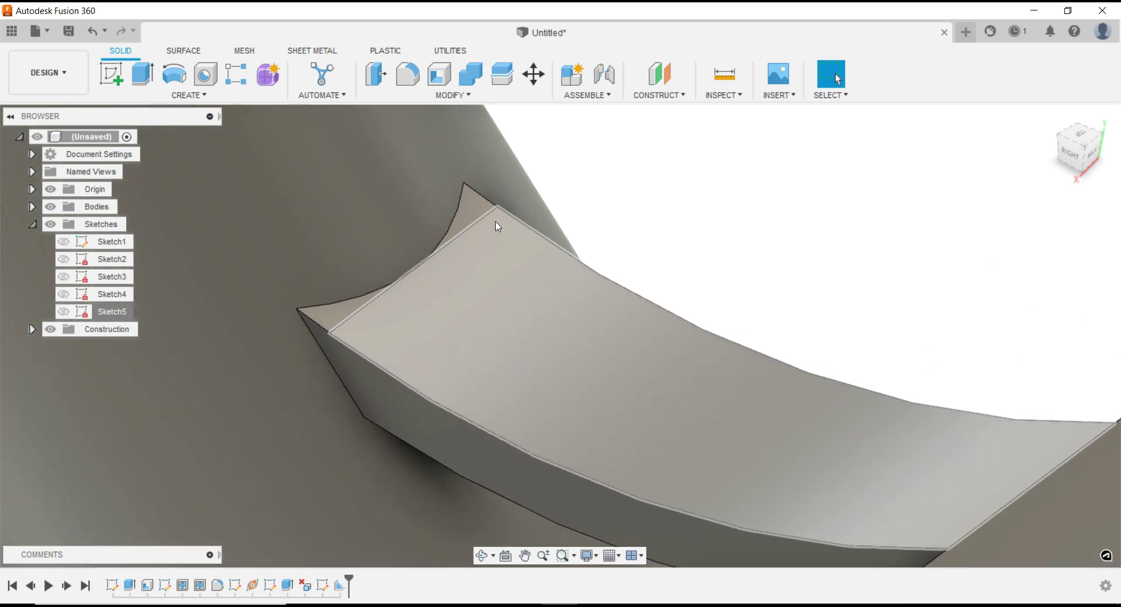
left_click(476, 217)
left_click(343, 315)
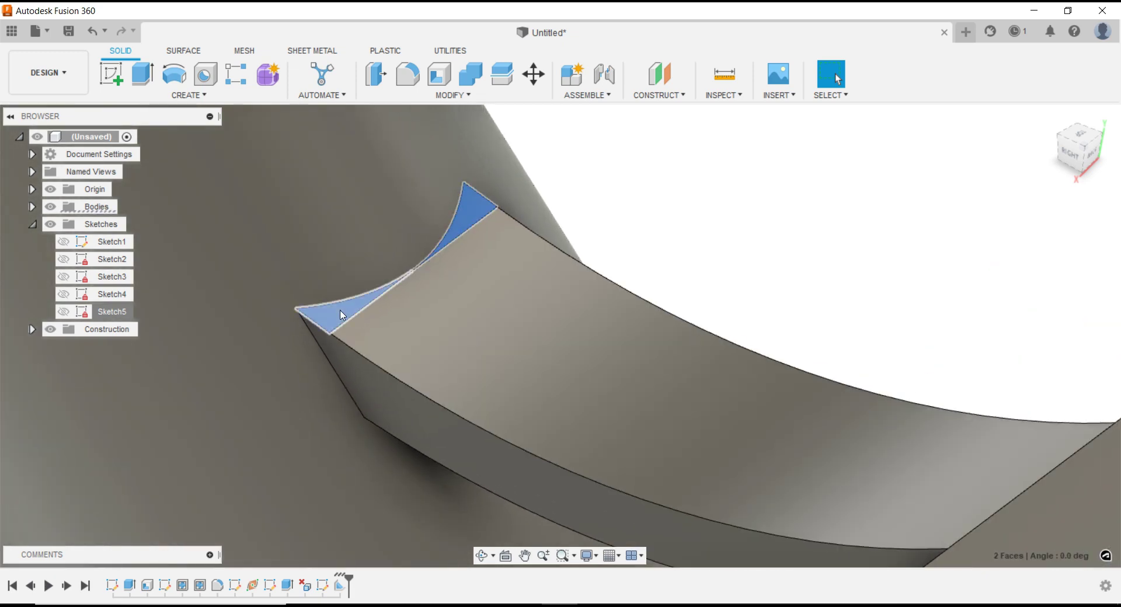
right_click(342, 315)
left_click(325, 299)
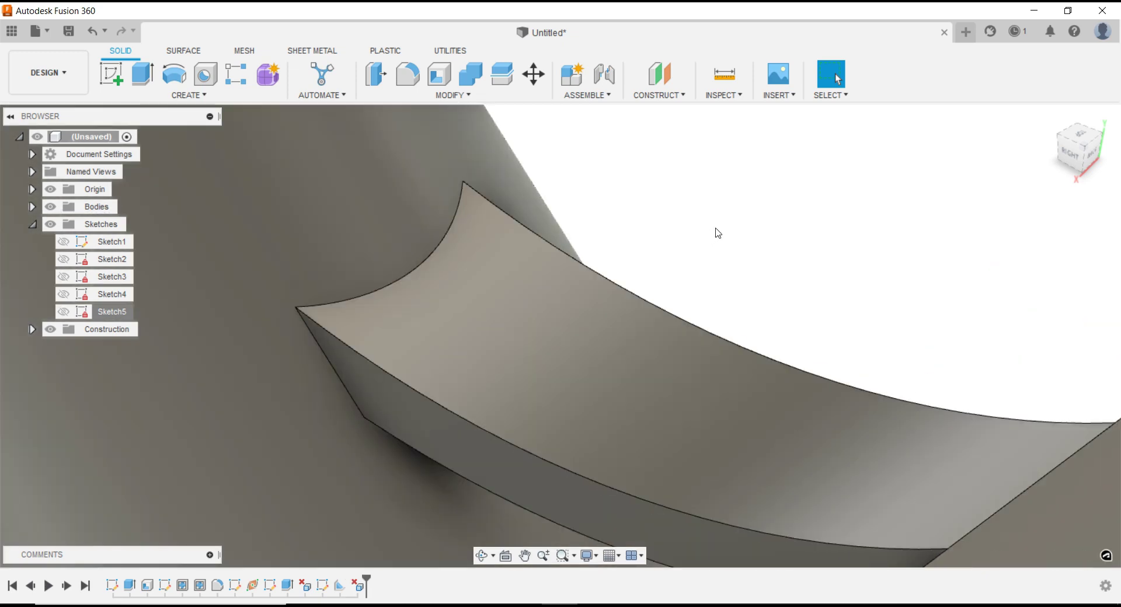
Make Sketch5 visible again and open the solid CREATE list
scroll(719, 233, "down", 5)
middle_click_drag(720, 252, 776, 233, "shift")
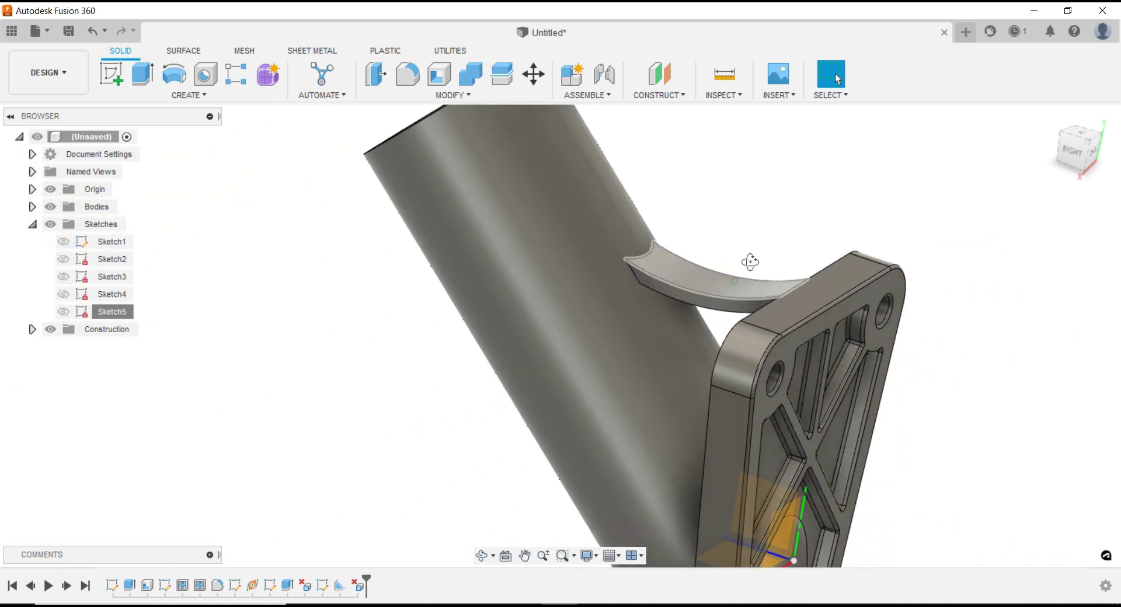
left_click(63, 311)
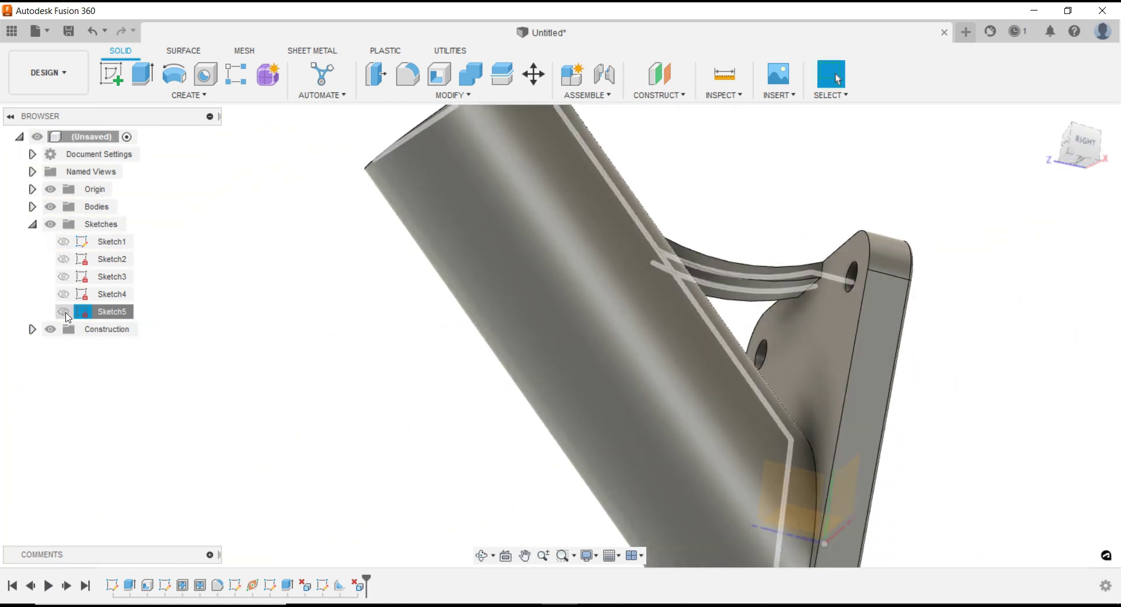
left_click(206, 96)
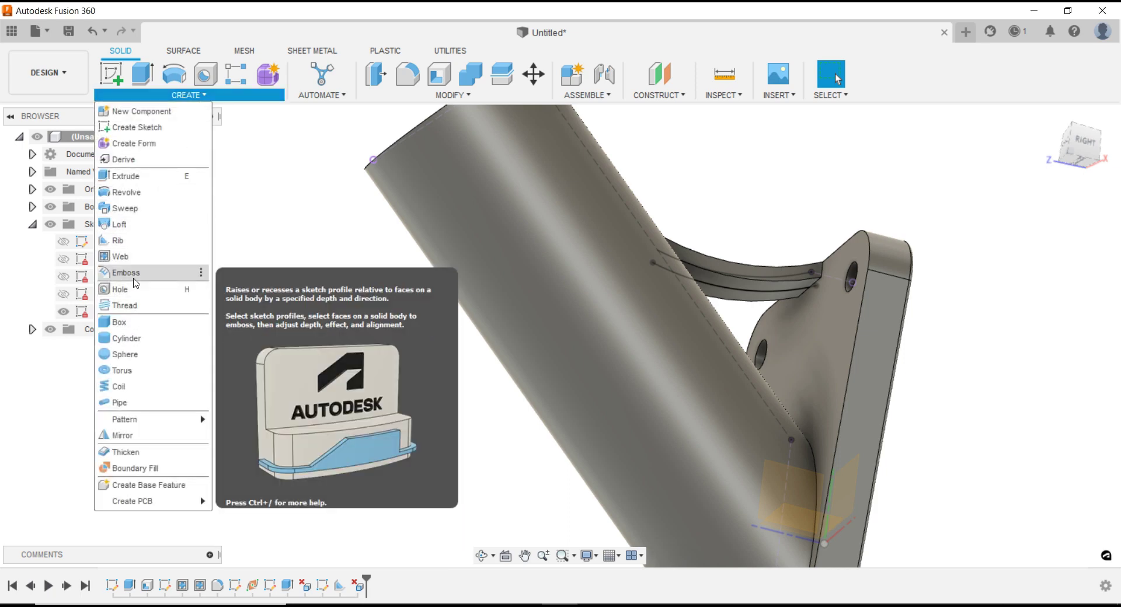
Create a rib on the arc extending To Next, replacing the 10.50 mm thickness with 5 mm
left_click(118, 241)
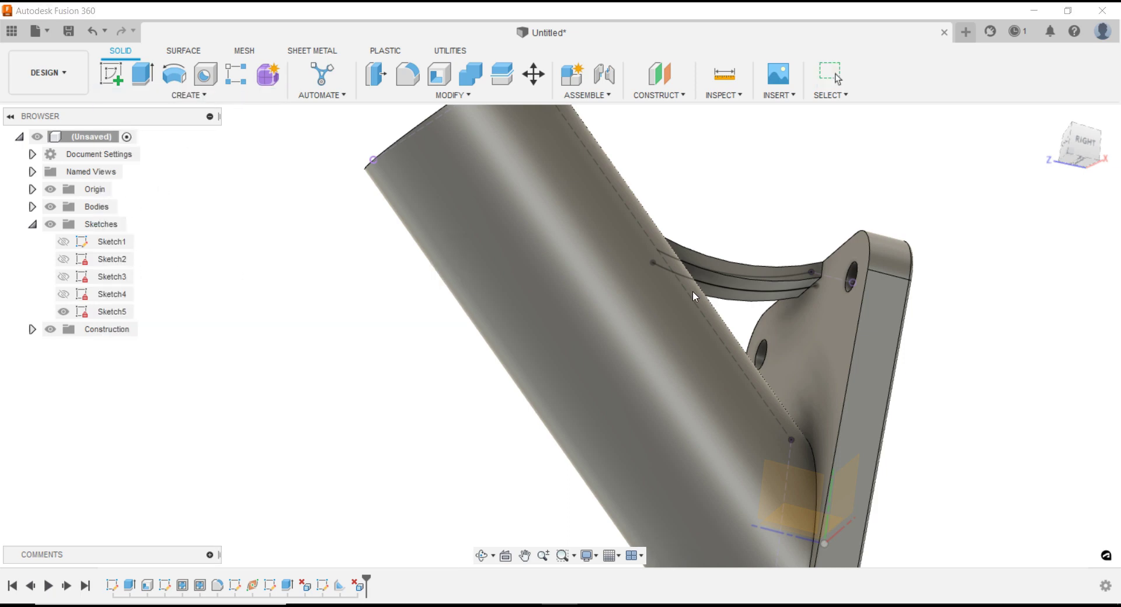
left_click(764, 299)
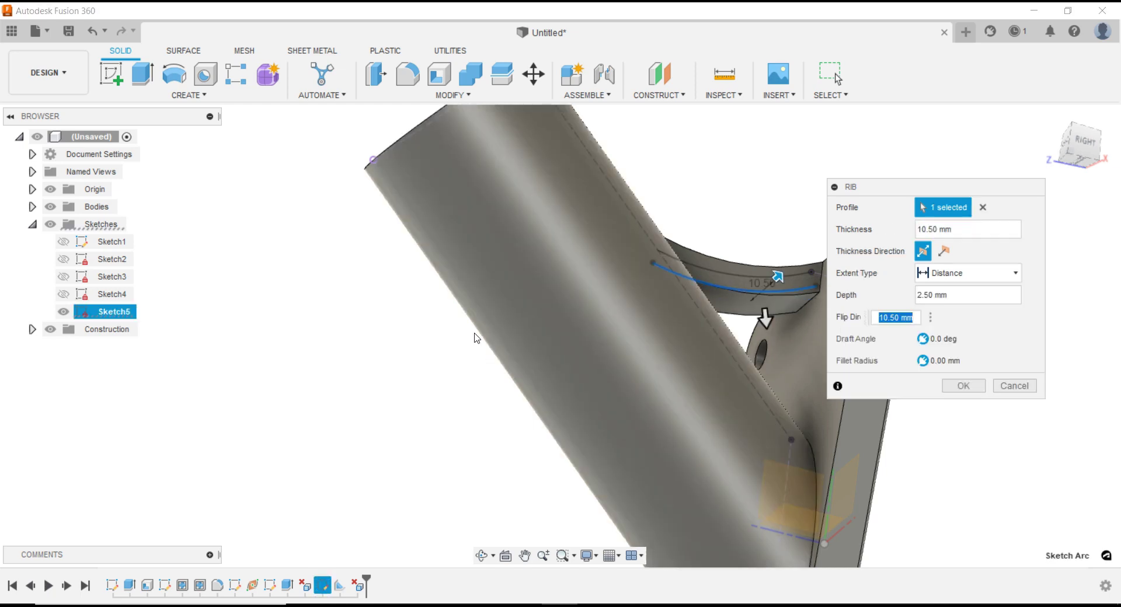
left_click(964, 273)
left_click(959, 287)
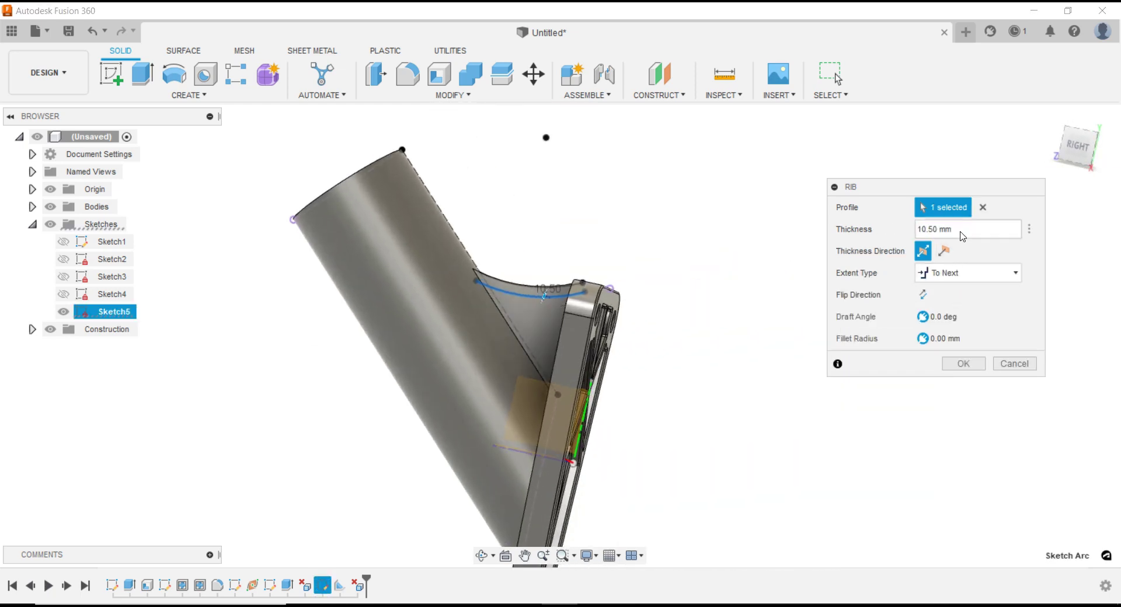
left_click_drag(962, 233, 880, 231)
type("5")
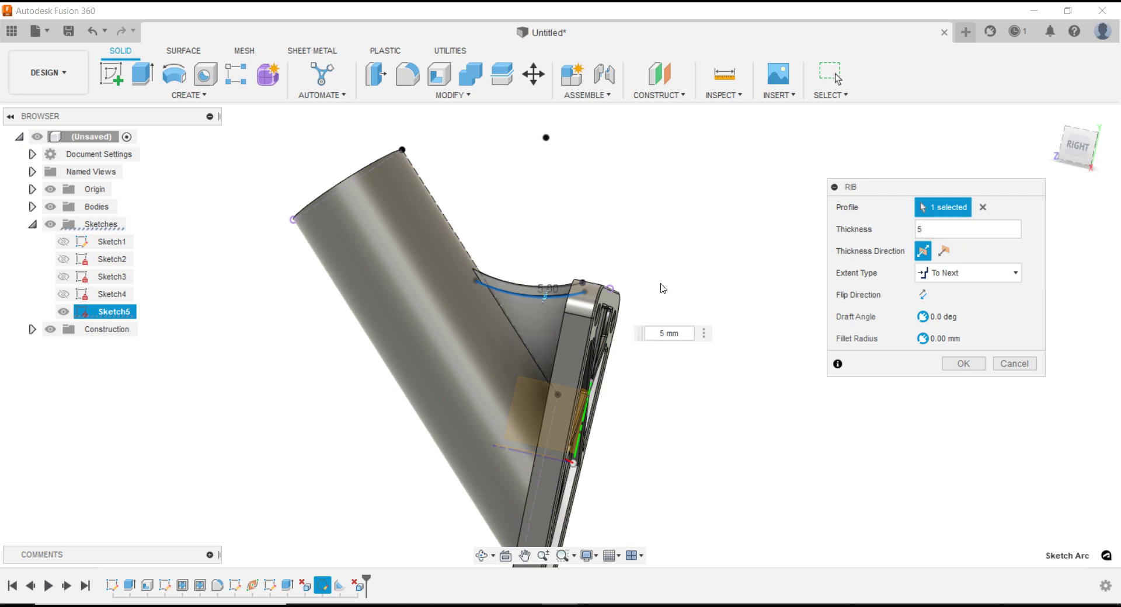
mouse_move(668, 261)
middle_mouse_down("shift")
mouse_move(723, 296)
mouse_move(713, 330)
middle_mouse_up("shift")
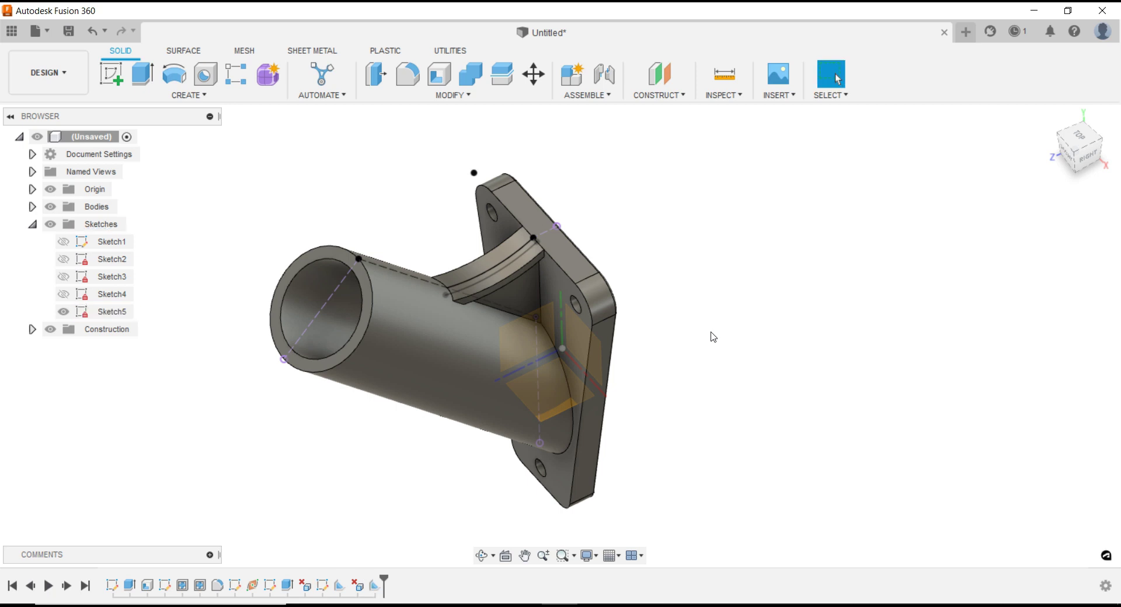
Hide the Origin planes and Sketch5, leaving the bracket in a three-quarter view
left_click(47, 194)
left_click(48, 193)
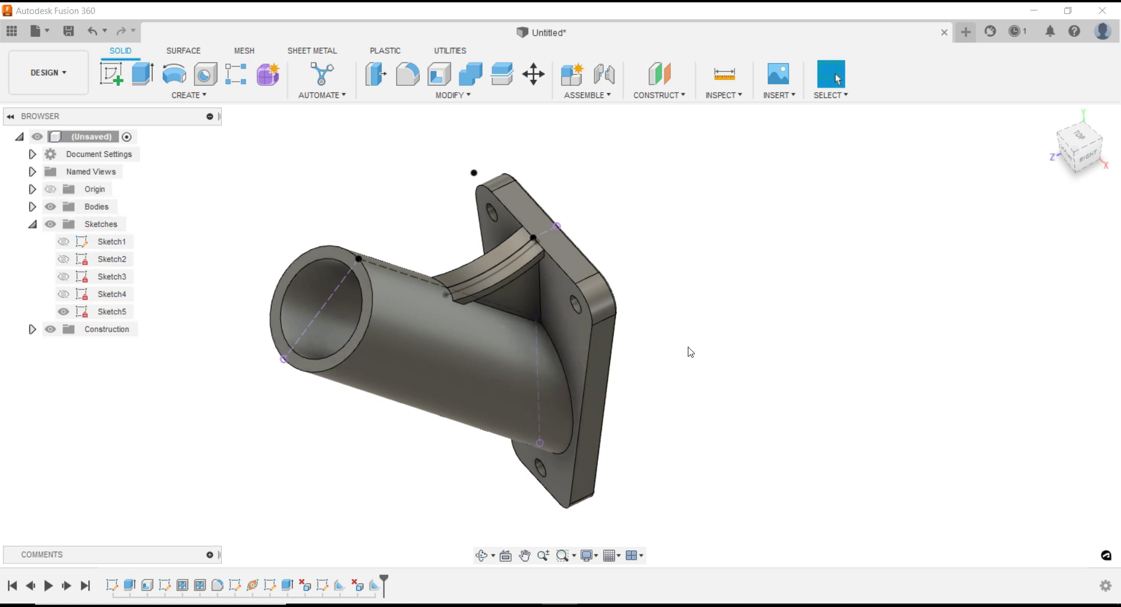
middle_click_drag(688, 349, 626, 273, "shift")
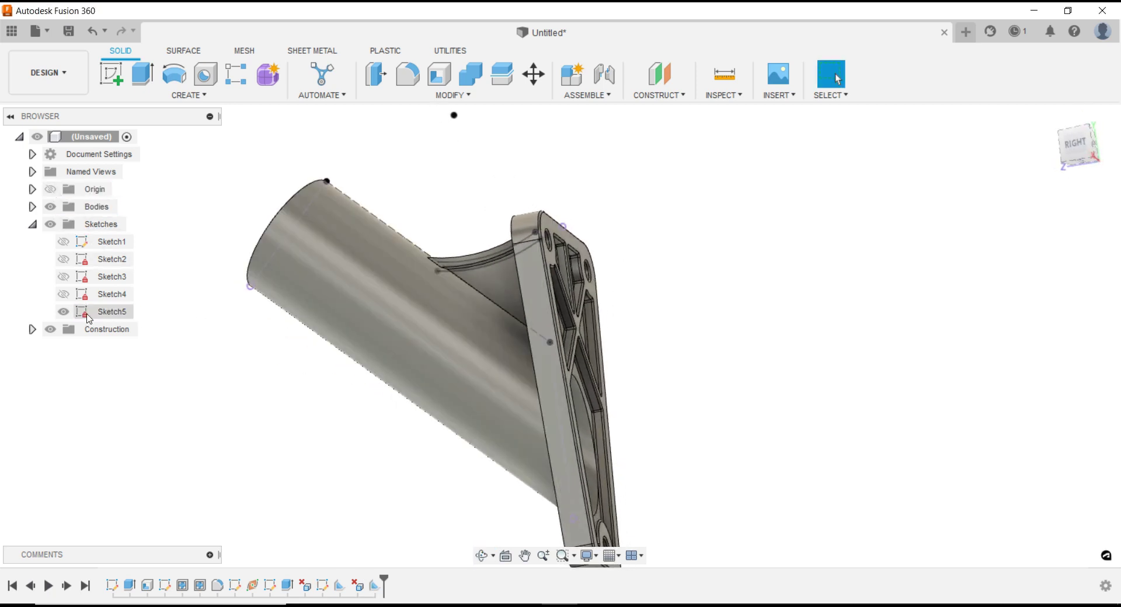
left_click(63, 311)
middle_click_drag(451, 245, 643, 175, "shift")
mouse_move(514, 244)
middle_mouse_down("shift")
mouse_move(532, 270)
mouse_move(713, 311)
mouse_move(679, 388)
middle_mouse_up("shift")
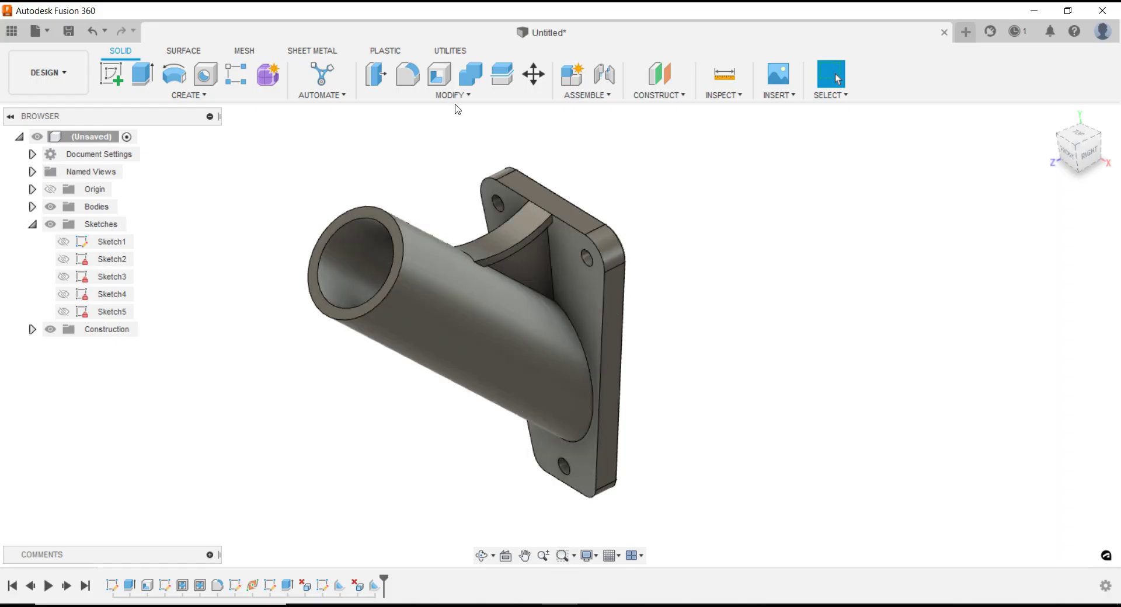
Start a variable fillet on the tube-to-plate edge with 1 mm start and end radii
left_click(407, 74)
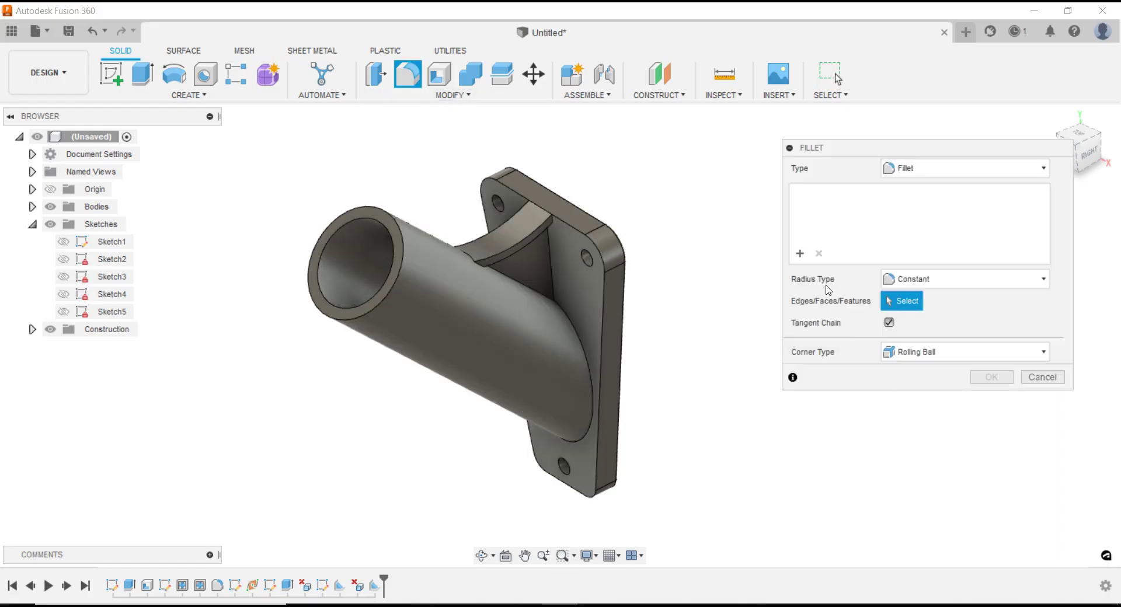
left_click(929, 281)
left_click(933, 336)
left_click(584, 342)
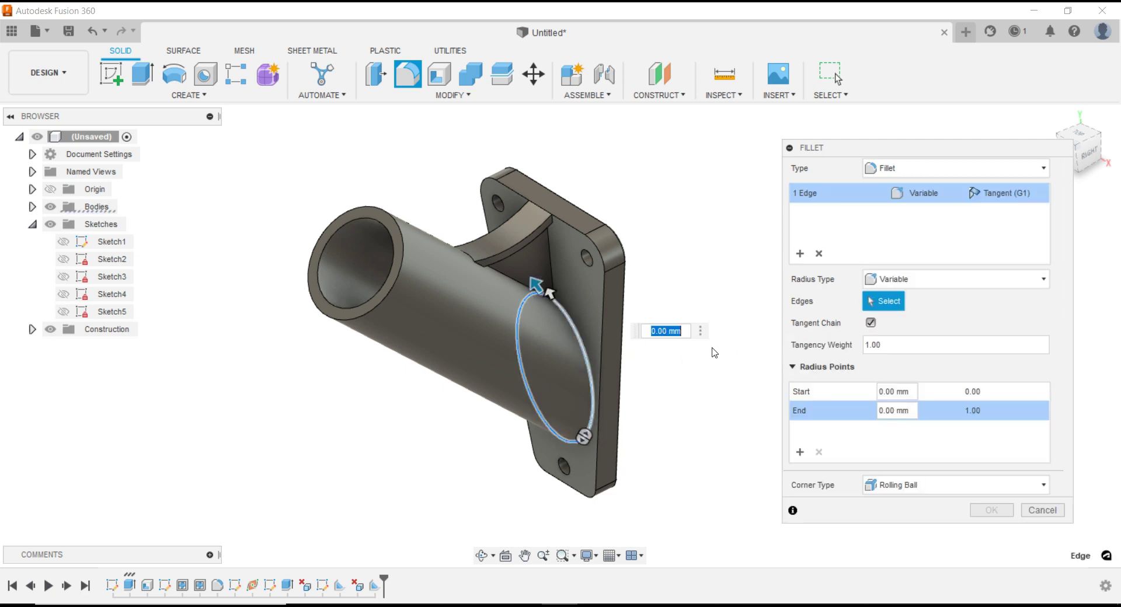
left_click(888, 392)
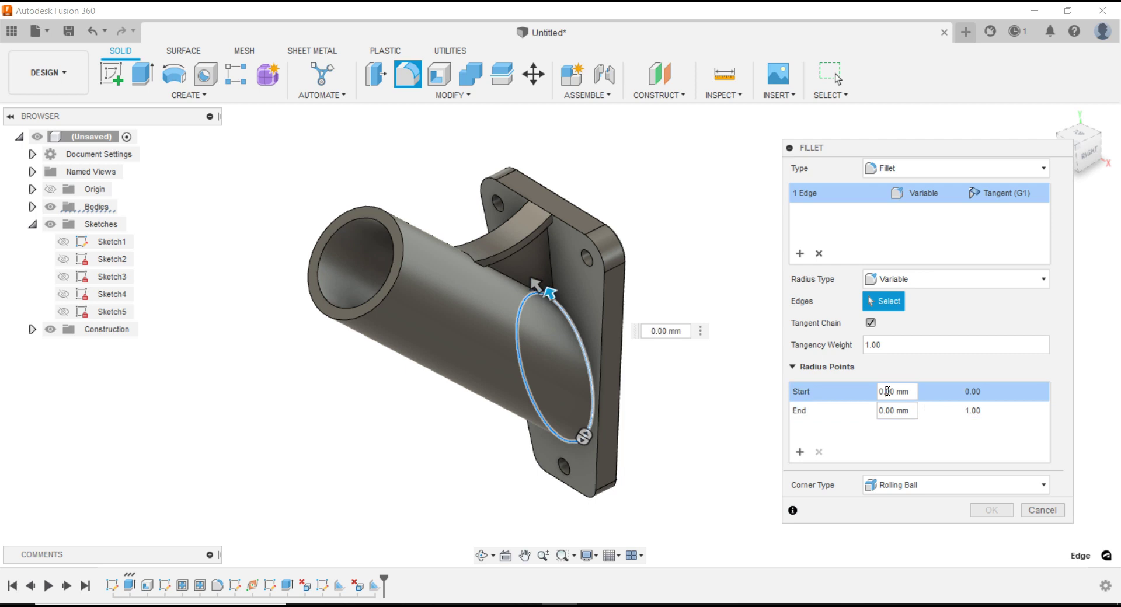
left_click(897, 392)
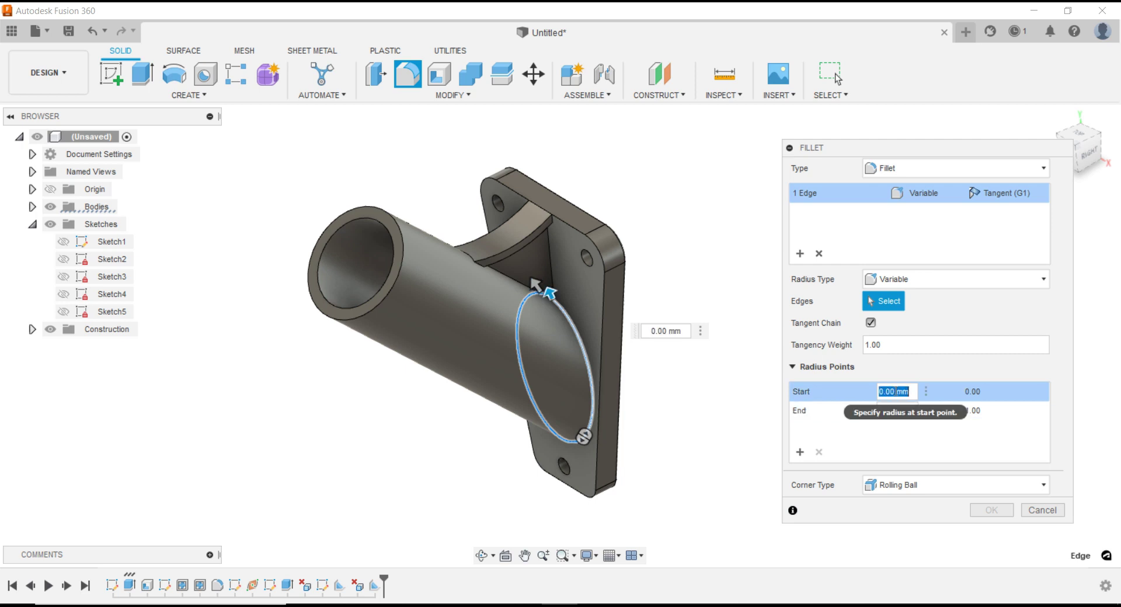
type("1")
left_click(894, 411)
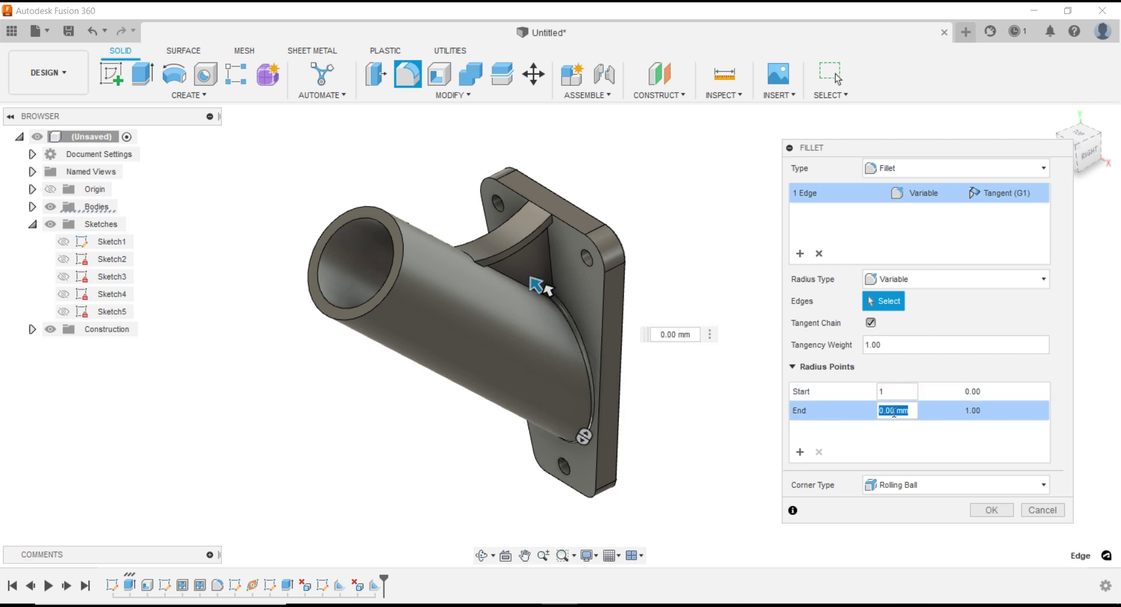
type("1")
left_click(890, 390)
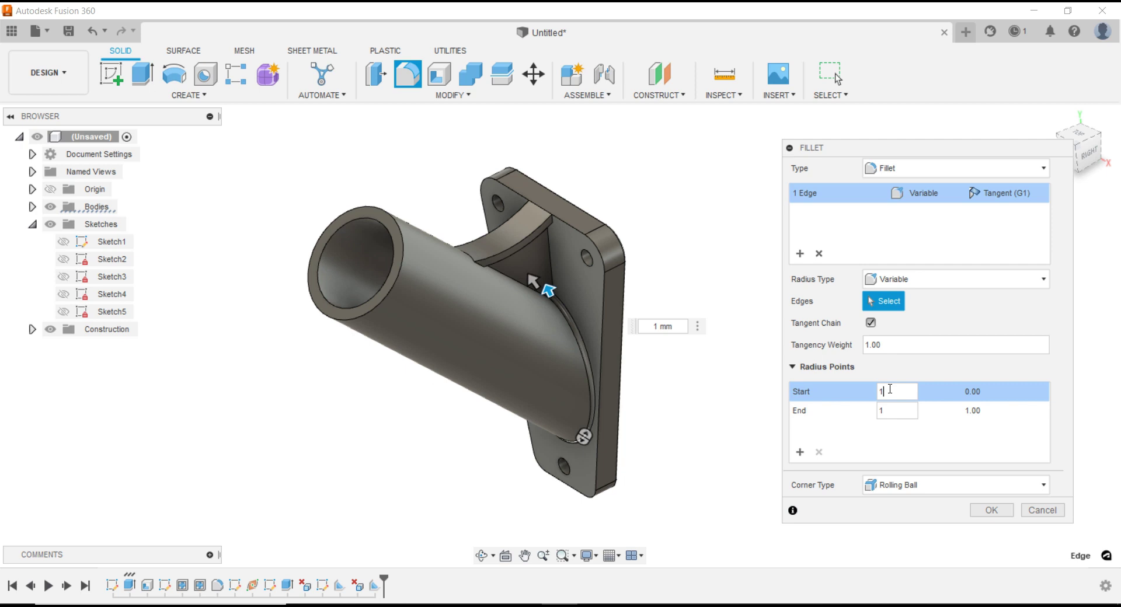
left_click(799, 450)
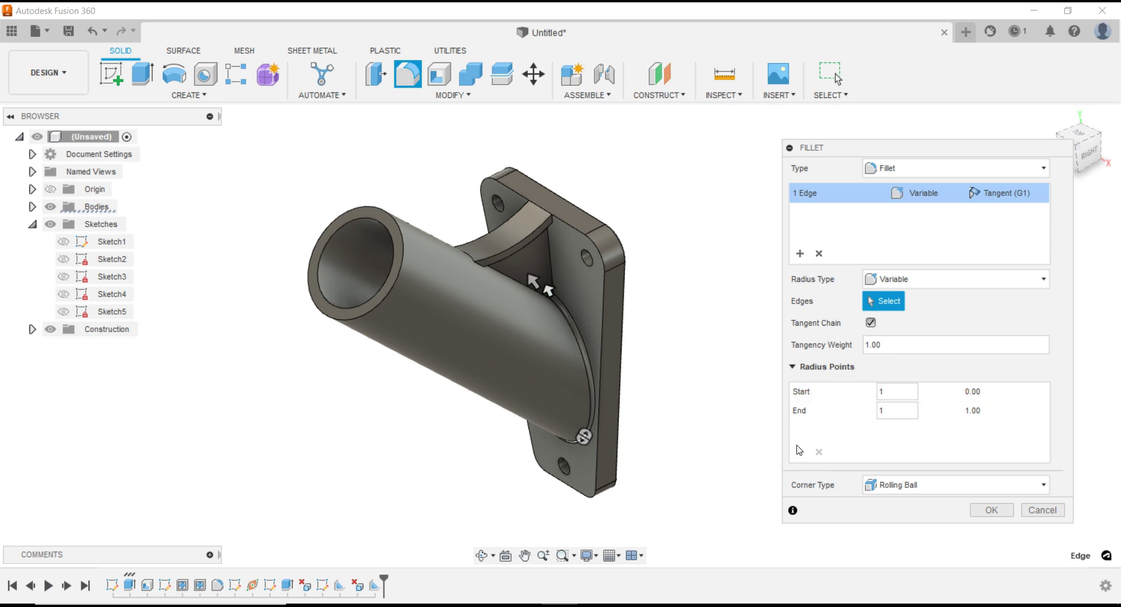
Add intermediate radius points along the edge, giving mid-edge Point 2 a 15 mm radius
left_click(591, 389)
type("3")
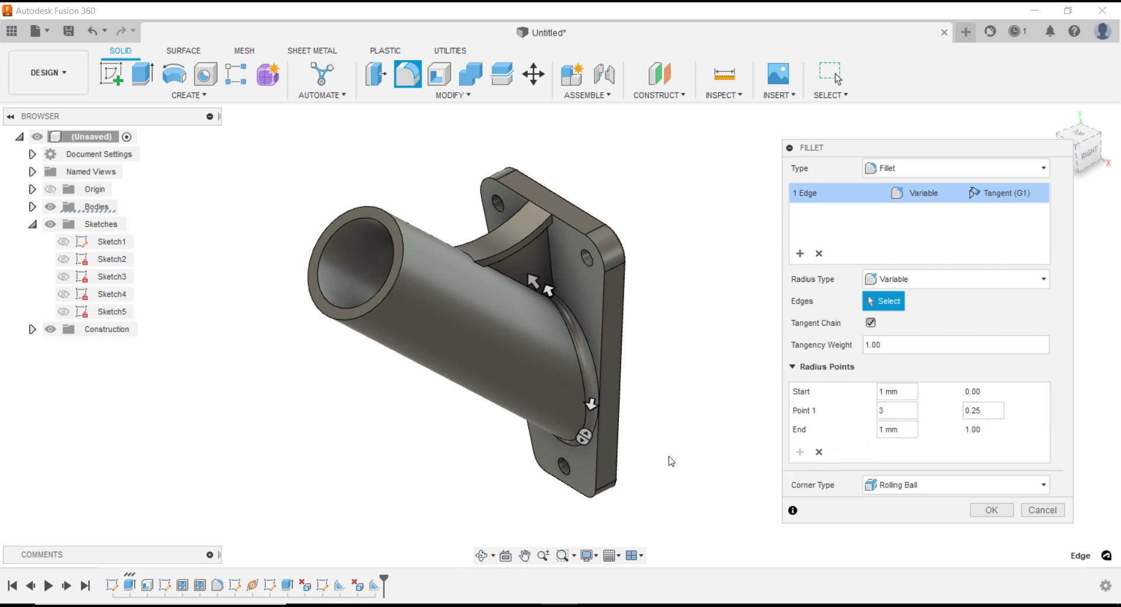
mouse_move(668, 460)
middle_mouse_down("shift")
mouse_move(670, 408)
mouse_move(582, 480)
middle_mouse_up("shift")
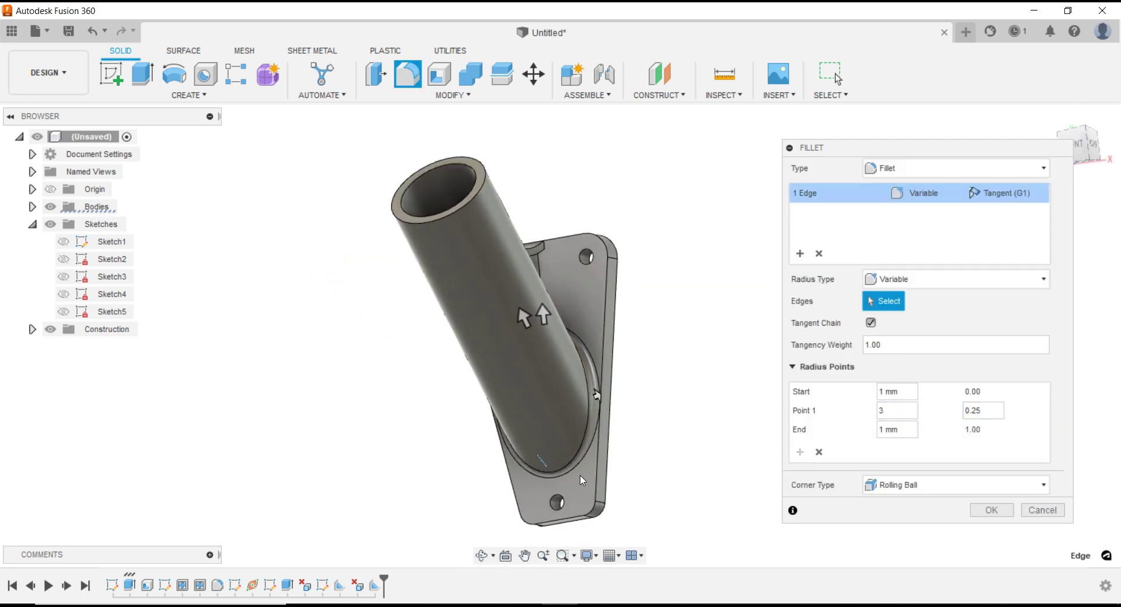
left_click(561, 479)
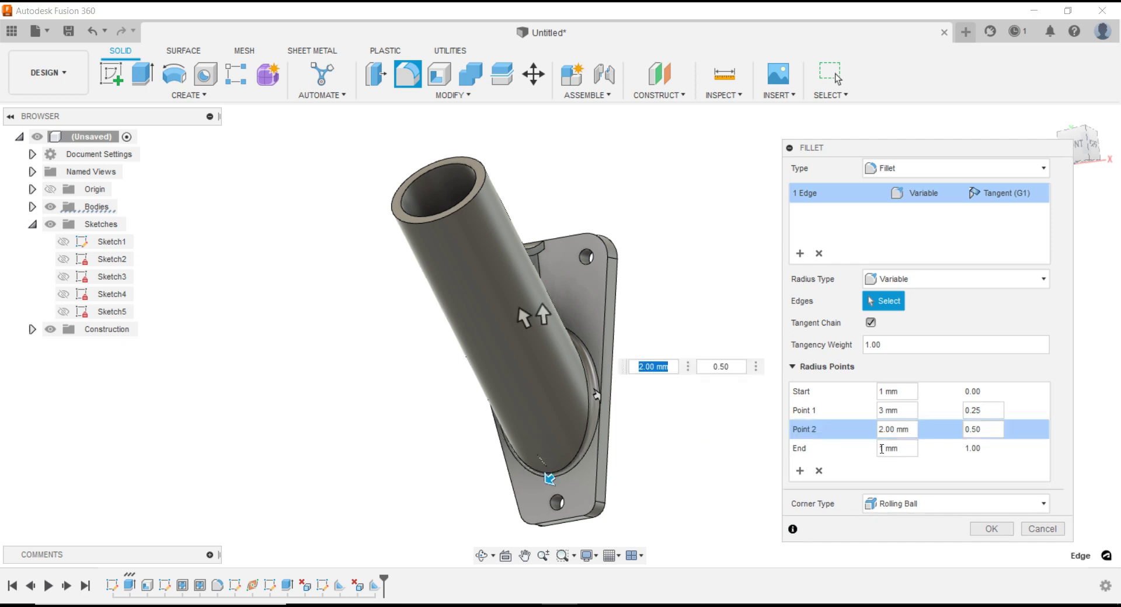
left_click(910, 431)
type("15")
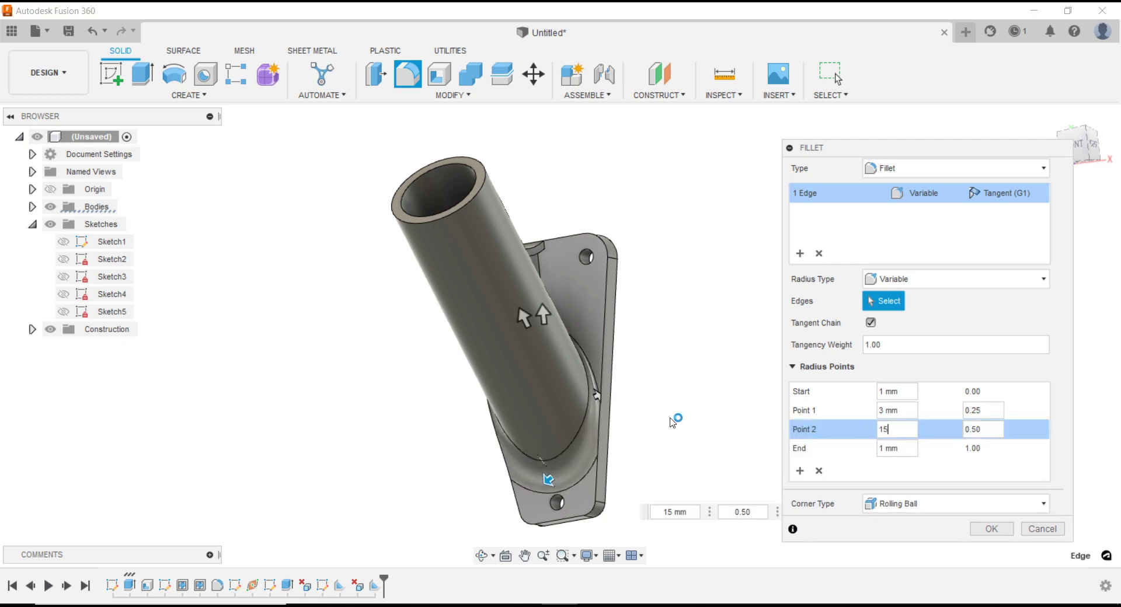
middle_click_drag(676, 420, 714, 406, "shift")
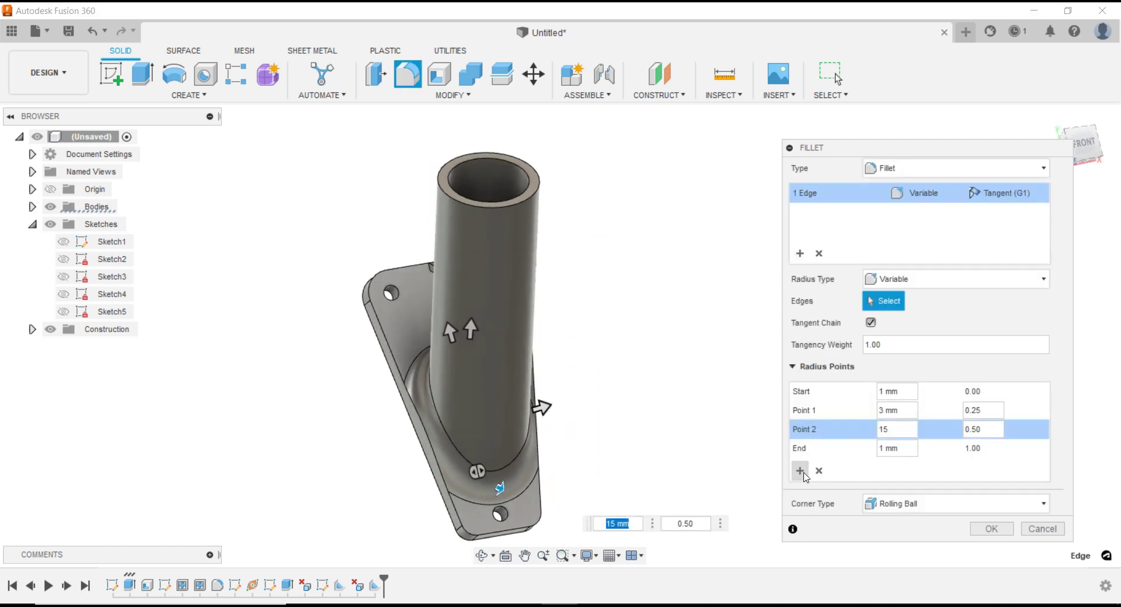
left_click(685, 462)
Add Point 3 at 0.75 with a 3 mm radius and apply the variable fillet
left_click(430, 437)
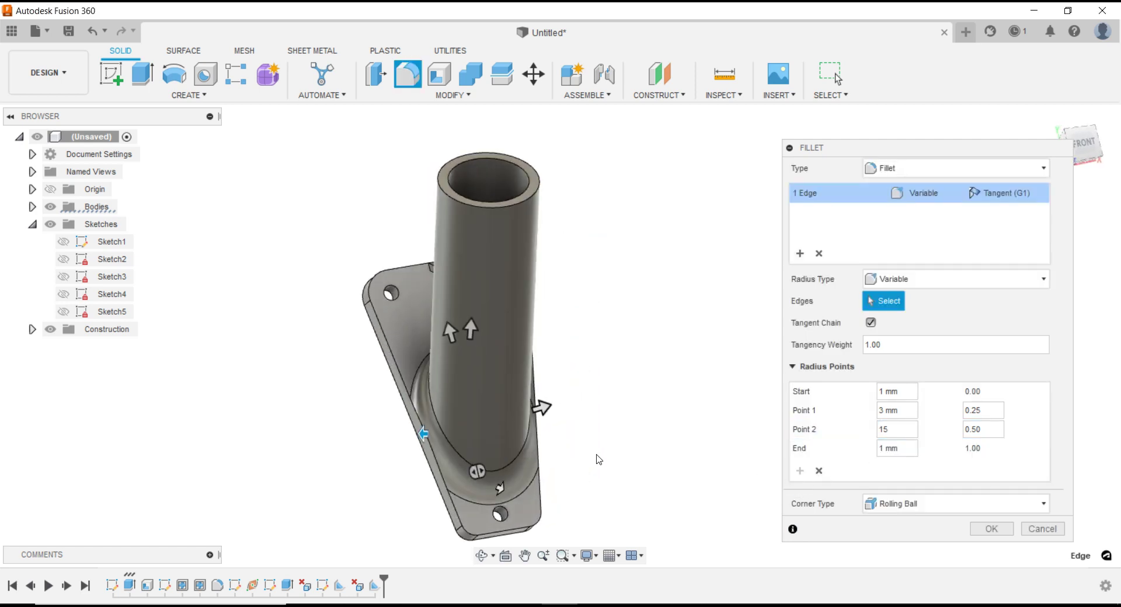
mouse_move(897, 449)
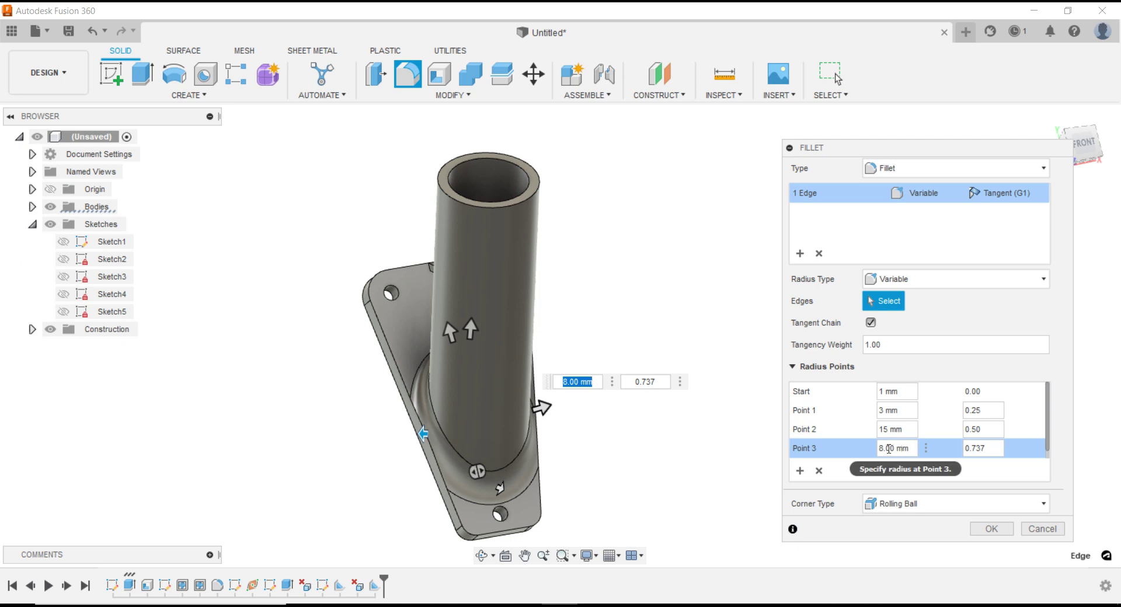
left_click(895, 449)
double_click(897, 449)
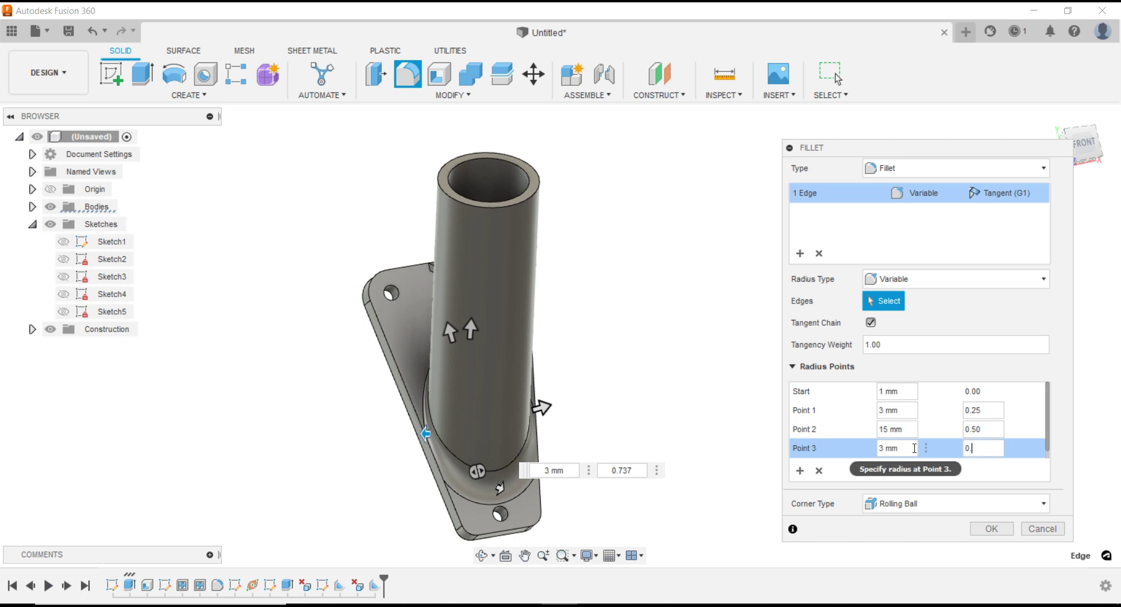
key("Return")
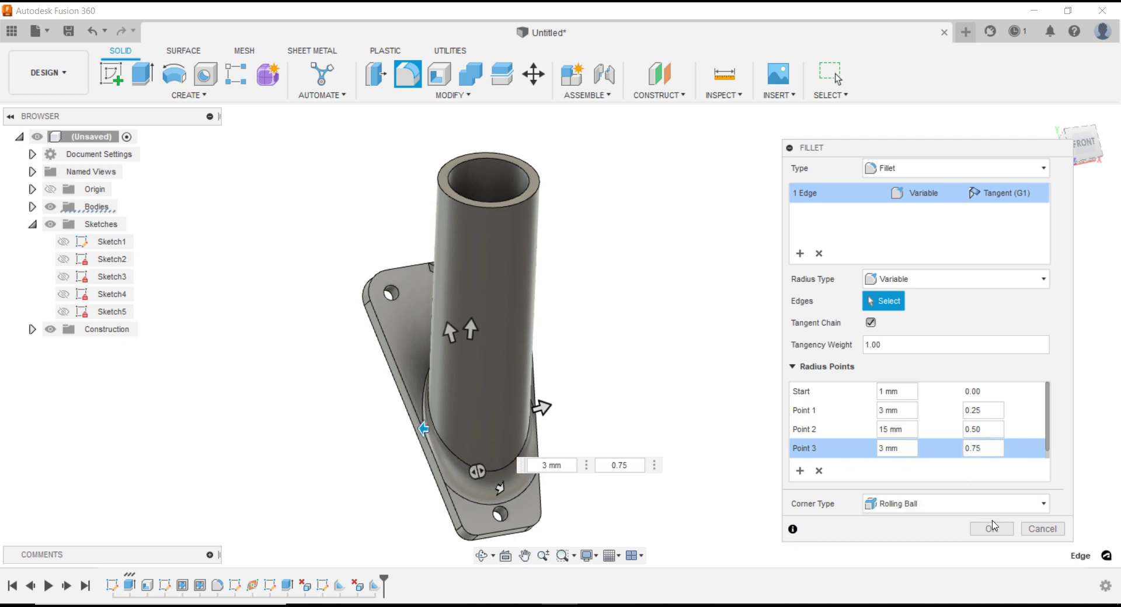
scroll(1050, 429, "down", 1)
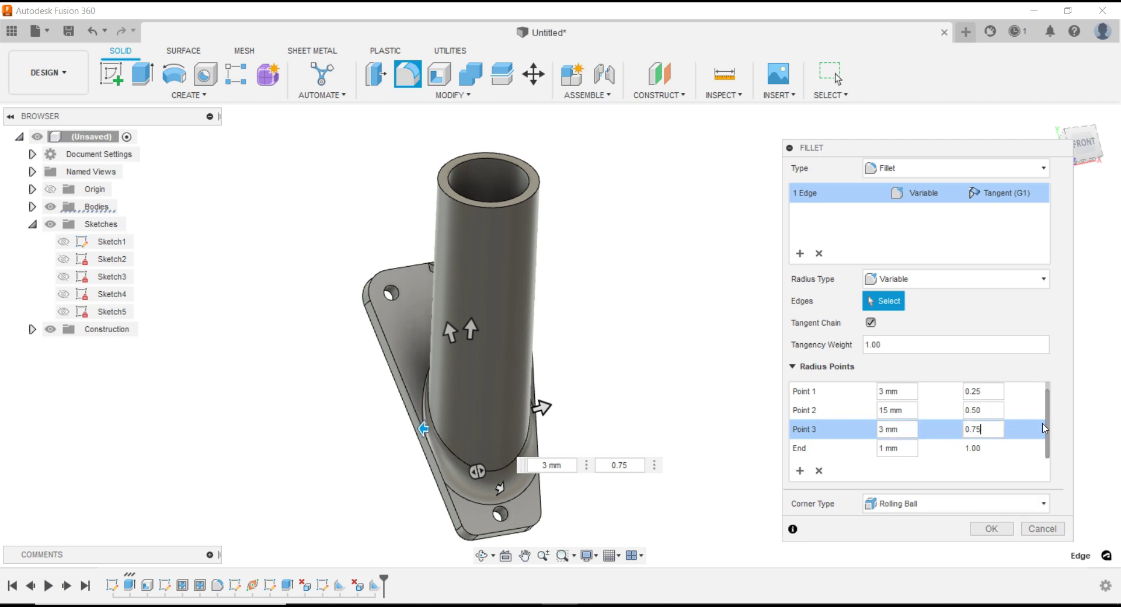
left_click_drag(941, 153, 890, 72)
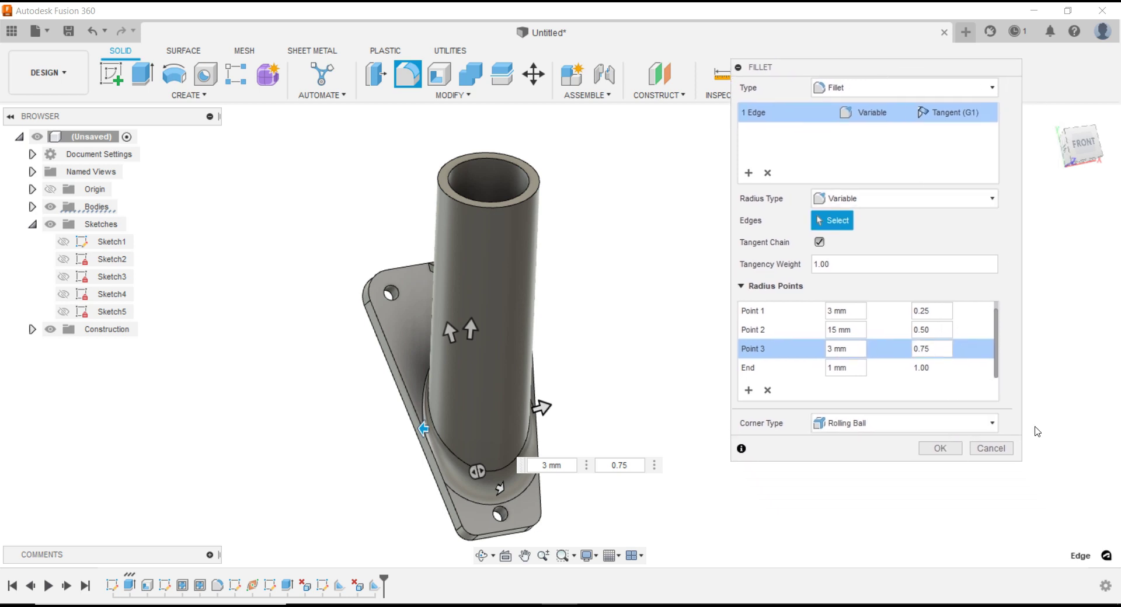
left_click(940, 450)
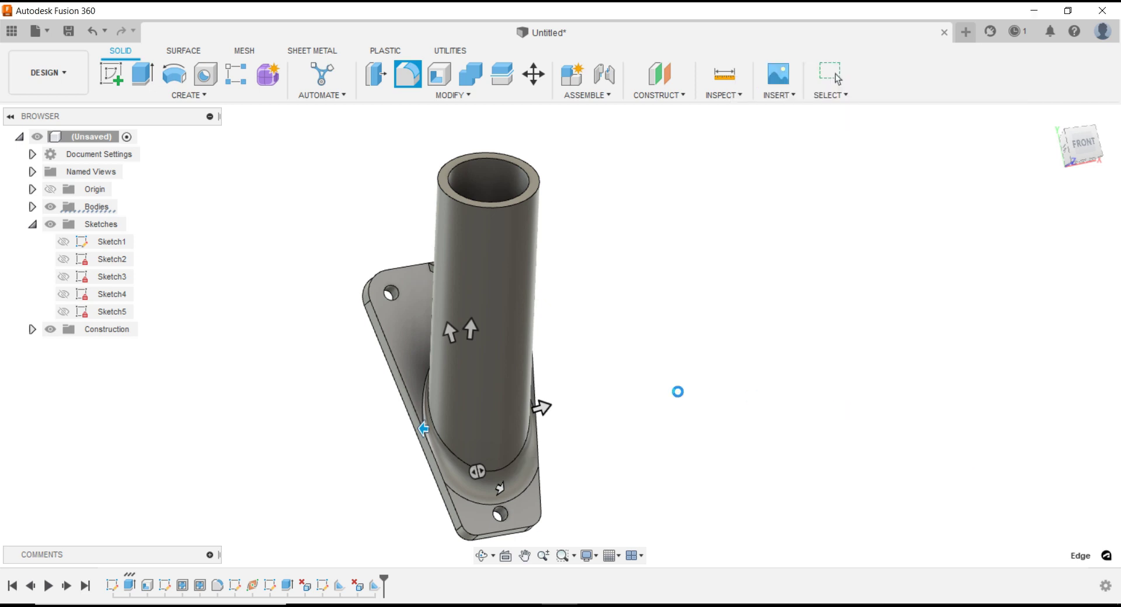
Check the reference drawing and make Sketch3 visible on the model again
mouse_move(658, 417)
middle_mouse_down("shift")
mouse_move(497, 422)
mouse_move(563, 445)
middle_mouse_up("shift")
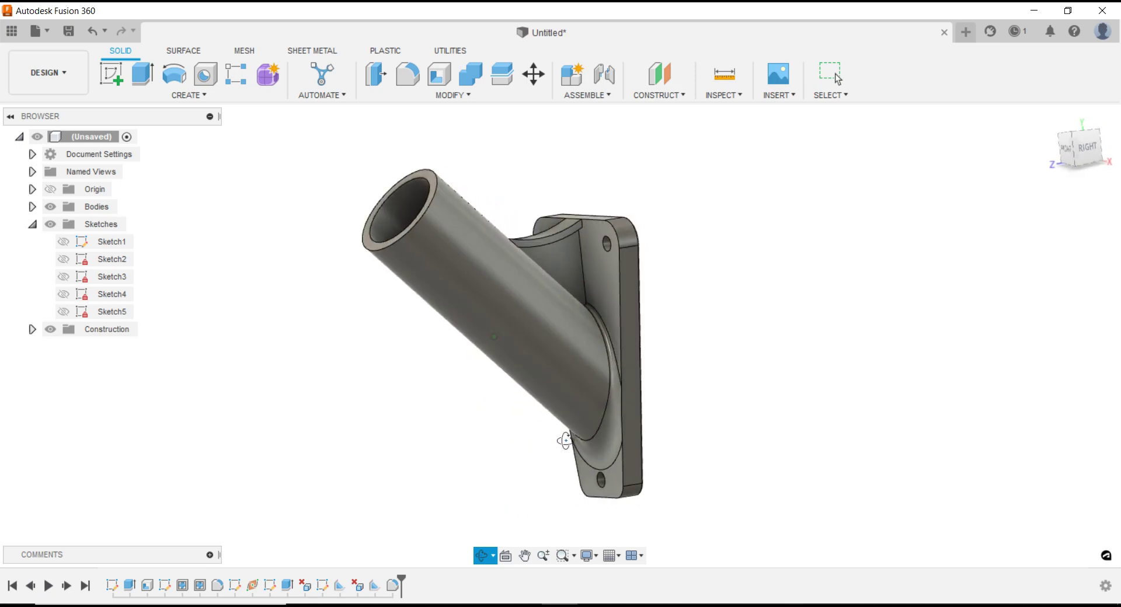
left_click(839, 79)
key("alt+Tab")
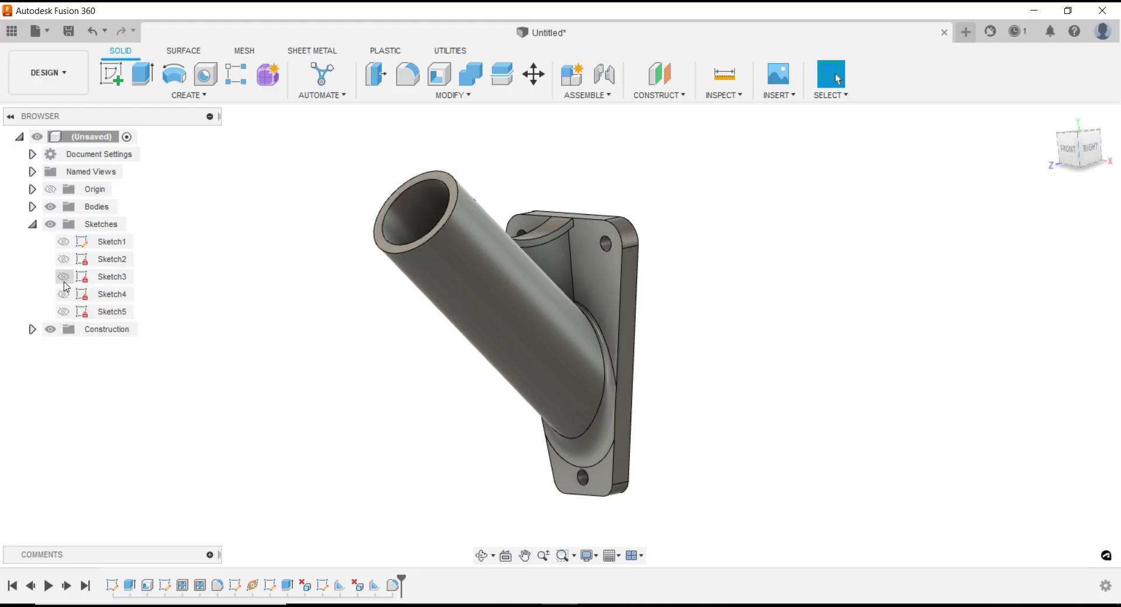
left_click(63, 277)
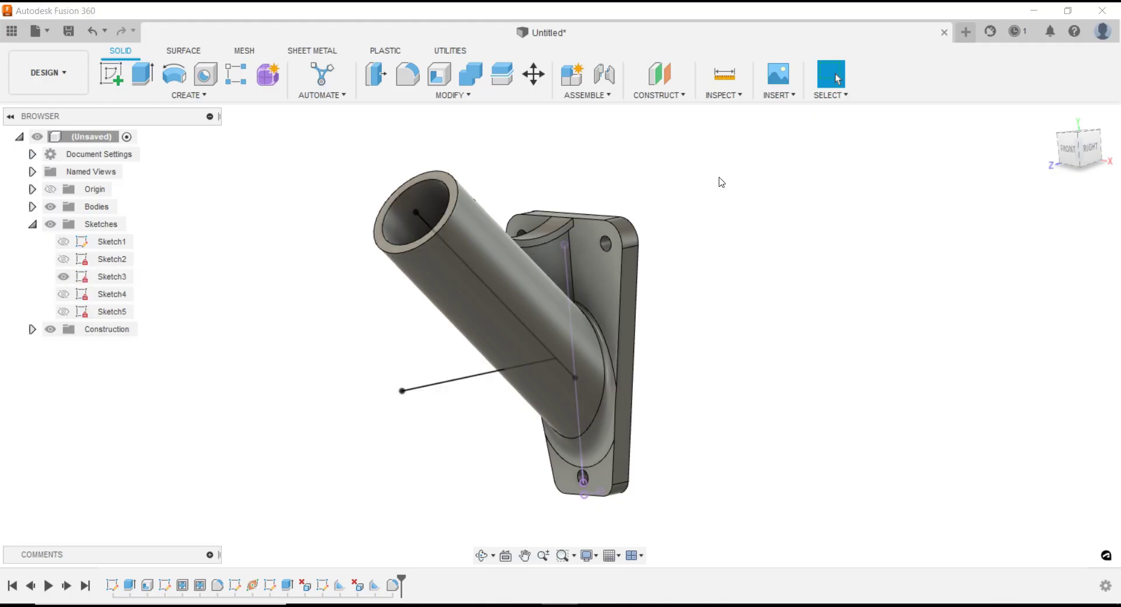
Create a plane along the angled Sketch3 line near its far end (distance 0.943)
left_click(659, 94)
left_click(654, 239)
left_click(412, 389)
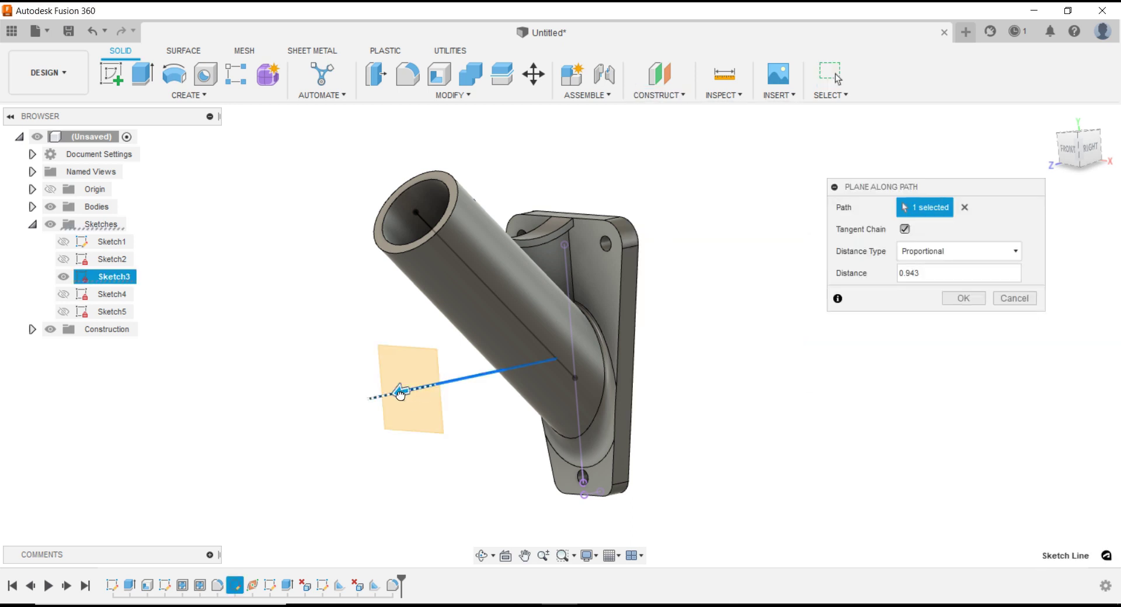
left_click_drag(401, 395, 369, 409)
left_click(954, 298)
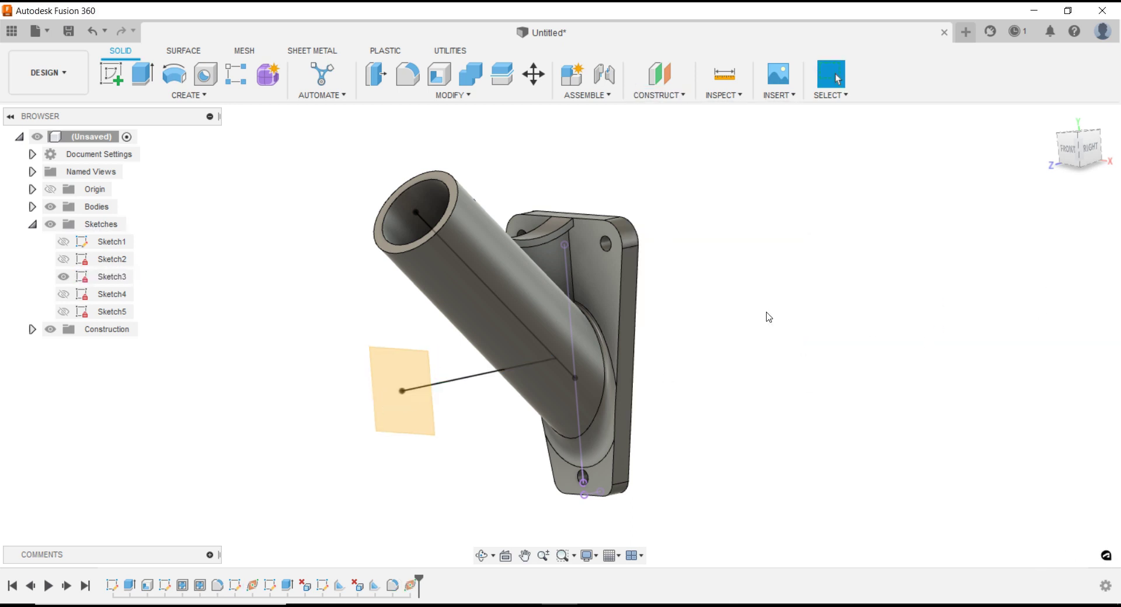
Start a new sketch, Sketch6, on the new construction plane
left_click(393, 377)
right_click(393, 374)
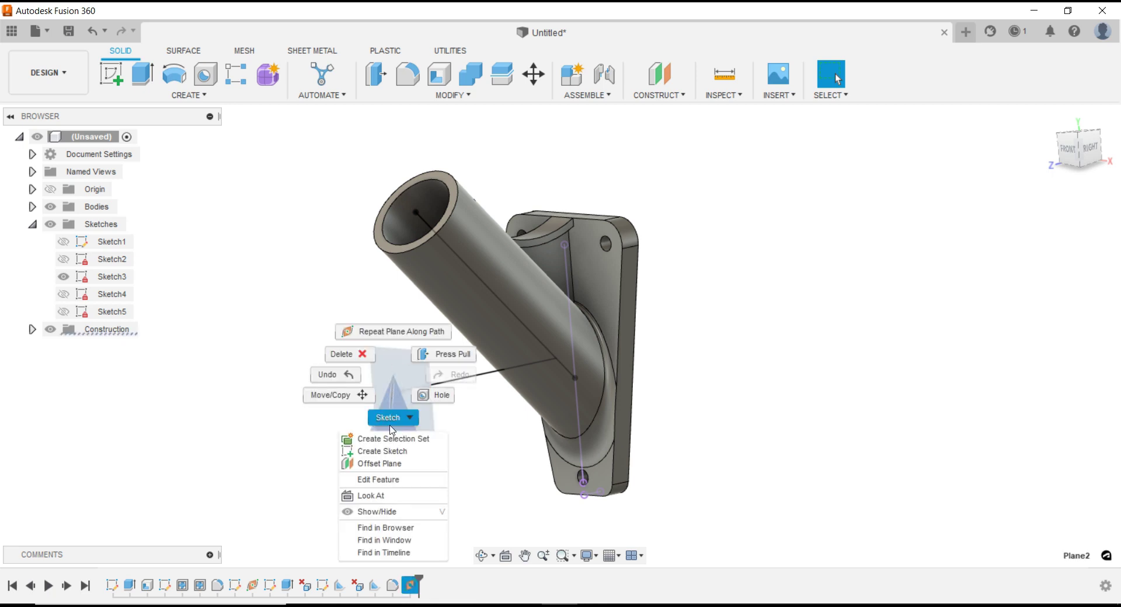
left_click(394, 452)
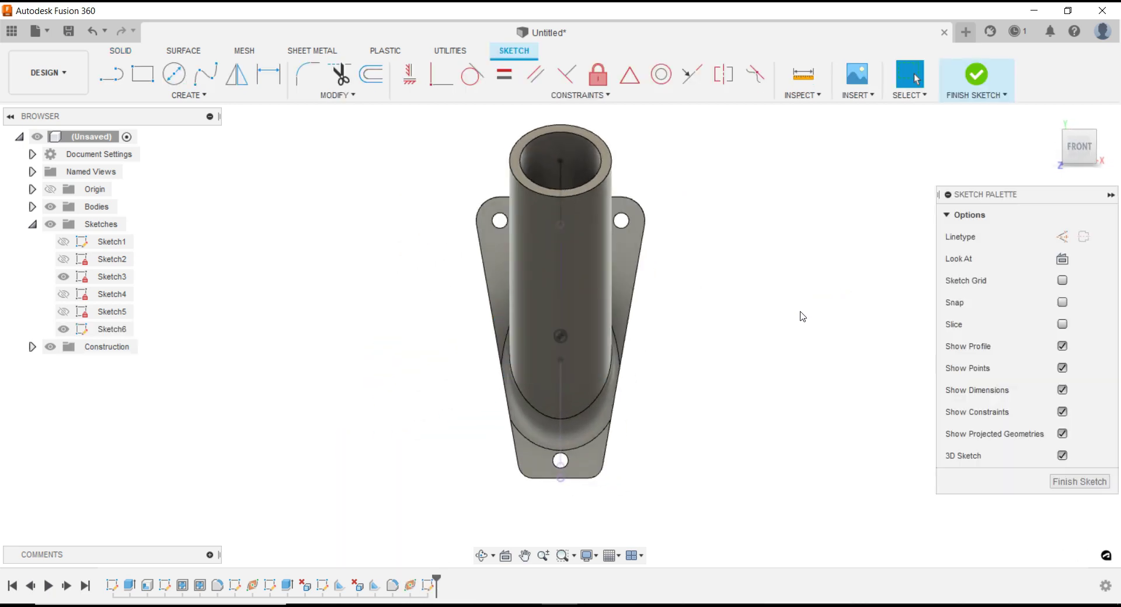
middle_click_drag(660, 399, 494, 388, "shift")
scroll(495, 390, "up", 3)
scroll(495, 390, "up", 2)
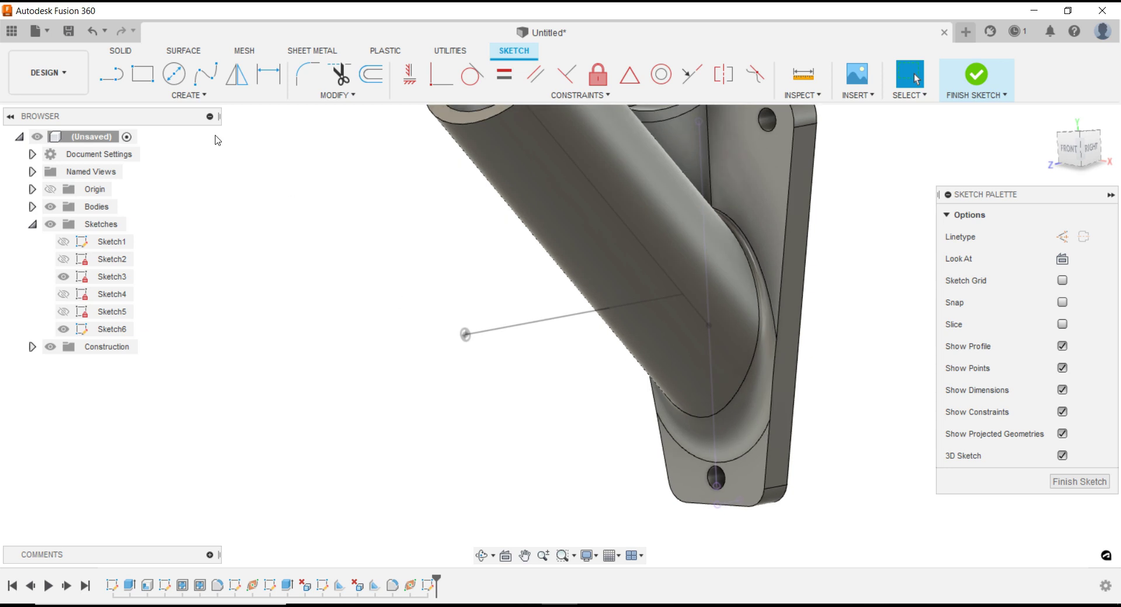
Project the path line's end point into Sketch6 and view the sketch face-on
left_click(188, 95)
mouse_move(144, 338)
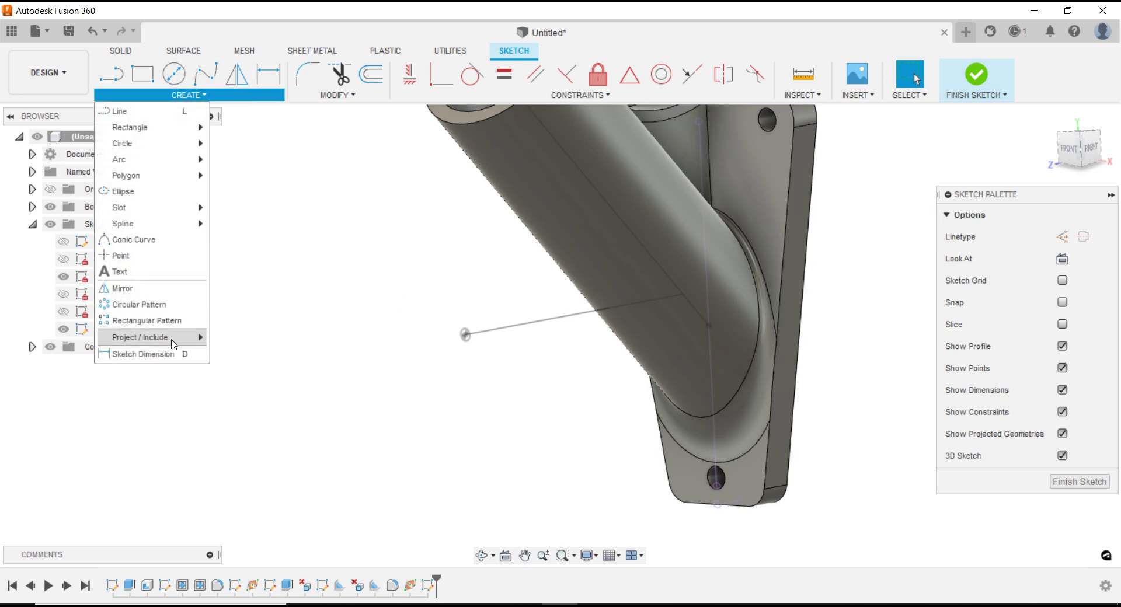
left_click(236, 337)
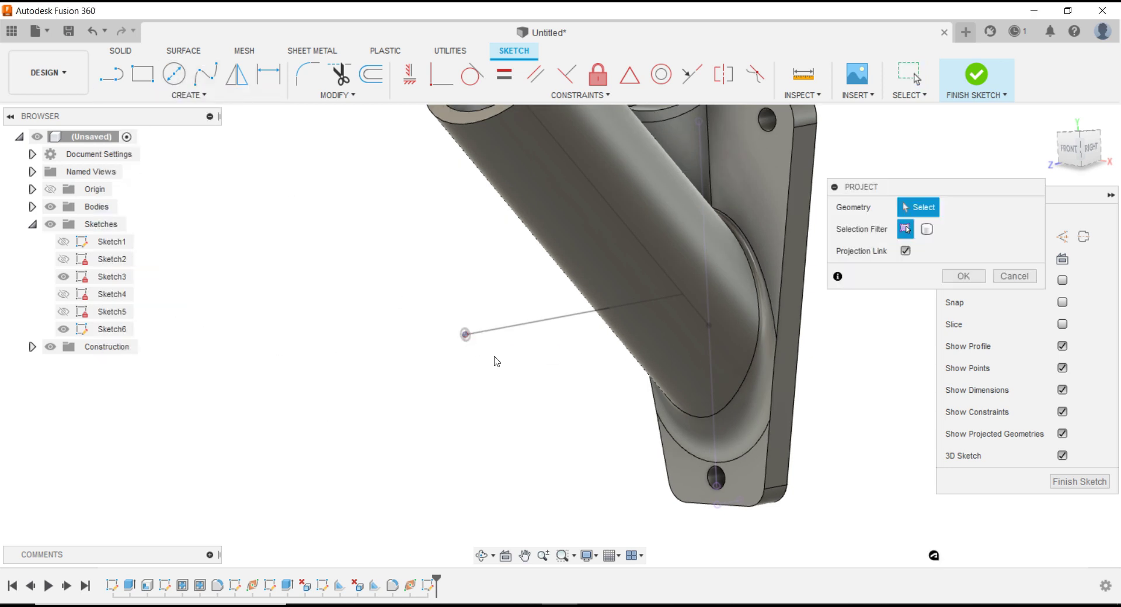
left_click(466, 334)
left_click(964, 276)
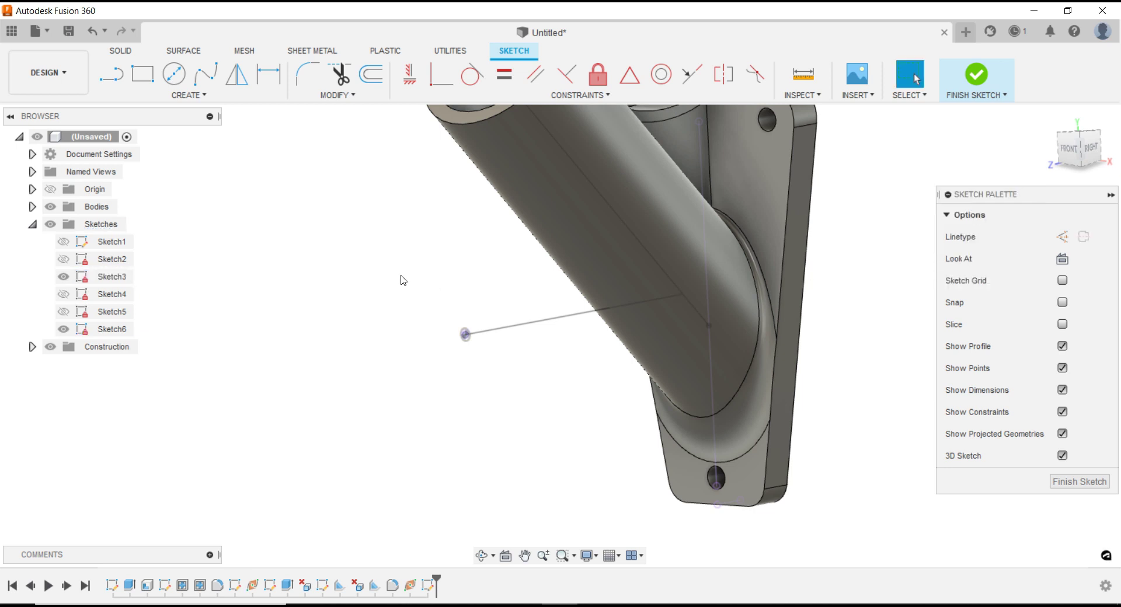
left_click(1063, 258)
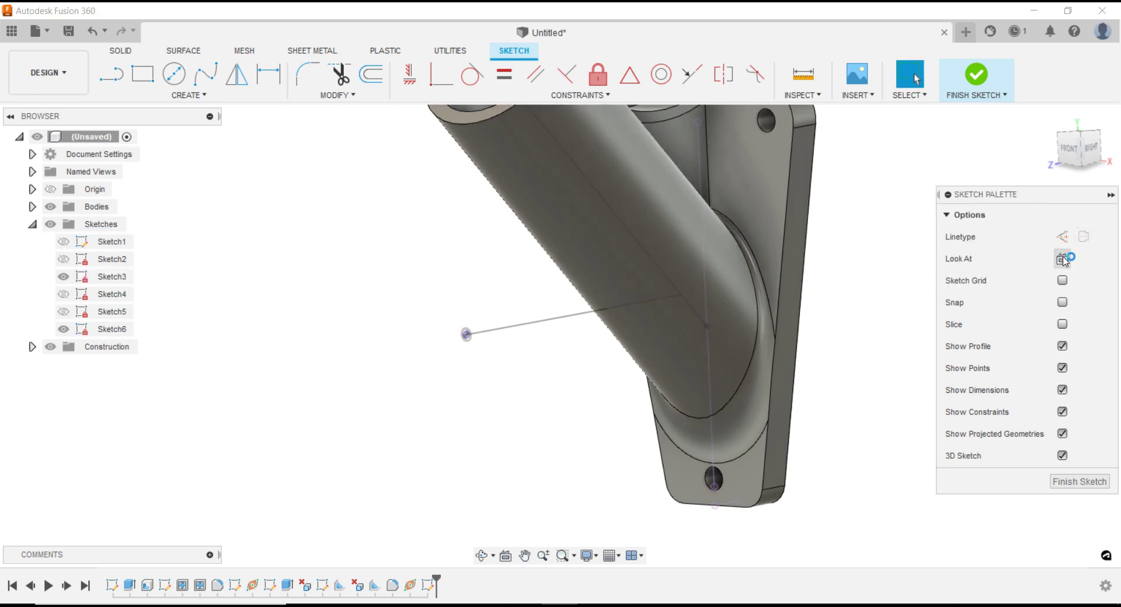
left_click(174, 73)
Draw a 34.5 mm circle centred on the projected point
left_click(561, 337)
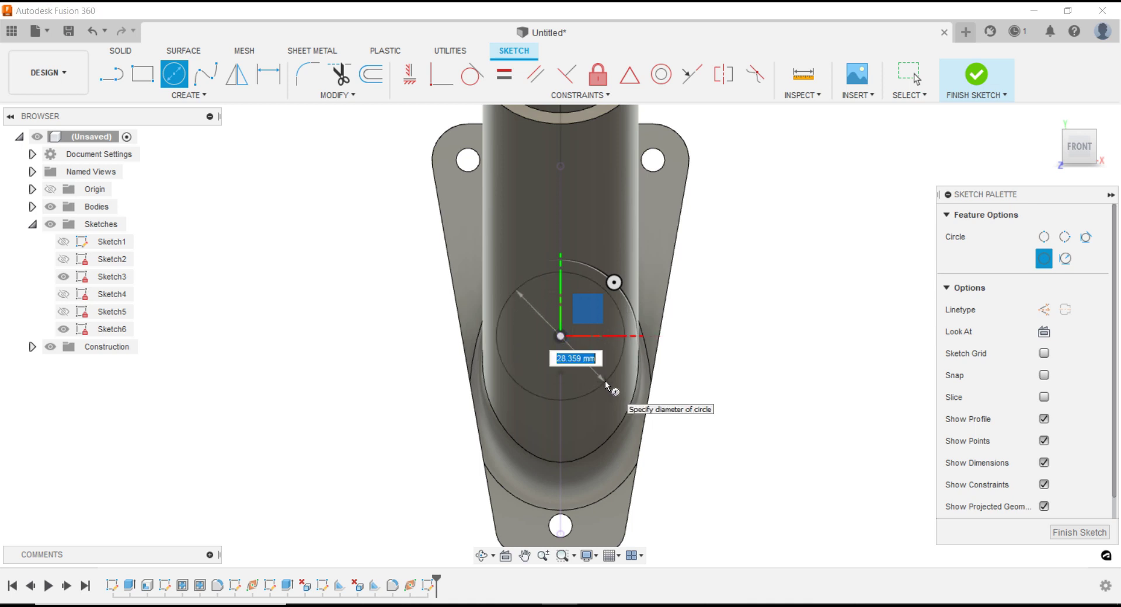
type("34.5")
key("Return")
key("Escape")
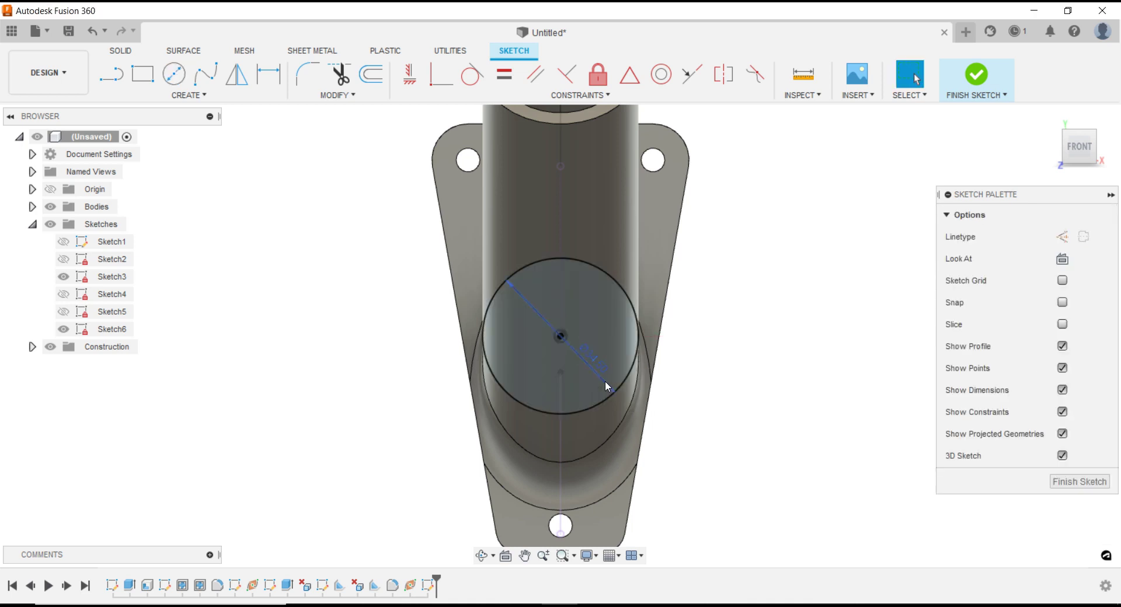
Offset the circle 3.5 mm inward to form the bore
key("o")
left_click(563, 257)
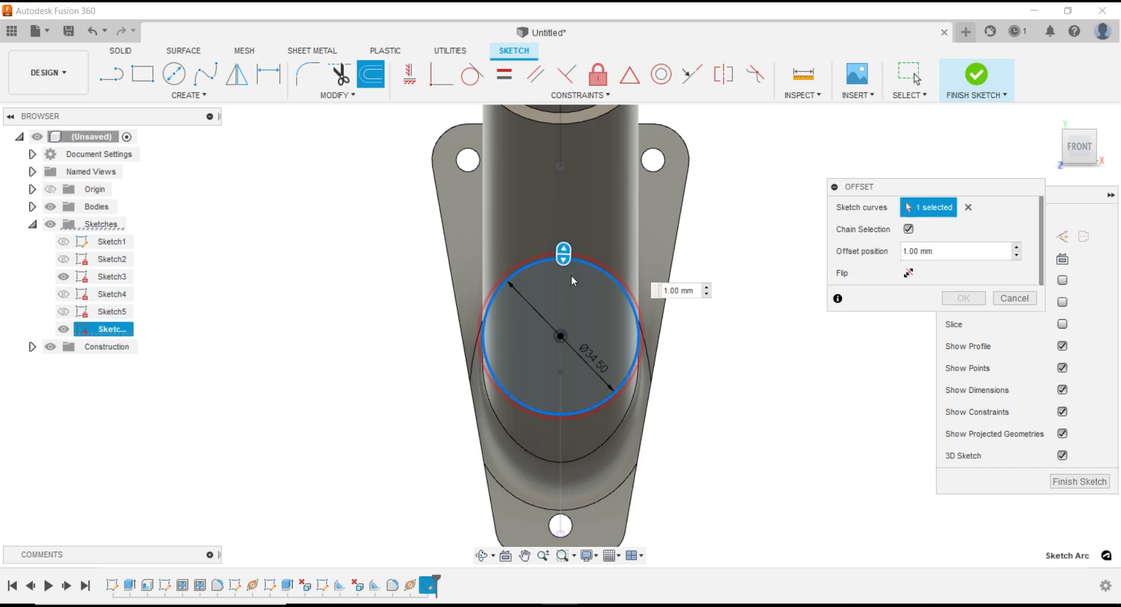
left_click_drag(563, 253, 566, 286)
type("-")
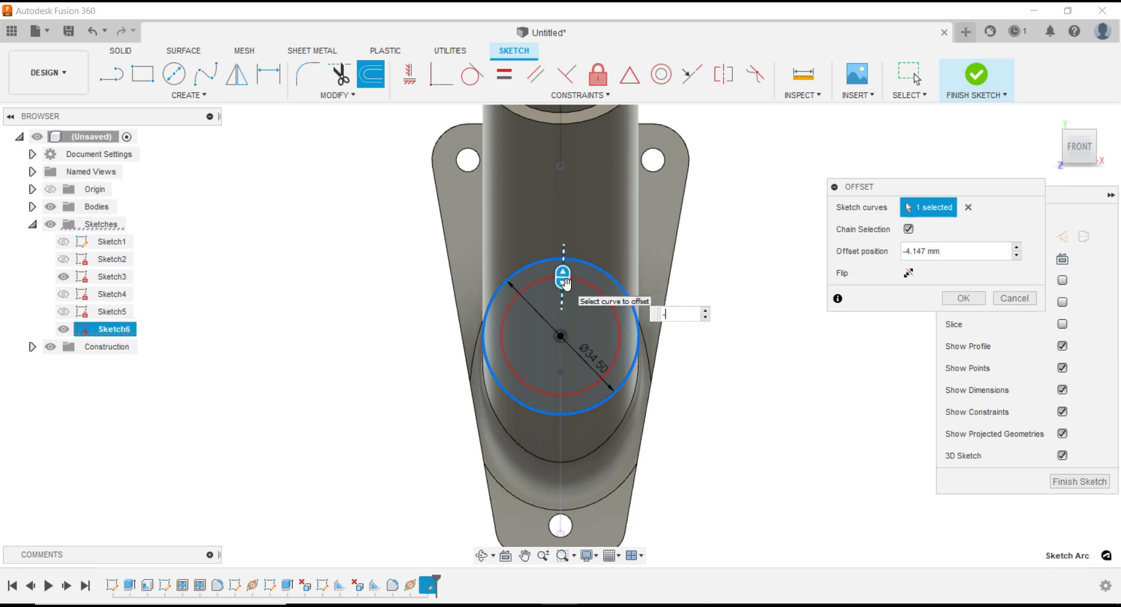
type(".5")
key("Return")
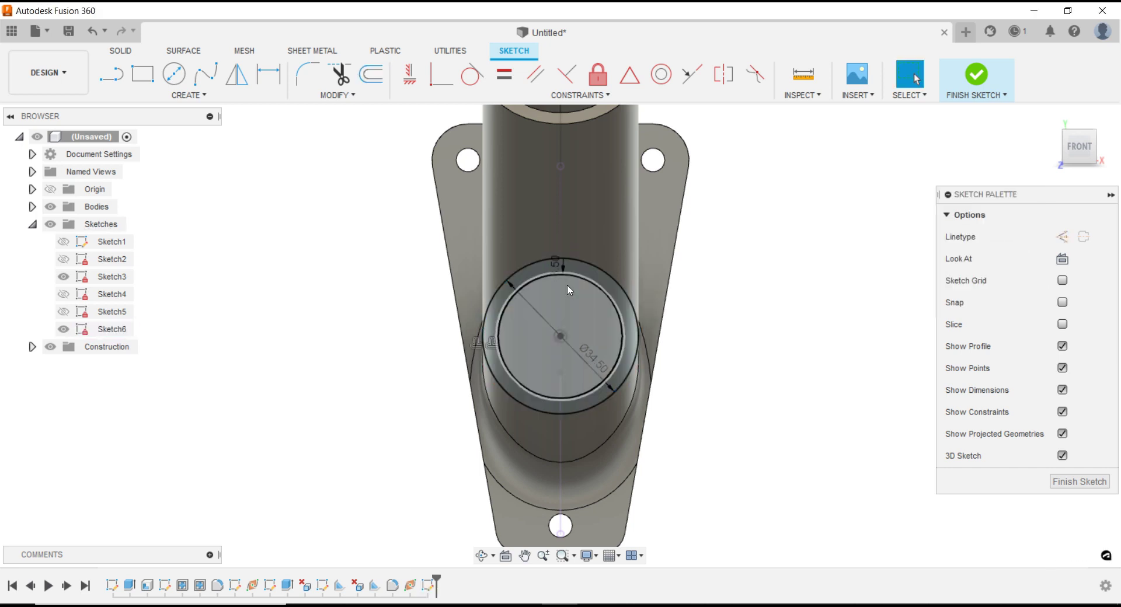
scroll(385, 268, "down", 3)
scroll(397, 237, "up", 2)
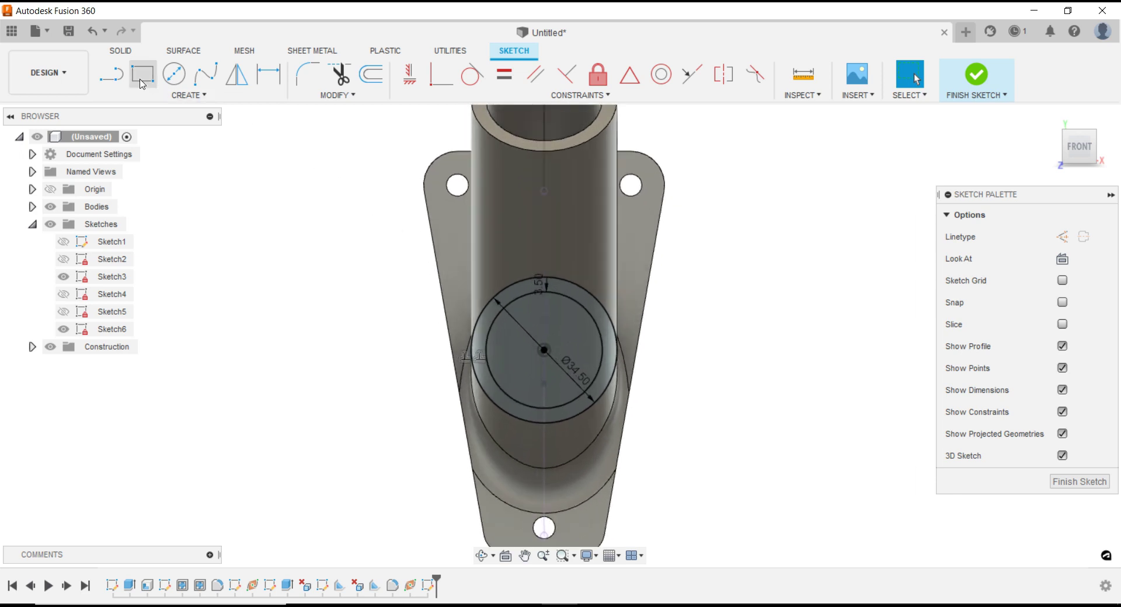
Draw two vertical side lines and a top line enclosing the circle
left_click(111, 74)
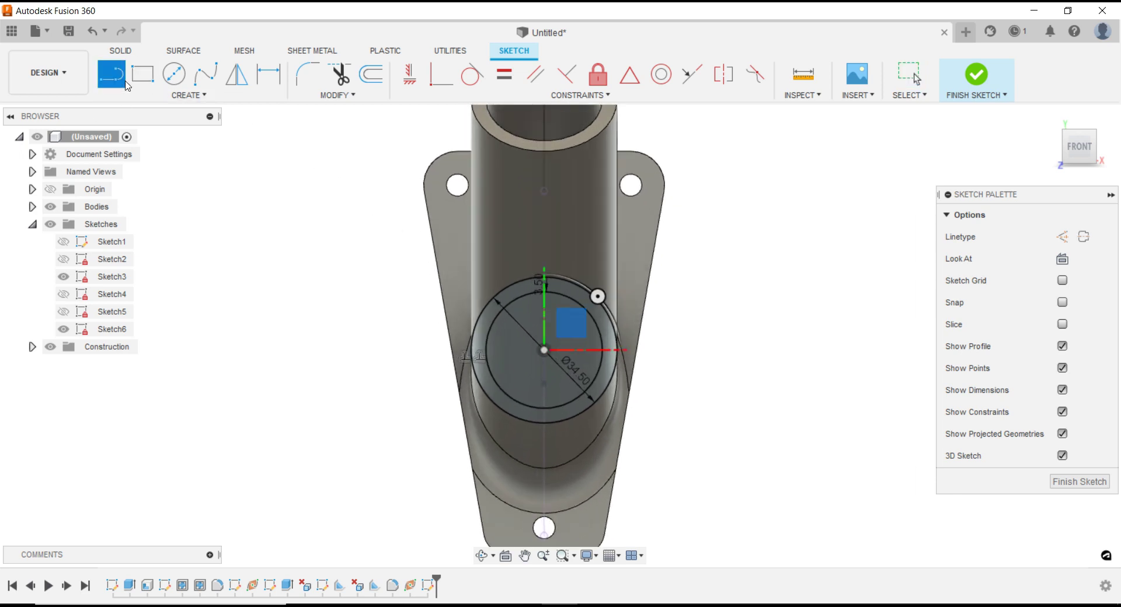
left_click(471, 351)
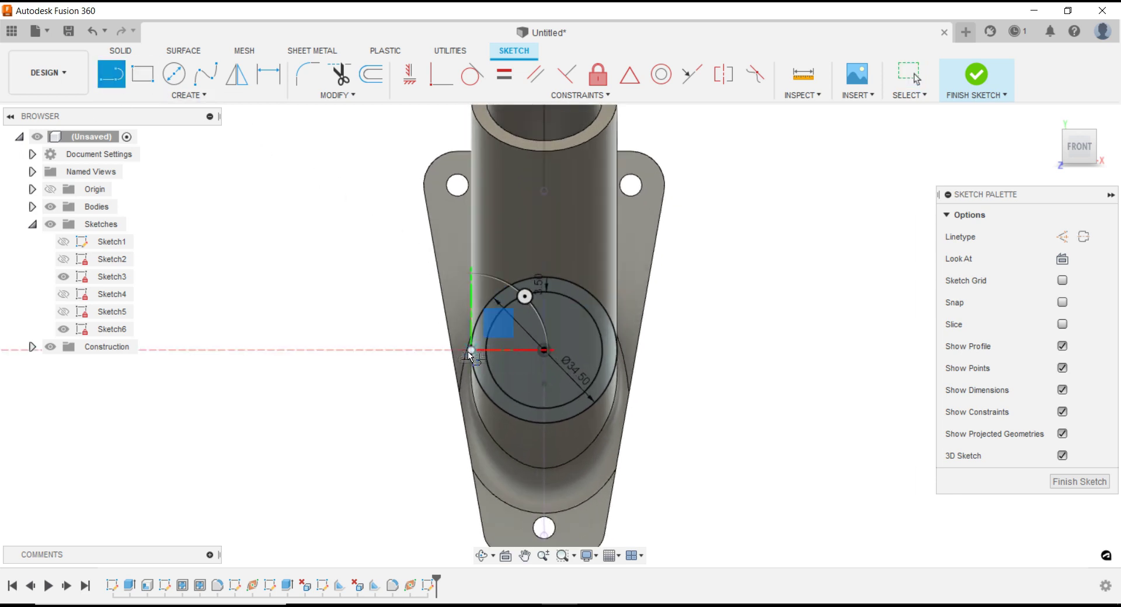
left_click(471, 247)
left_click(618, 247)
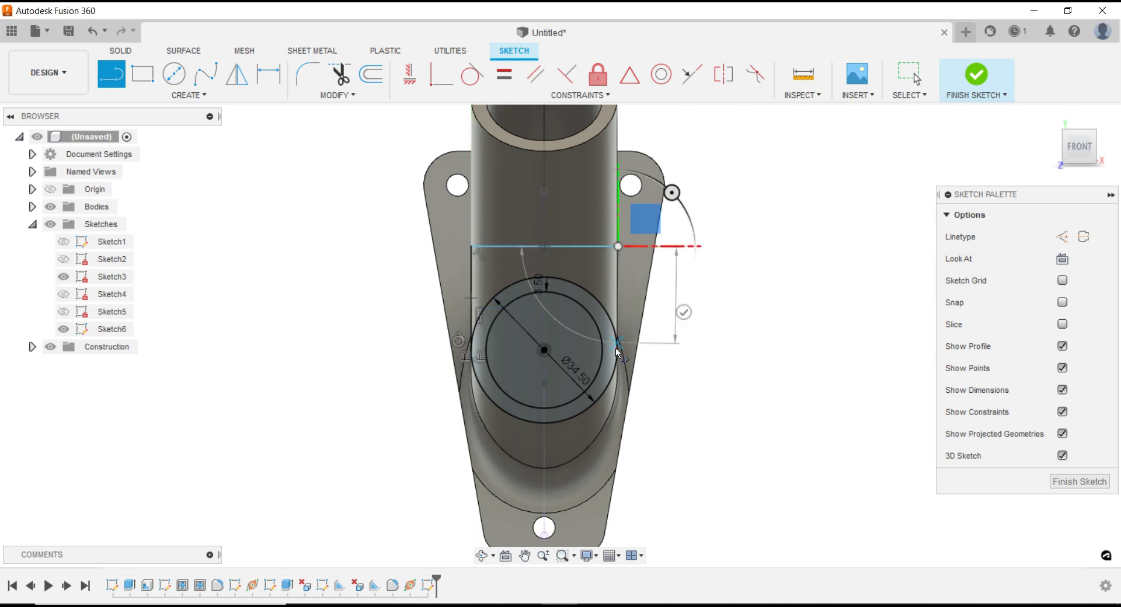
left_click(617, 350)
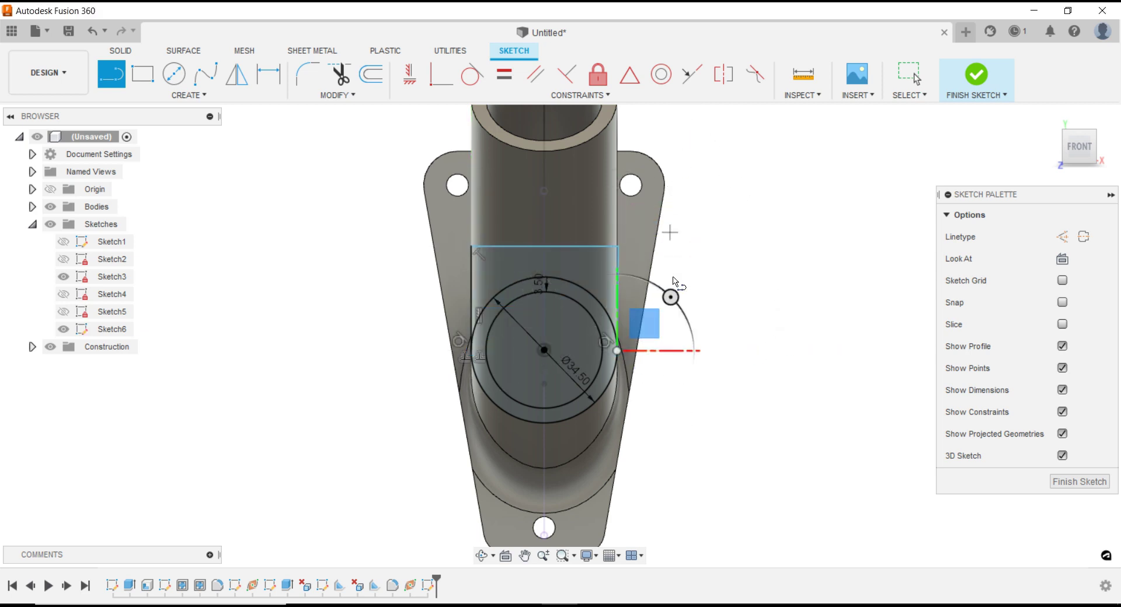
right_click(763, 301)
left_click(813, 300)
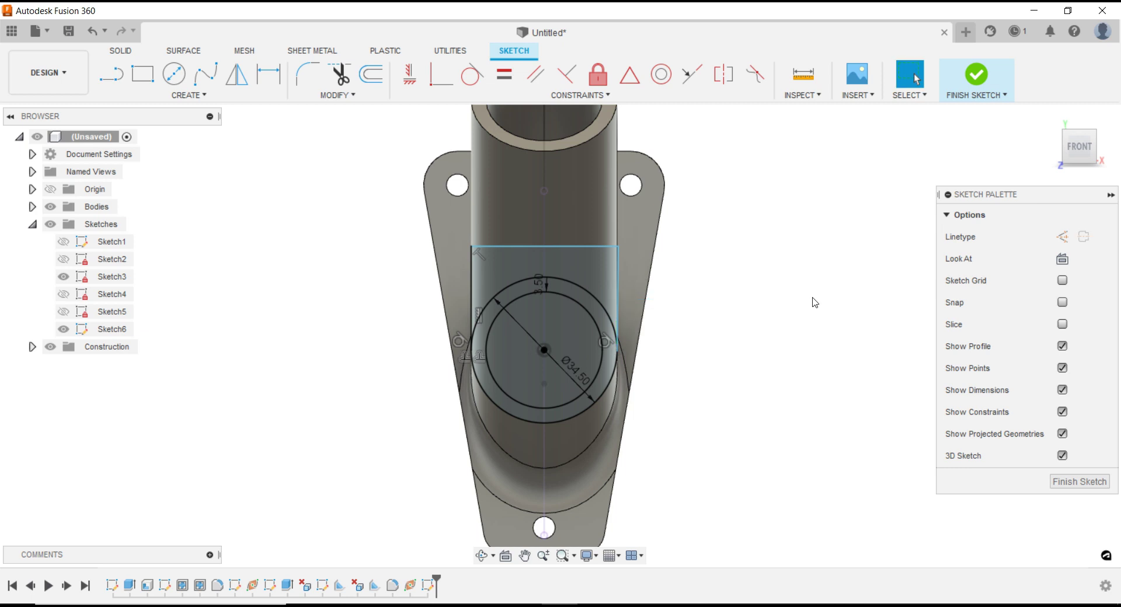
Make the right side line vertical and the top line tangent to the circle
left_click(410, 75)
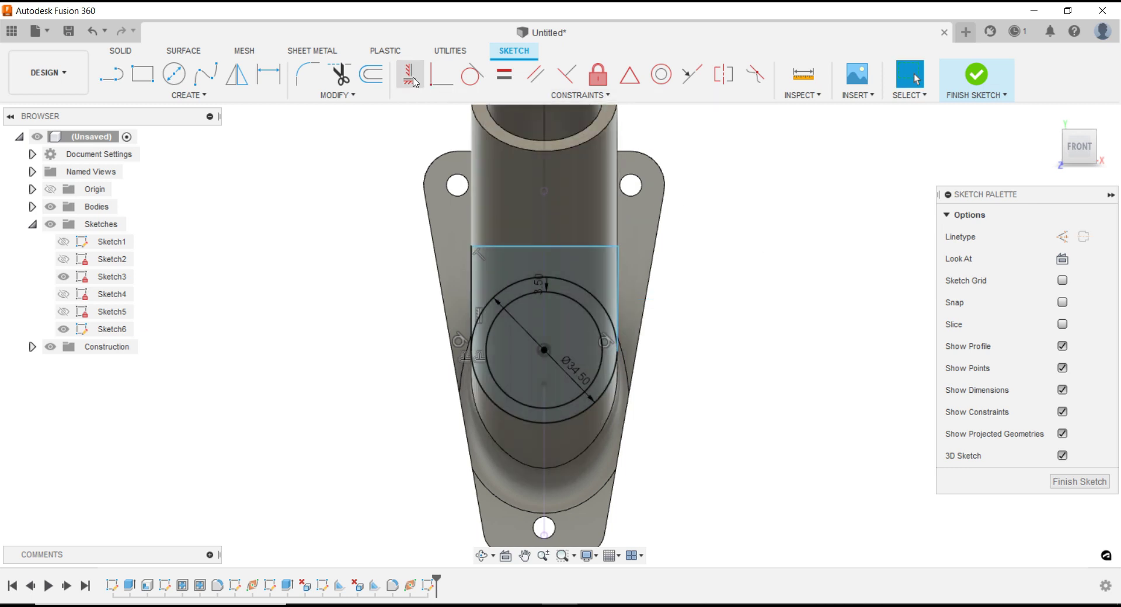
left_click(619, 270)
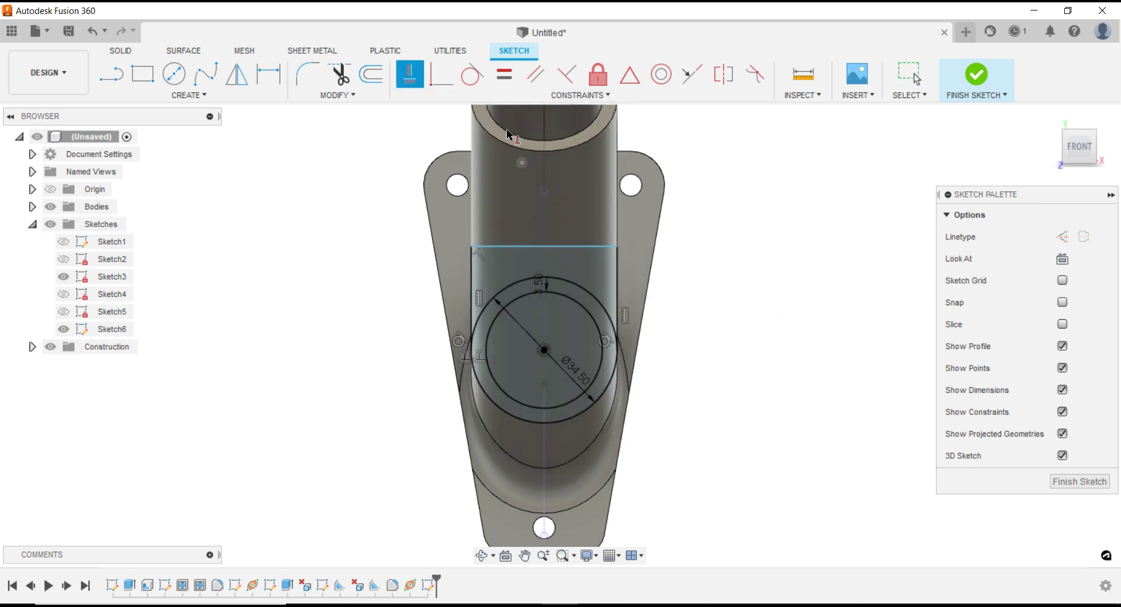
left_click(471, 75)
left_click(573, 246)
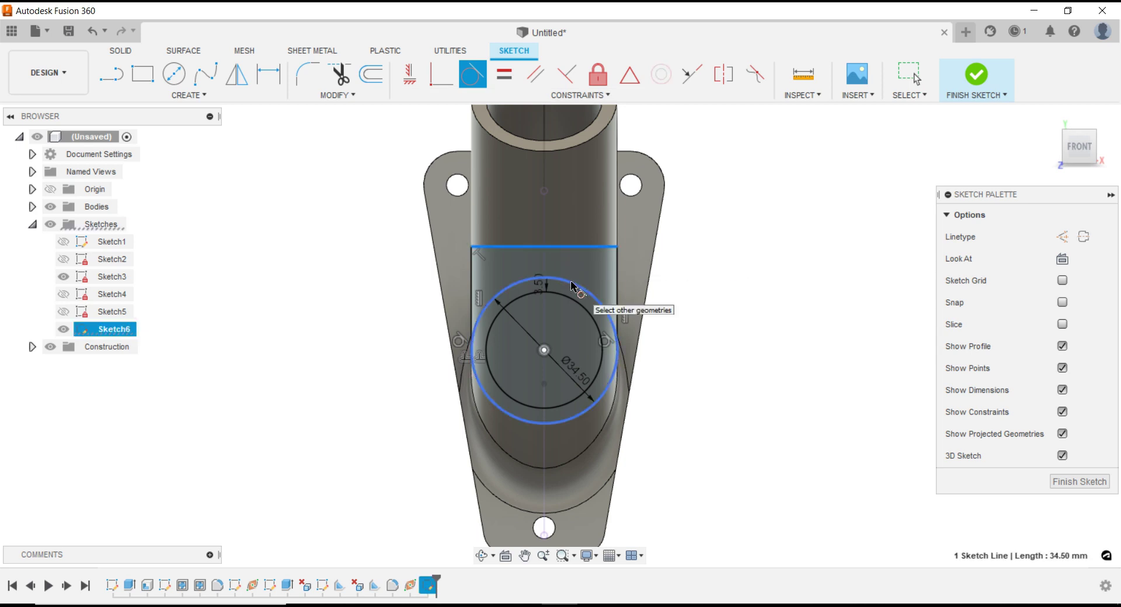
left_click(572, 286)
key("Escape")
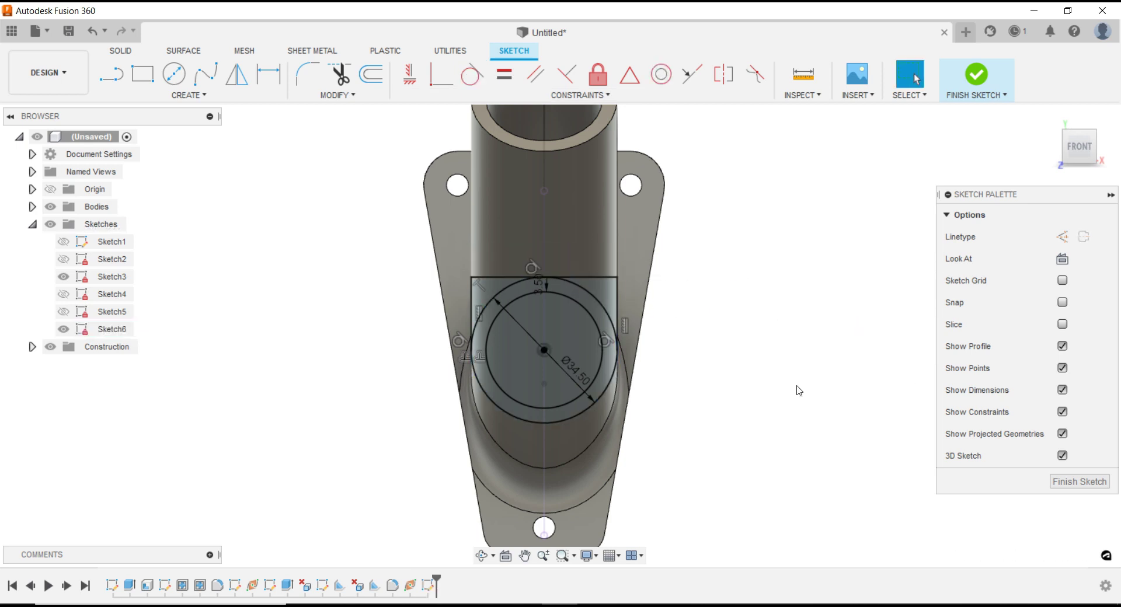
Hide the constraint symbols and select the ring and two corner profiles
mouse_move(799, 390)
middle_mouse_down("shift")
mouse_move(904, 412)
mouse_move(776, 402)
mouse_move(731, 375)
mouse_move(774, 399)
middle_mouse_up("shift")
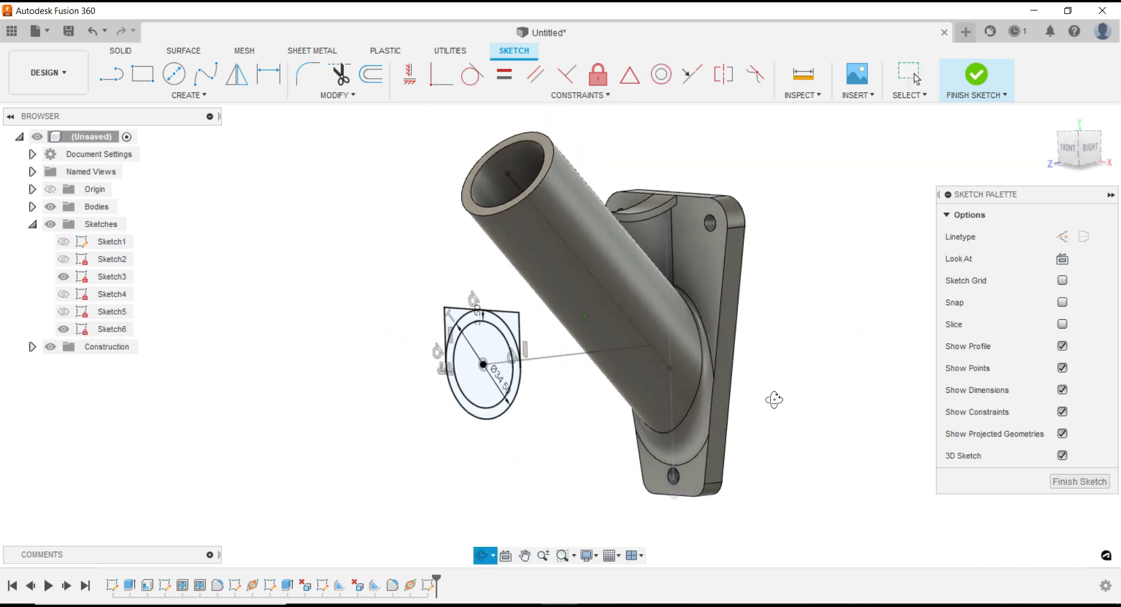
scroll(824, 415, "up", 2)
left_click(1062, 412)
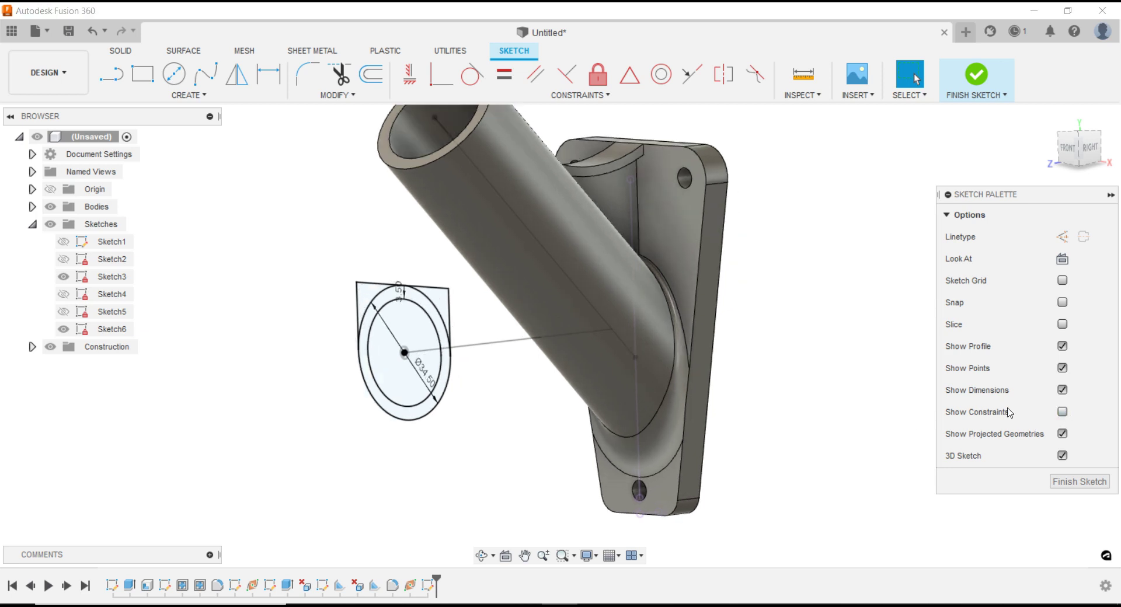
scroll(467, 359, "up", 1)
scroll(468, 358, "up", 1)
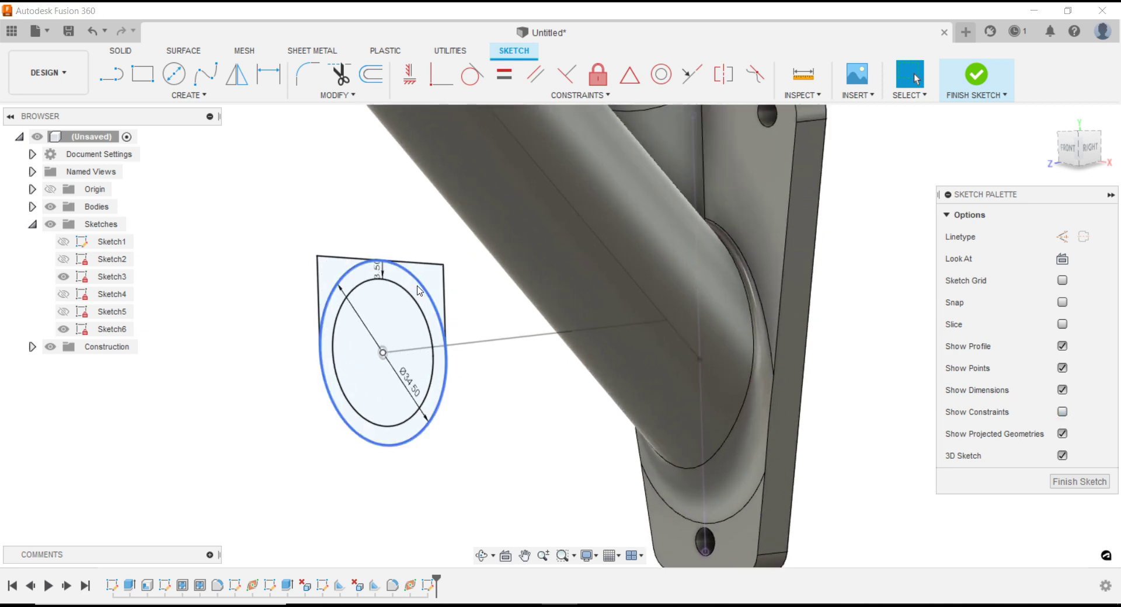
left_click(418, 291)
left_click(437, 270, "shift")
left_click(325, 260, "shift")
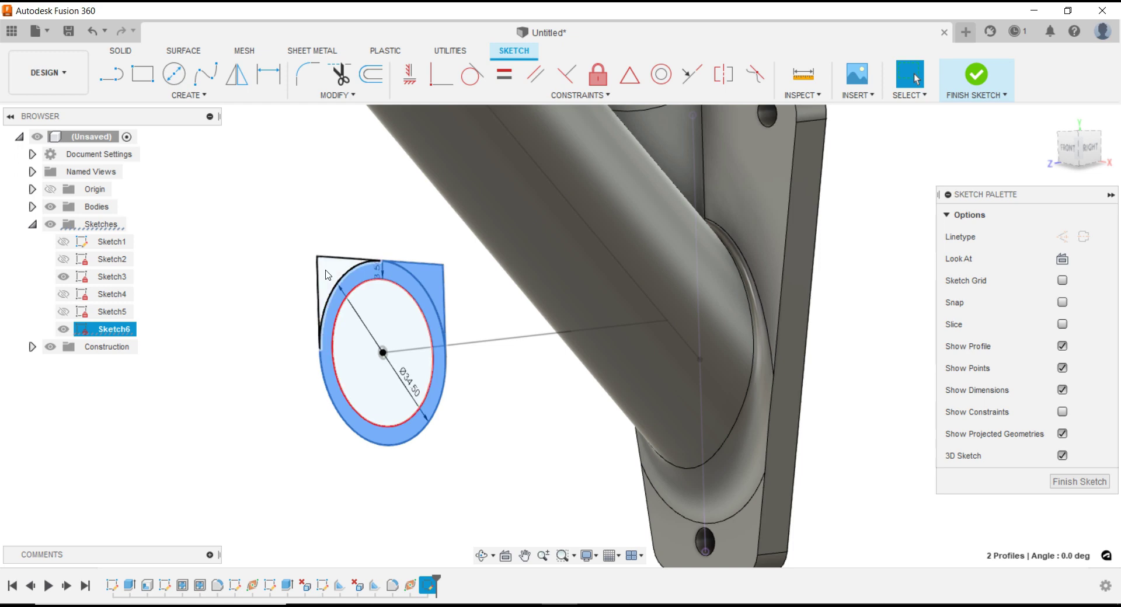
right_click(375, 233)
Extrude the three profiles To Object up to the bracket body as a Join, then hide Sketch3
left_click(409, 211)
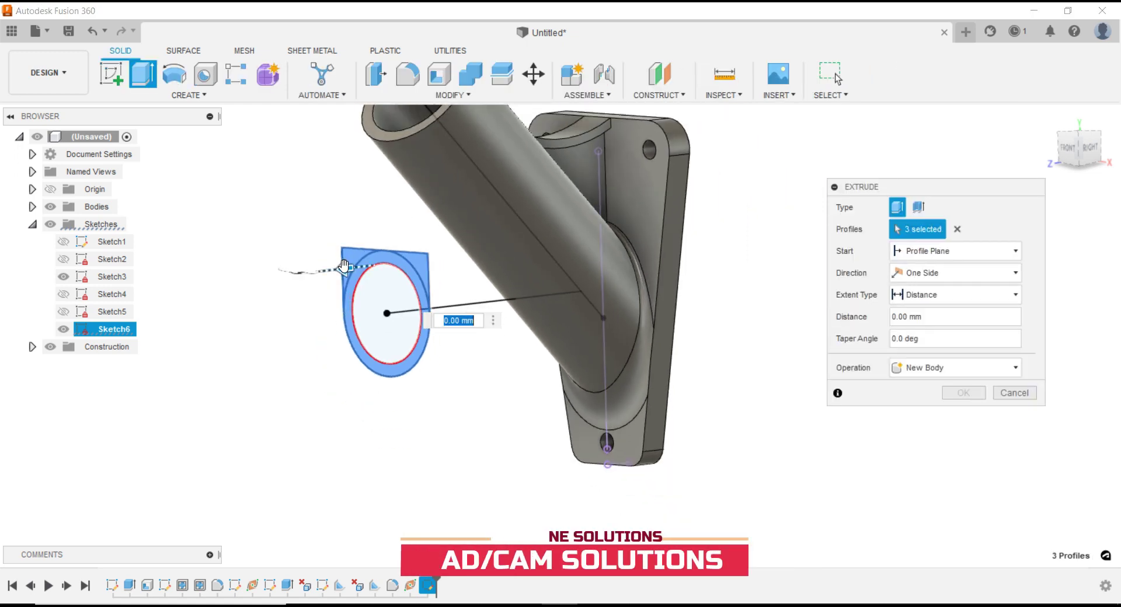
type("-15")
middle_click_drag(765, 419, 748, 369, "shift")
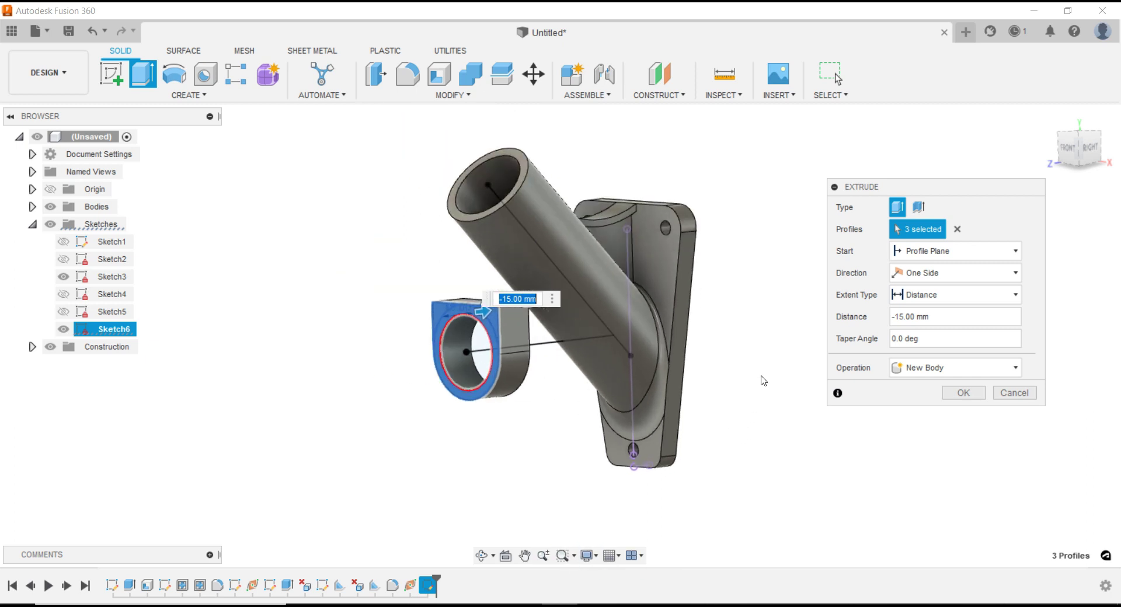
left_click(935, 295)
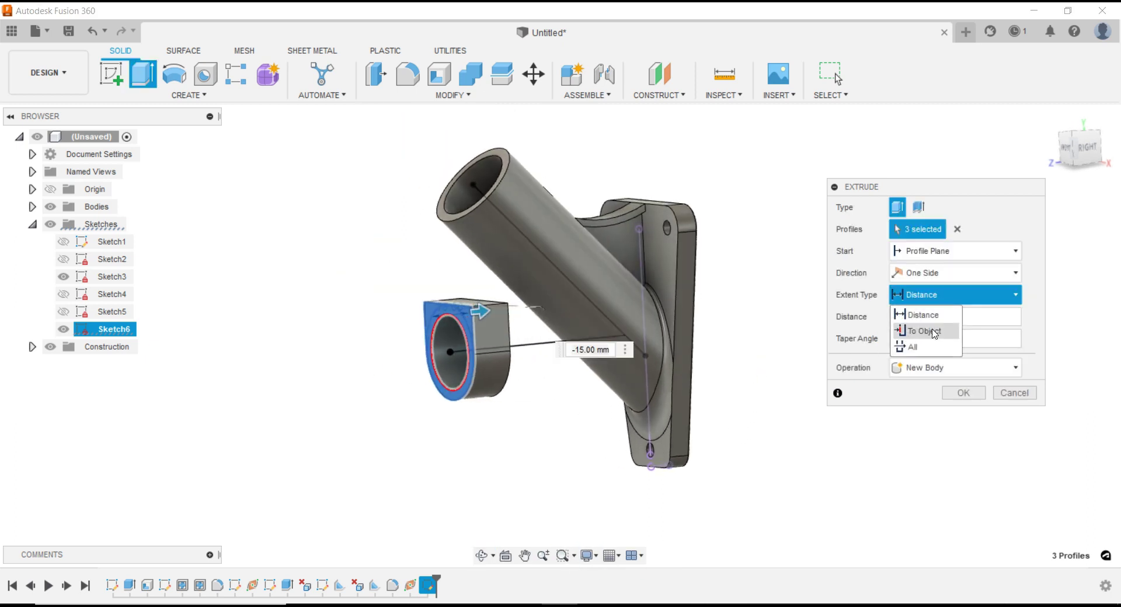
left_click(932, 332)
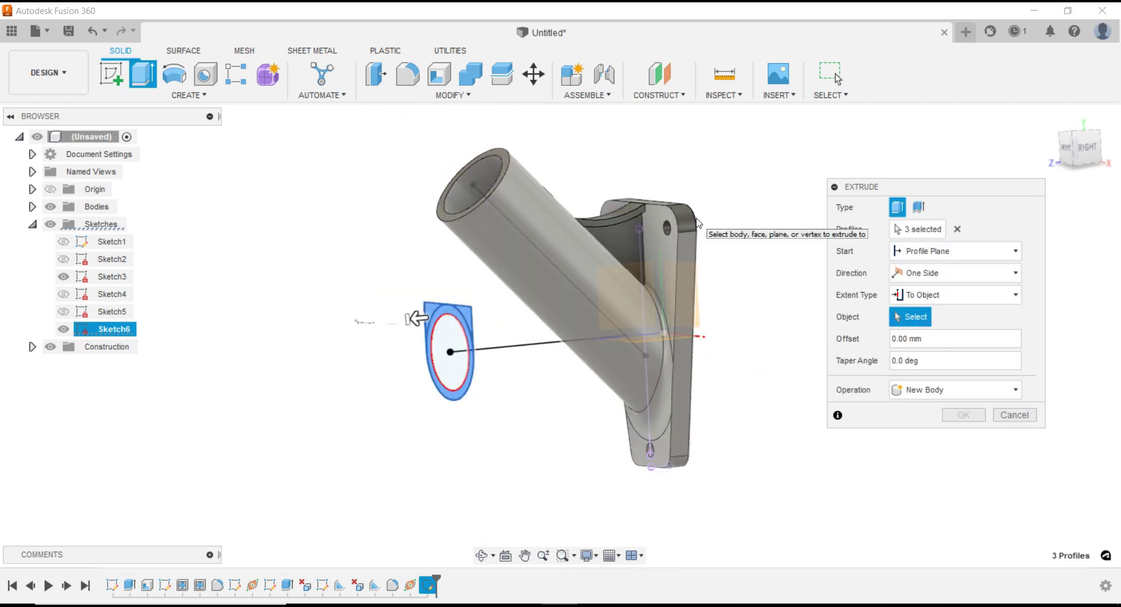
left_click(627, 245)
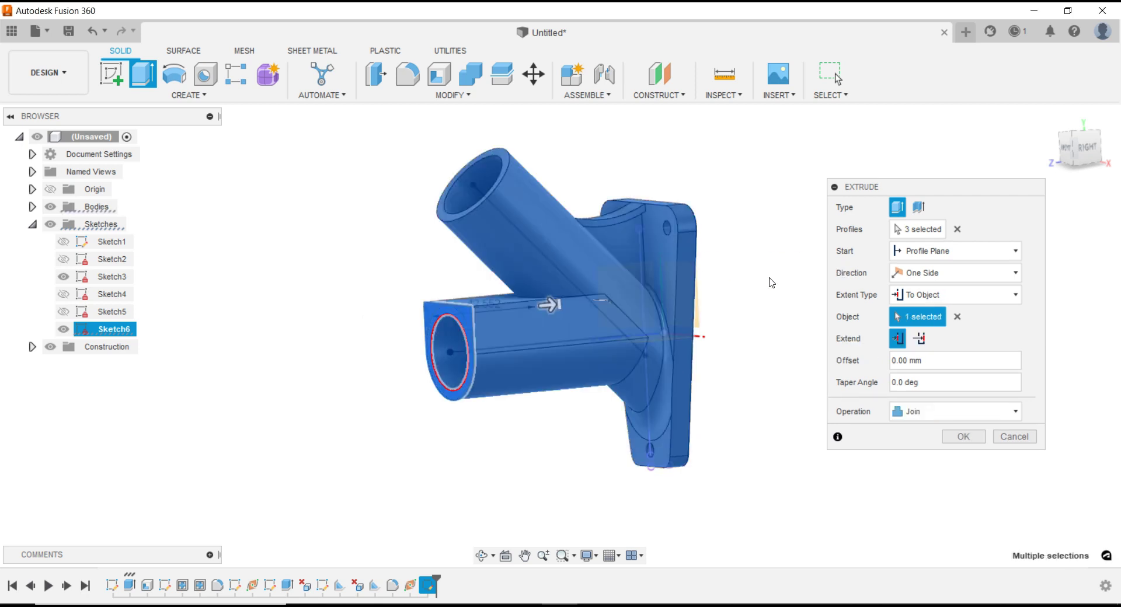
left_click(963, 438)
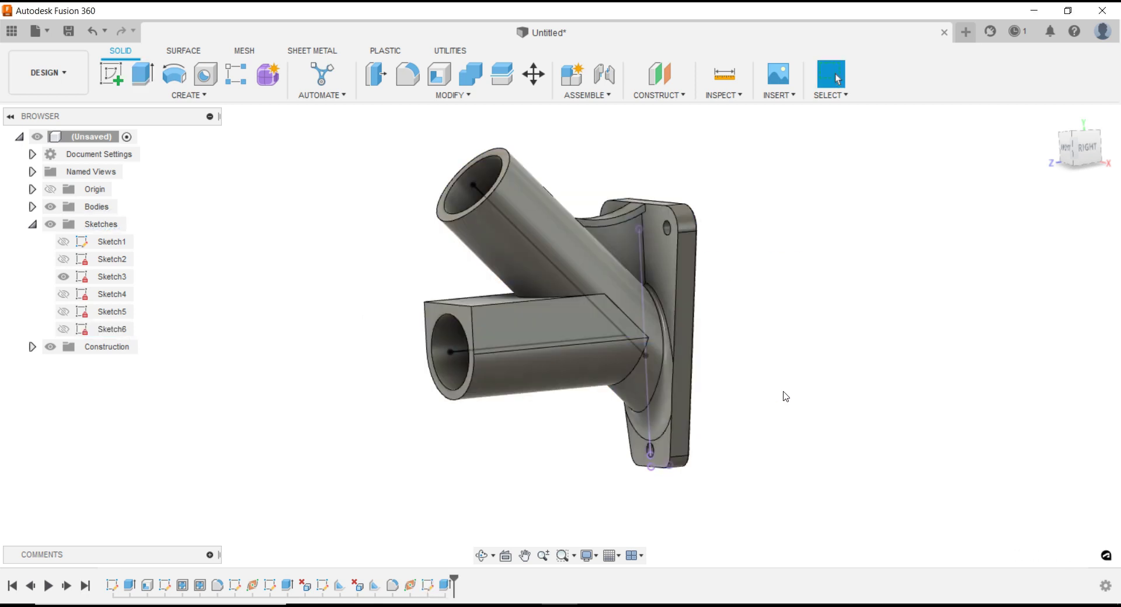
mouse_move(824, 393)
middle_mouse_down("shift")
mouse_move(781, 385)
mouse_move(804, 380)
mouse_move(790, 409)
middle_mouse_up("shift")
left_click(63, 277)
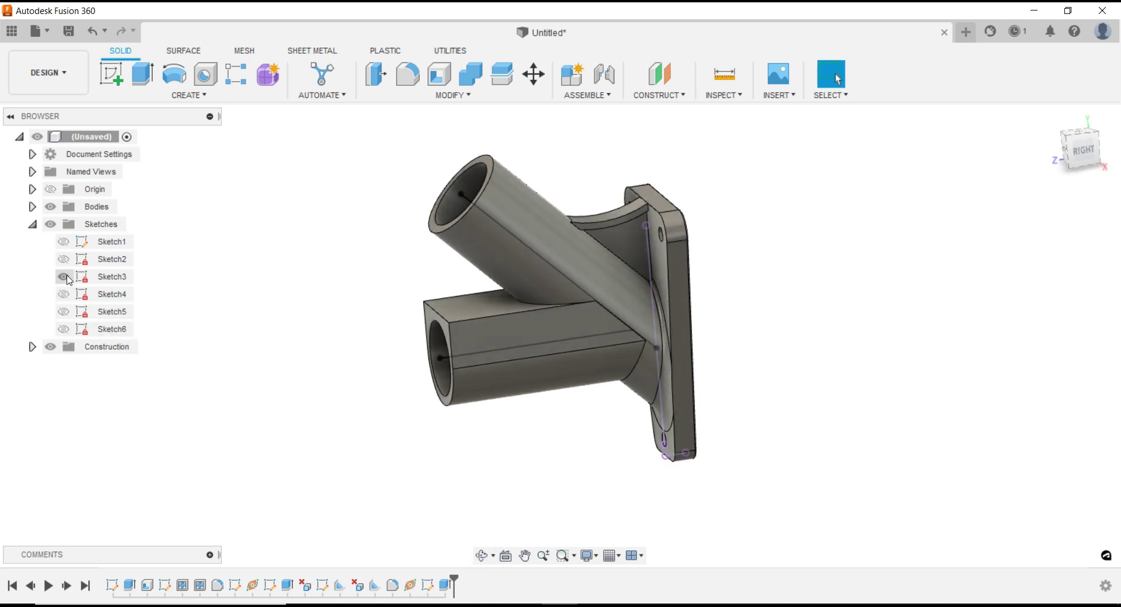
mouse_move(709, 368)
middle_mouse_down("shift")
mouse_move(741, 363)
mouse_move(728, 380)
mouse_move(726, 358)
mouse_move(743, 353)
mouse_move(727, 363)
middle_mouse_up("shift")
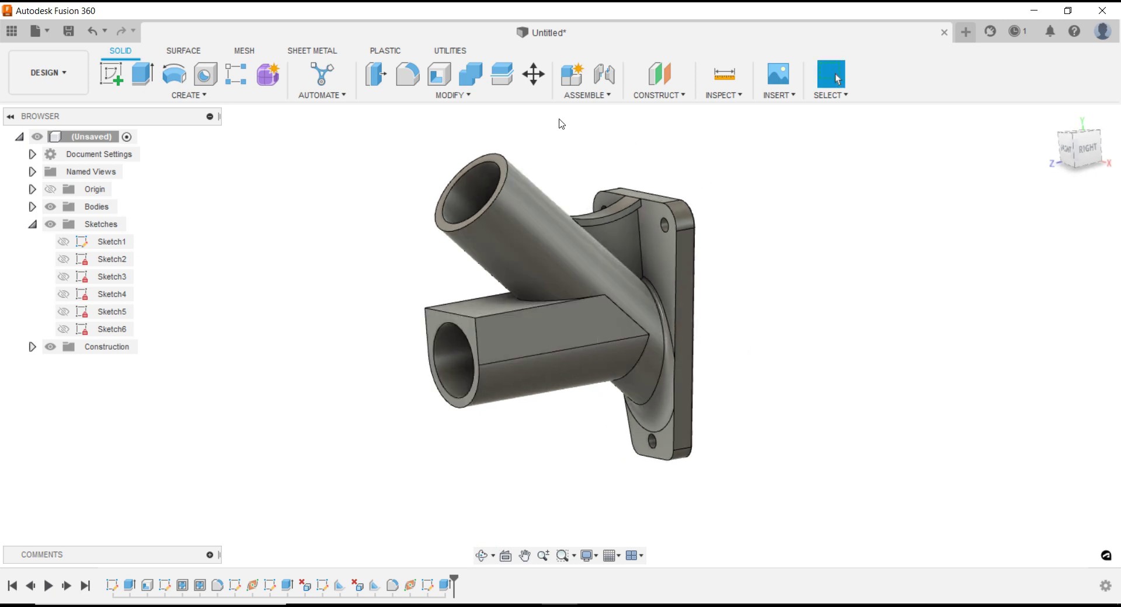
Move the lower tube's end face by (-34.5/2) mm in Y and rotate it -45° about X
left_click(437, 325)
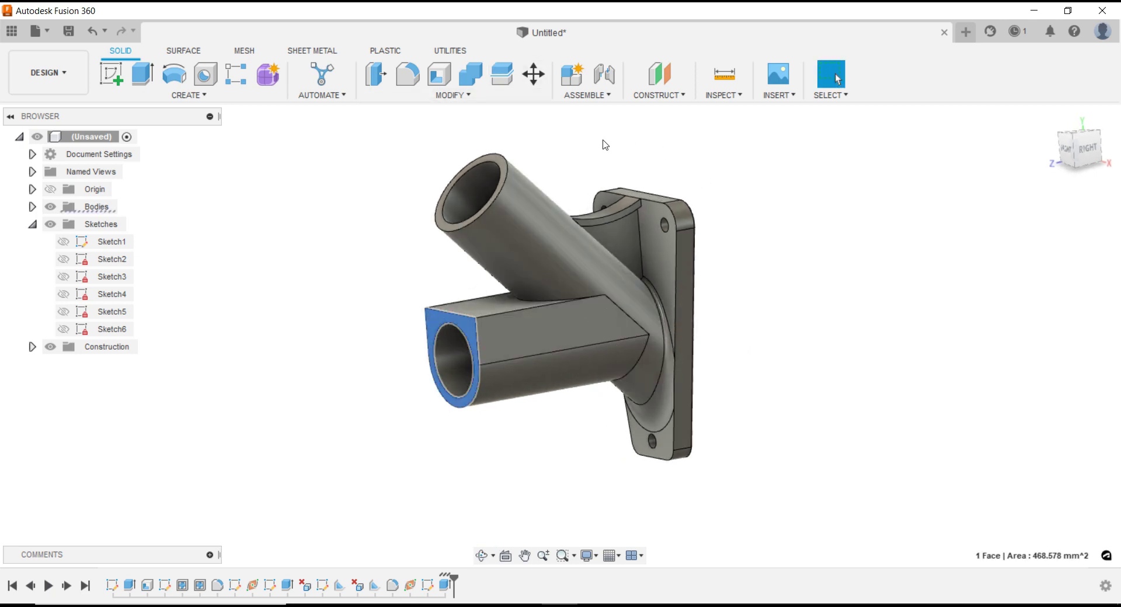
left_click(533, 75)
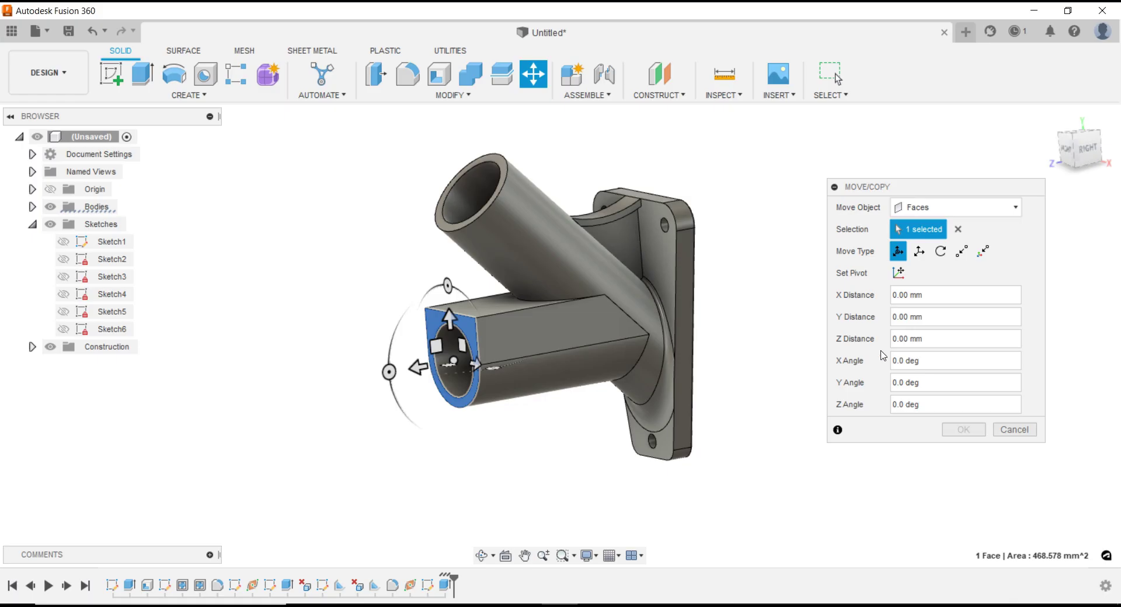
left_click(950, 317)
type("-34.5/2")
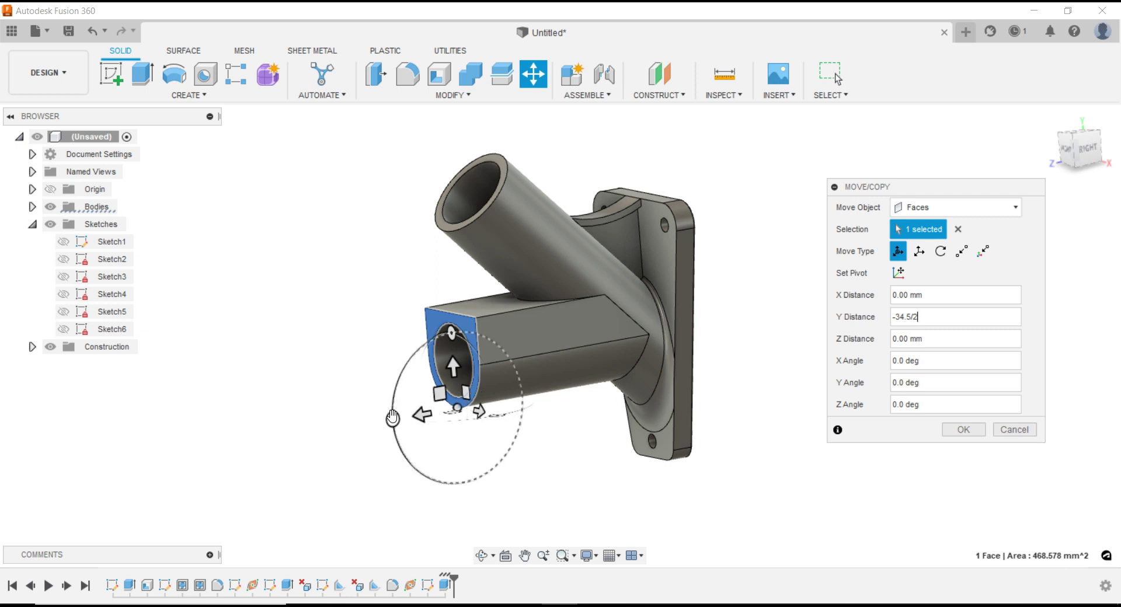
left_click_drag(393, 420, 396, 388)
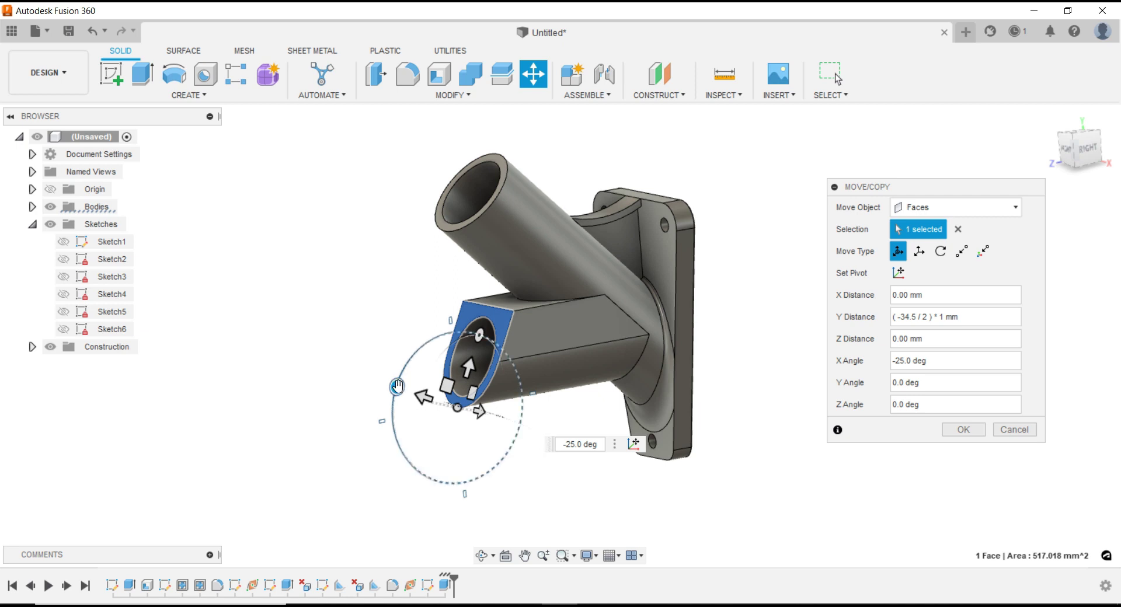
left_click_drag(398, 386, 414, 371)
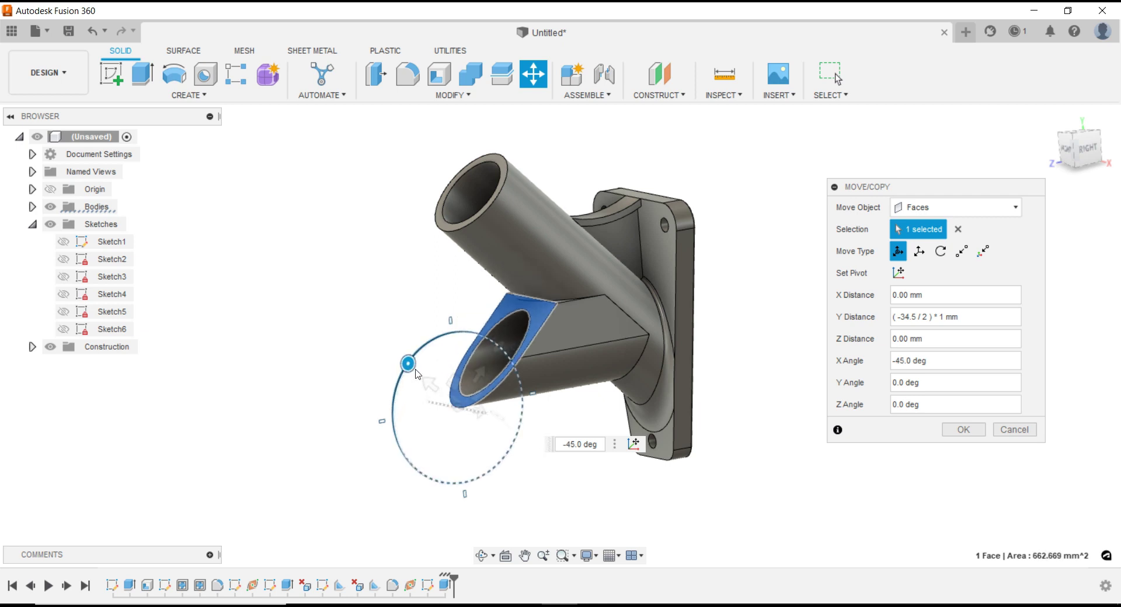
left_click(964, 430)
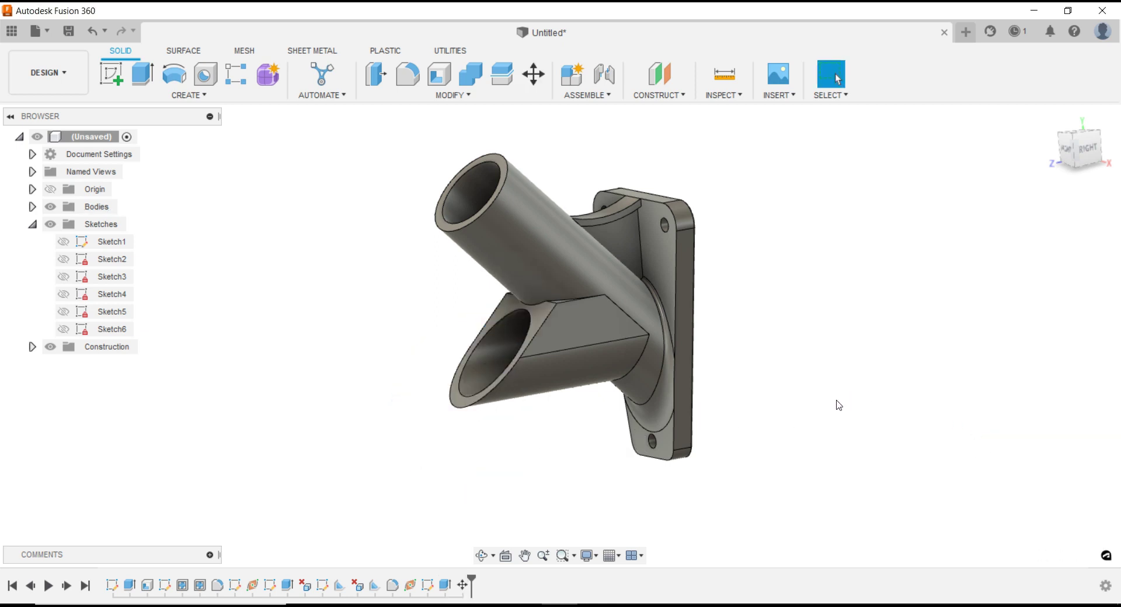
mouse_move(839, 405)
middle_mouse_down("shift")
mouse_move(894, 388)
mouse_move(847, 365)
middle_mouse_up("shift")
Delete the inner circular face to open the lower tube's end
left_click(555, 338)
right_click(555, 337)
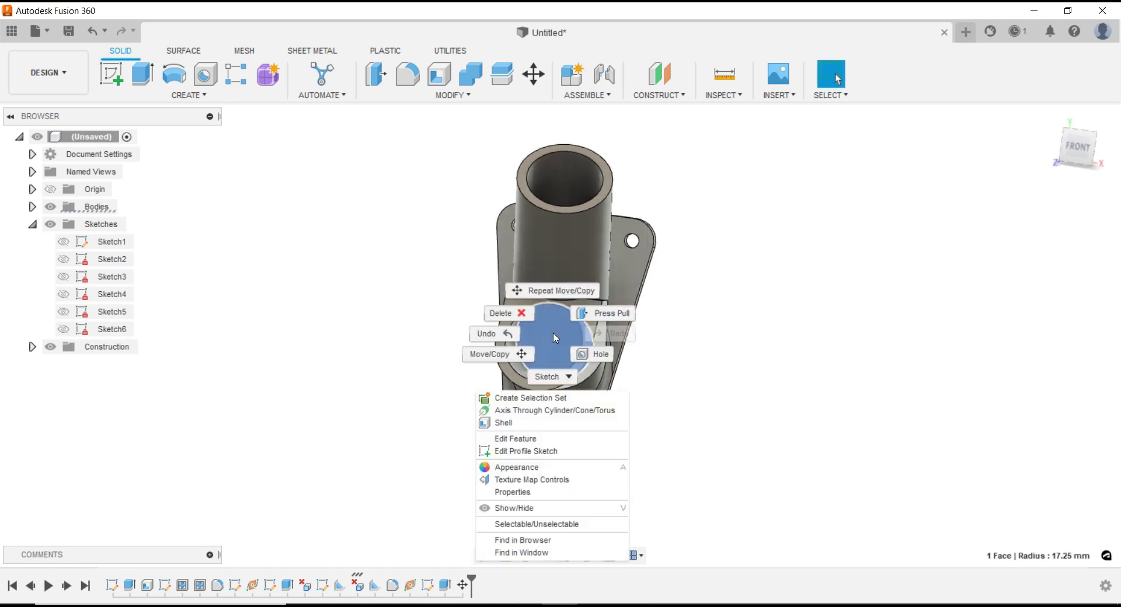
left_click(495, 313)
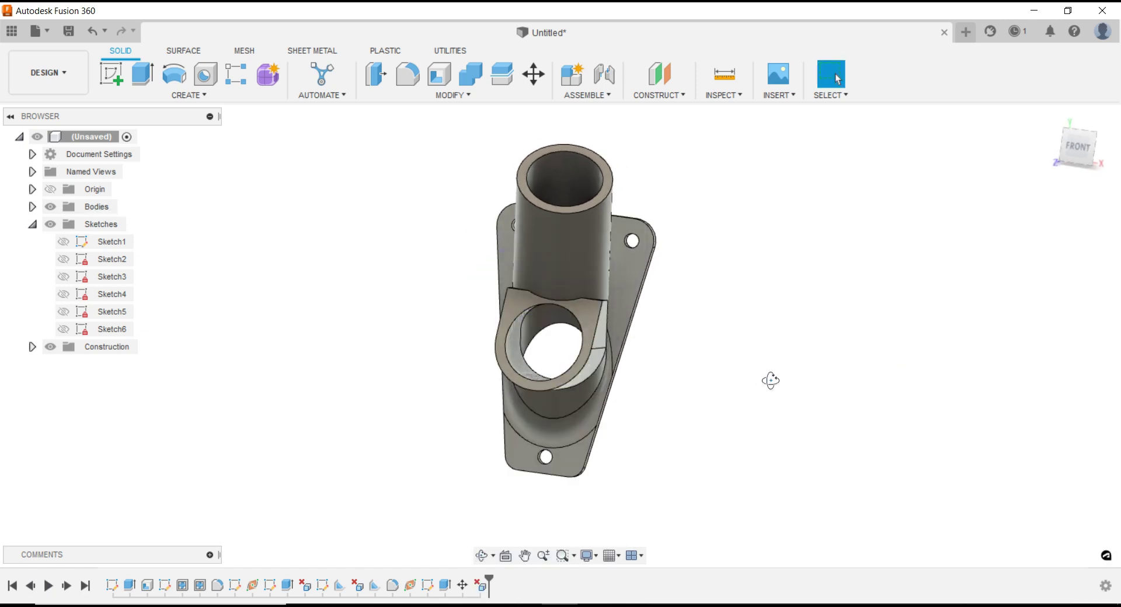
Delete the two small triangular faces at the tube junction and return to an isometric view
mouse_move(771, 381)
middle_mouse_down("shift")
mouse_move(747, 393)
mouse_move(753, 403)
middle_mouse_up("shift")
scroll(558, 319, "up", 5)
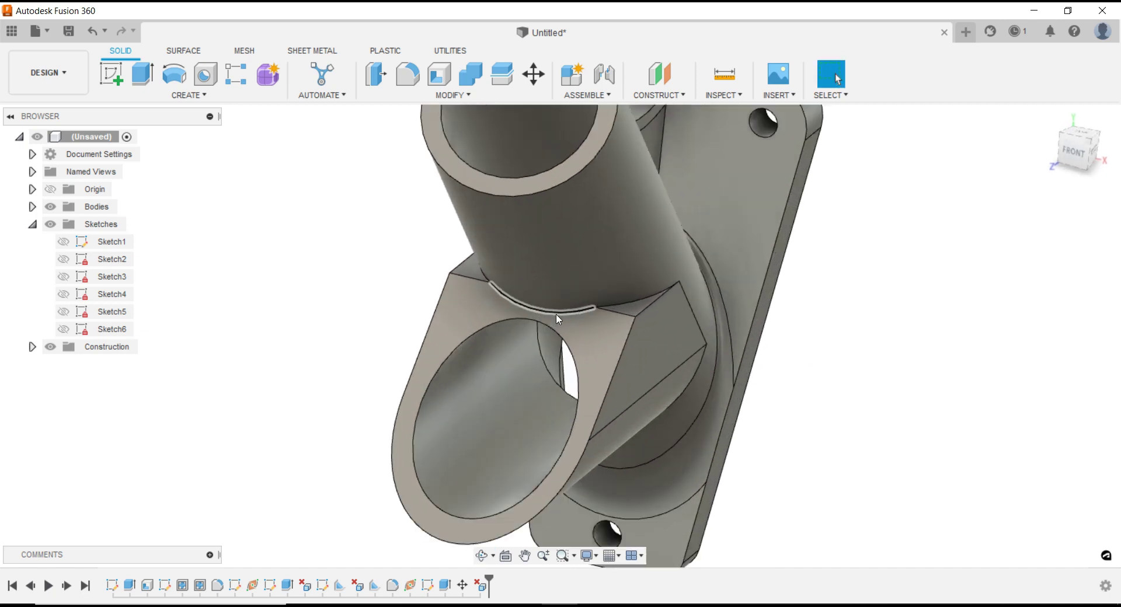
scroll(558, 319, "up", 2)
left_click(459, 254)
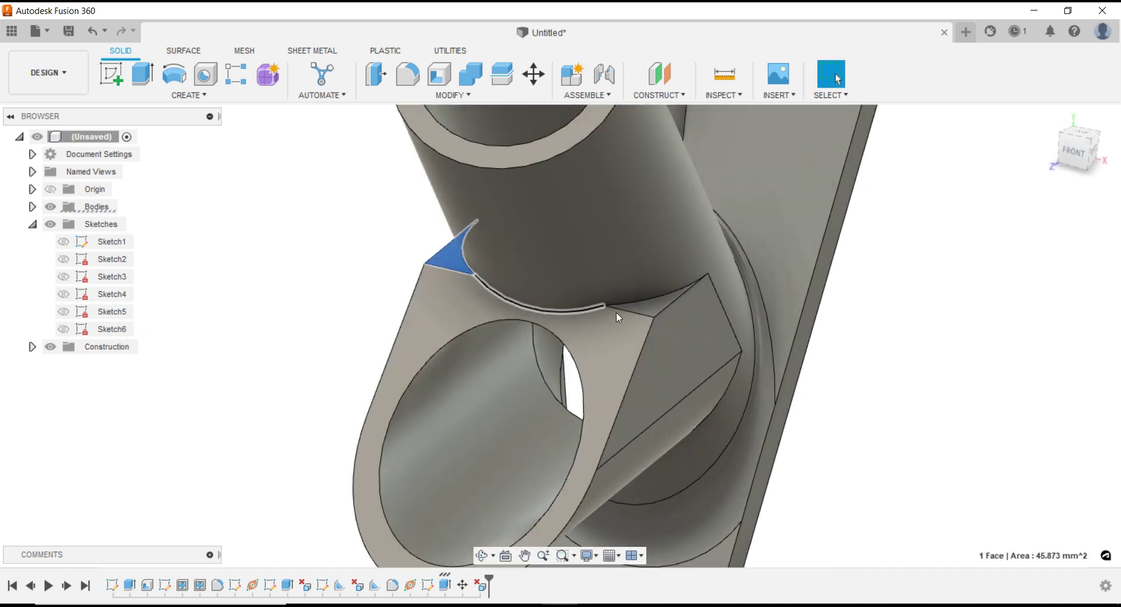
left_click(662, 311)
right_click(657, 308)
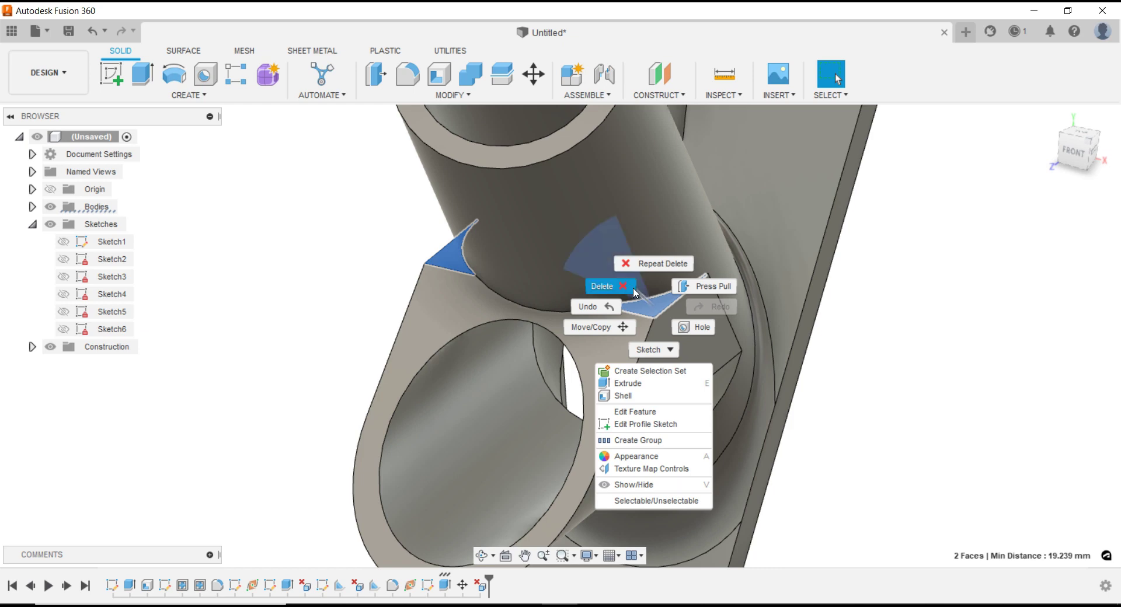
left_click(633, 291)
scroll(358, 242, "down", 3)
scroll(368, 258, "down", 3)
mouse_move(631, 333)
middle_mouse_down("shift")
mouse_move(670, 335)
mouse_move(575, 281)
middle_mouse_up("shift")
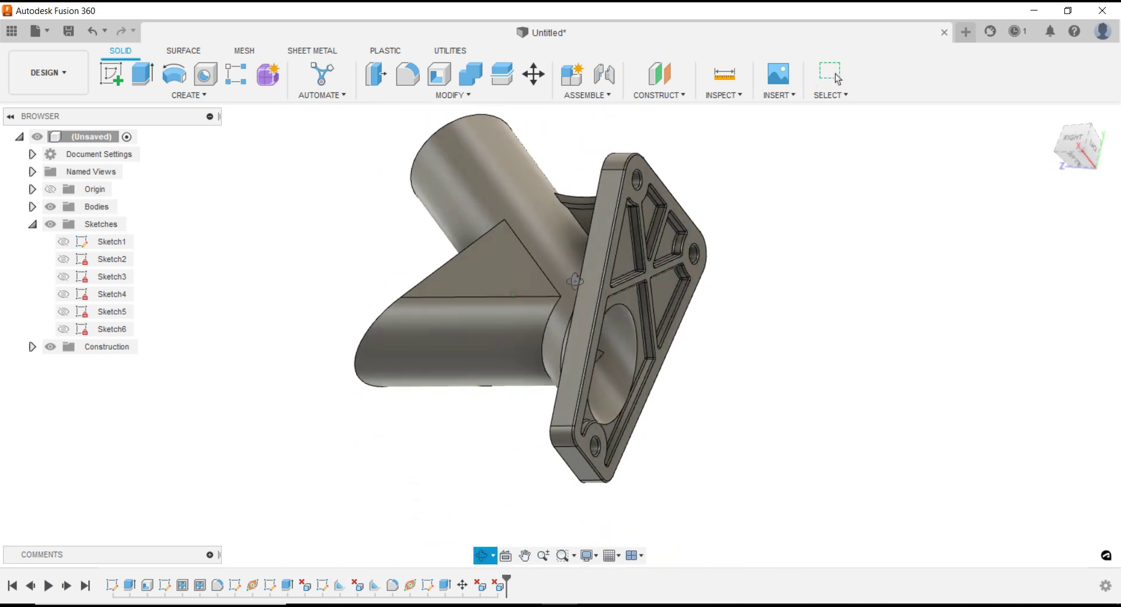
middle_click_drag(576, 281, 671, 348, "shift")
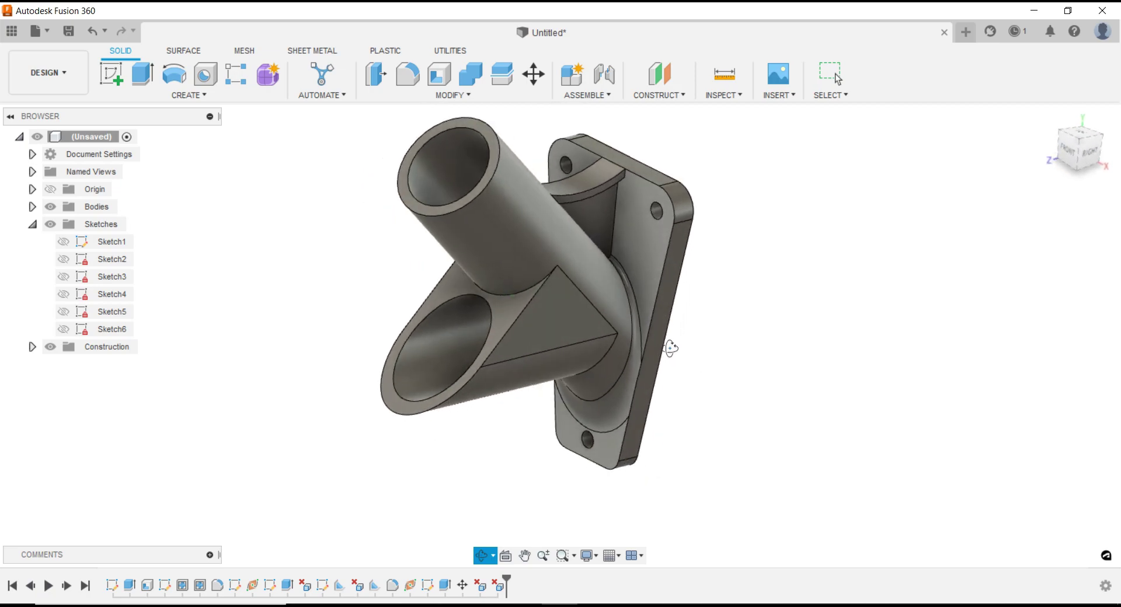
key("Escape")
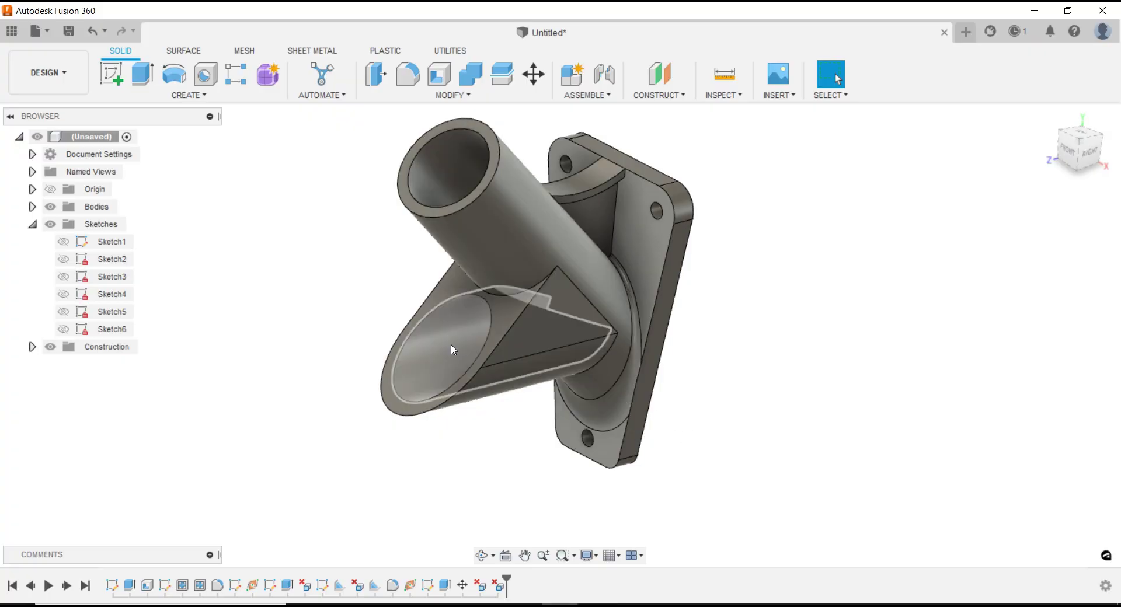
Show the Origin and start a new sketch on the YZ plane
left_click(47, 191)
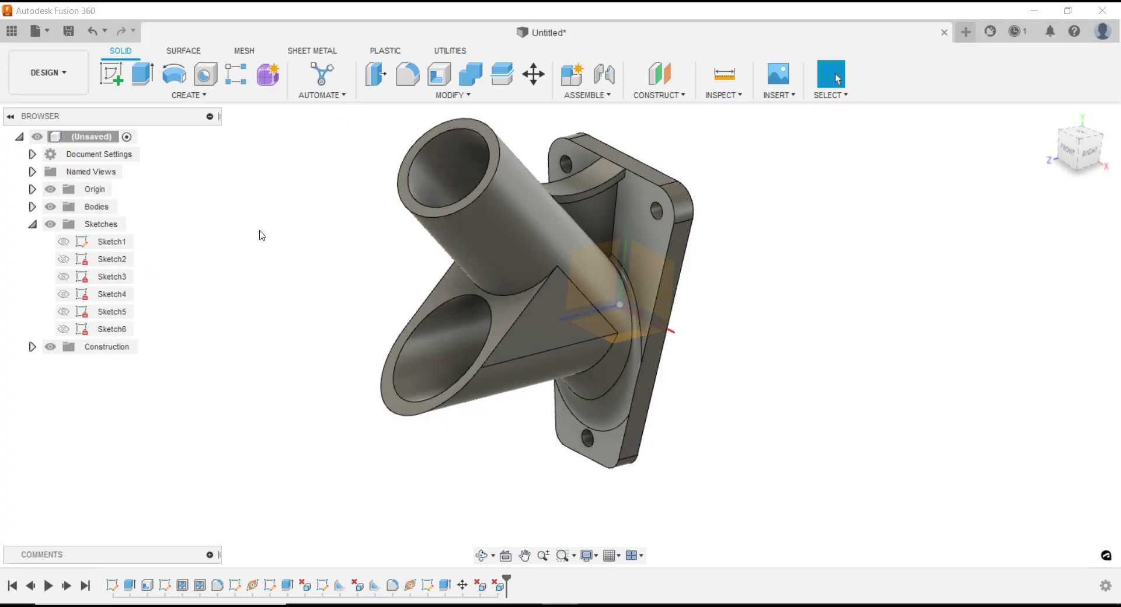
middle_click_drag(612, 243, 503, 293, "shift")
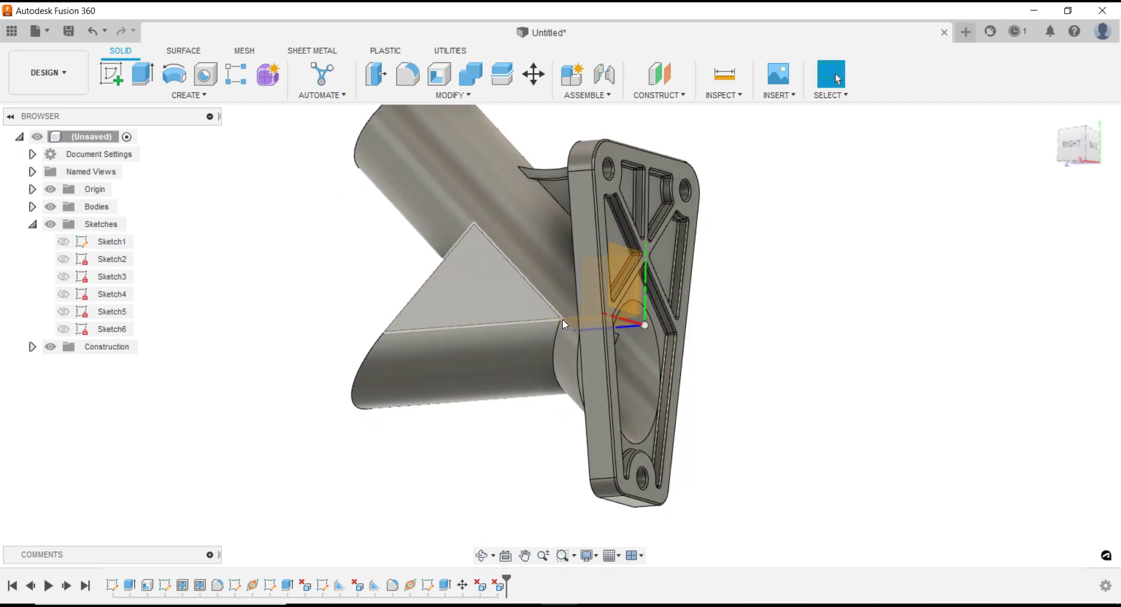
mouse_move(503, 294)
middle_mouse_down("shift")
mouse_move(677, 345)
mouse_move(418, 315)
middle_mouse_up("shift")
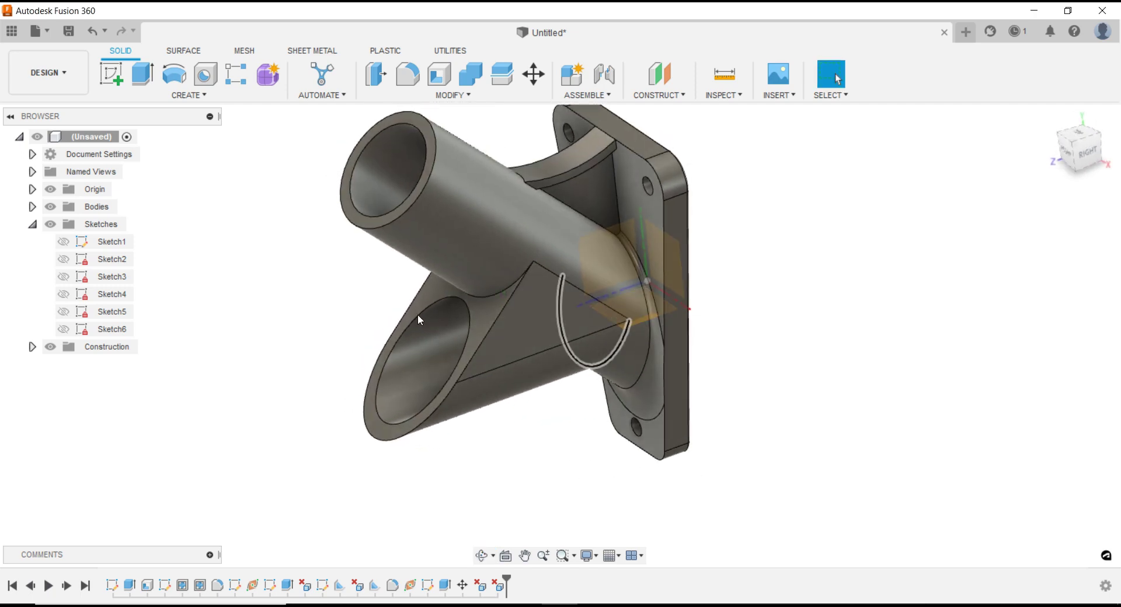
left_click(32, 189)
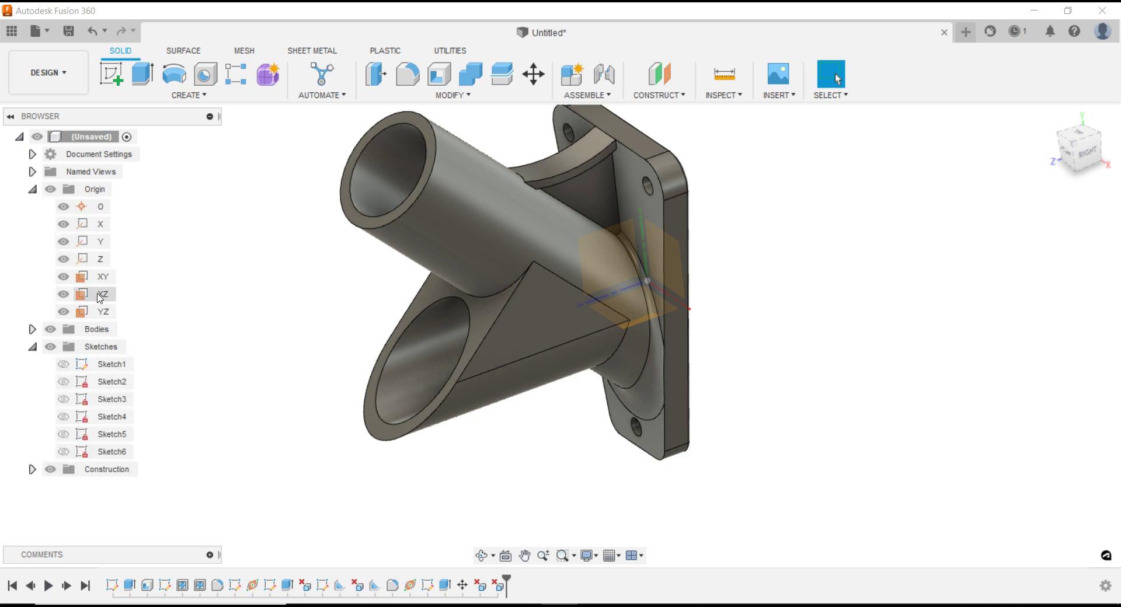
left_click(102, 312)
right_click(103, 311)
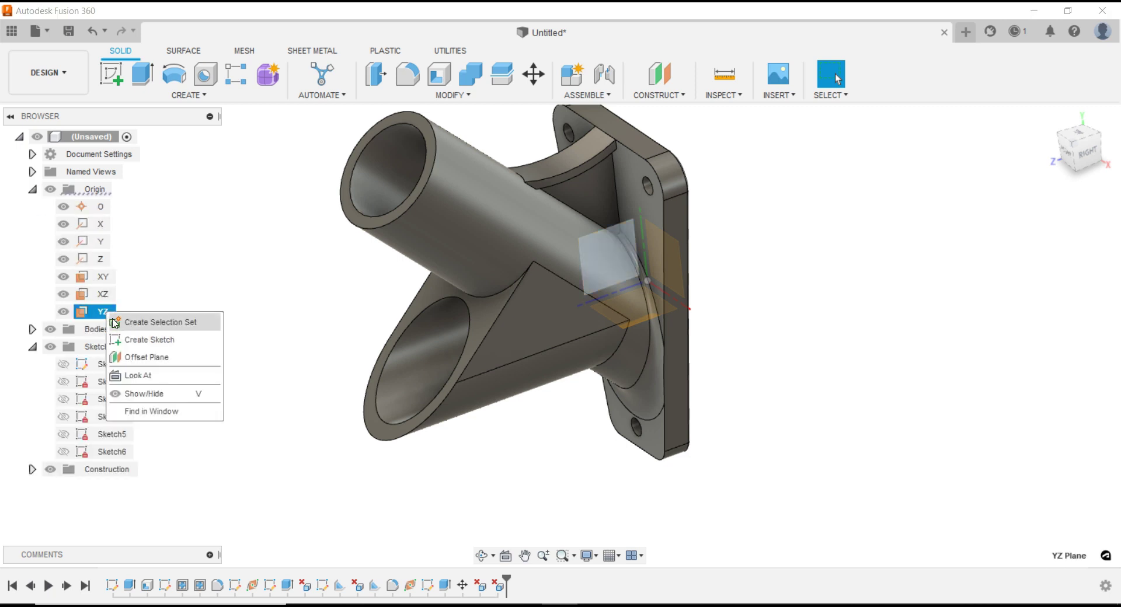
left_click(136, 341)
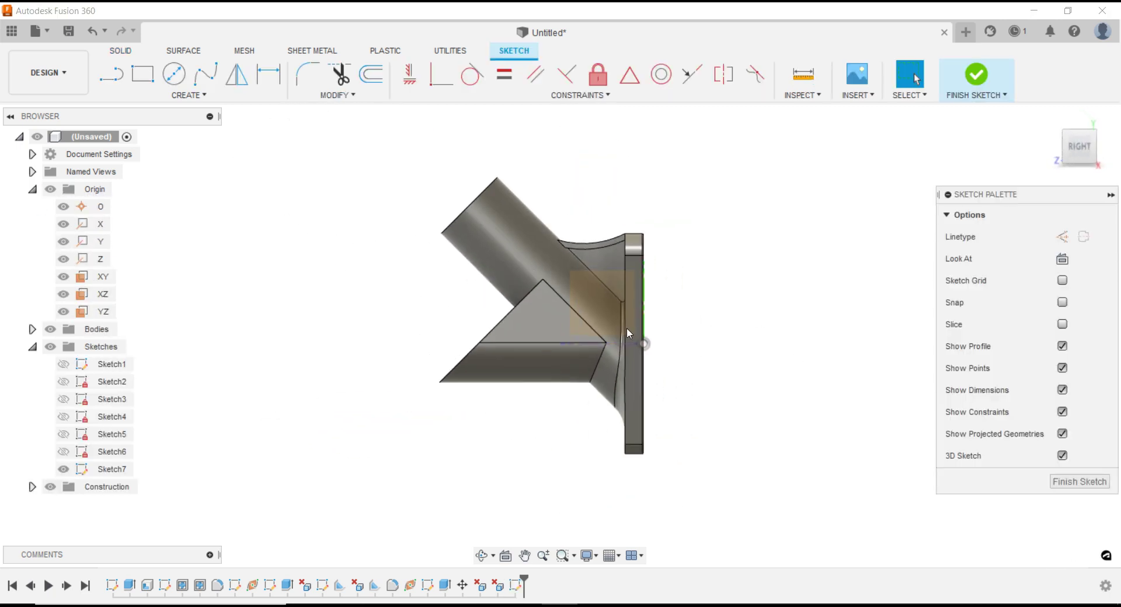
scroll(626, 327, "up", 3)
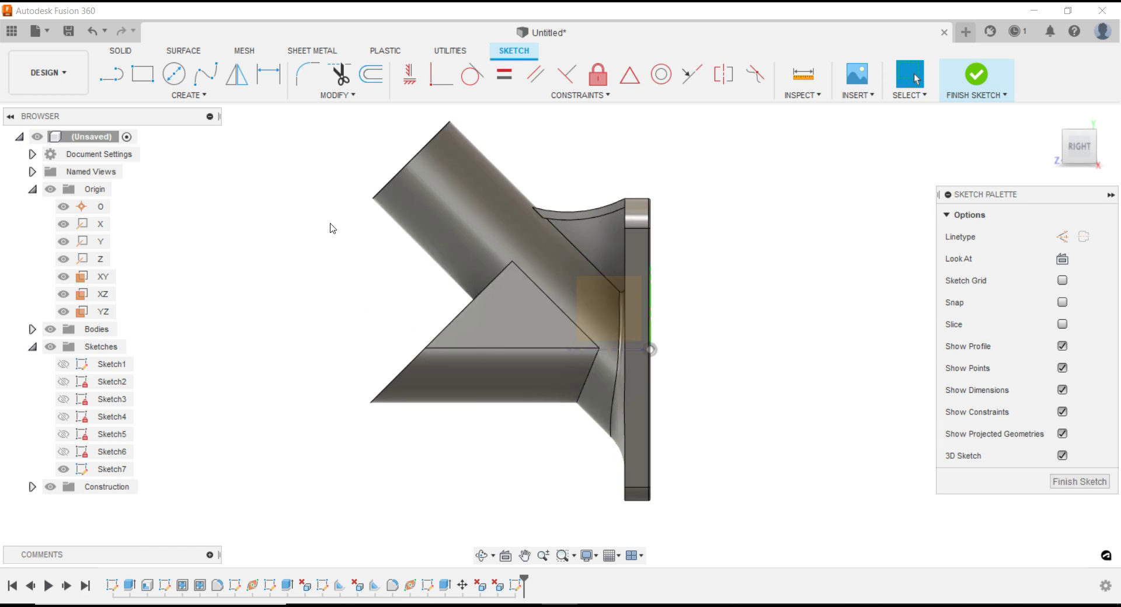
Project the slanted and lower angled tube faces into the sketch
left_click(190, 94)
mouse_move(140, 337)
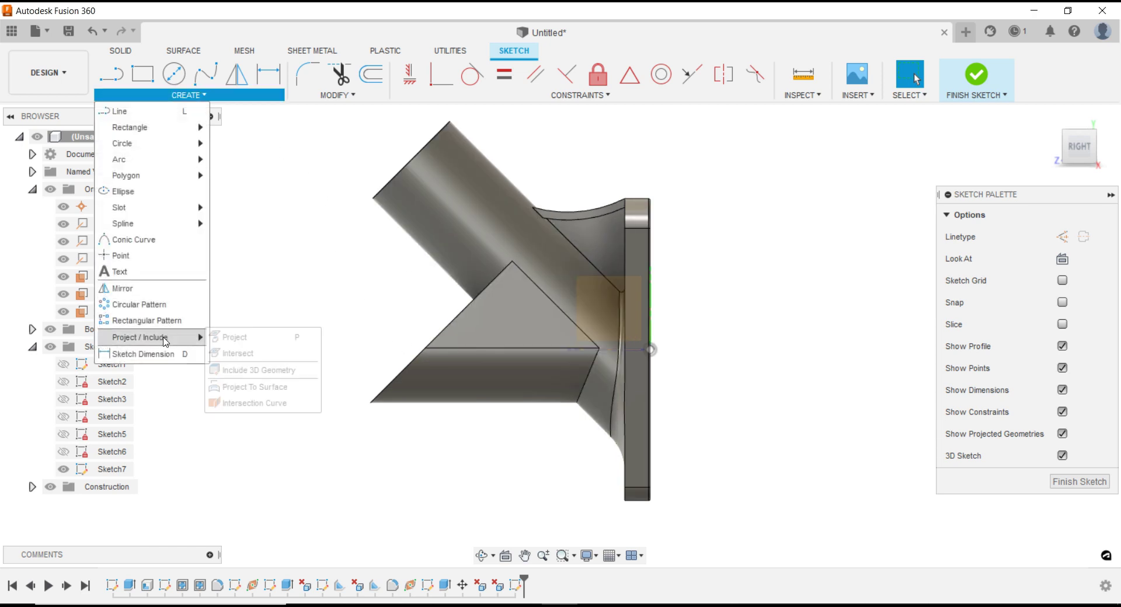
left_click(233, 338)
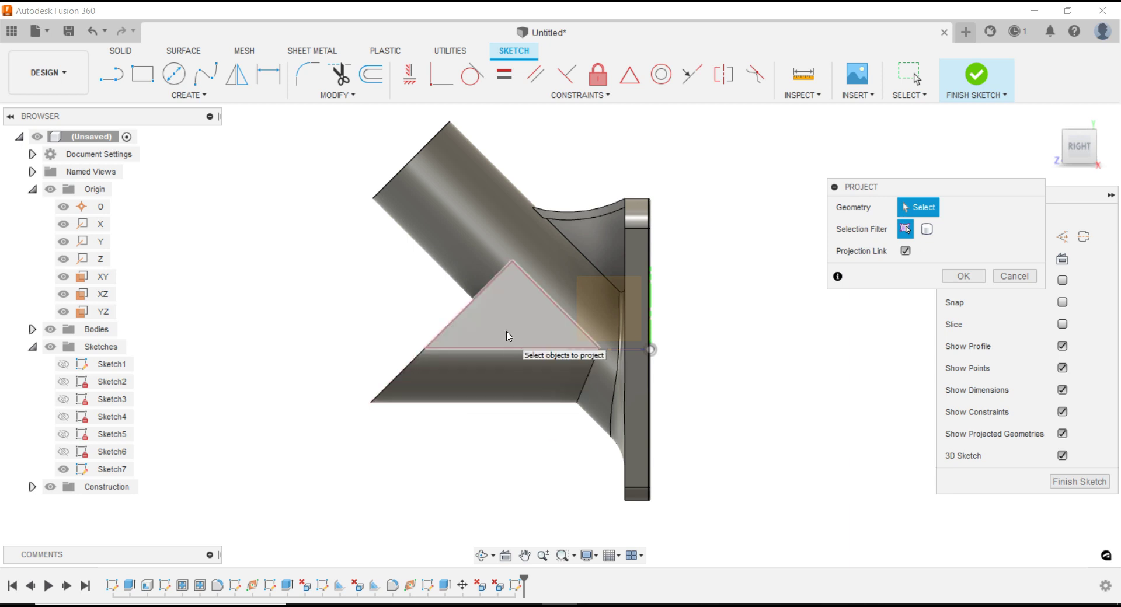
left_click(468, 269)
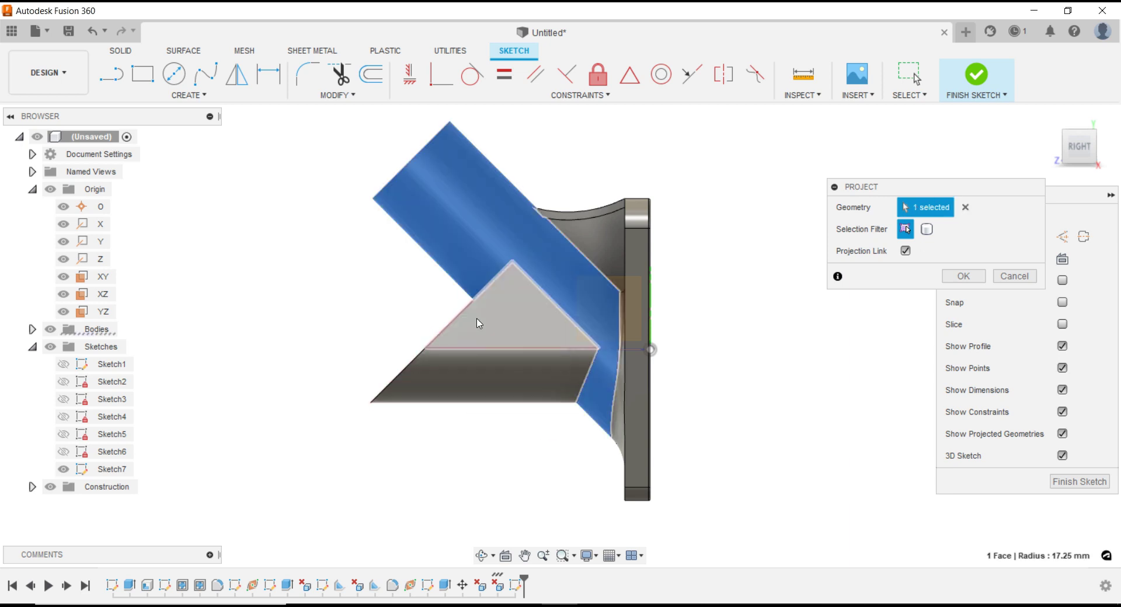
left_click(482, 374)
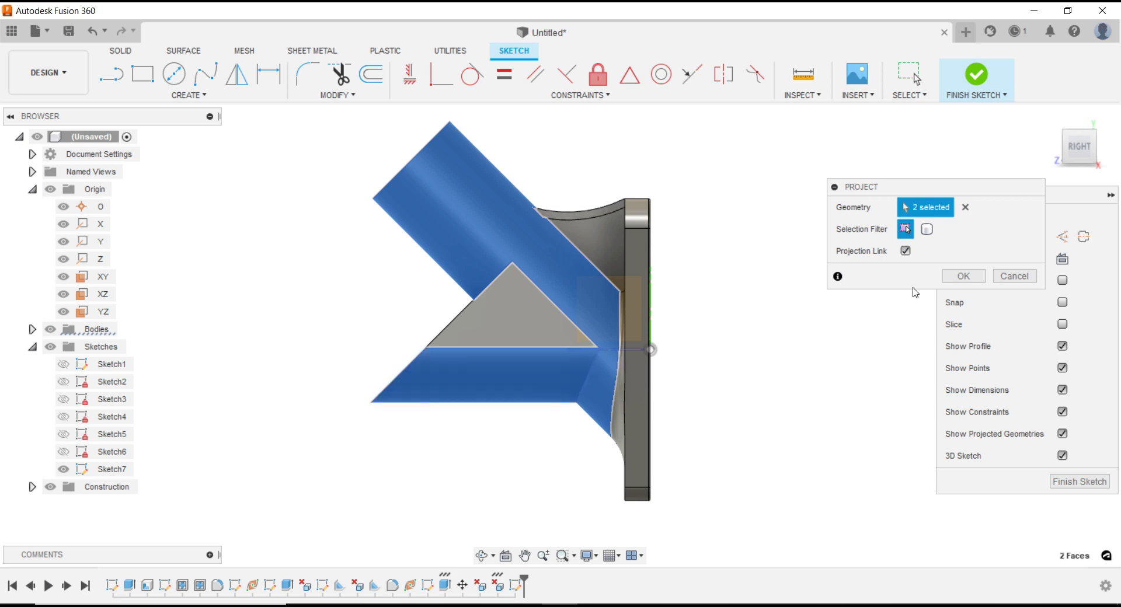
left_click(951, 285)
scroll(748, 346, "down", 2)
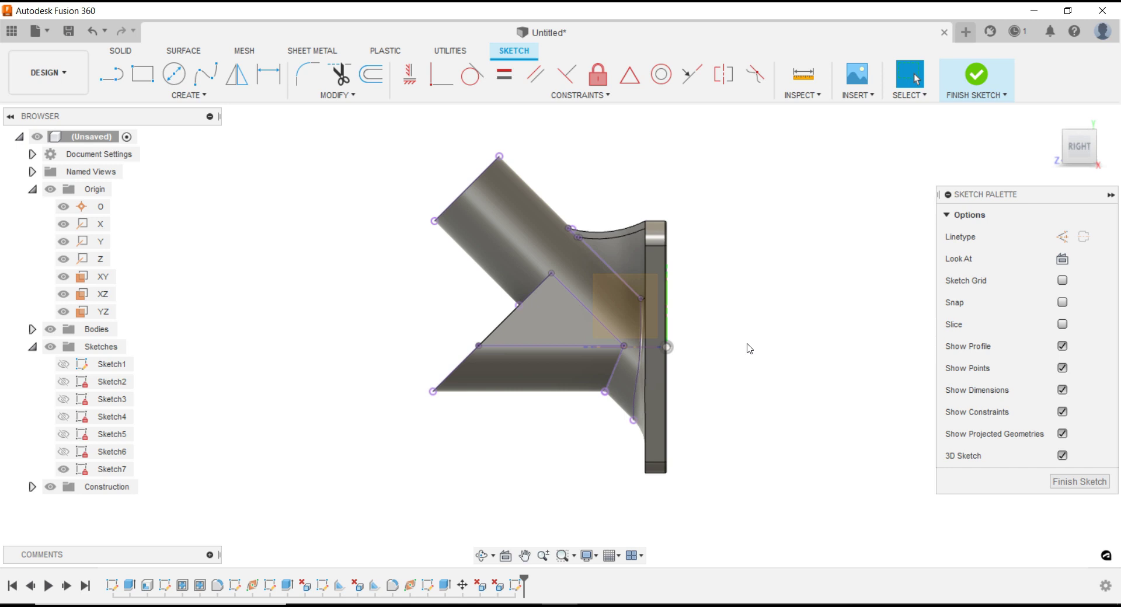
Convert all the projected lines into construction lines
left_click(111, 73)
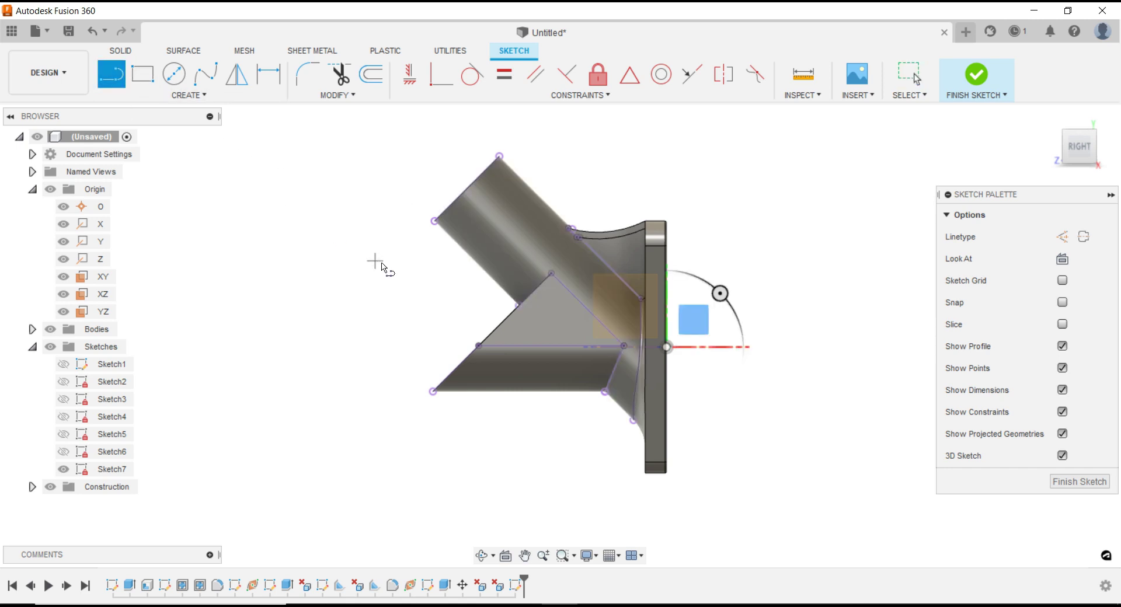
key("Escape")
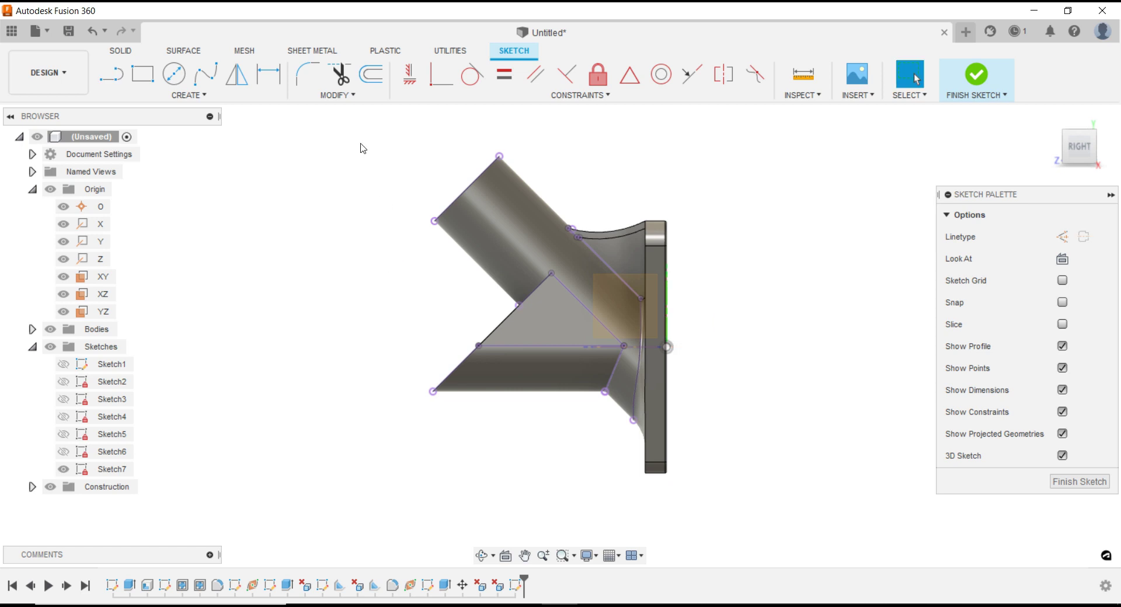
left_click_drag(358, 143, 797, 506)
right_click(798, 503)
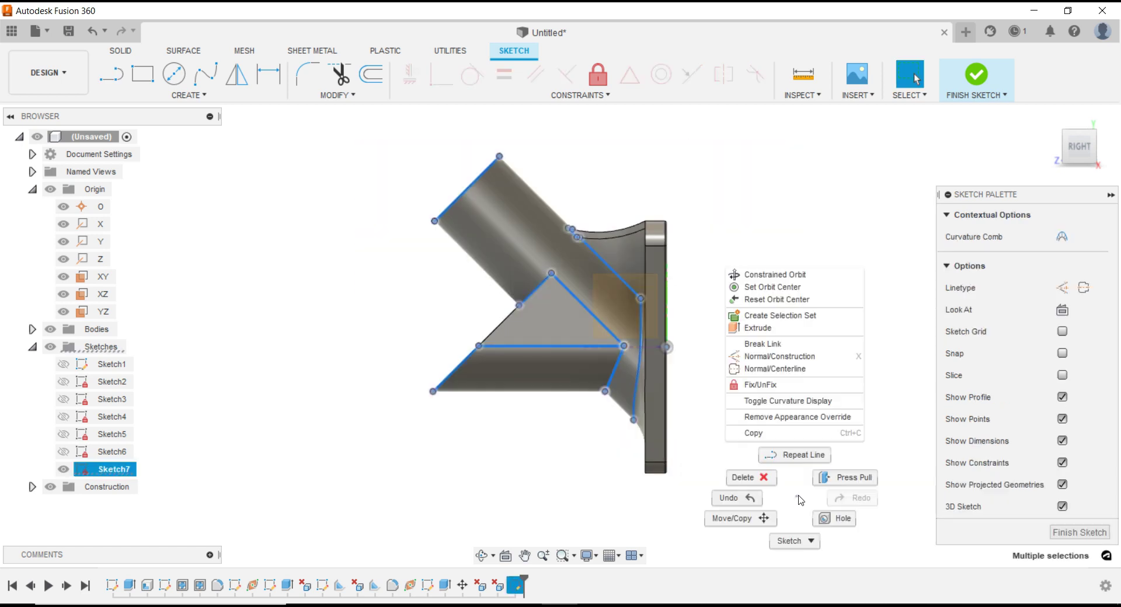
left_click(778, 364)
left_click(778, 363)
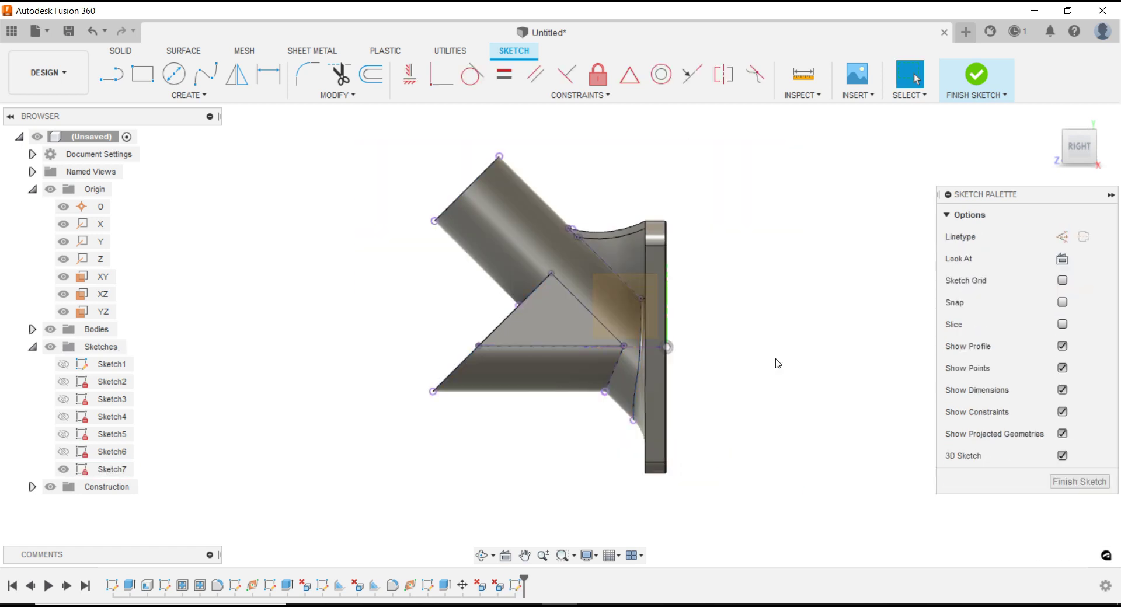
Draw a line from the upper tube corner to the flange's lower corner
key("l")
scroll(385, 297, "up", 1)
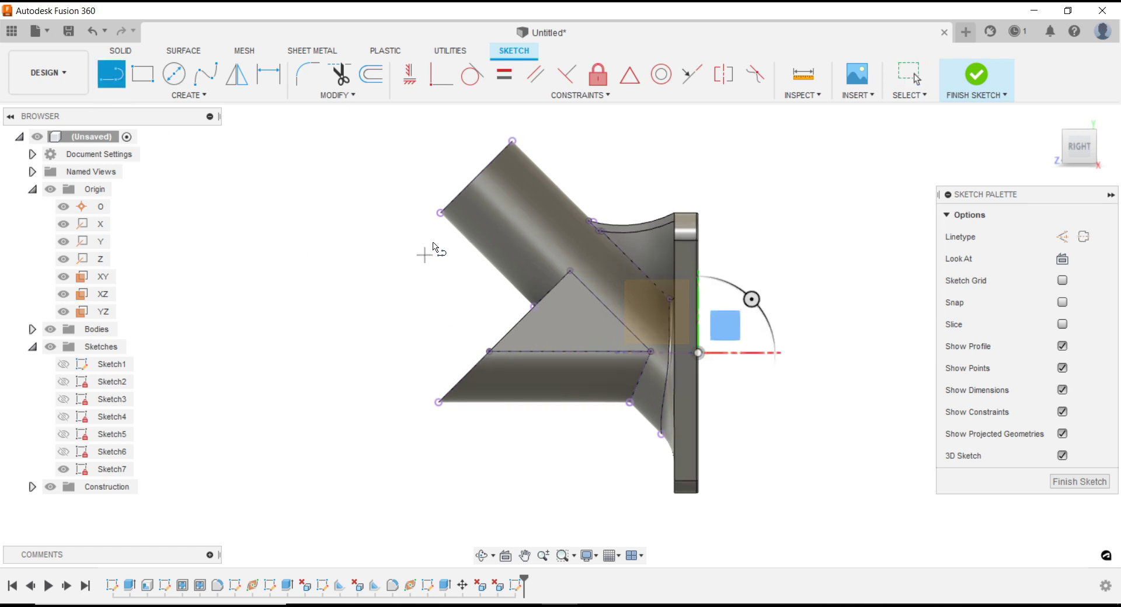
left_click(440, 213)
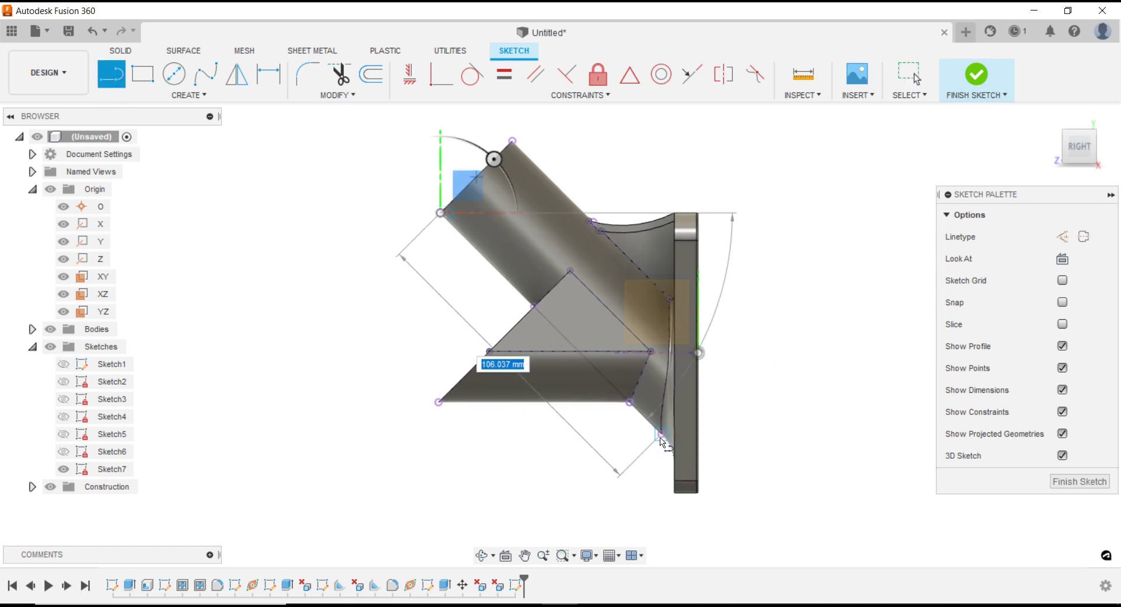
left_click(662, 434)
Draw a second line from the lower tube corner to the triangle's upper vertex
left_click(438, 403)
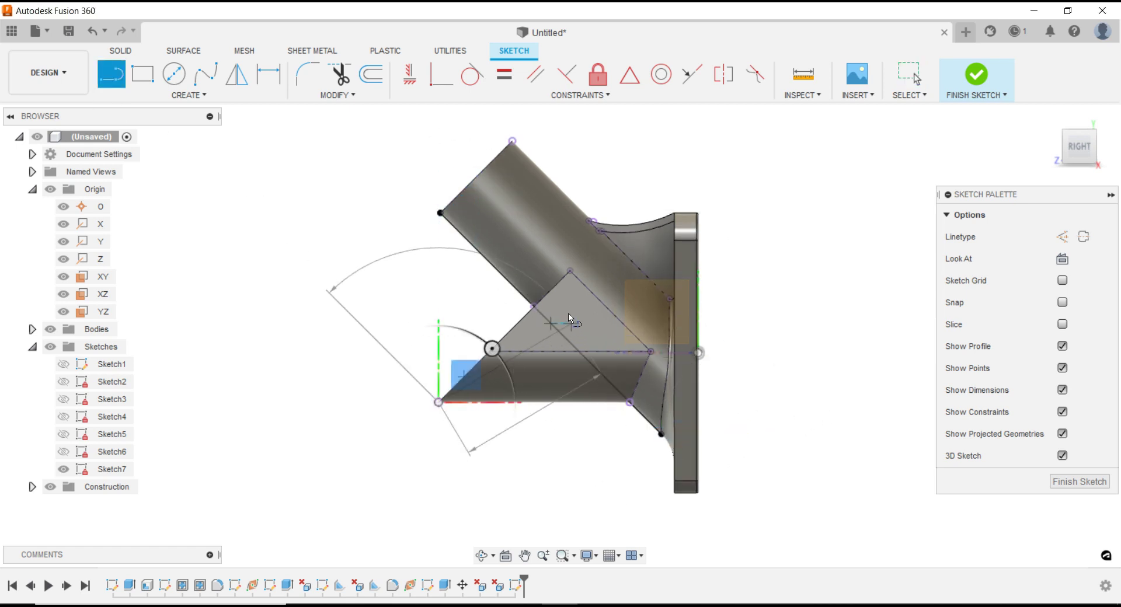
scroll(524, 338, "up", 2)
scroll(526, 339, "up", 1)
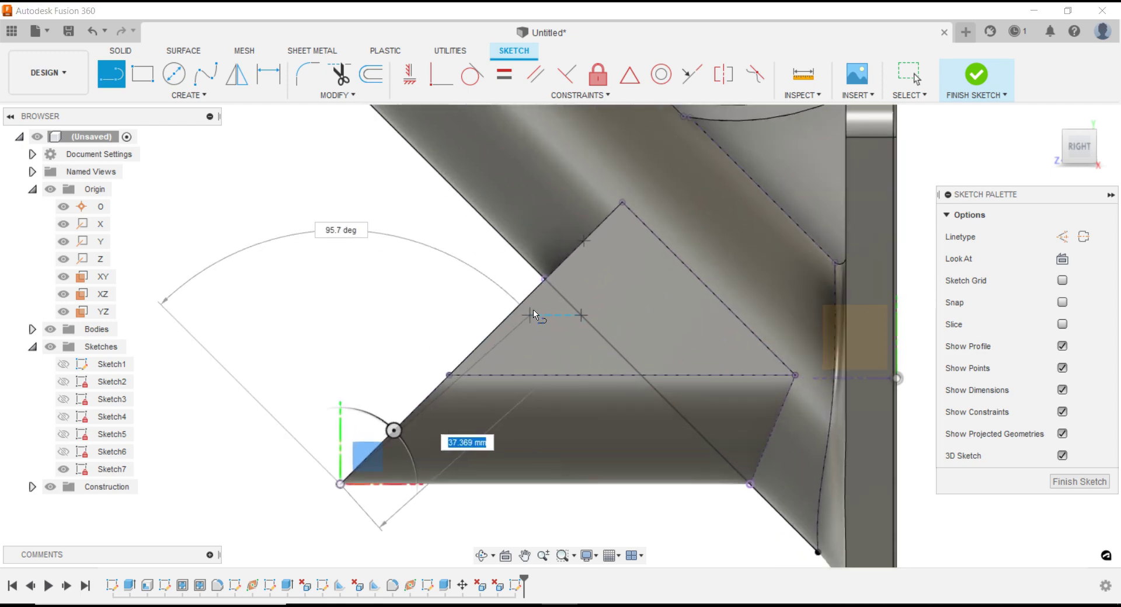
scroll(555, 271, "up", 2)
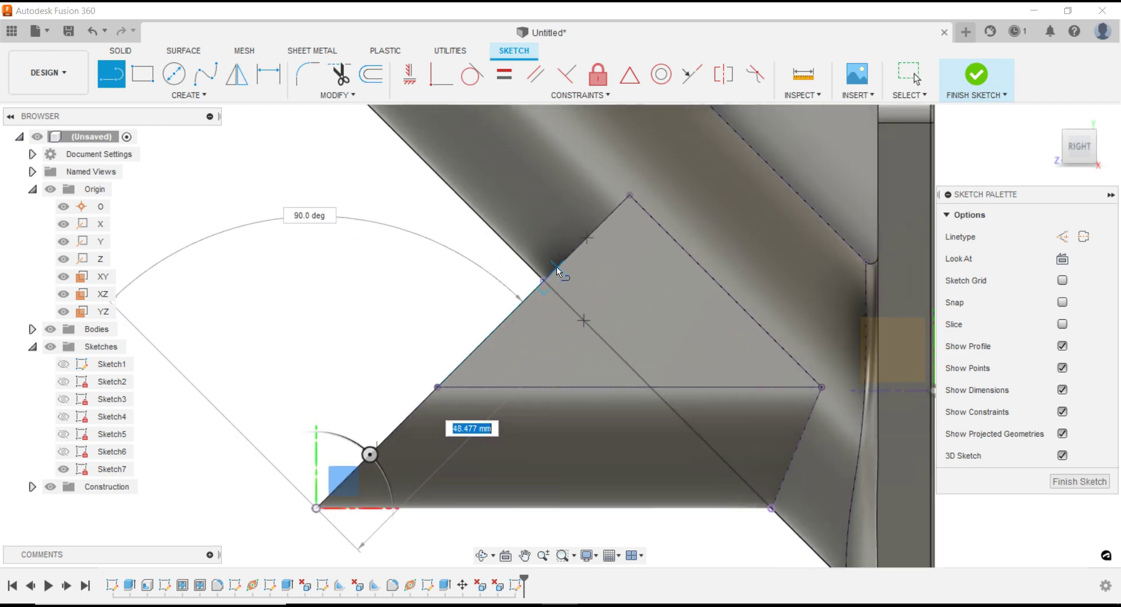
scroll(558, 272, "down", 3)
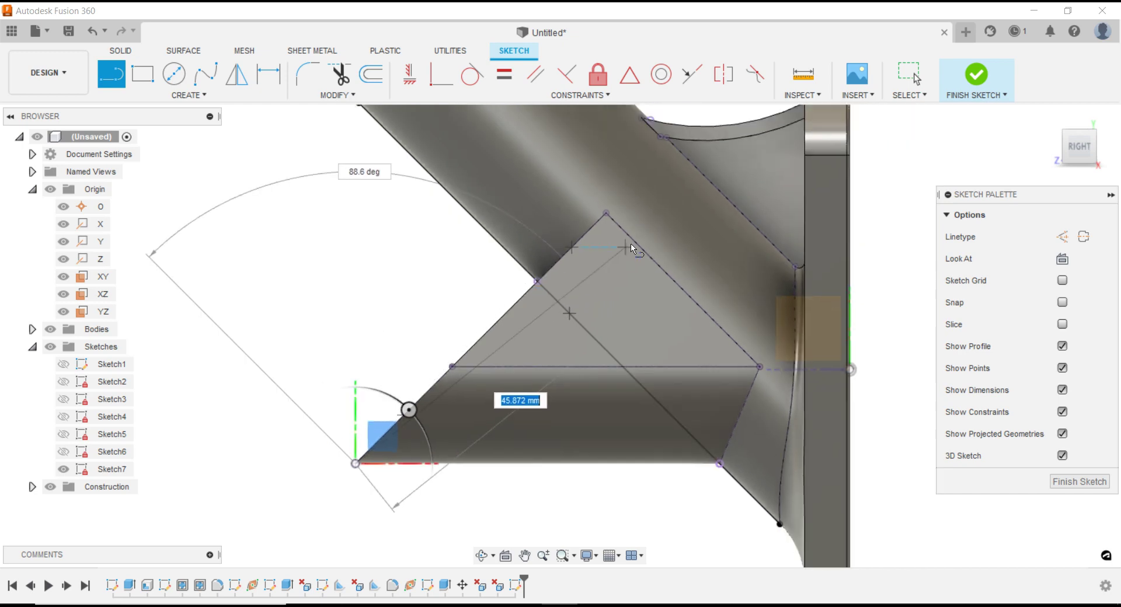
left_click(605, 213)
scroll(365, 279, "down", 2)
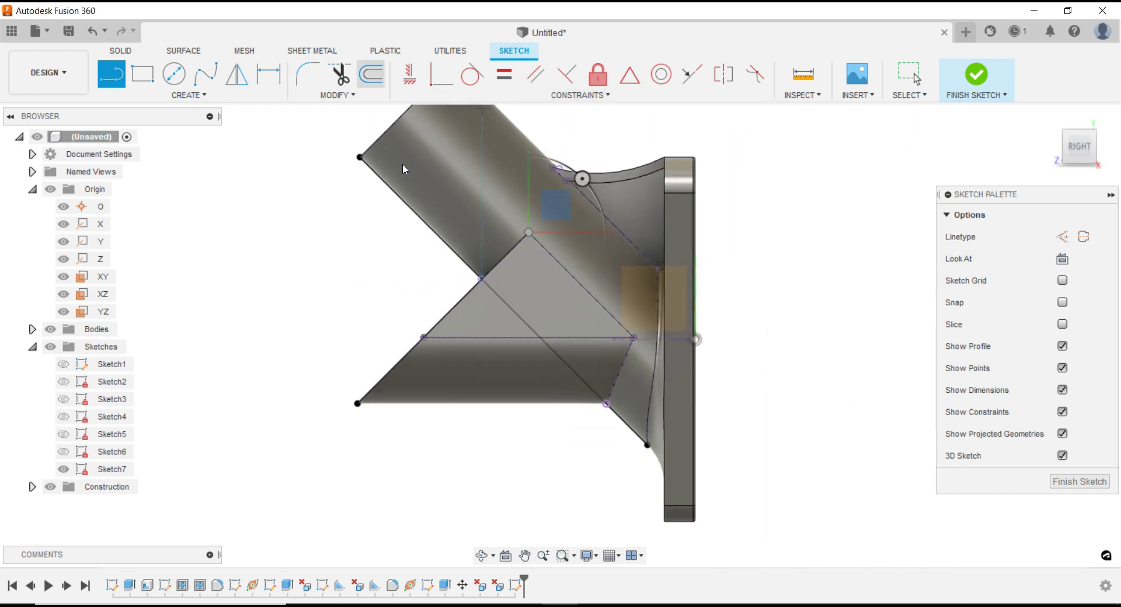
left_click(373, 78)
Offset the triangle's lower-left edge by 21.5 mm
left_click(459, 310)
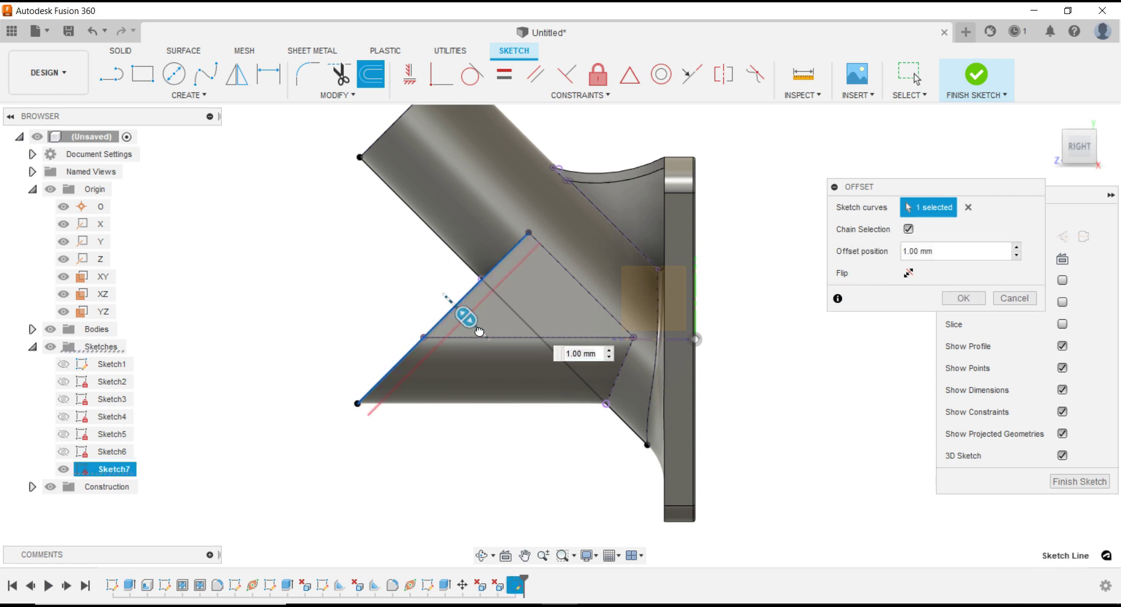
type("5")
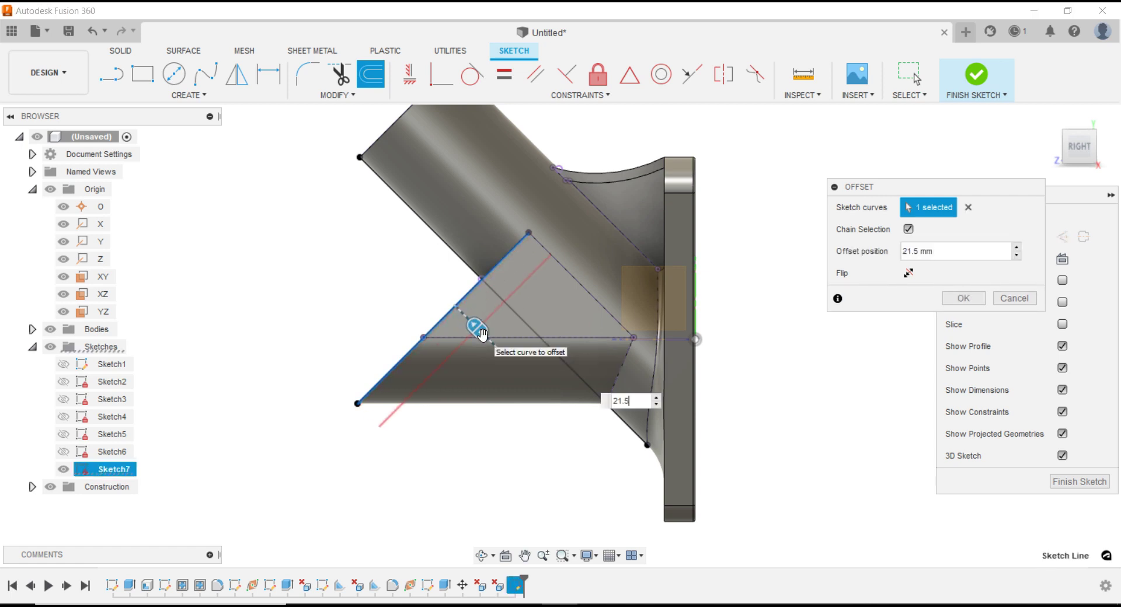
left_click(975, 301)
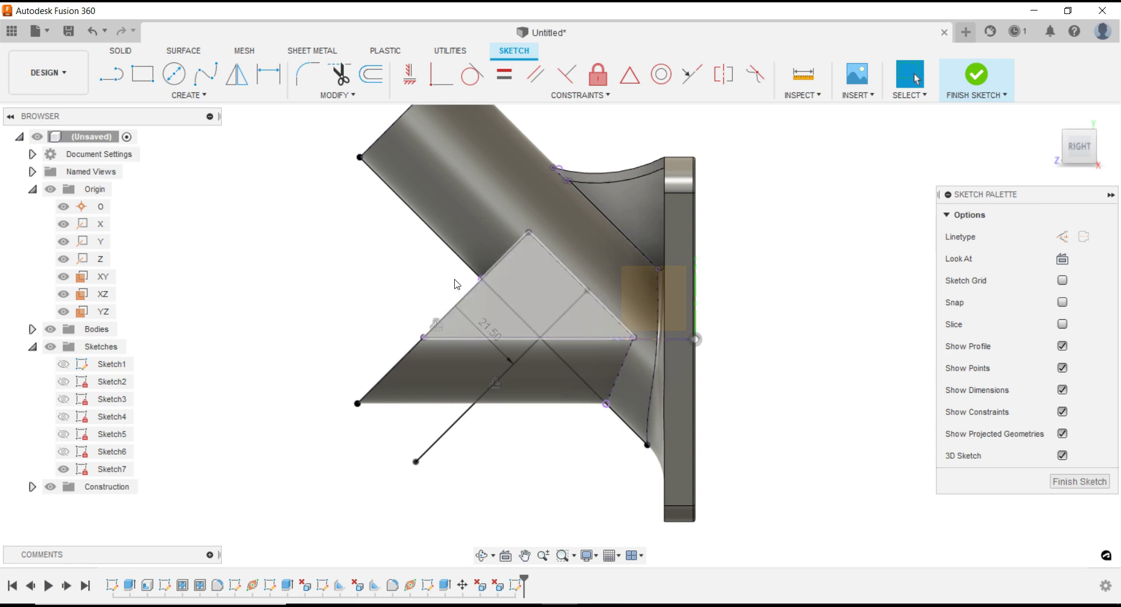
Draw a horizontal line between the lower-left and lower-right corner points
left_click(111, 73)
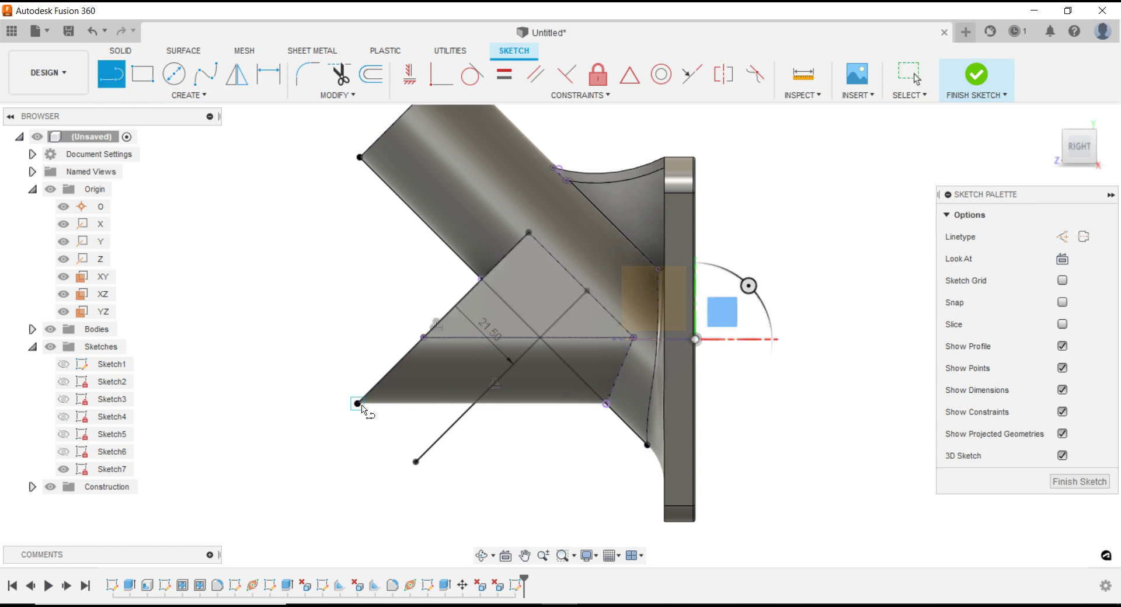
left_click(358, 403)
left_click(606, 404)
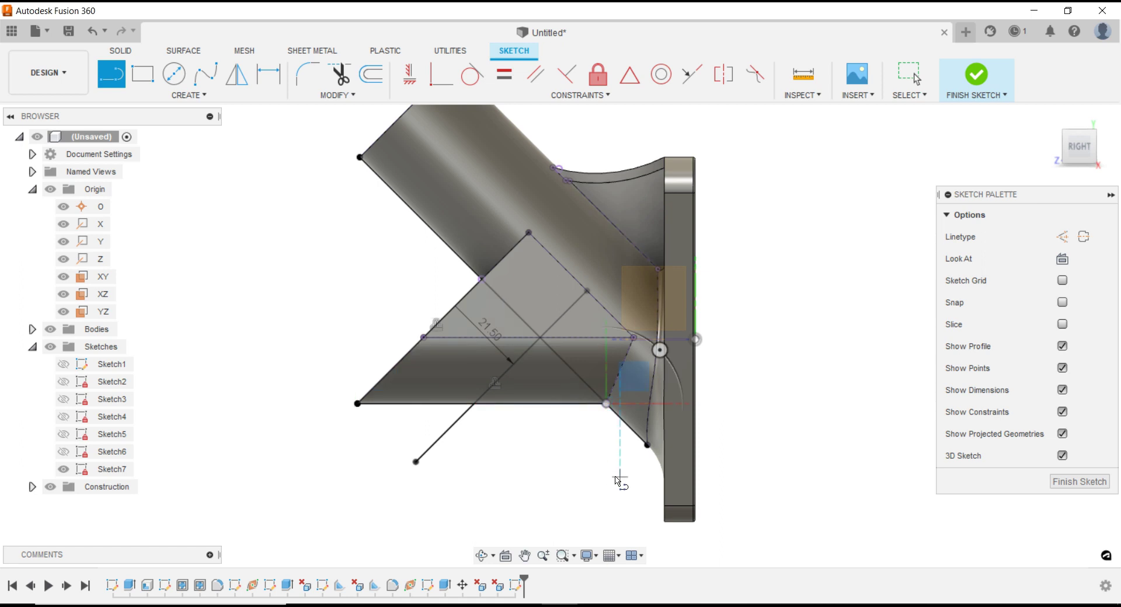
key("Escape")
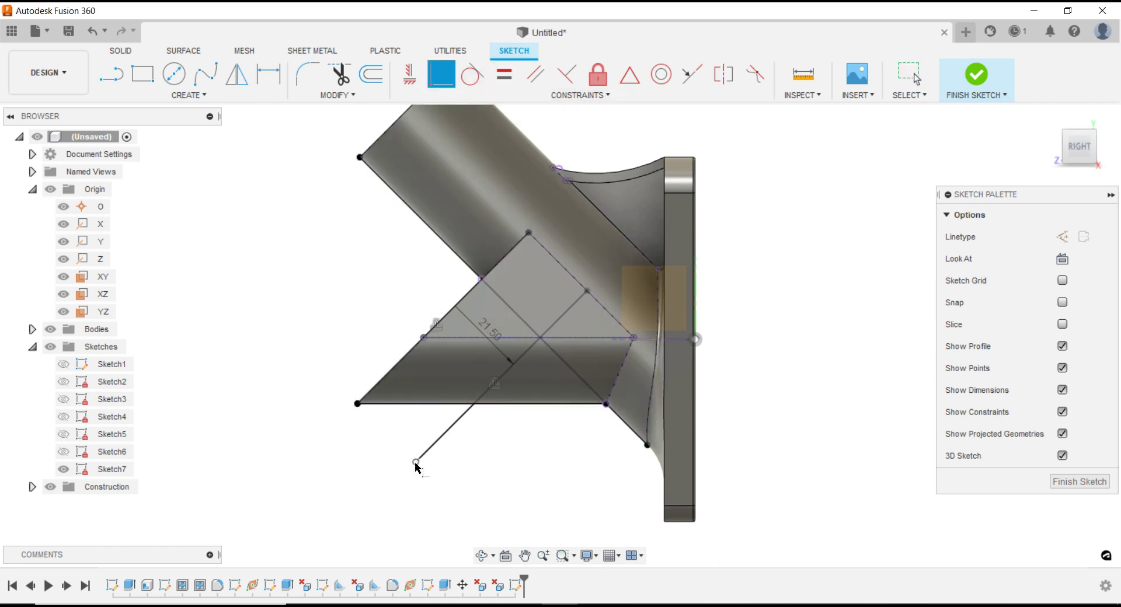
Trim the offset line's excess above and below, then finish the sketch
left_click(431, 405)
left_click_drag(432, 408, 433, 407)
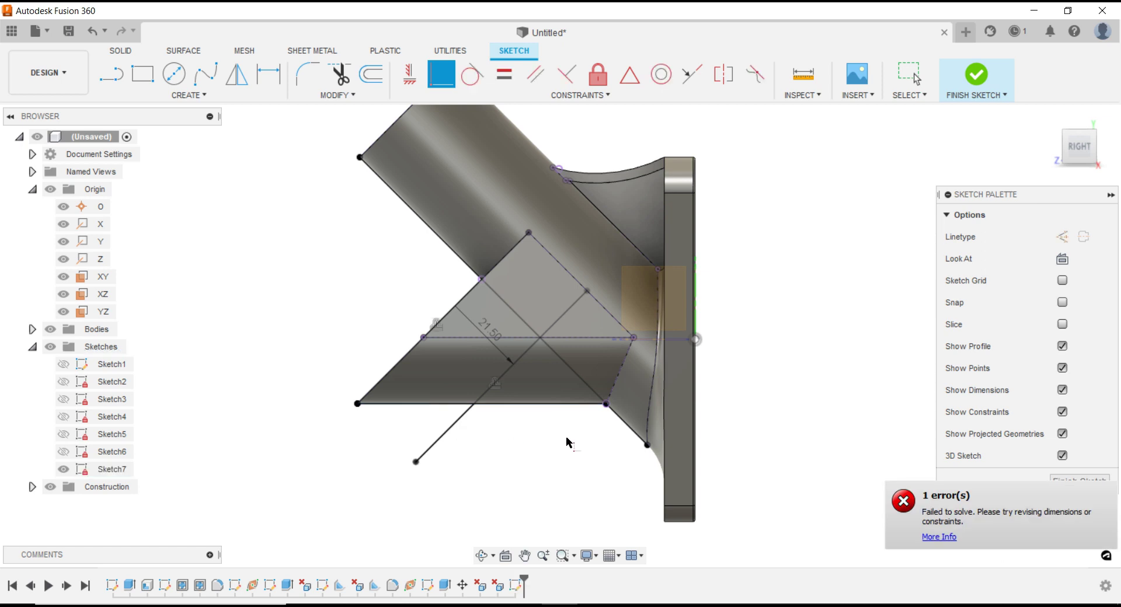
key("t")
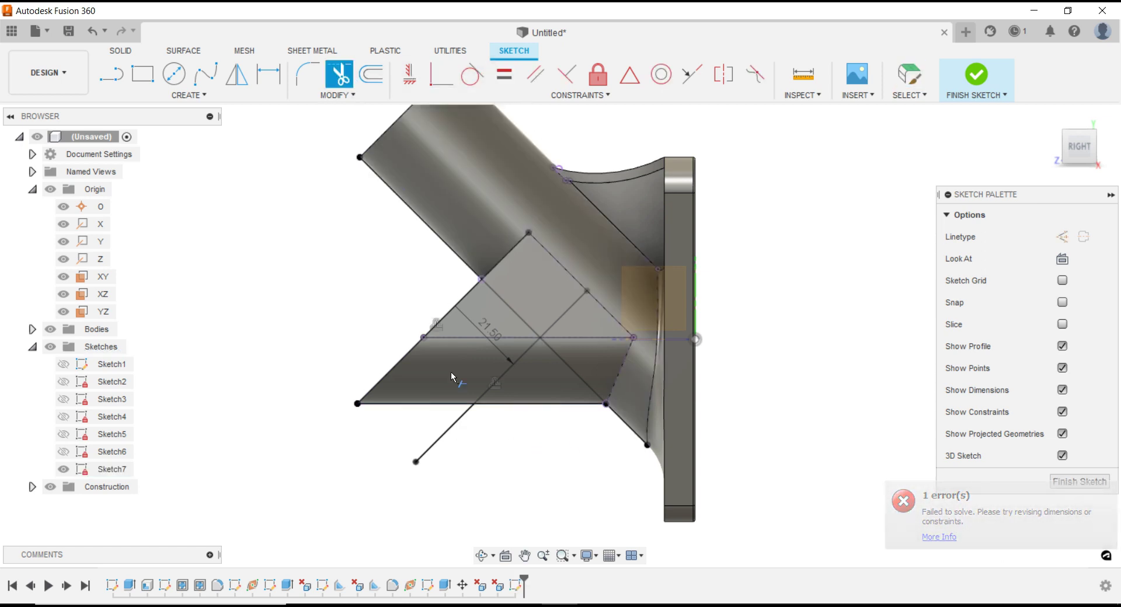
left_click(444, 434)
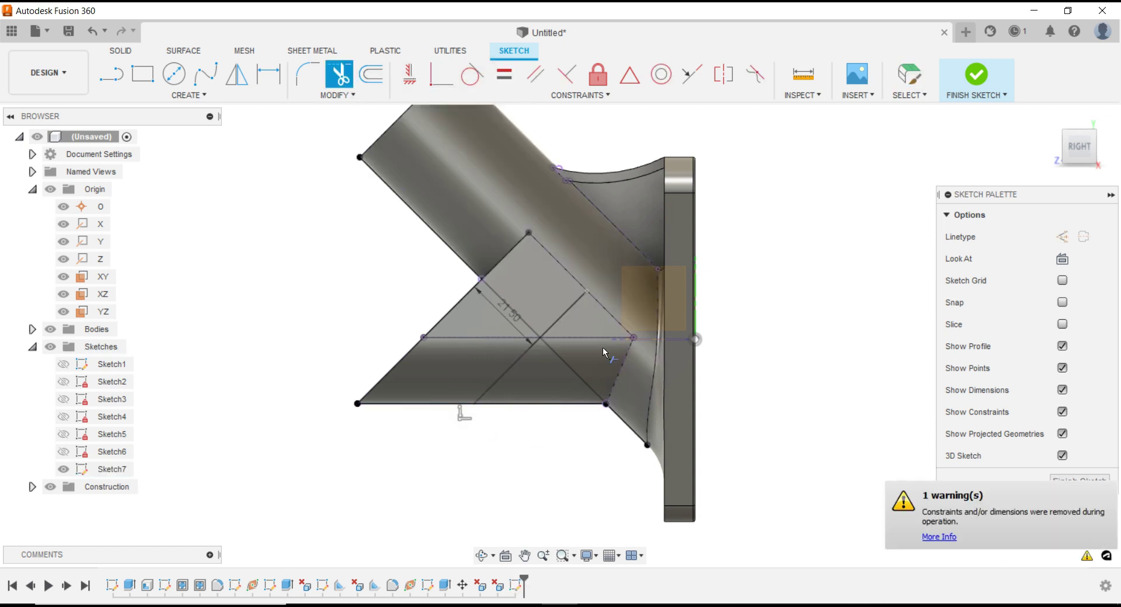
left_click(570, 307)
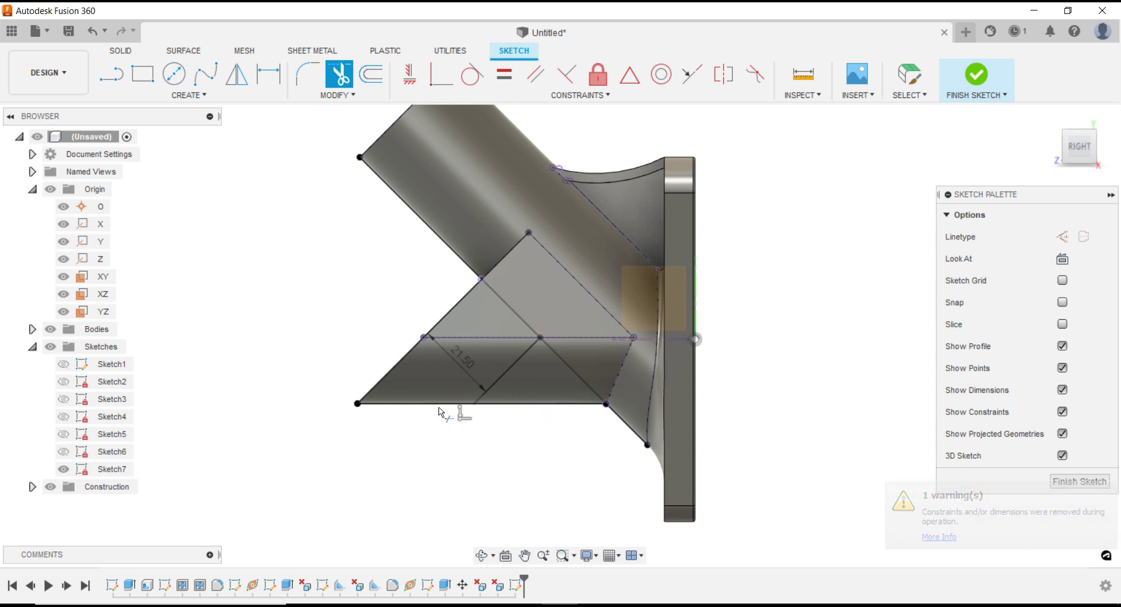
key("Escape")
left_click(1077, 482)
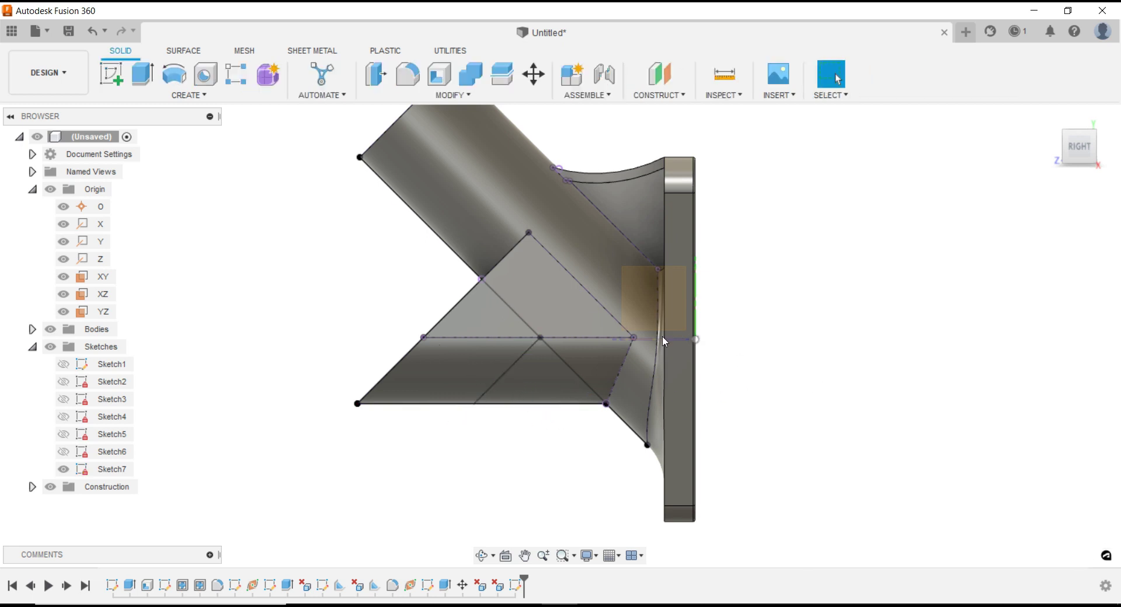
Extrude Sketch7's small lower triangle as a Cut, Symmetric, with Extent All
left_click(149, 88)
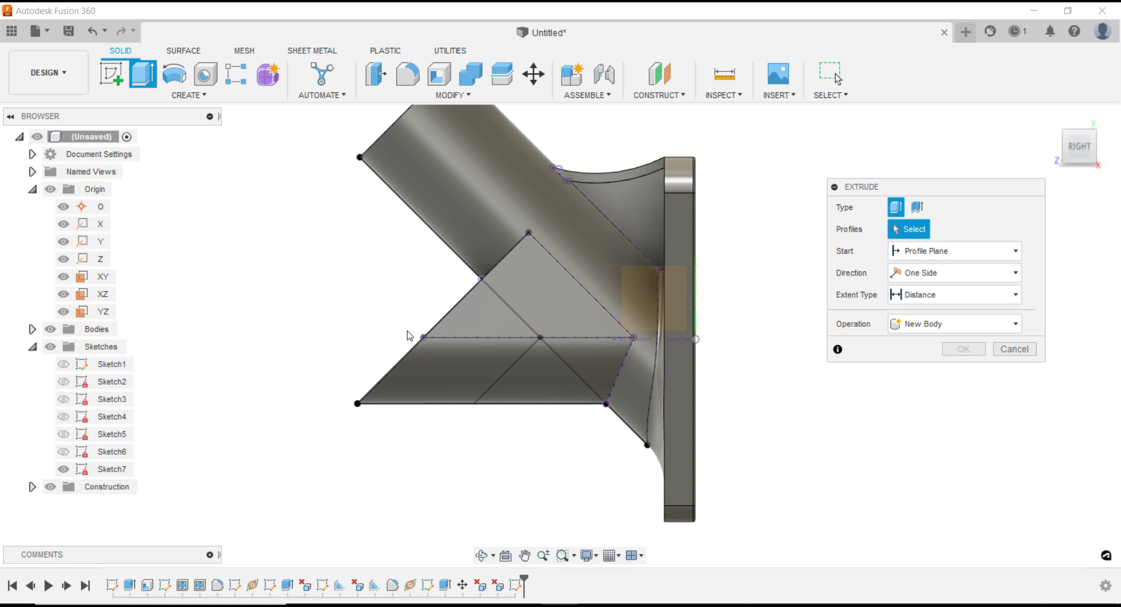
left_click(522, 381)
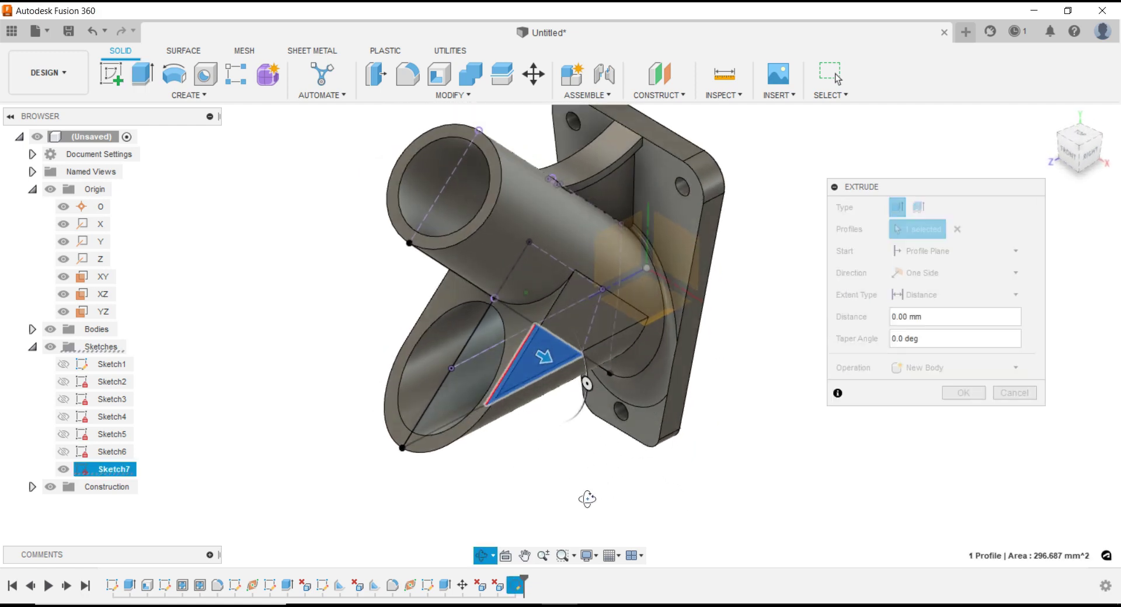
middle_click_drag(541, 453, 584, 479, "shift")
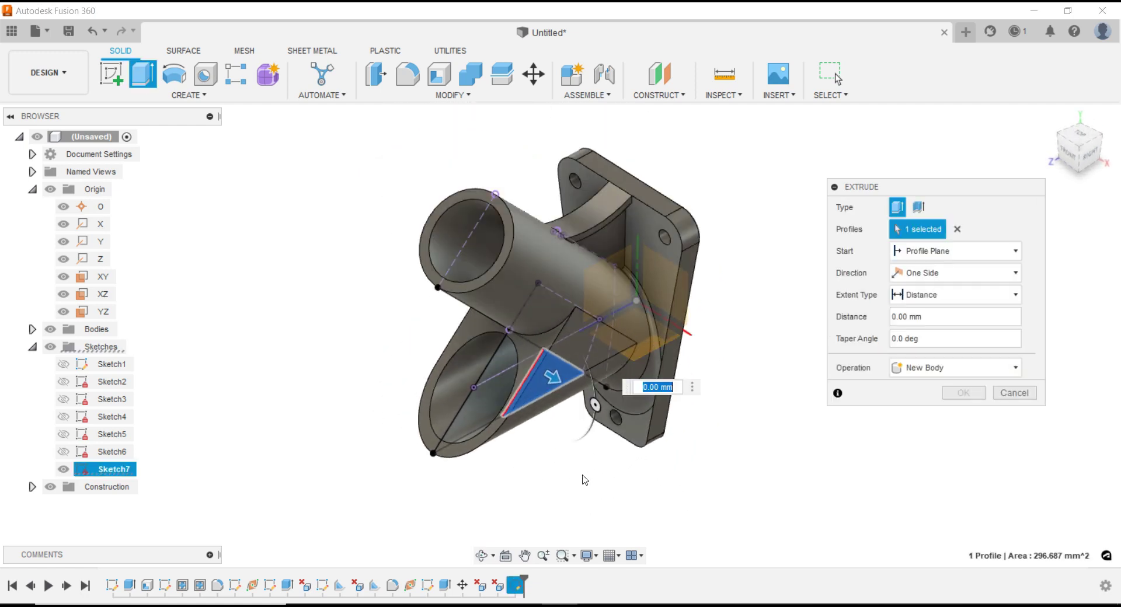
left_click(935, 368)
left_click(933, 405)
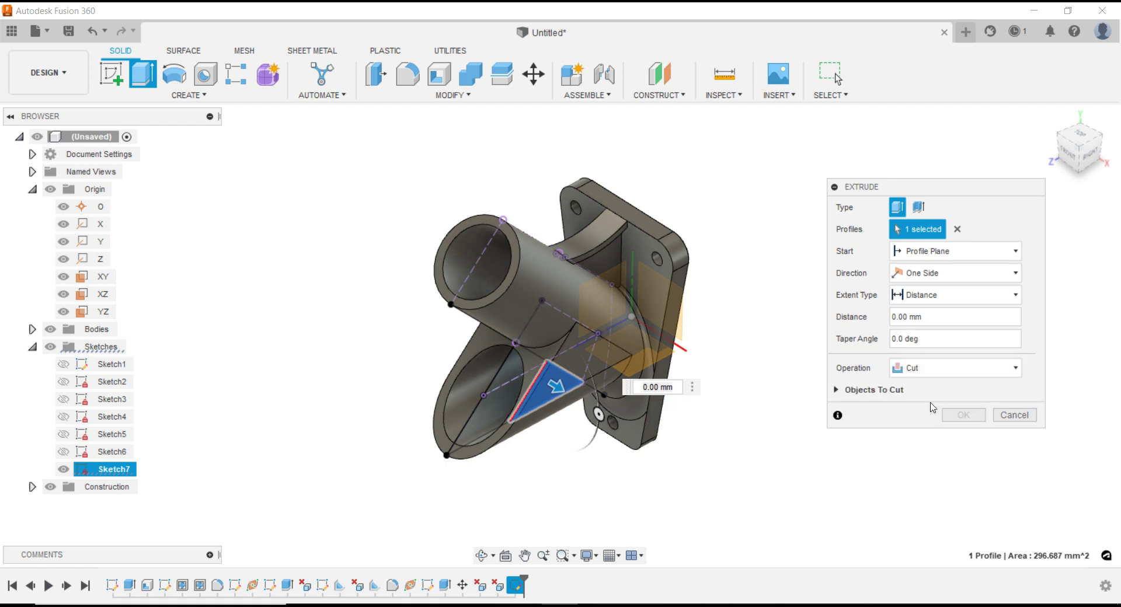
left_click(933, 273)
left_click(920, 320)
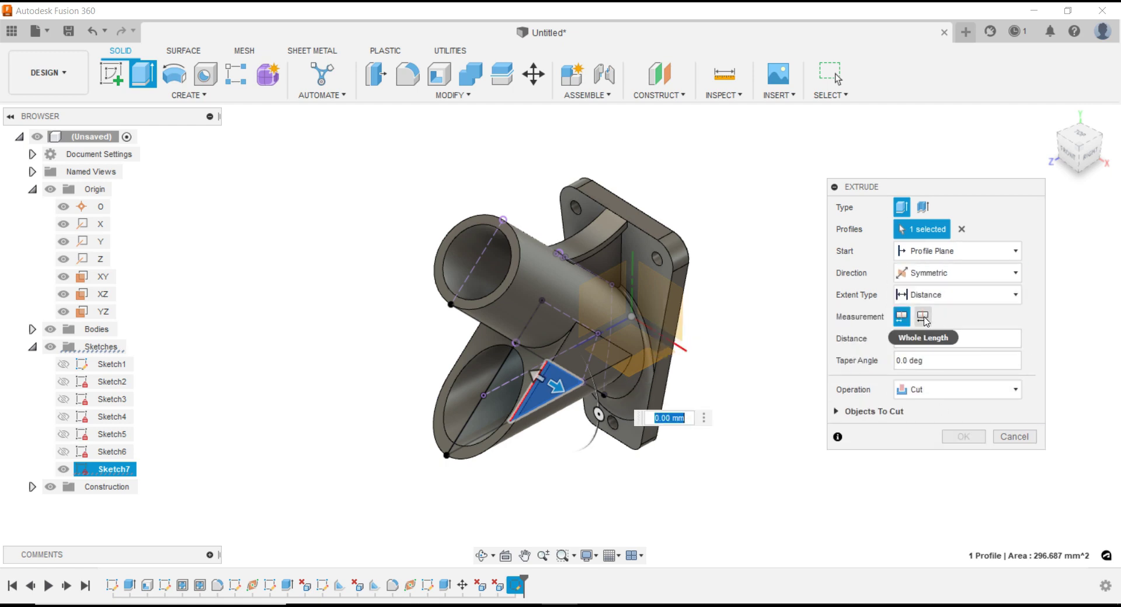
left_click(934, 294)
left_click(914, 329)
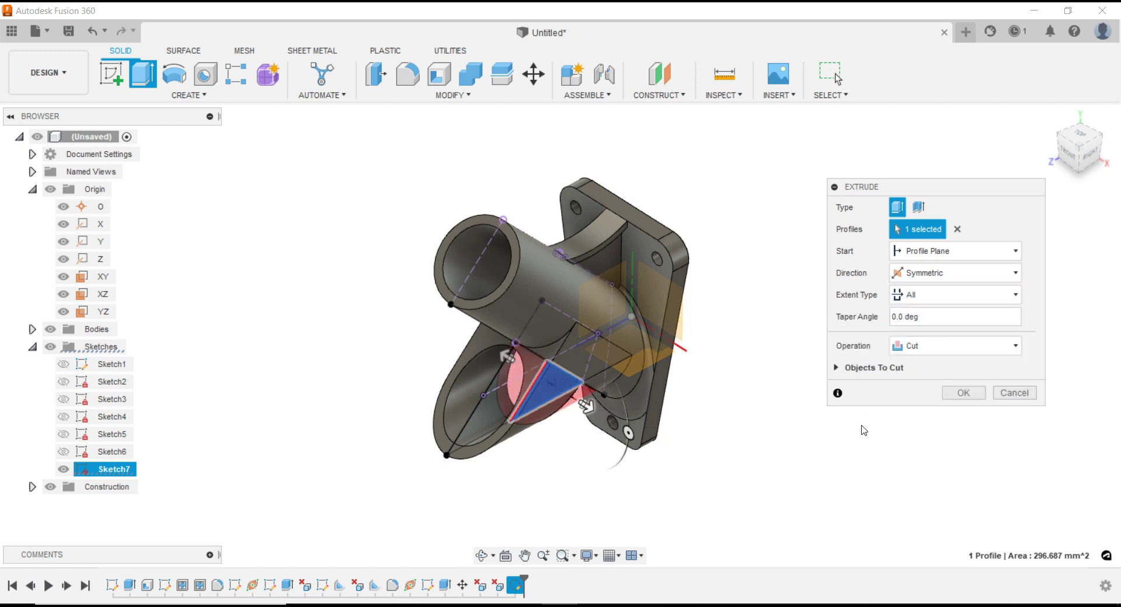
Apply the cut, hide the origin planes and axes, and select the triangular web face
left_click(964, 393)
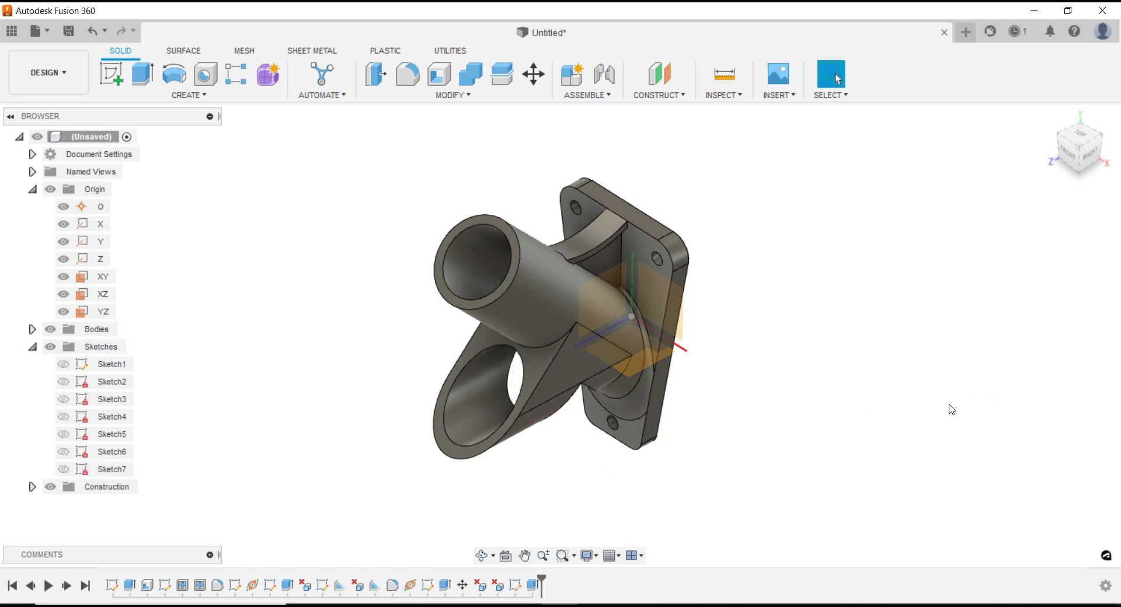
mouse_move(949, 408)
middle_mouse_down("shift")
mouse_move(774, 408)
mouse_move(746, 340)
middle_mouse_up("shift")
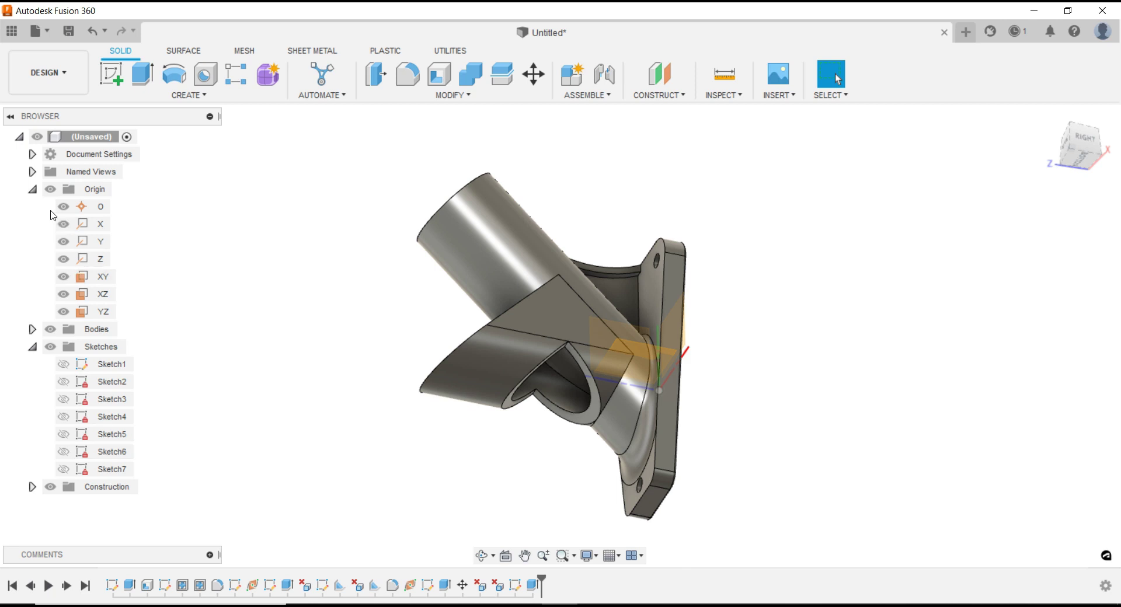
left_click(50, 189)
mouse_move(738, 409)
middle_mouse_down("shift")
mouse_move(696, 376)
mouse_move(724, 337)
mouse_move(753, 333)
mouse_move(740, 334)
mouse_move(738, 440)
mouse_move(768, 377)
mouse_move(791, 405)
middle_mouse_up("shift")
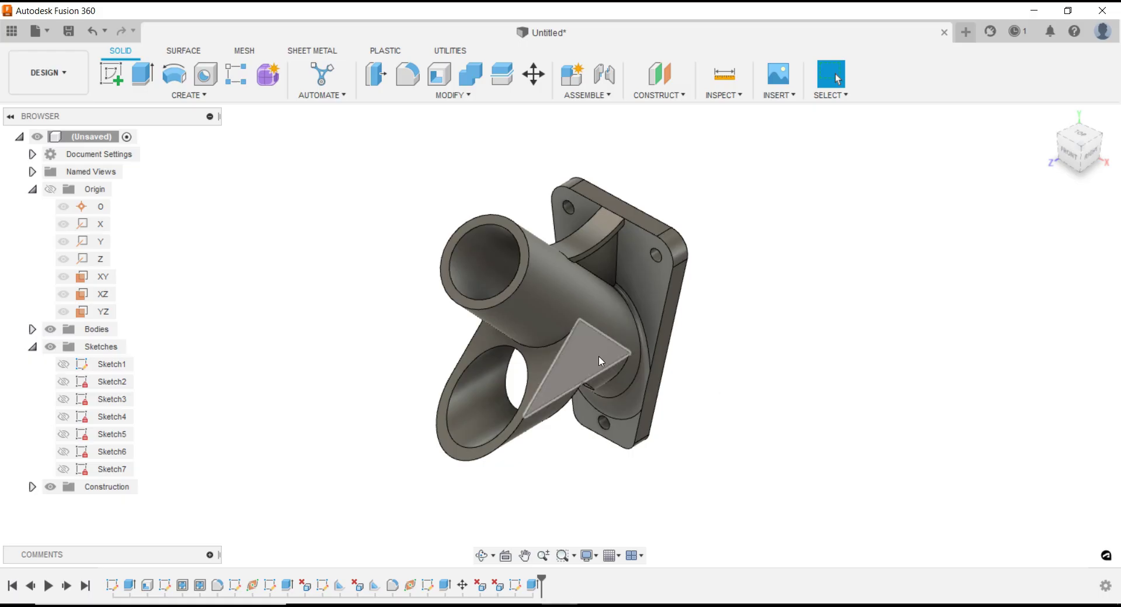
left_click(578, 365)
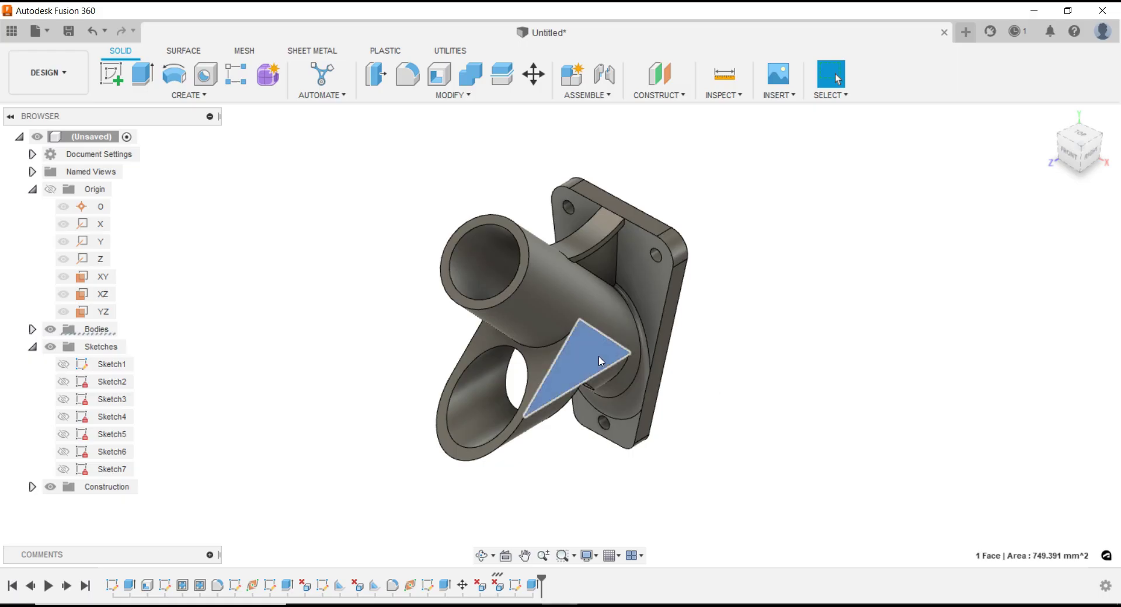
Create a construction plane offset 4 mm from the web face
left_click(660, 95)
left_click(654, 110)
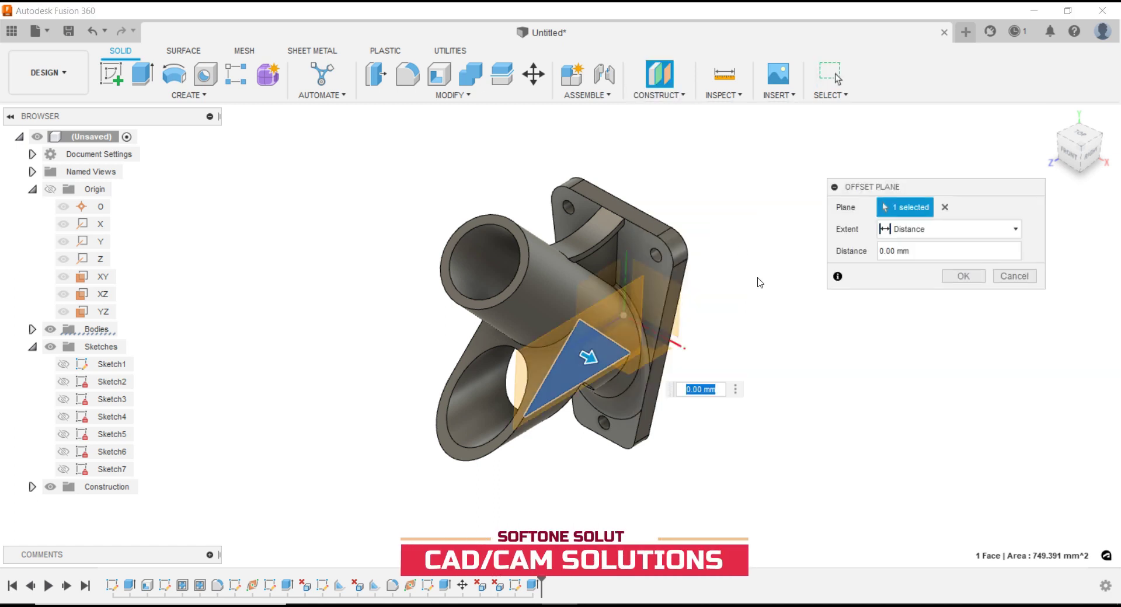
type("4")
key("Return")
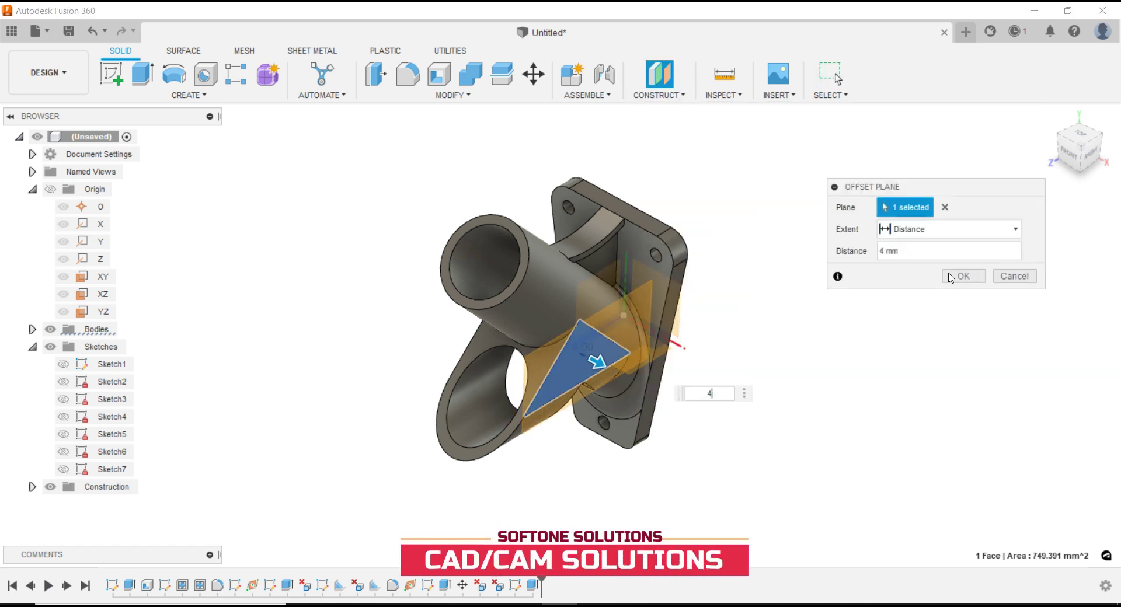
left_click(951, 278)
Start a new sketch on the offset plane and make Sketch3 visible
middle_click_drag(769, 341, 809, 295, "shift")
right_click(637, 312)
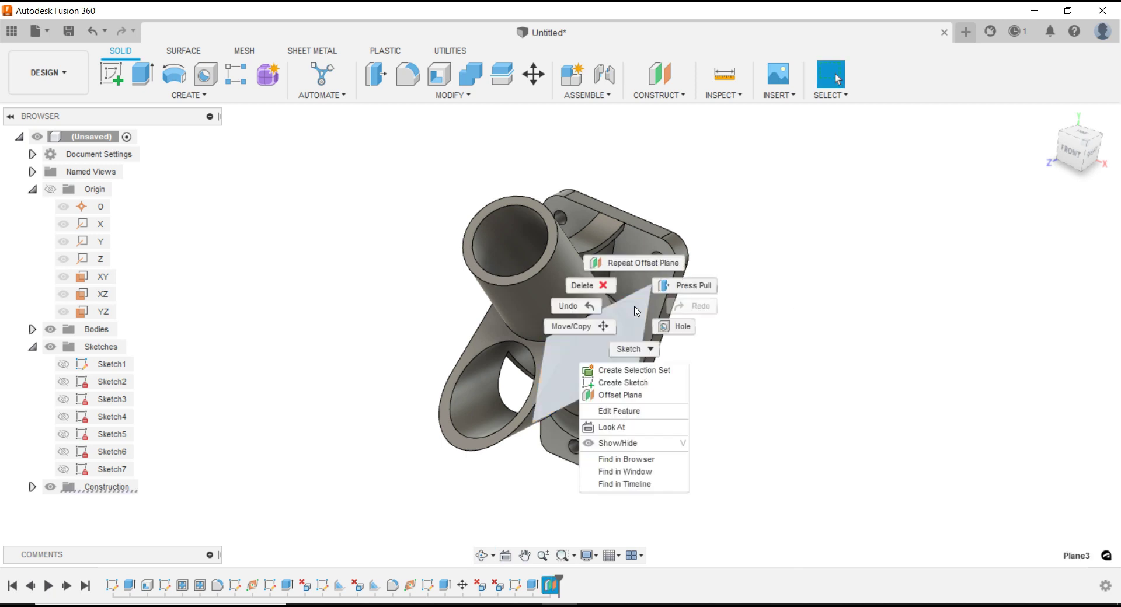
left_click(624, 428)
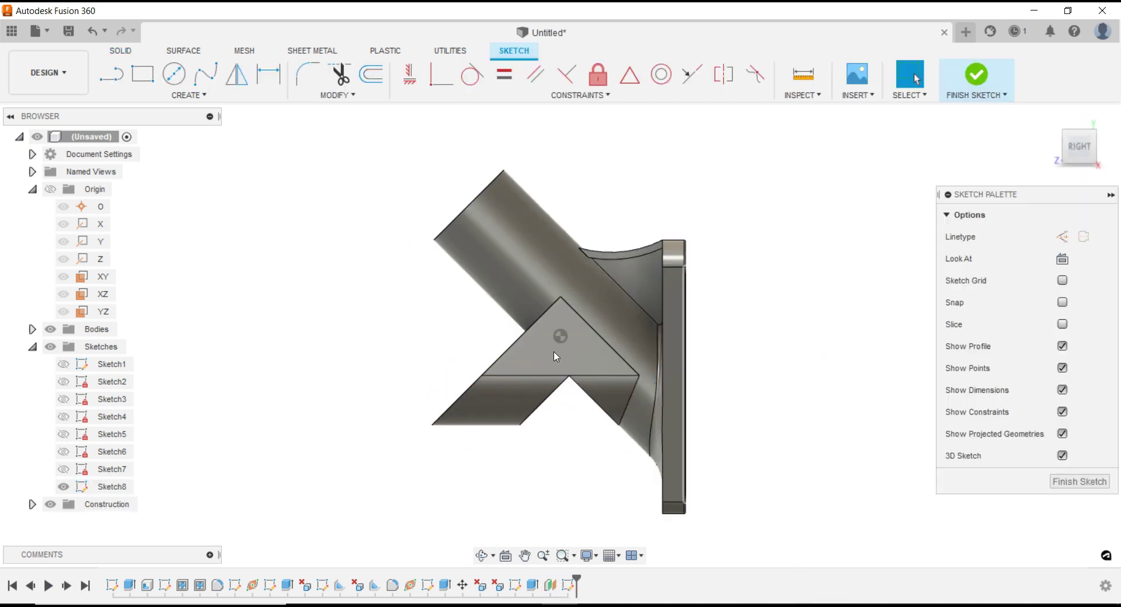
left_click(68, 401)
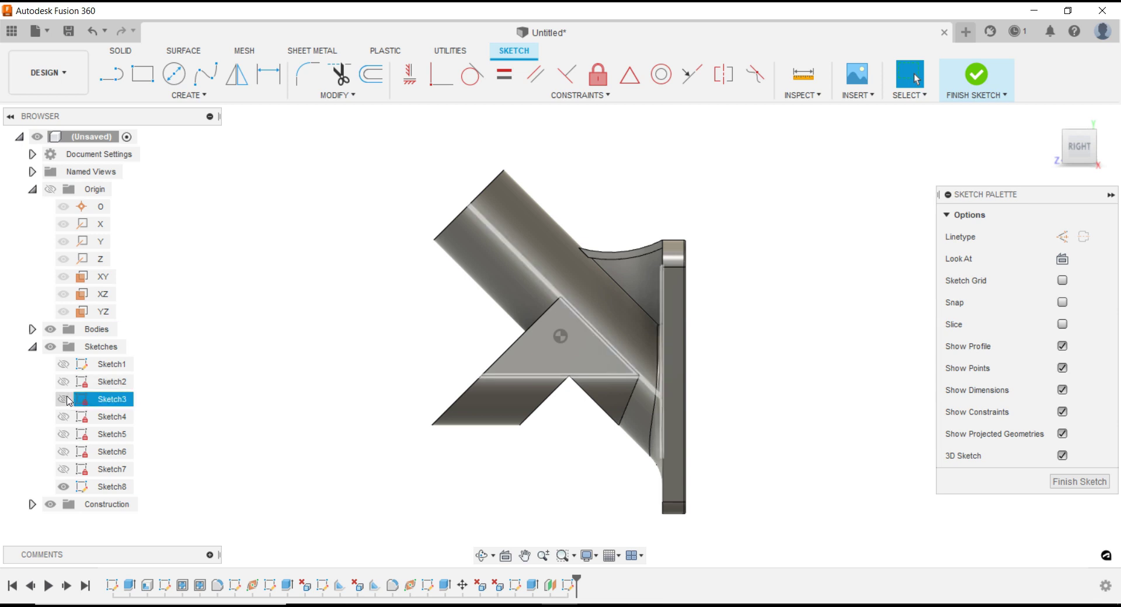
left_click(68, 400)
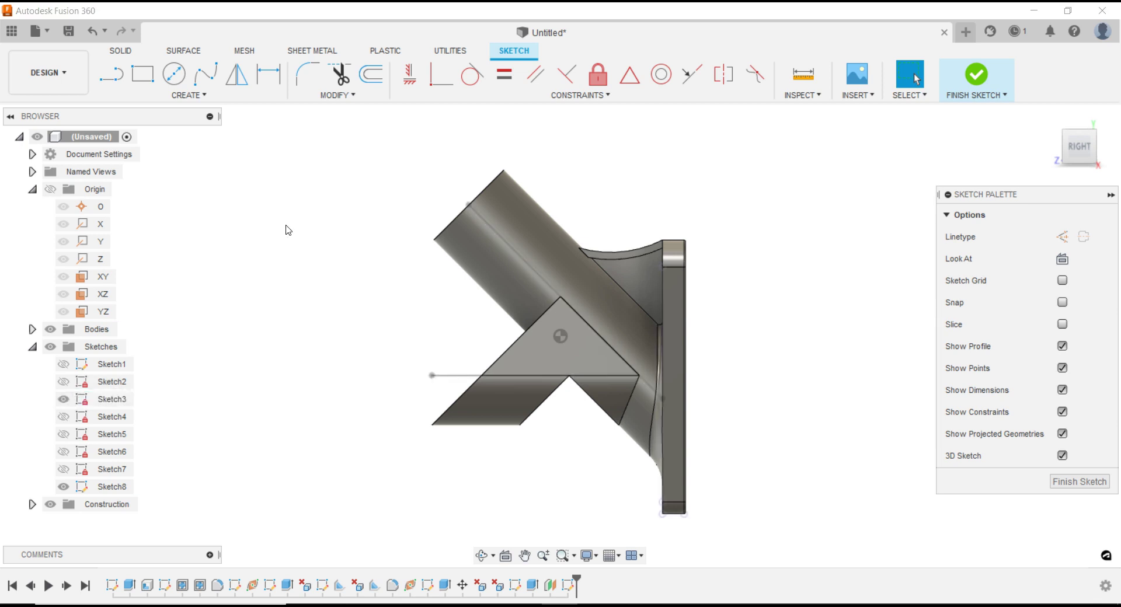
Project the Sketch3 point into the sketch and view the bracket from the Right
left_click(201, 95)
mouse_move(140, 338)
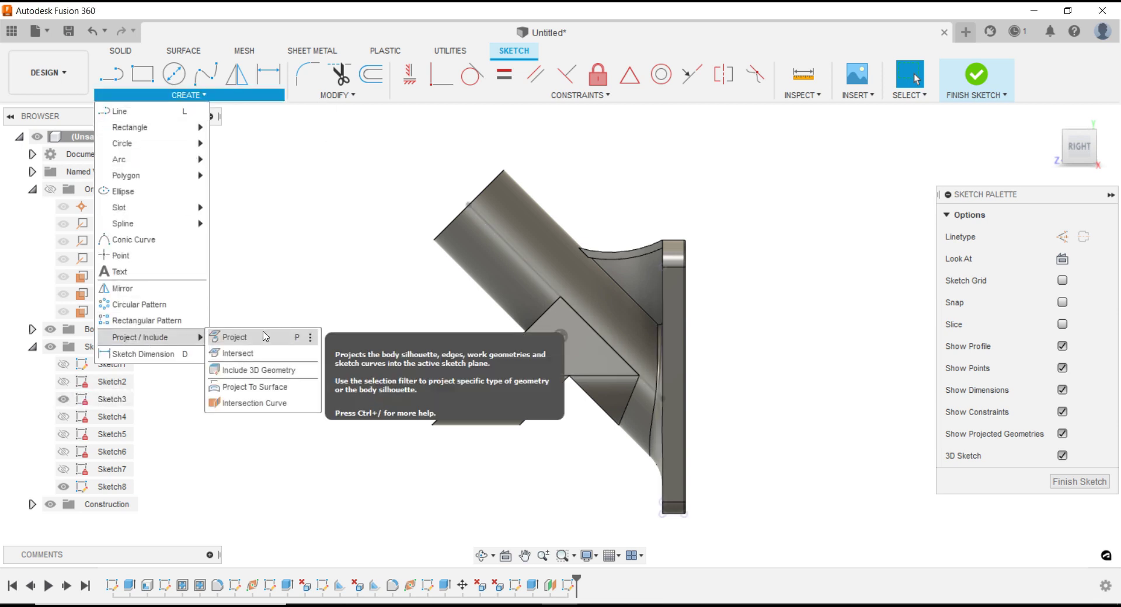
left_click(264, 334)
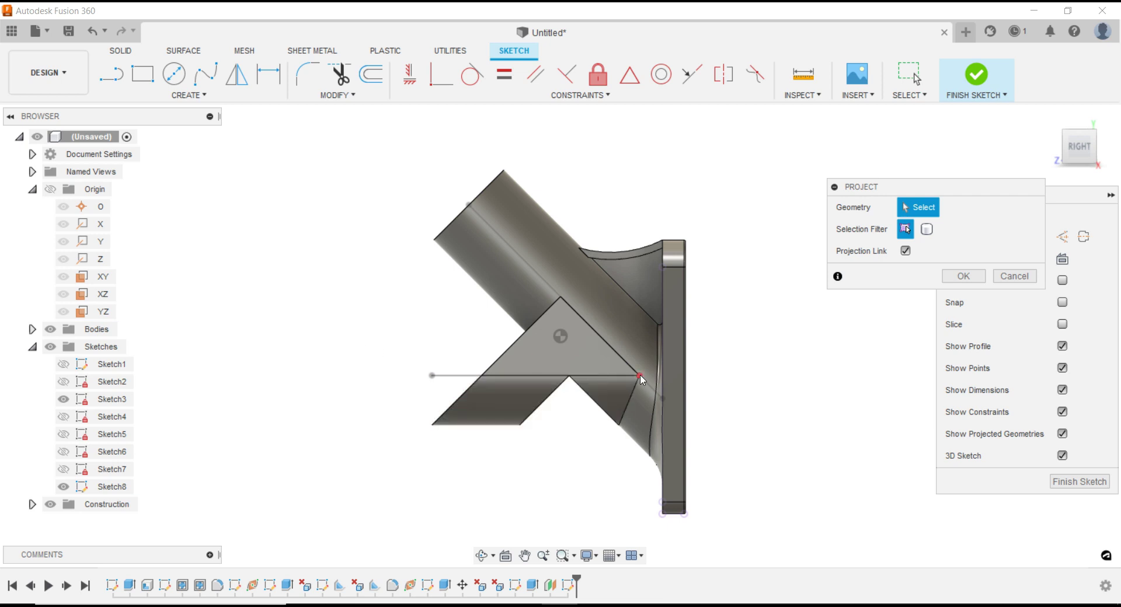
middle_click_drag(639, 387, 622, 415, "shift")
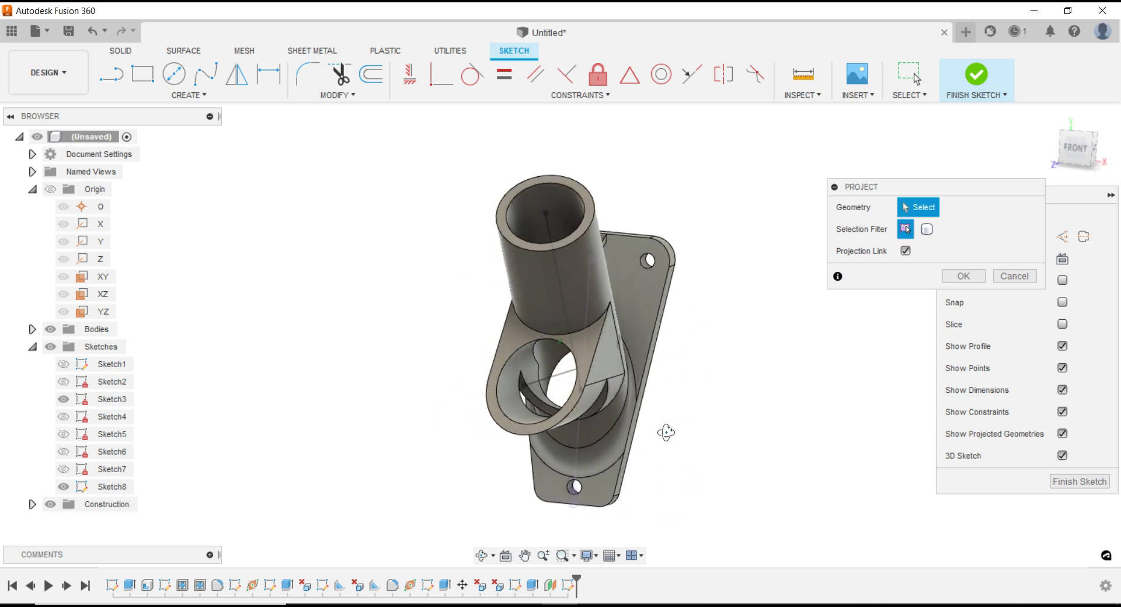
left_click(565, 371)
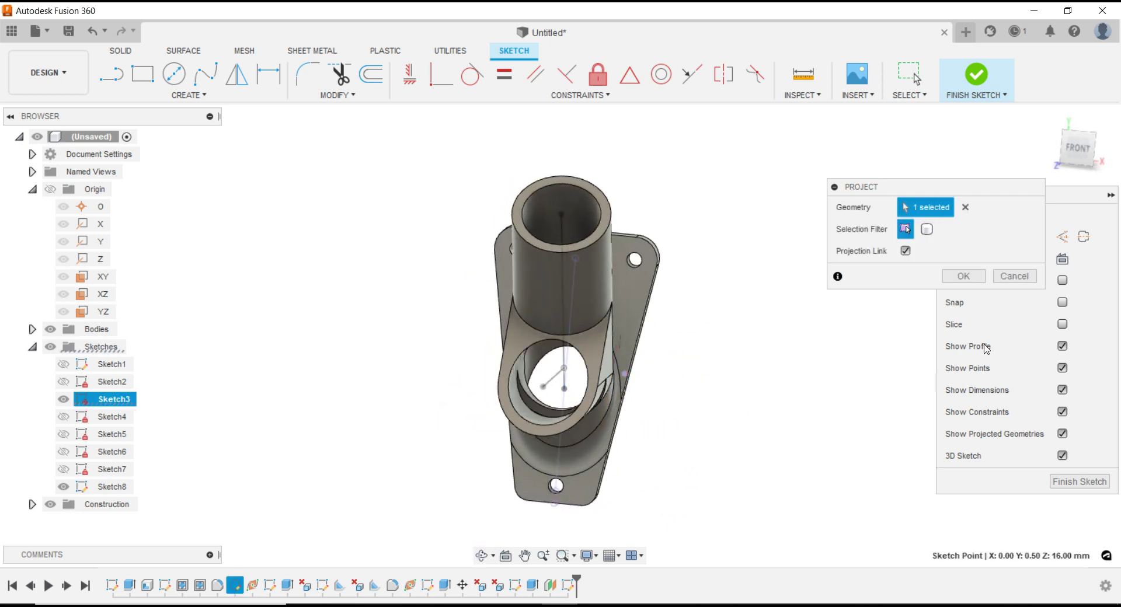
left_click(962, 277)
middle_click_drag(775, 412, 985, 439, "shift")
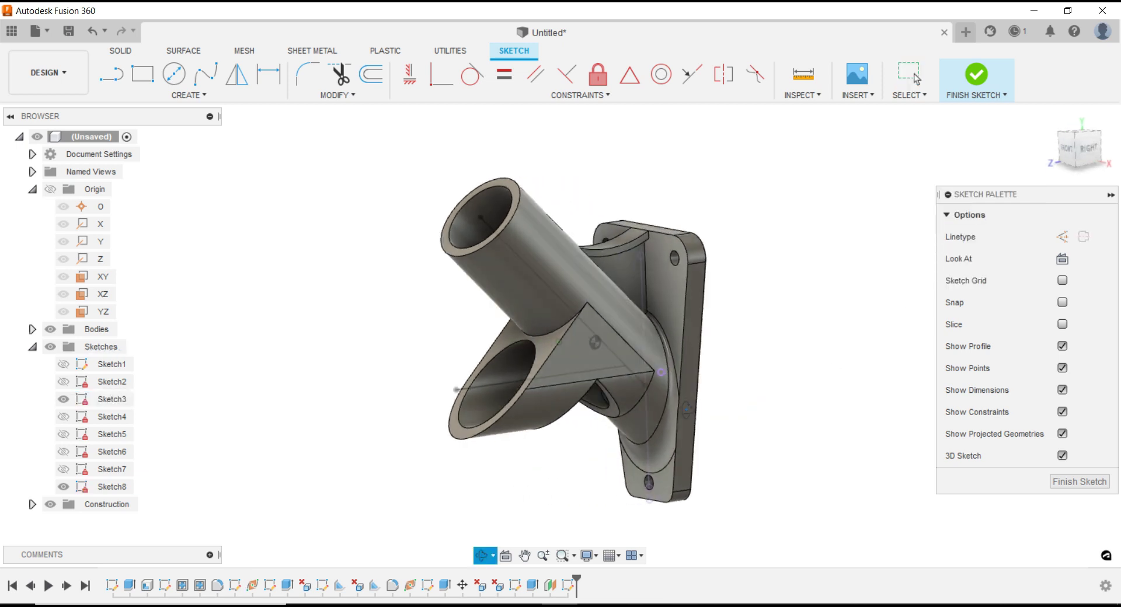
left_click(1084, 149)
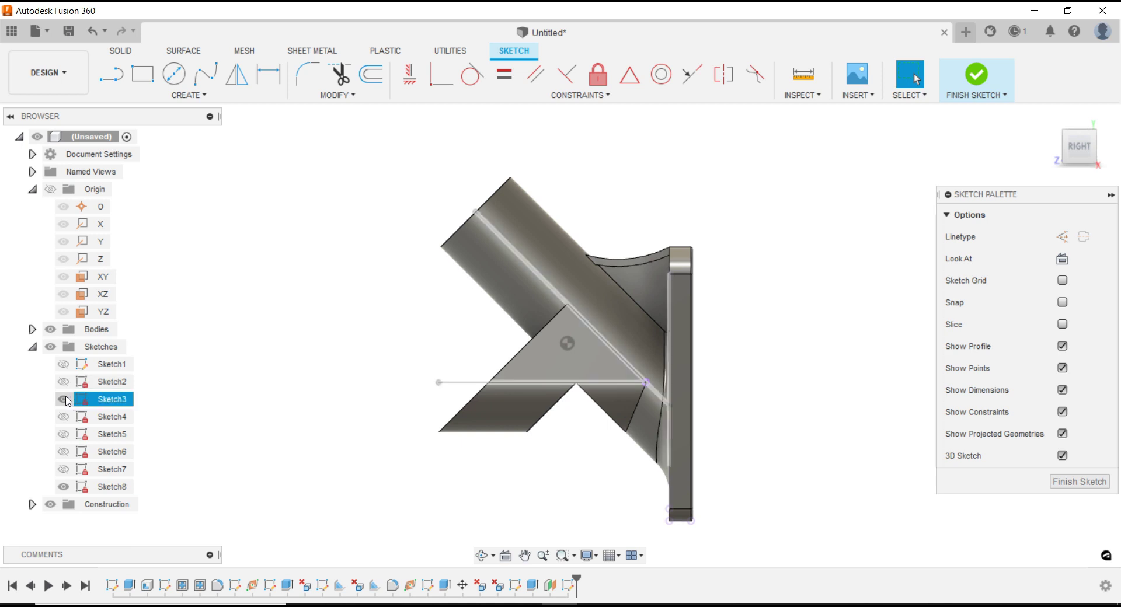
scroll(769, 404, "up", 2)
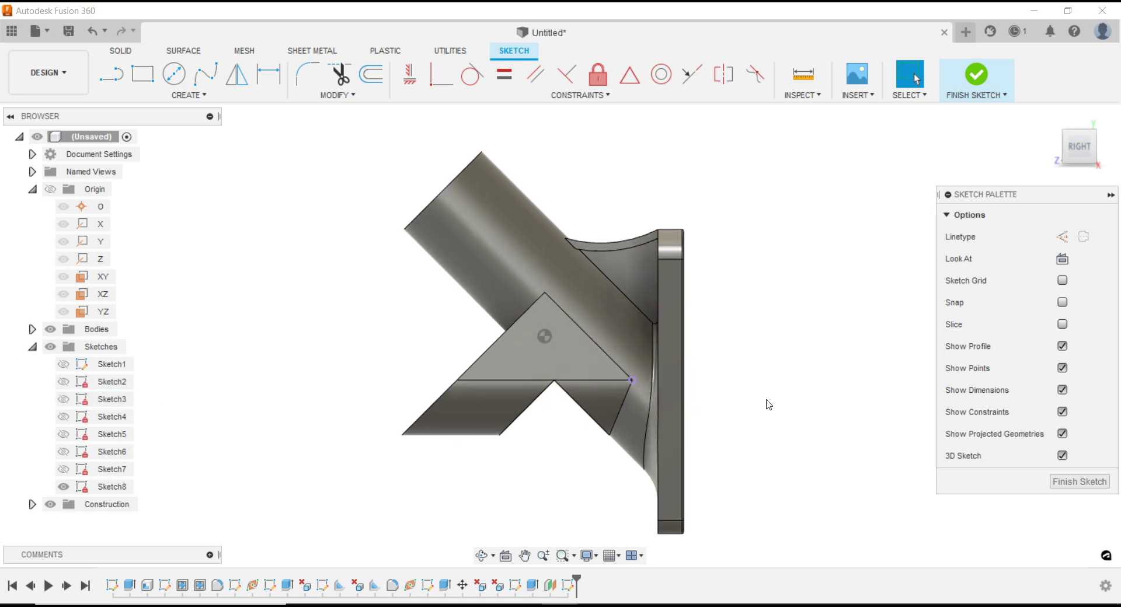
Draw a 5 mm diameter circle centred on the projected corner point
left_click(174, 74)
left_click(545, 335)
scroll(673, 383, "up", 2)
scroll(673, 387, "up", 2)
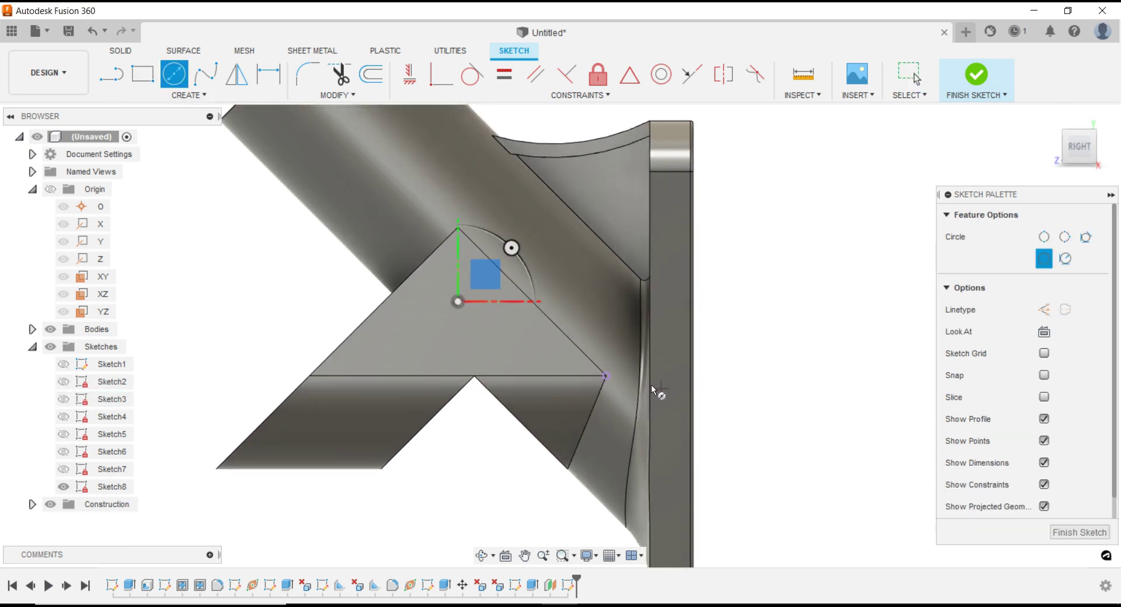
left_click(606, 376)
type("5")
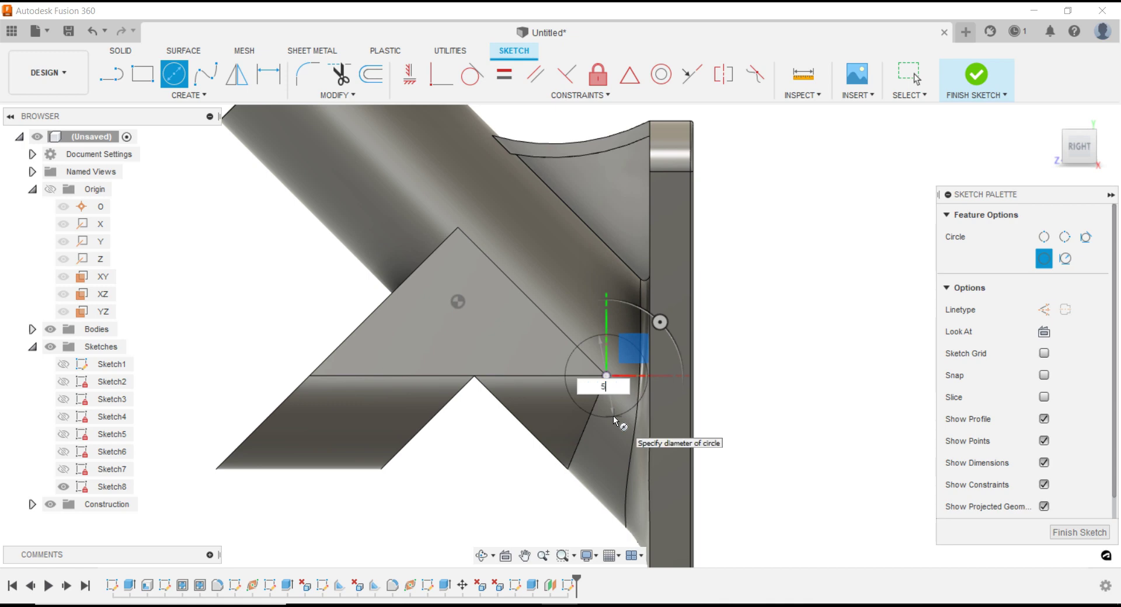
key("Return")
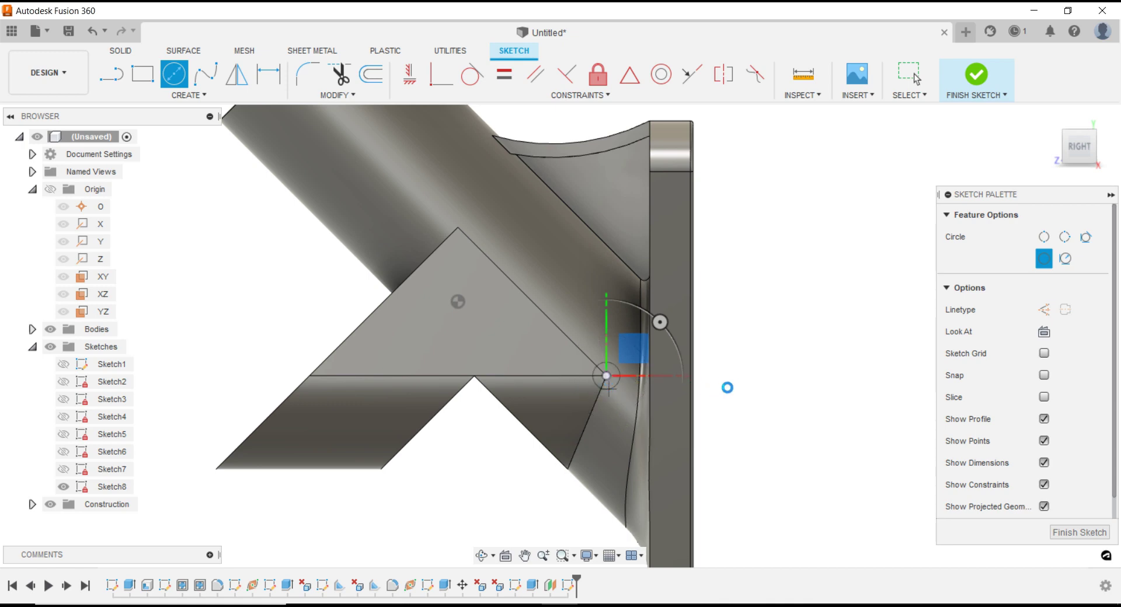
key("Escape")
Add a concentric 11 mm circle on the same point and finish the sketch
right_click(742, 372)
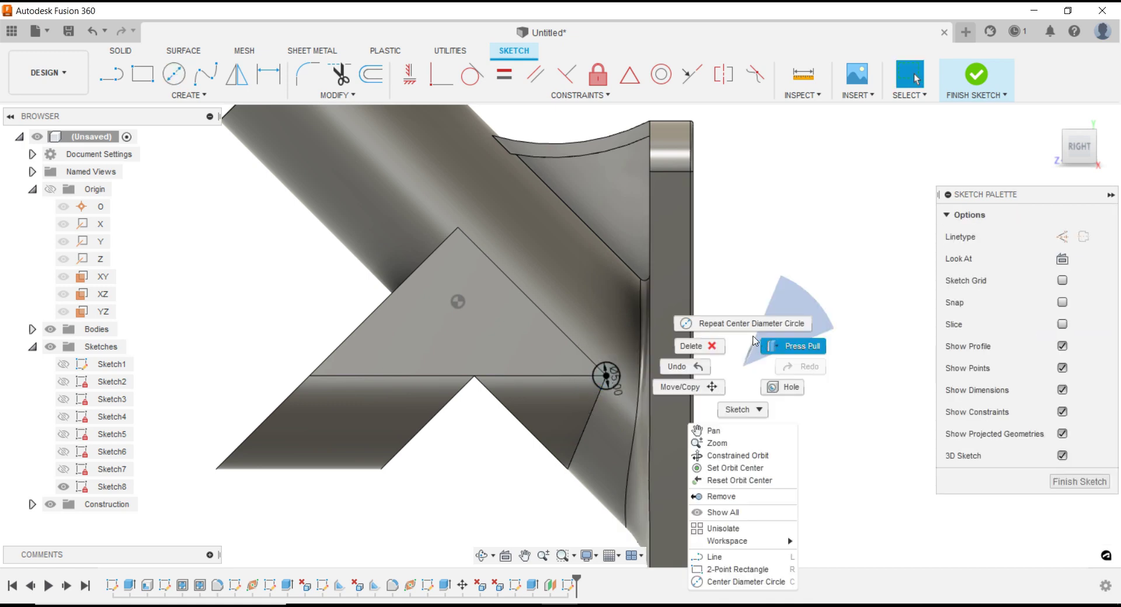
left_click(722, 329)
left_click(606, 376)
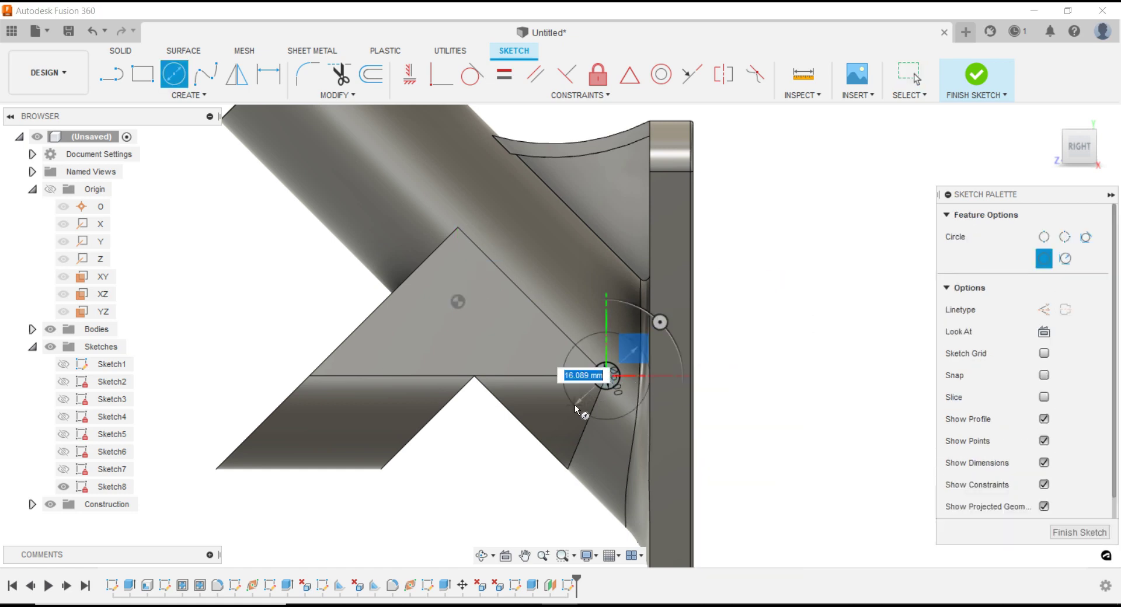
key("Return")
key("Escape")
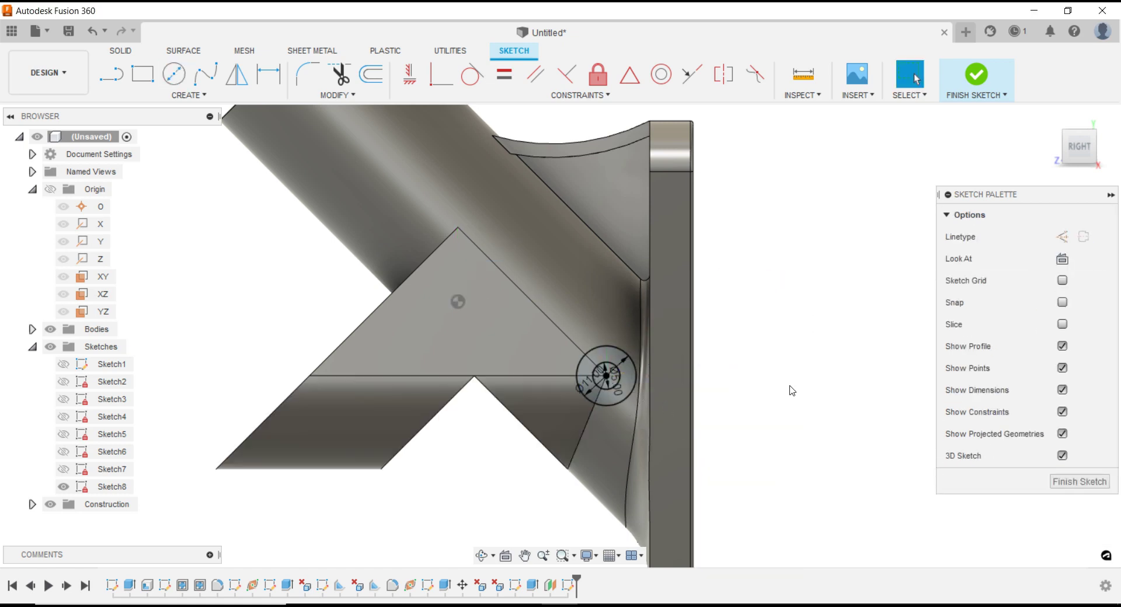
scroll(759, 388, "up", 2)
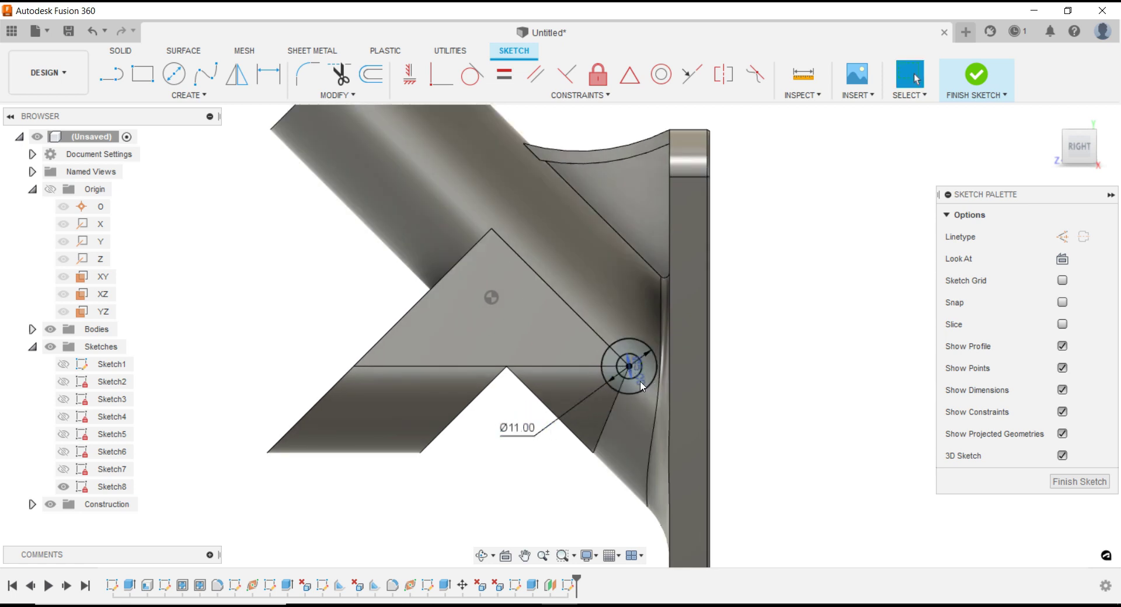
key("Escape")
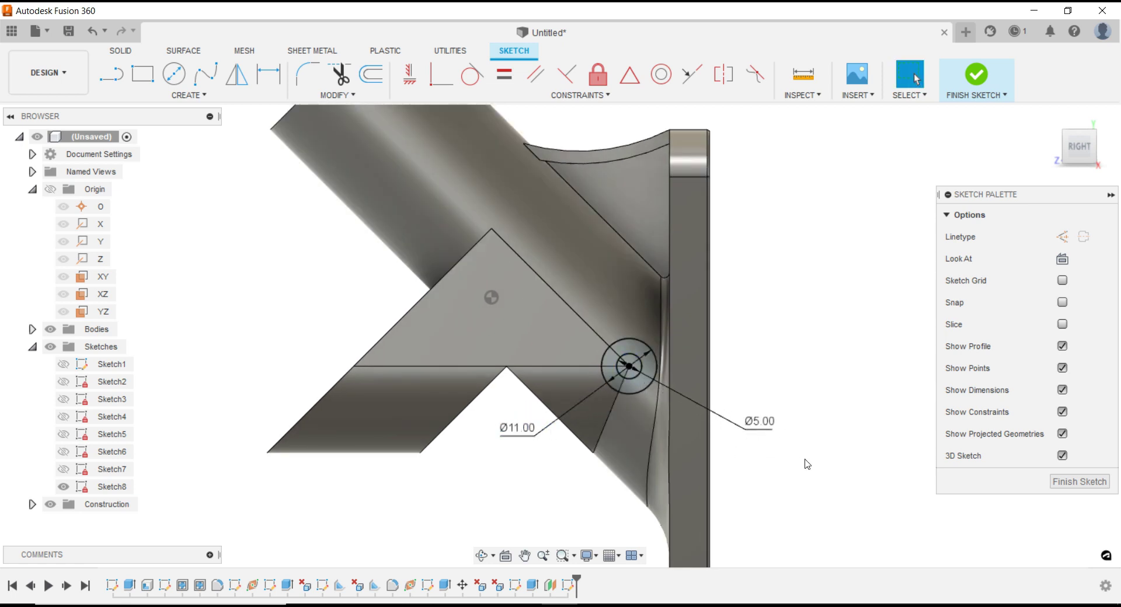
scroll(855, 453, "down", 2)
left_click(1056, 482)
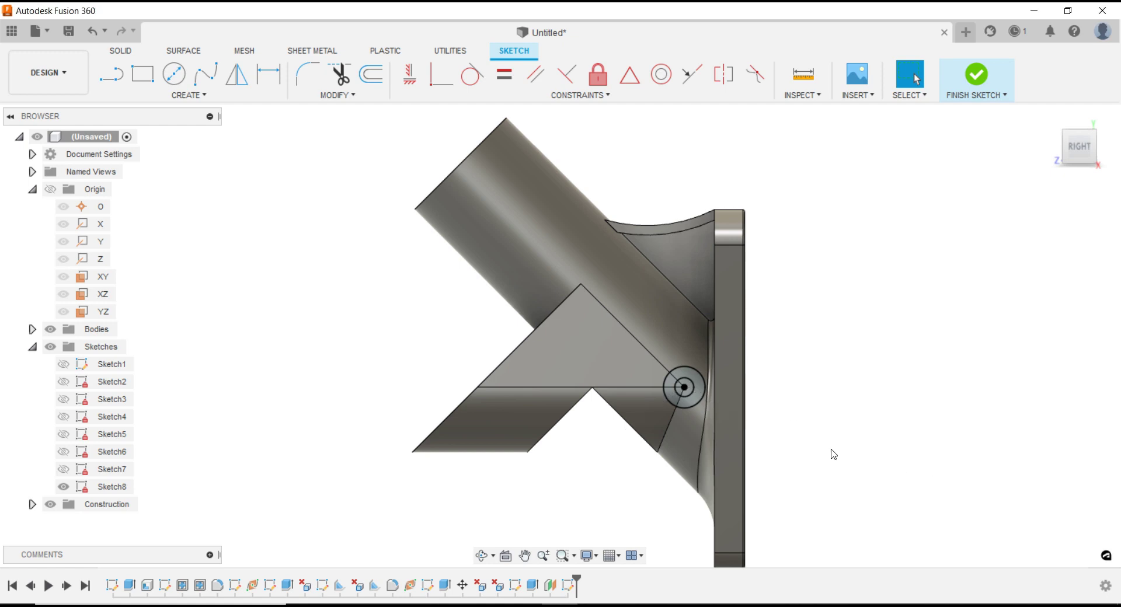
mouse_move(834, 453)
middle_mouse_down("shift")
mouse_move(818, 413)
mouse_move(864, 352)
mouse_move(879, 370)
middle_mouse_up("shift")
Select the ring profile between the 5 mm and 11 mm circles
scroll(829, 309, "up", 1)
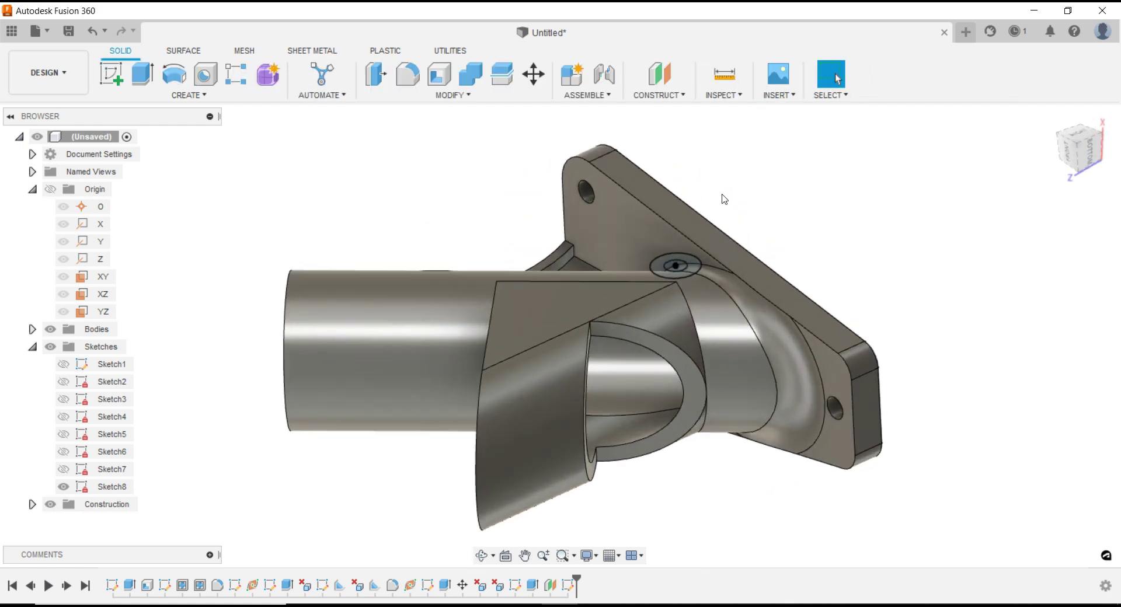
scroll(778, 248, "up", 2)
scroll(810, 256, "up", 1)
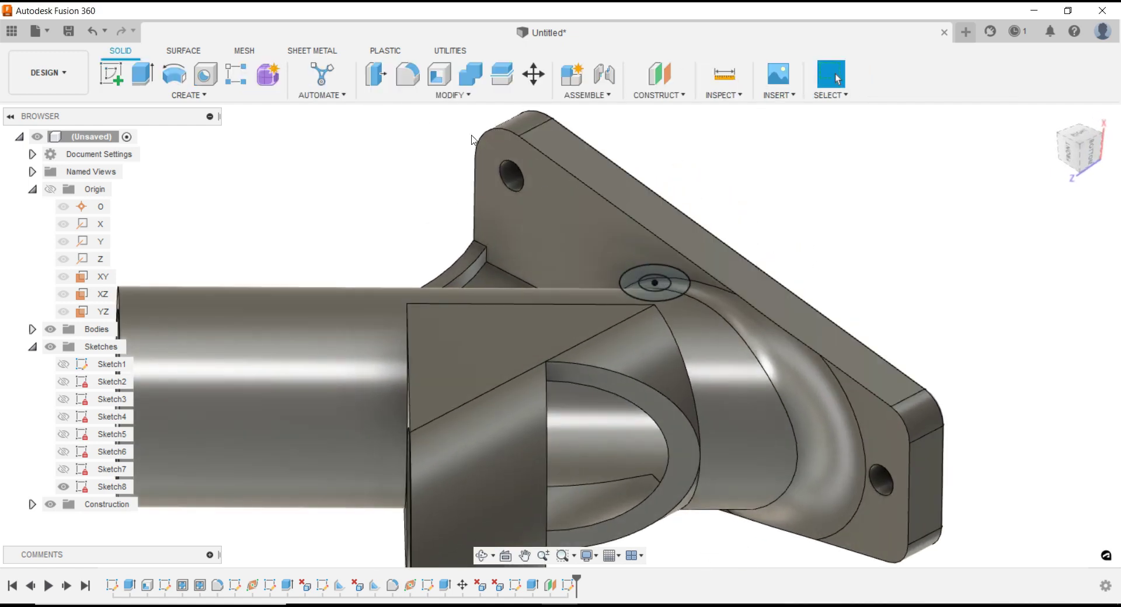
scroll(679, 259, "up", 1)
scroll(677, 269, "up", 1)
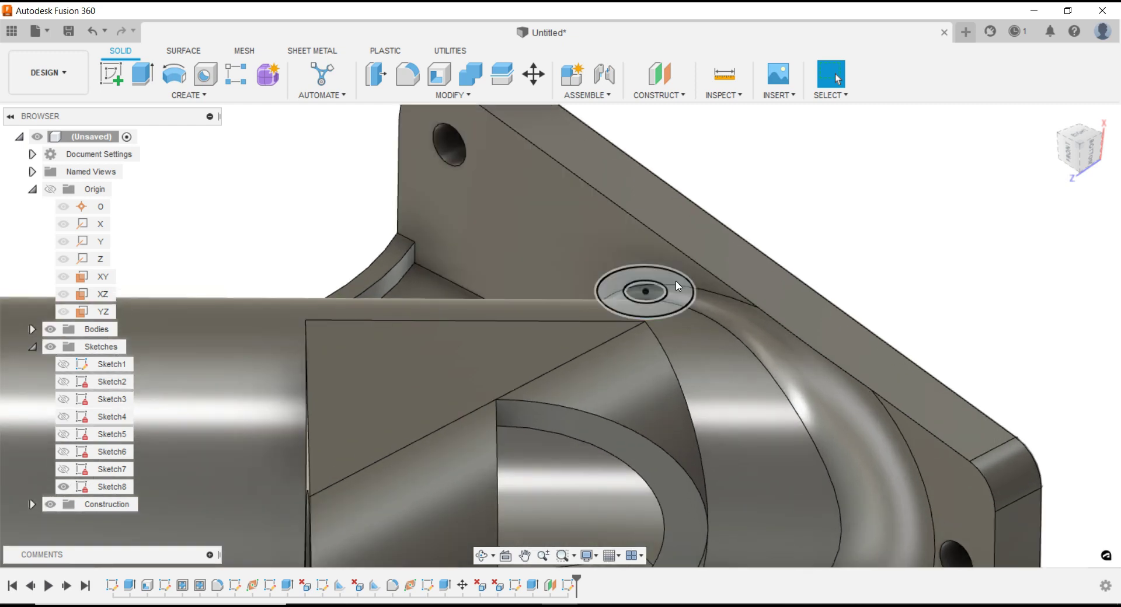
left_click(677, 286)
left_click(853, 226)
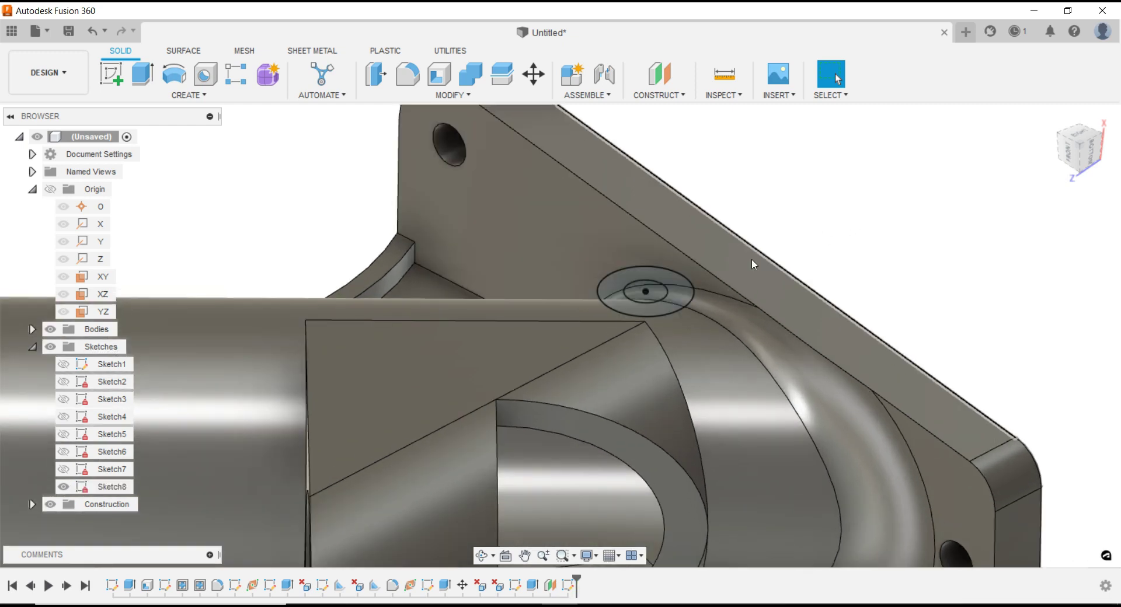
left_click(686, 293)
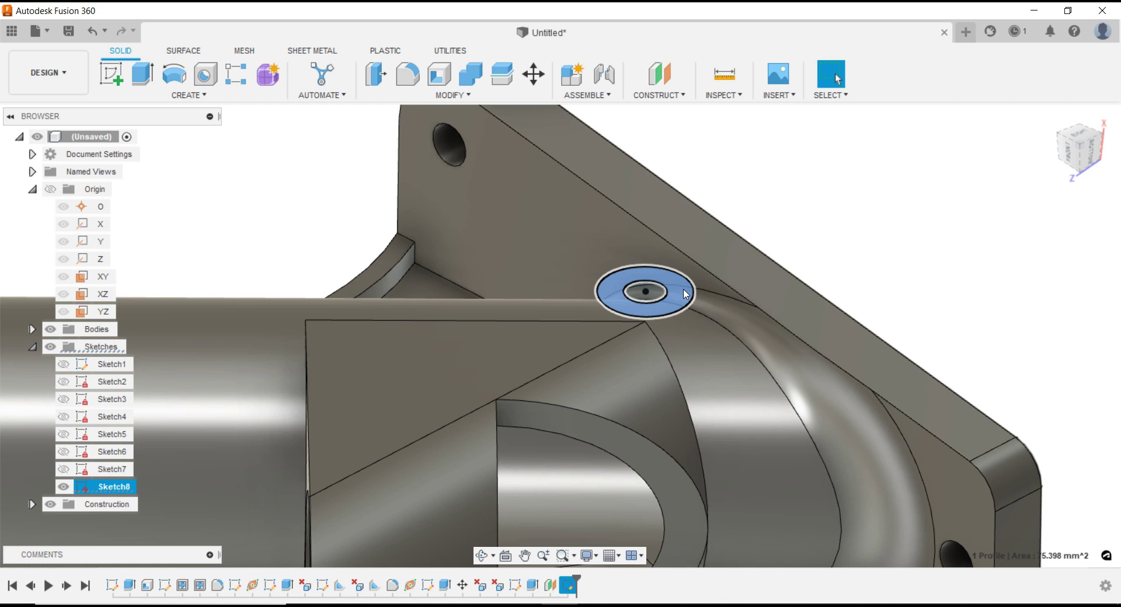
Extrude the ring To Object up to the bracket body, joining it as a boss
right_click(686, 294)
left_click(721, 269)
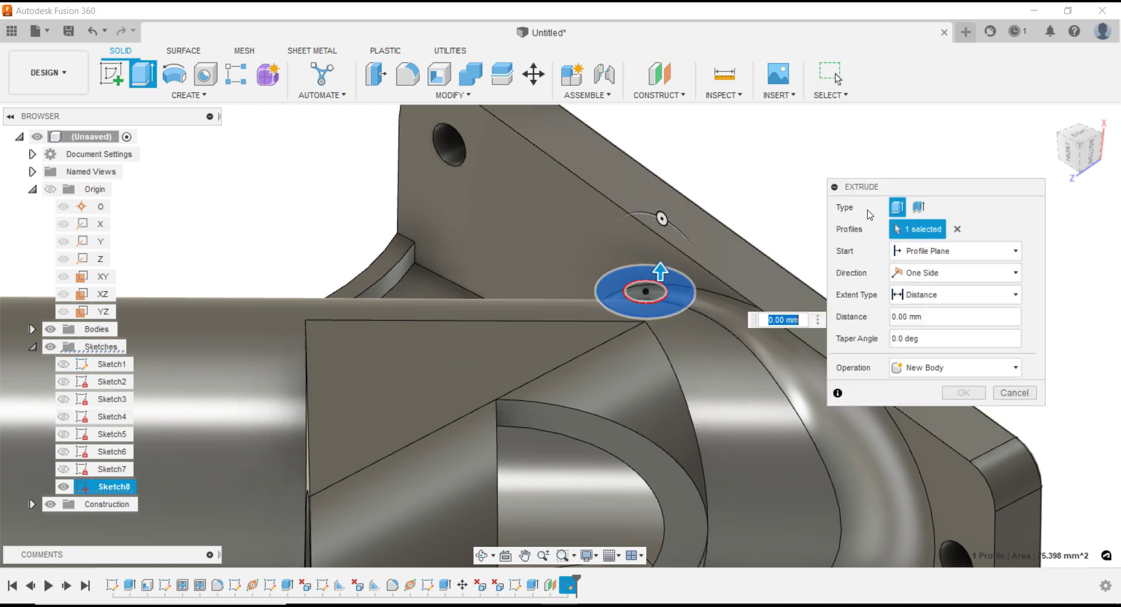
left_click(958, 295)
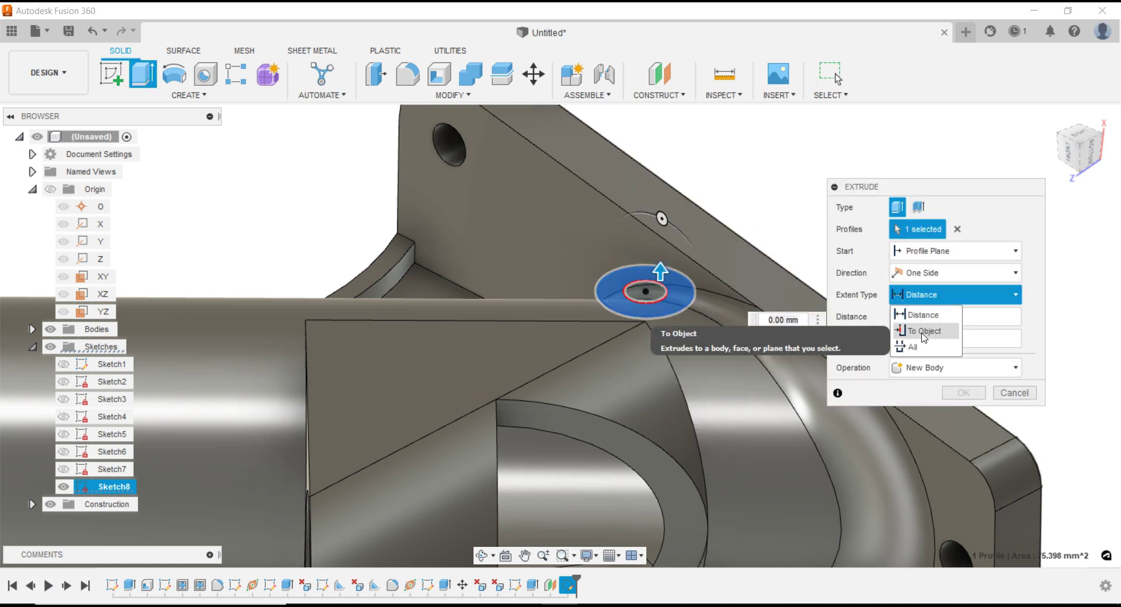
left_click(923, 332)
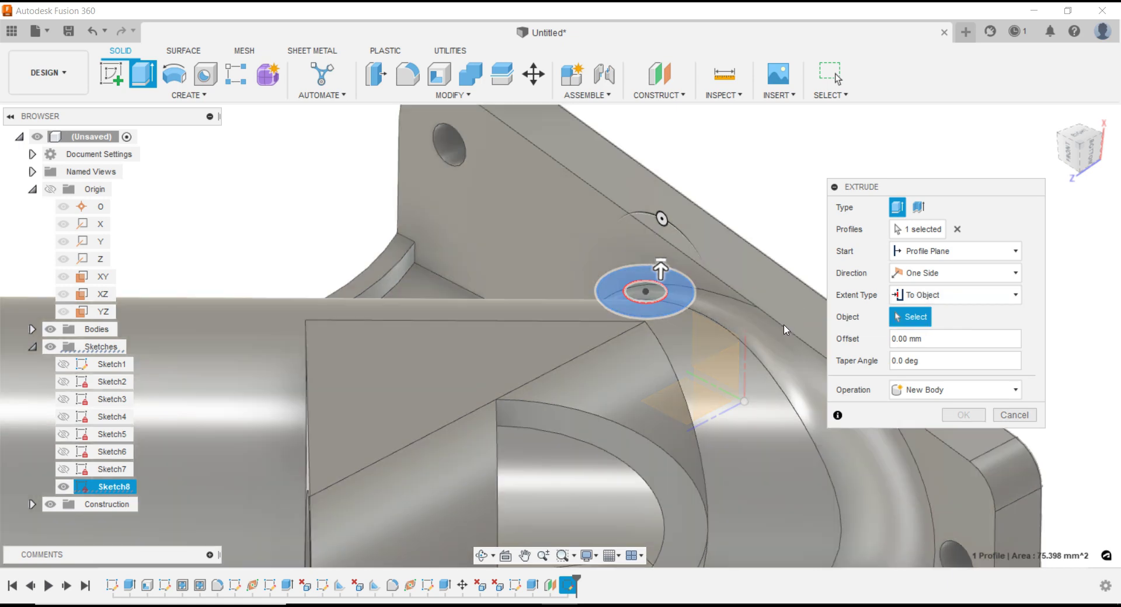
left_click(784, 330)
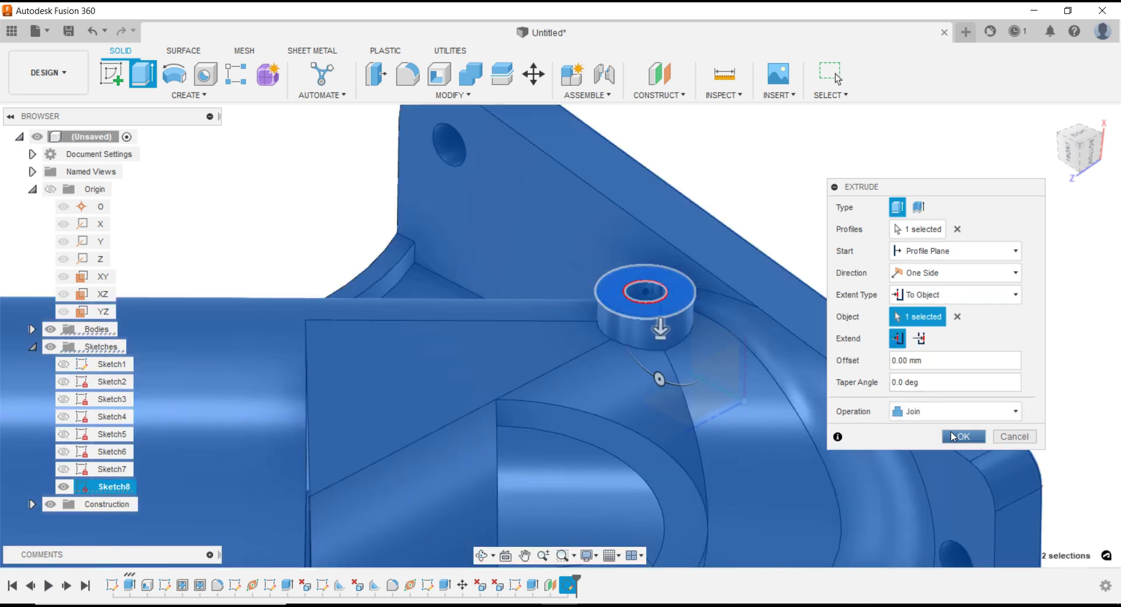
left_click(953, 438)
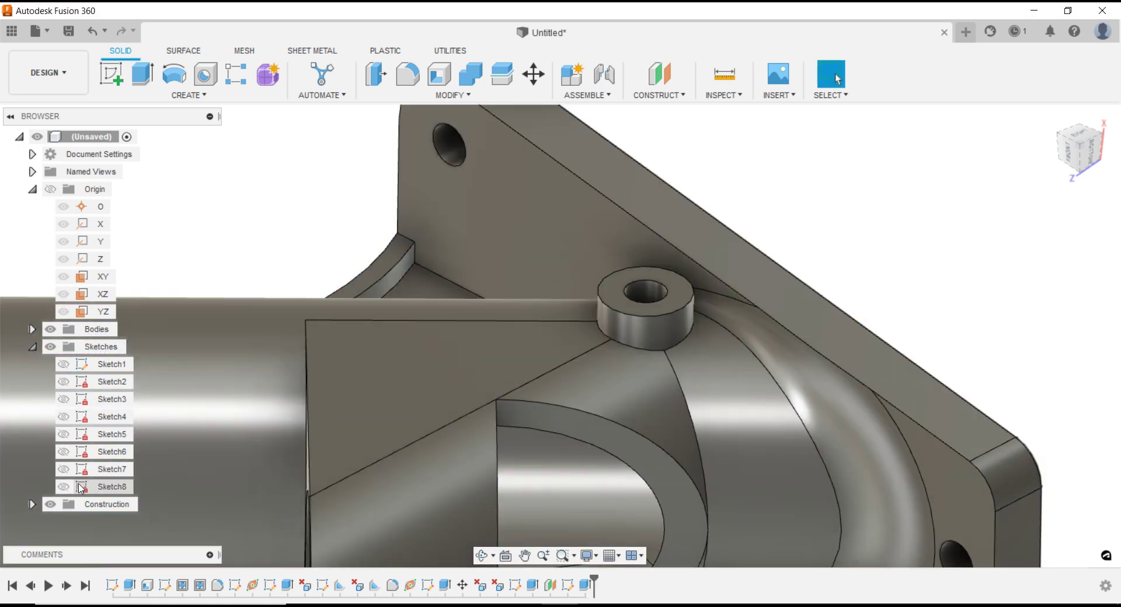
left_click(63, 486)
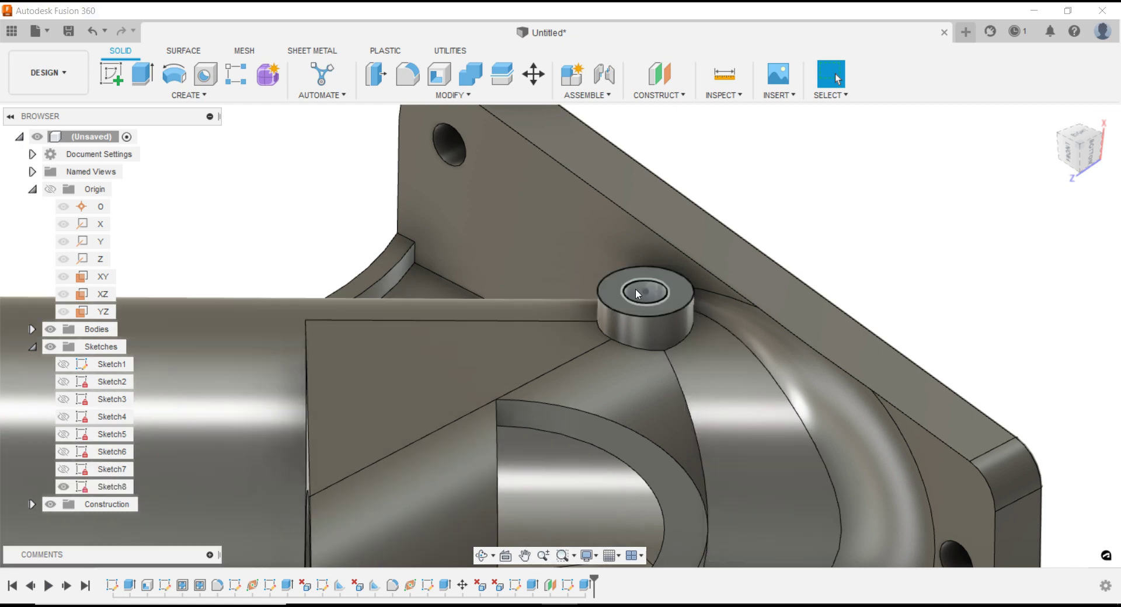
left_click(636, 289)
Cut the inner 5 mm circle 15 mm deep into the boss and inspect the result
right_click(636, 289)
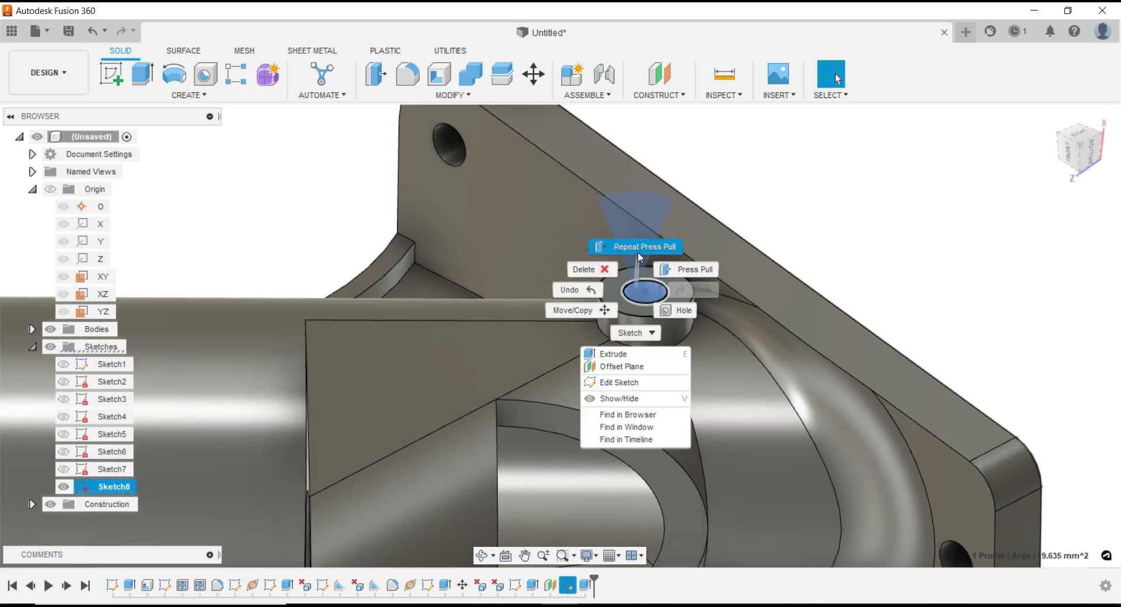
left_click(678, 270)
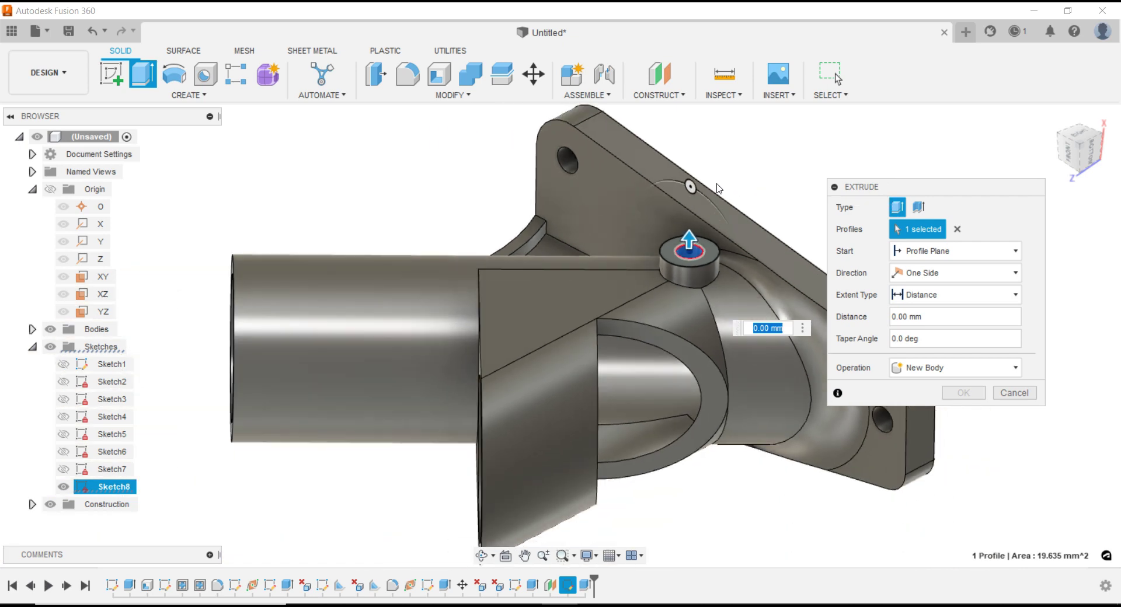
left_click_drag(694, 238, 692, 292)
middle_click_drag(691, 313, 694, 267, "shift")
left_click_drag(694, 266, 697, 292)
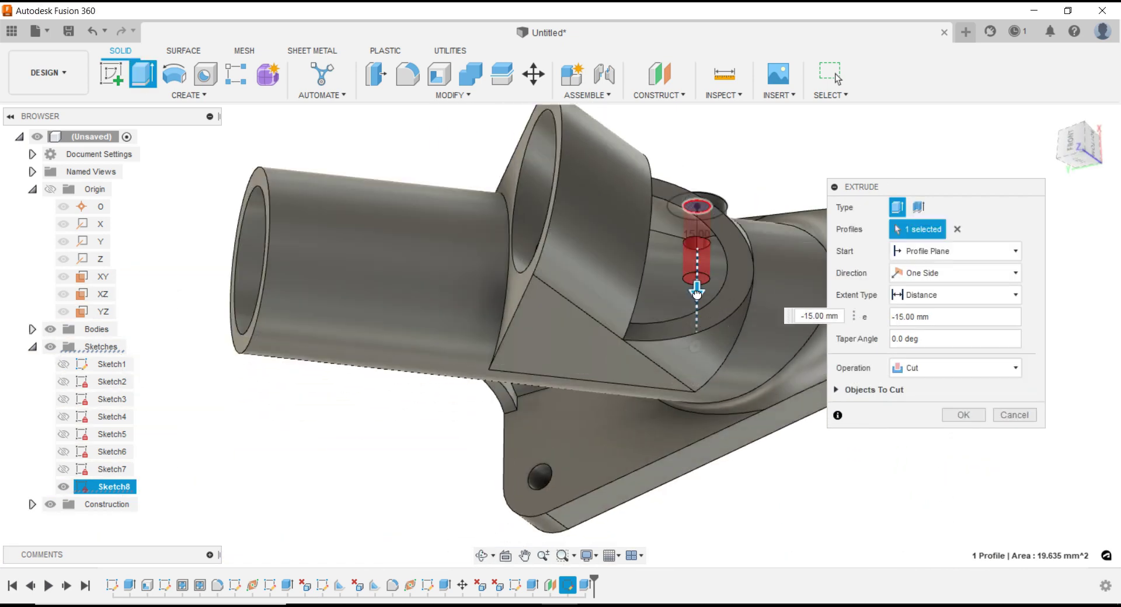
left_click(949, 416)
mouse_move(916, 430)
middle_mouse_down("shift")
mouse_move(913, 405)
mouse_move(901, 476)
middle_mouse_up("shift")
key("Escape")
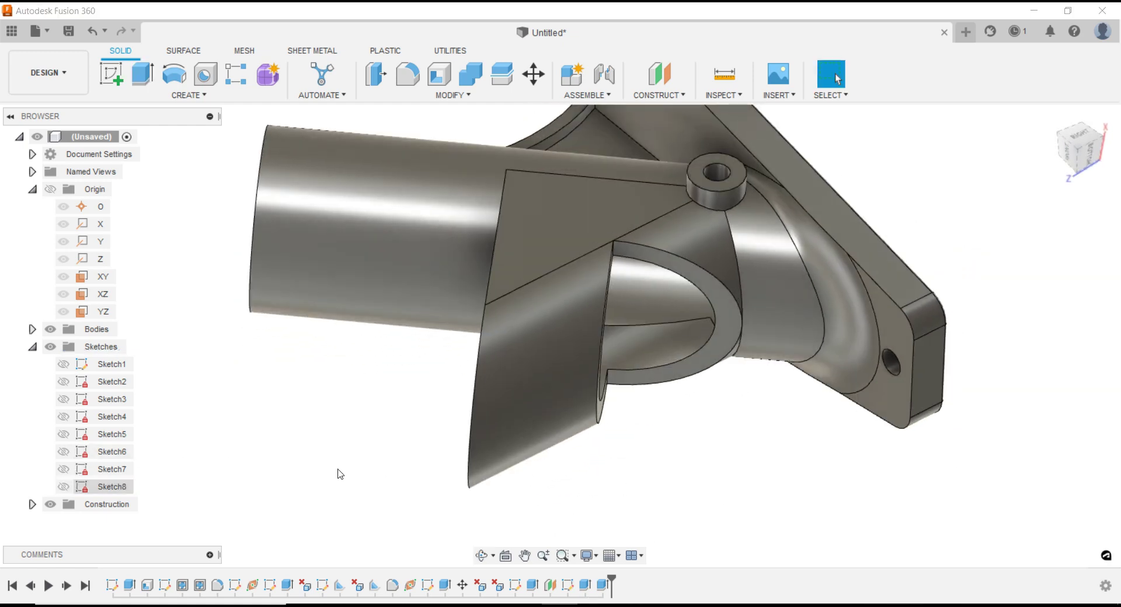
middle_click_drag(338, 473, 603, 453, "shift")
mouse_move(679, 437)
middle_mouse_down("shift")
mouse_move(650, 438)
mouse_move(664, 439)
mouse_move(671, 492)
mouse_move(683, 479)
mouse_move(756, 480)
mouse_move(778, 440)
mouse_move(756, 457)
mouse_move(739, 441)
mouse_move(751, 443)
mouse_move(741, 461)
mouse_move(758, 375)
mouse_move(744, 358)
mouse_move(726, 381)
middle_mouse_up("shift")
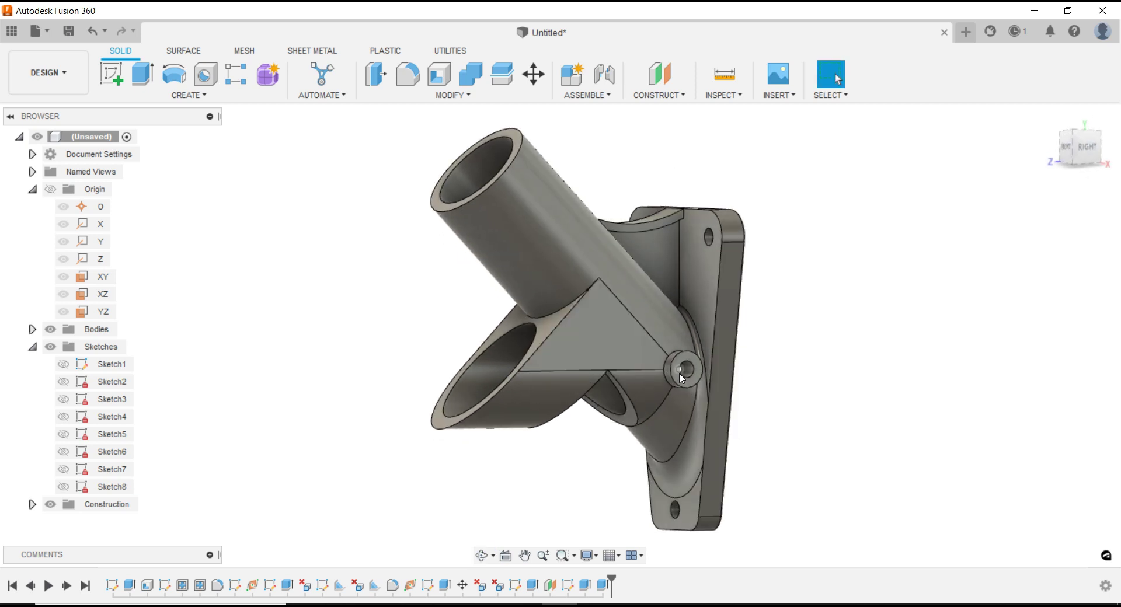
mouse_move(627, 385)
middle_mouse_down("shift")
mouse_move(720, 383)
mouse_move(659, 352)
middle_mouse_up("shift")
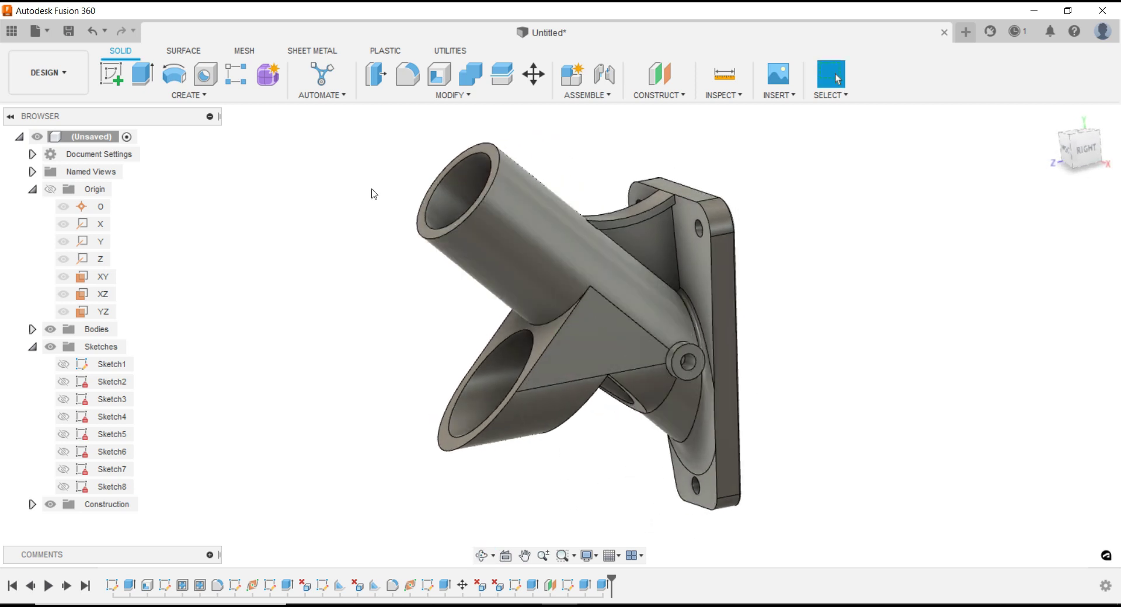
Start a constant-radius 1 mm fillet on the tube-fork and tube-end edges
left_click(406, 83)
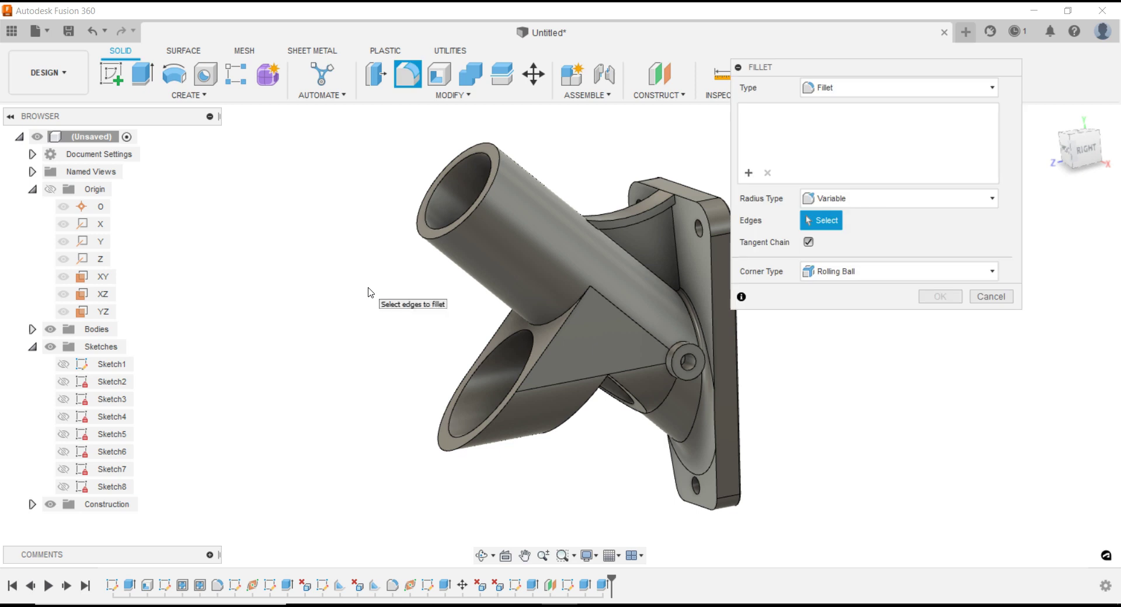
mouse_move(351, 341)
middle_mouse_down("shift")
mouse_move(387, 325)
mouse_move(401, 350)
mouse_move(410, 341)
middle_mouse_up("shift")
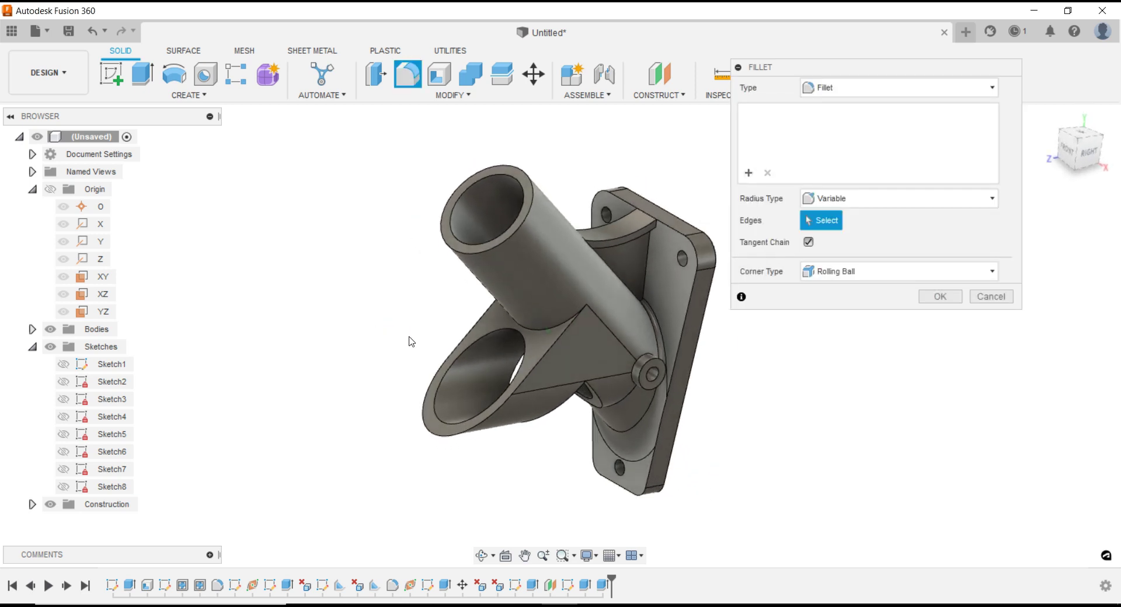
left_click(545, 331)
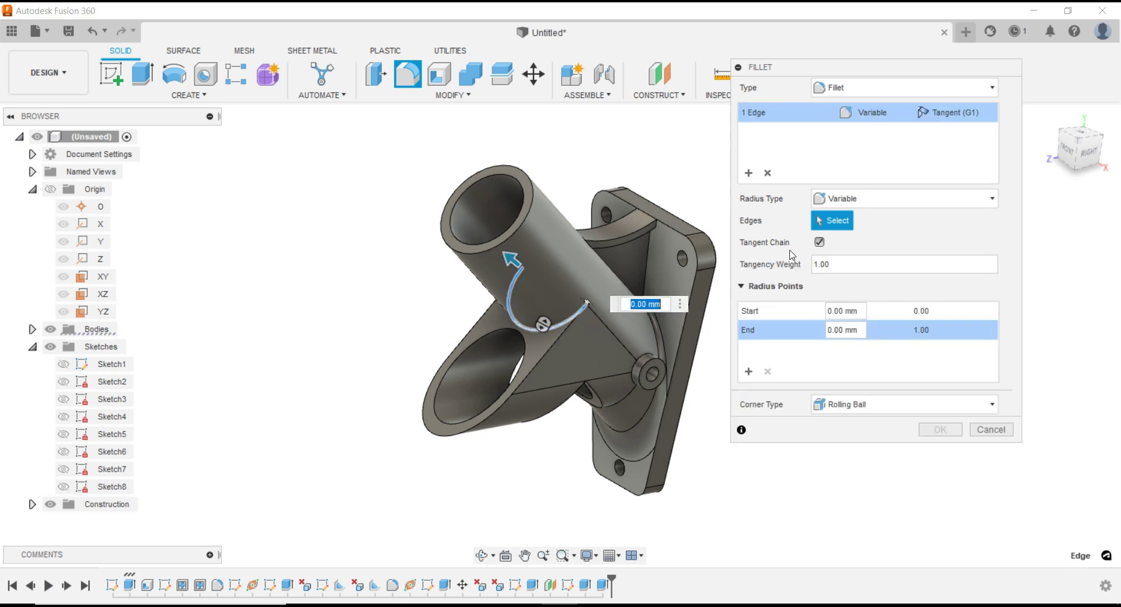
left_click(842, 198)
left_click(847, 216)
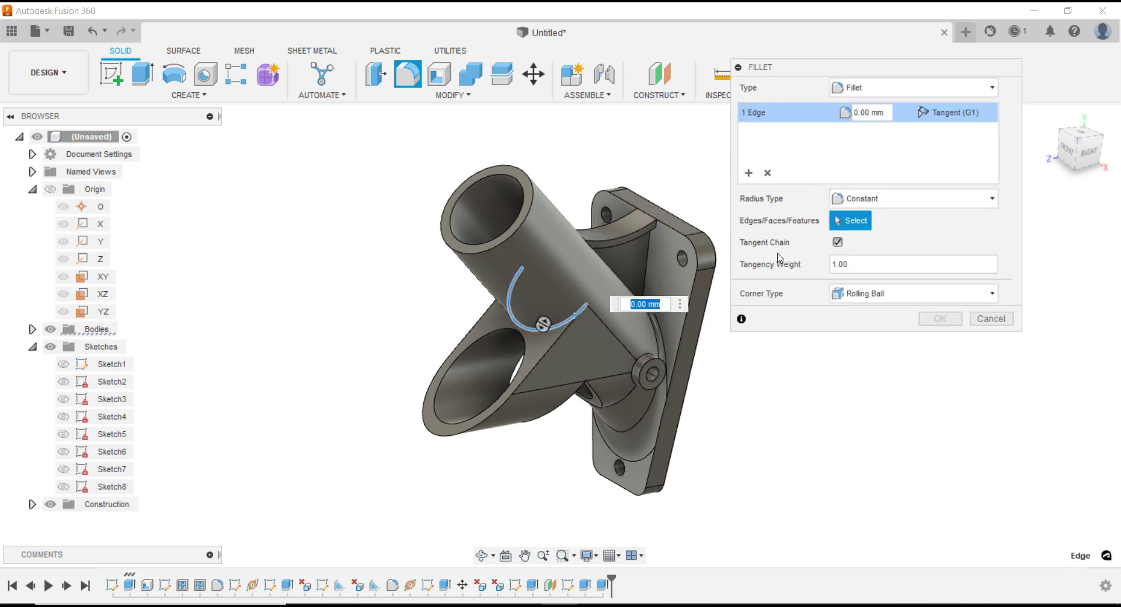
left_click(517, 228)
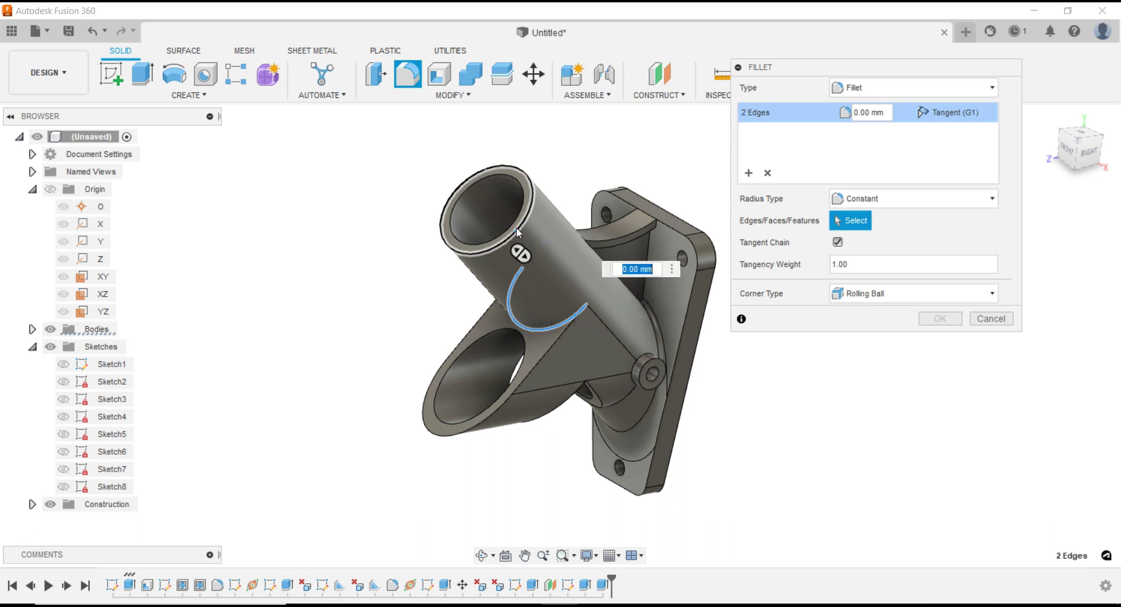
left_click(549, 350)
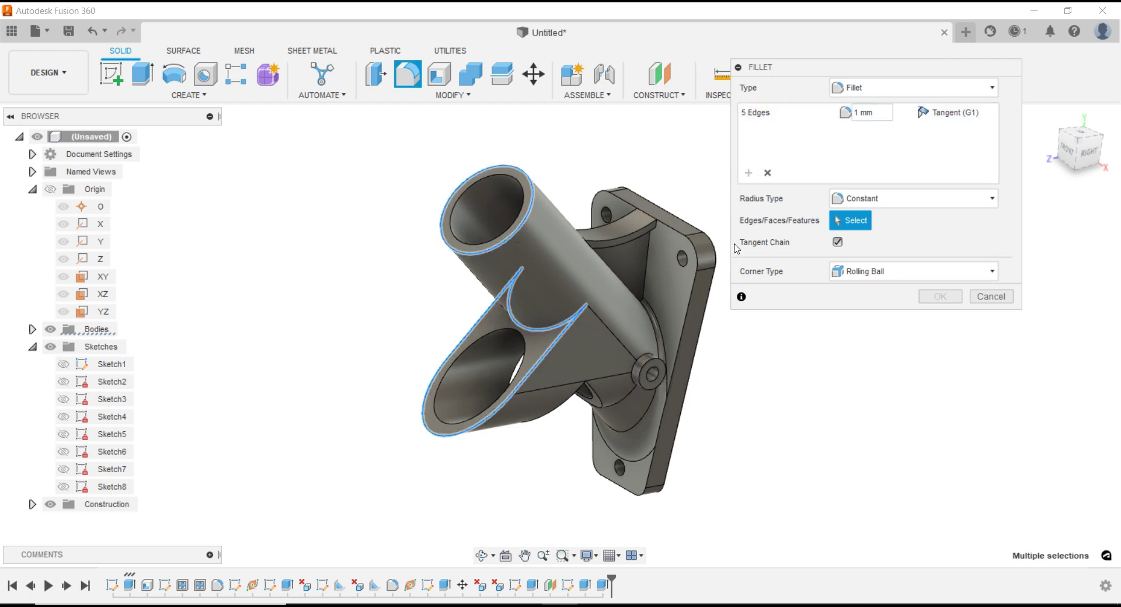
Add a second 1 mm fillet set containing the gusset's two faces
scroll(583, 312, "up", 2)
scroll(583, 312, "up", 4)
middle_click_drag(583, 312, 539, 195, "shift")
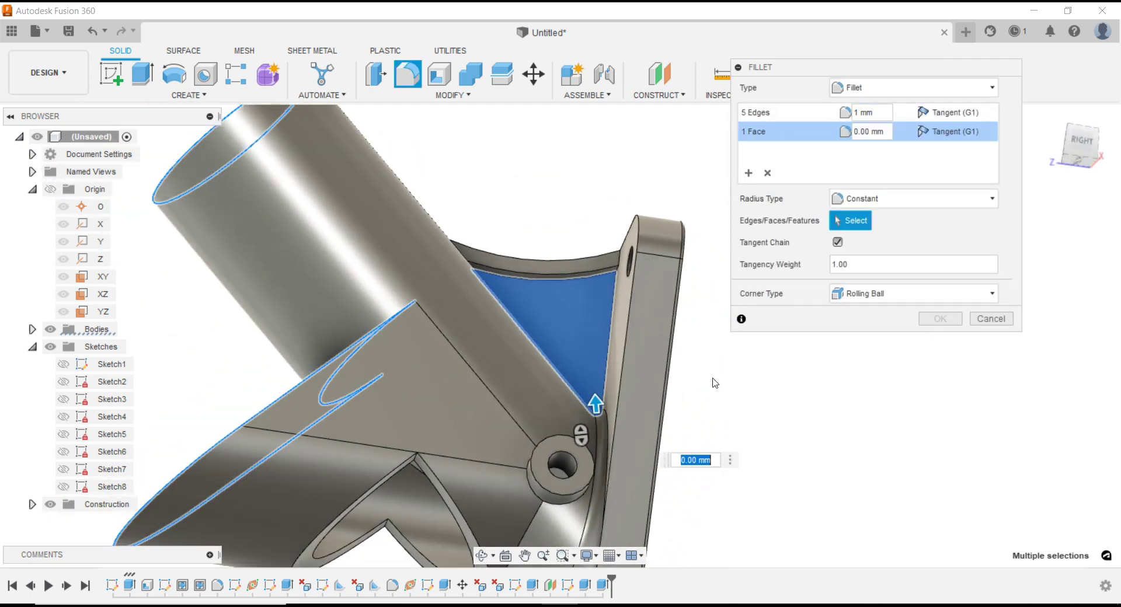
middle_click_drag(712, 382, 724, 388, "shift")
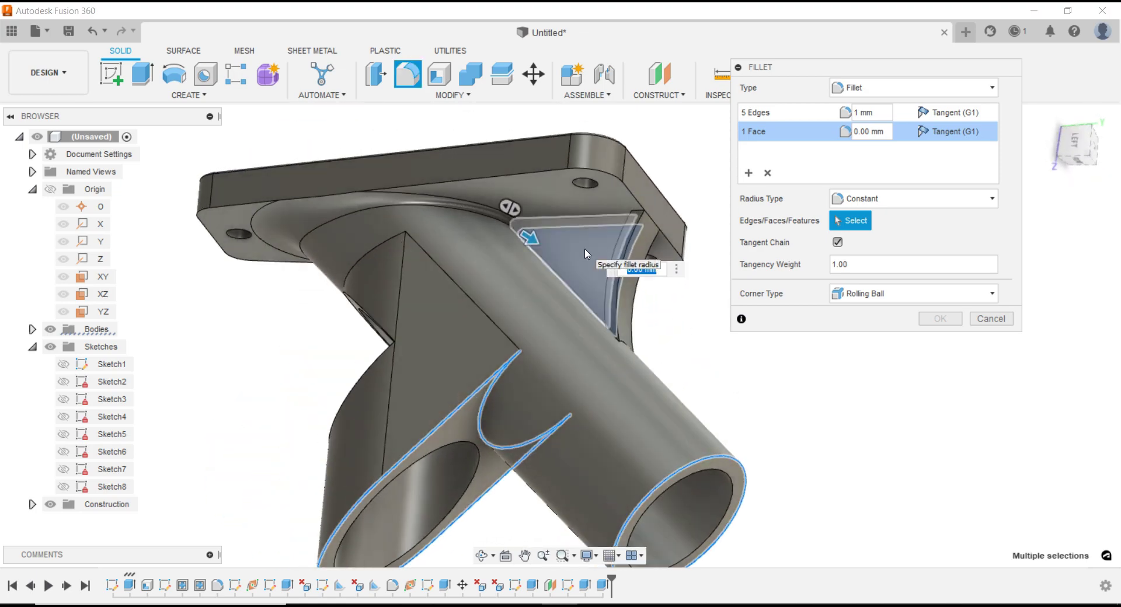
left_click(614, 279)
Add the gusset's edges, including its top edge, to the 1 mm set
middle_click_drag(712, 367, 551, 186, "shift")
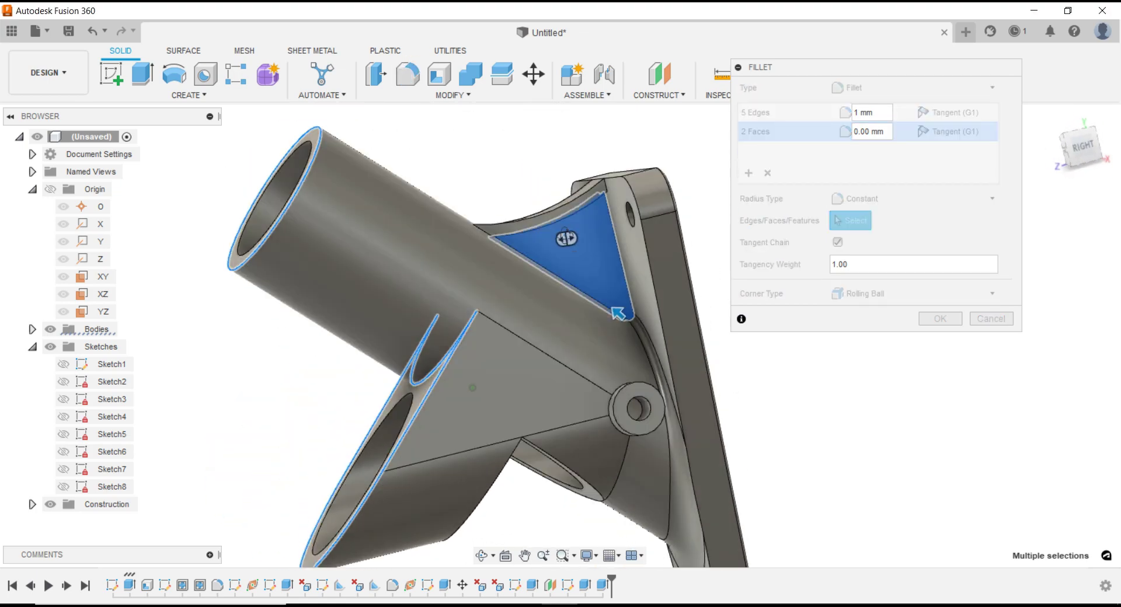
scroll(590, 222, "up", 2)
scroll(591, 229, "up", 2)
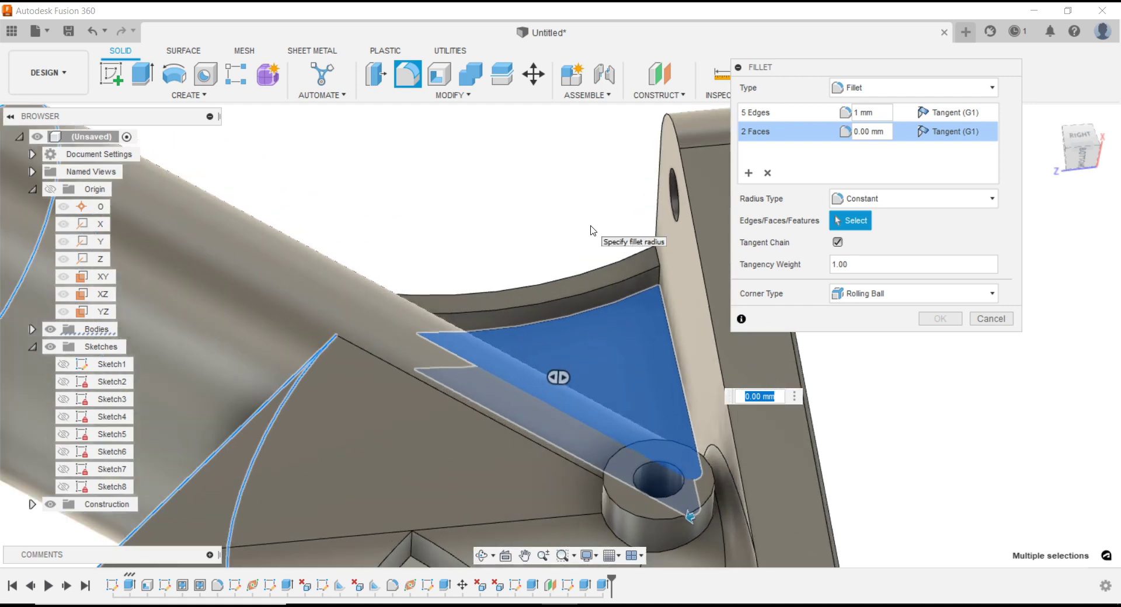
left_click(659, 285)
mouse_move(561, 263)
middle_mouse_down("shift")
mouse_move(457, 317)
mouse_move(666, 258)
middle_mouse_up("shift")
left_click(456, 316)
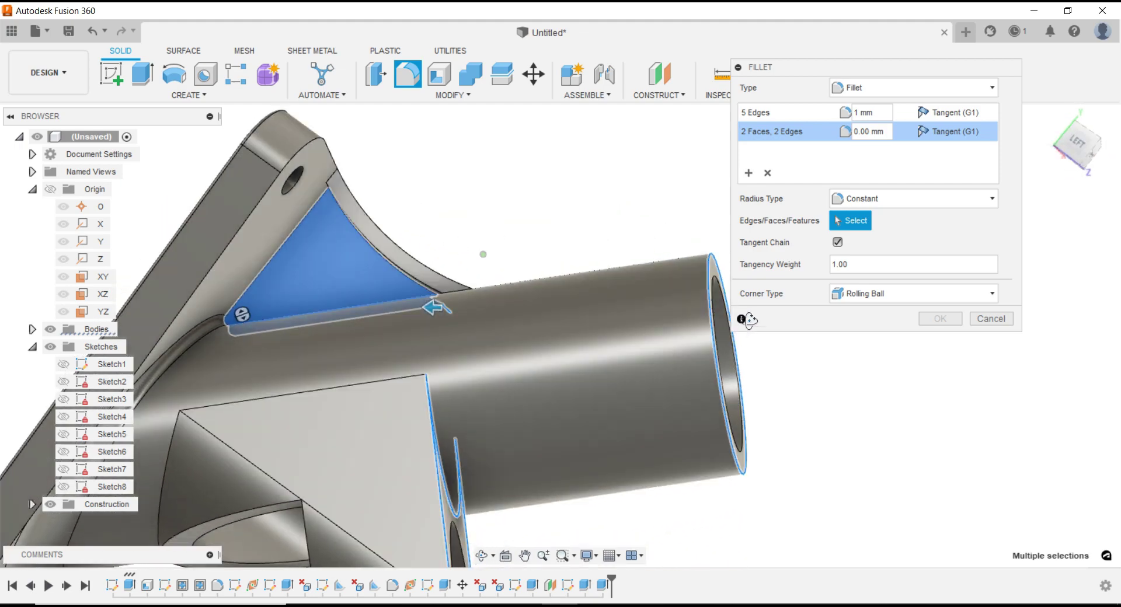
scroll(383, 197, "up", 3)
left_click(296, 173)
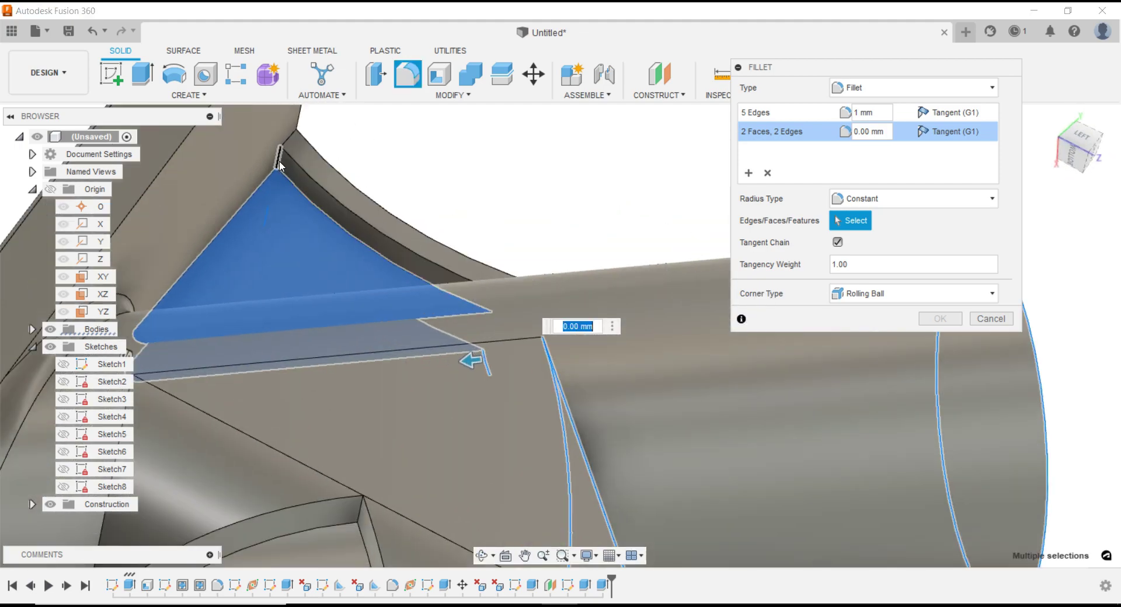
mouse_move(513, 243)
middle_mouse_down("shift")
mouse_move(571, 268)
mouse_move(520, 283)
middle_mouse_up("shift")
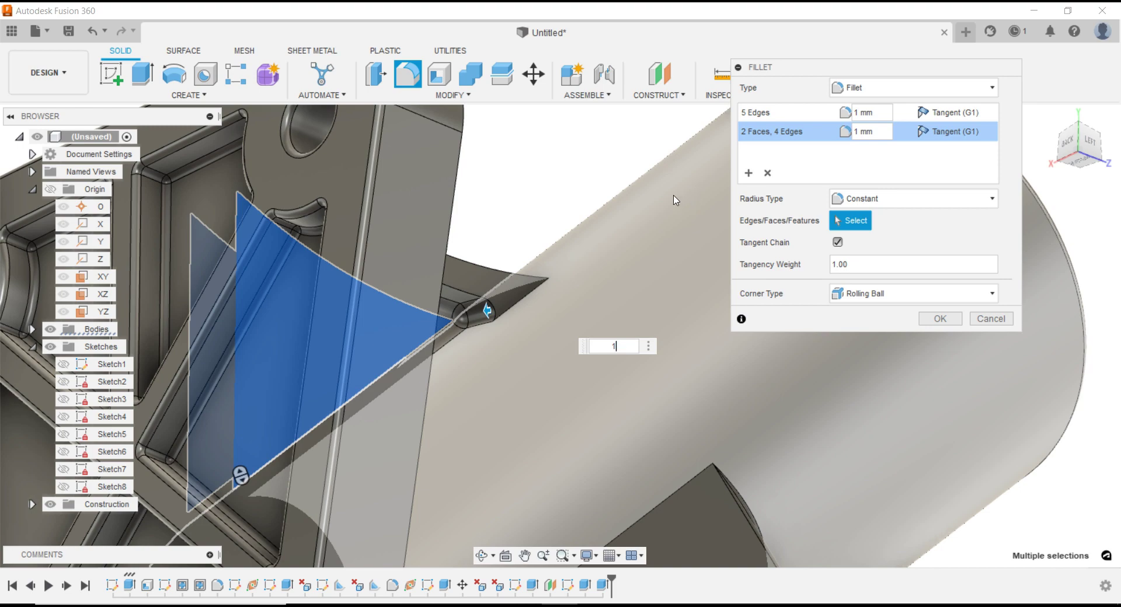
scroll(676, 200, "down", 2)
scroll(675, 201, "down", 3)
scroll(675, 200, "down", 2)
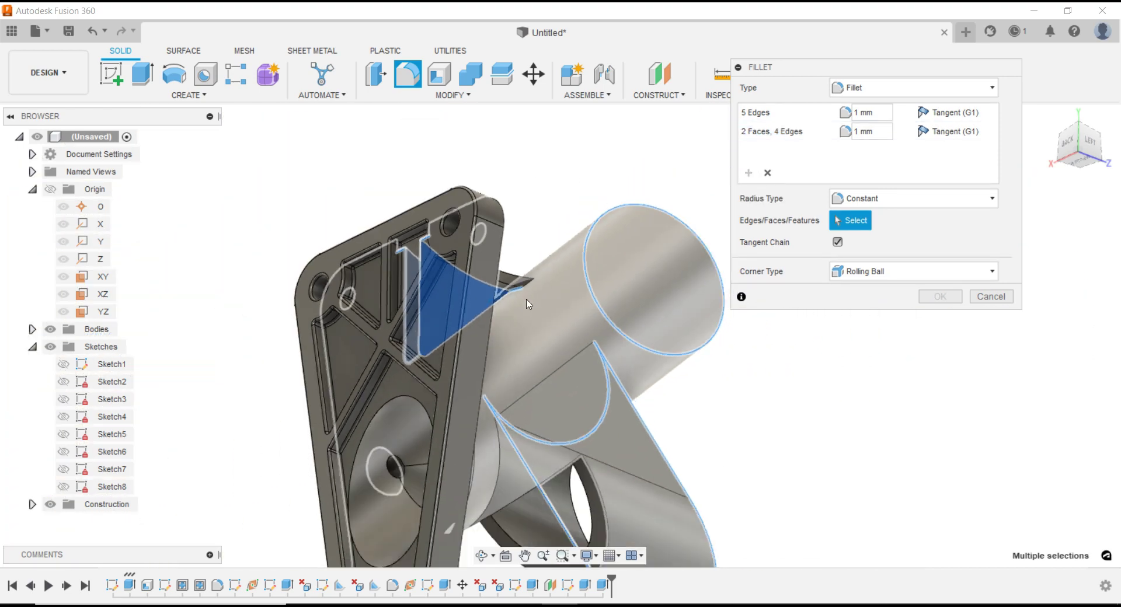
mouse_move(699, 401)
middle_mouse_down("shift")
mouse_move(380, 274)
mouse_move(636, 440)
mouse_move(621, 454)
mouse_move(602, 350)
mouse_move(583, 329)
mouse_move(607, 280)
middle_mouse_up("shift")
scroll(614, 277, "up", 2)
scroll(613, 277, "up", 3)
scroll(613, 278, "up", 3)
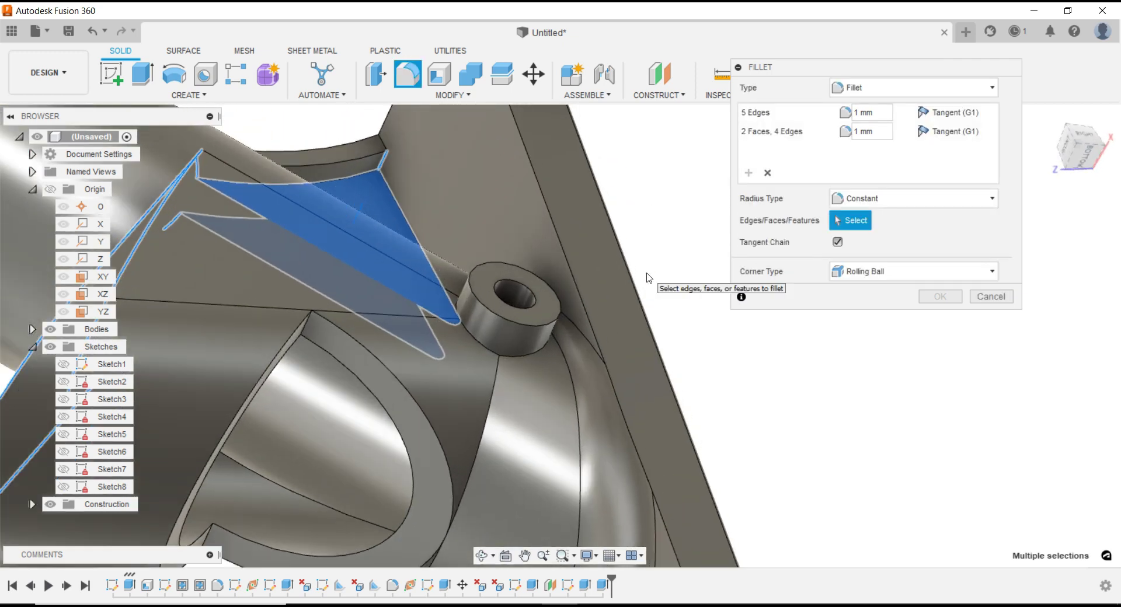
Add a 0.5 mm fillet set on the pivot boss edges
left_click(505, 336)
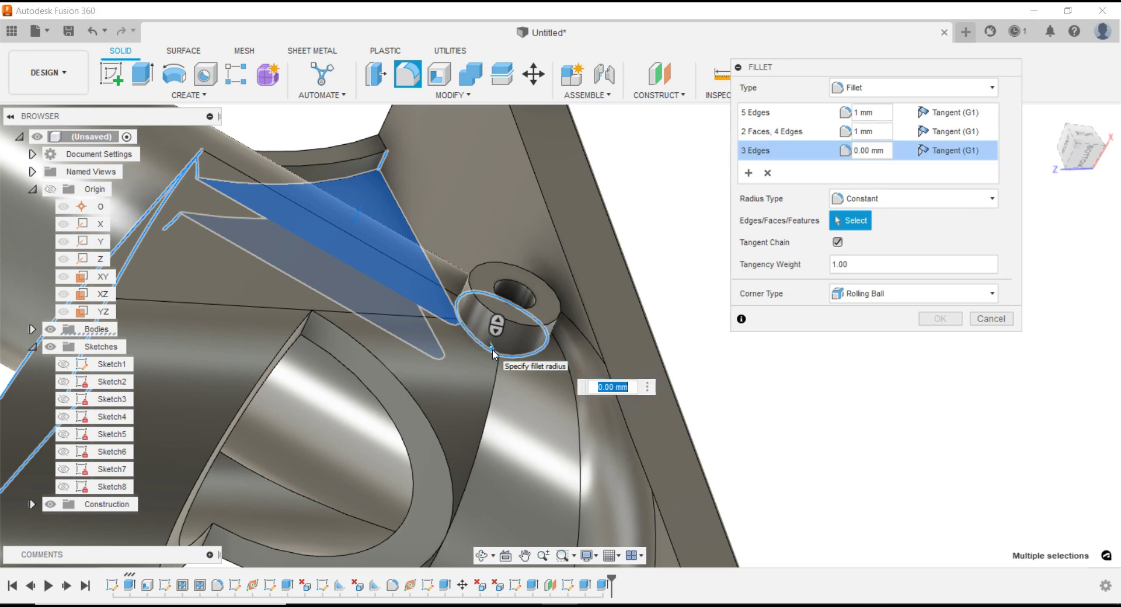
left_click(520, 322)
type("0.5")
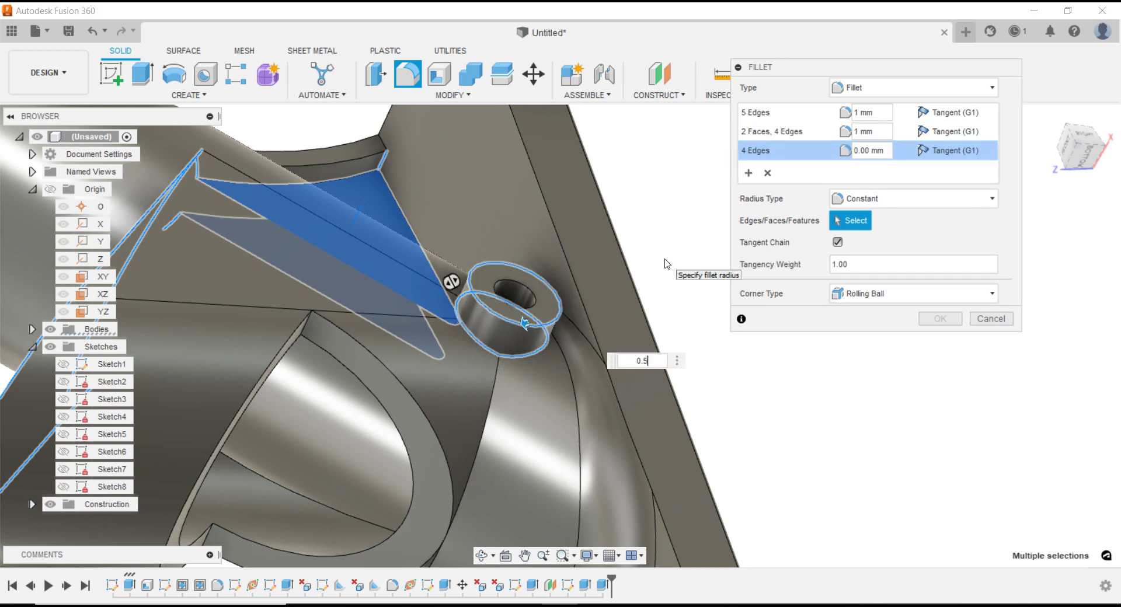
key("Return")
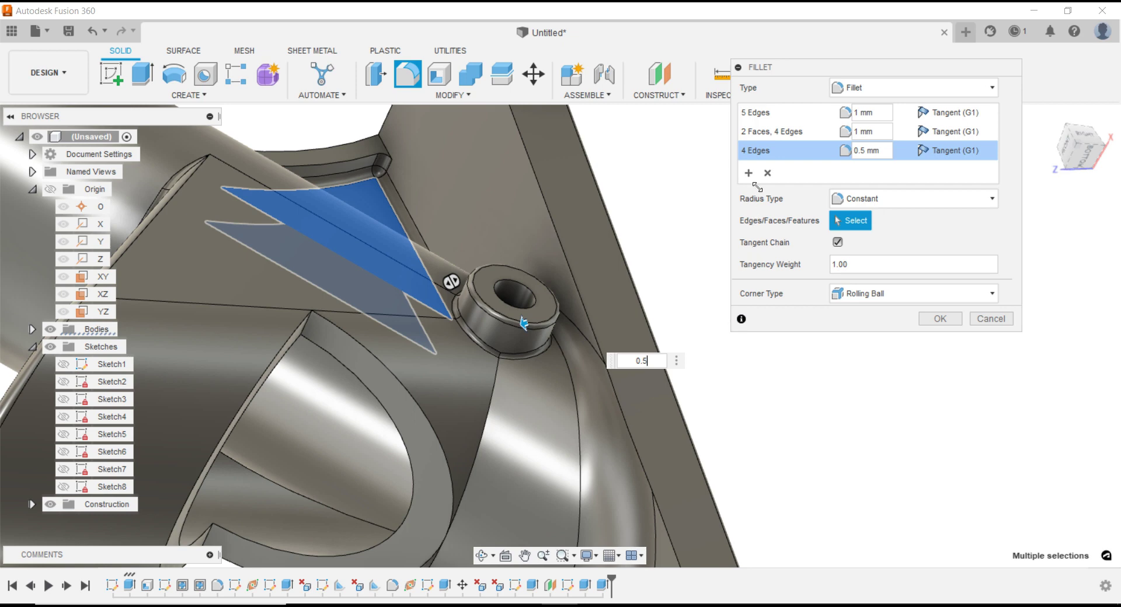
left_click(749, 173)
Add a 0.5 mm set on the 13 flange outline edges and apply all fillets
mouse_move(696, 317)
middle_mouse_down("shift")
mouse_move(689, 348)
mouse_move(660, 269)
mouse_move(691, 328)
mouse_move(625, 200)
middle_mouse_up("shift")
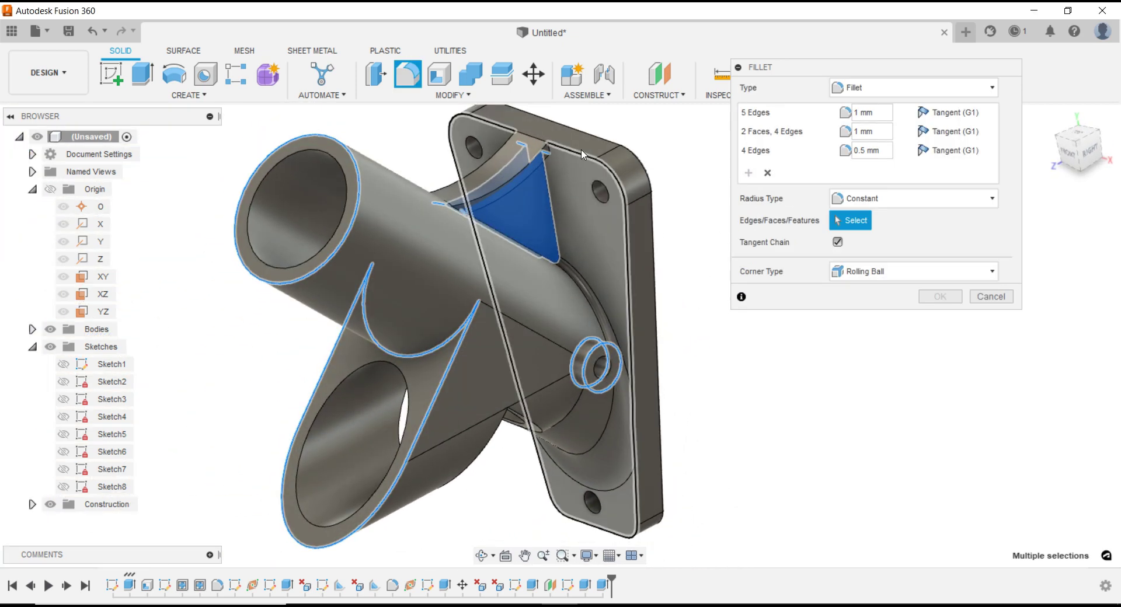
left_click(581, 155)
type("0.5")
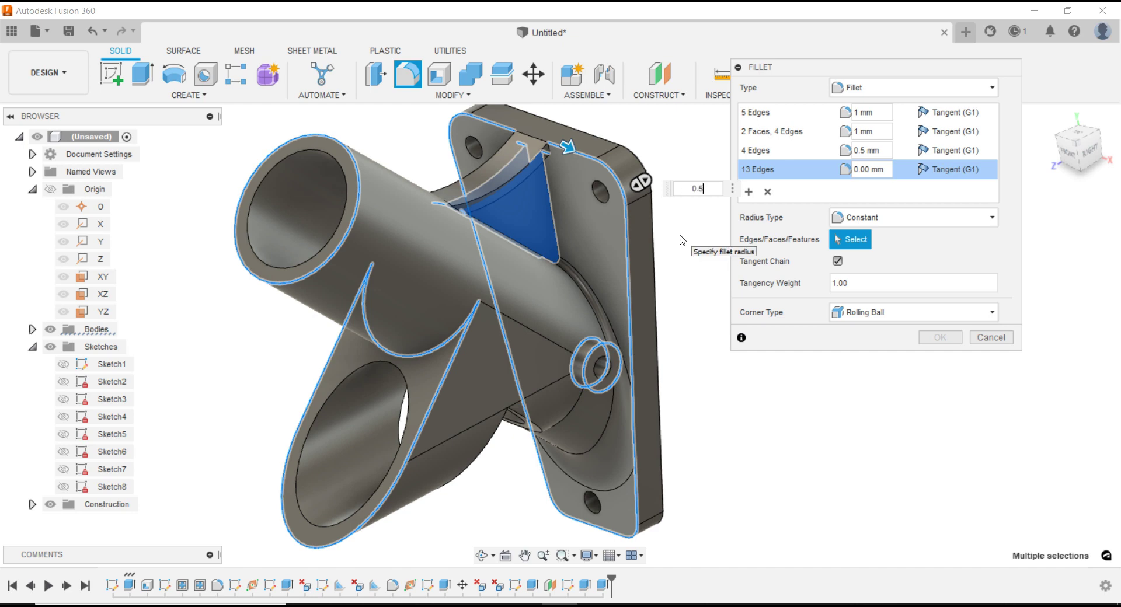
key("Return")
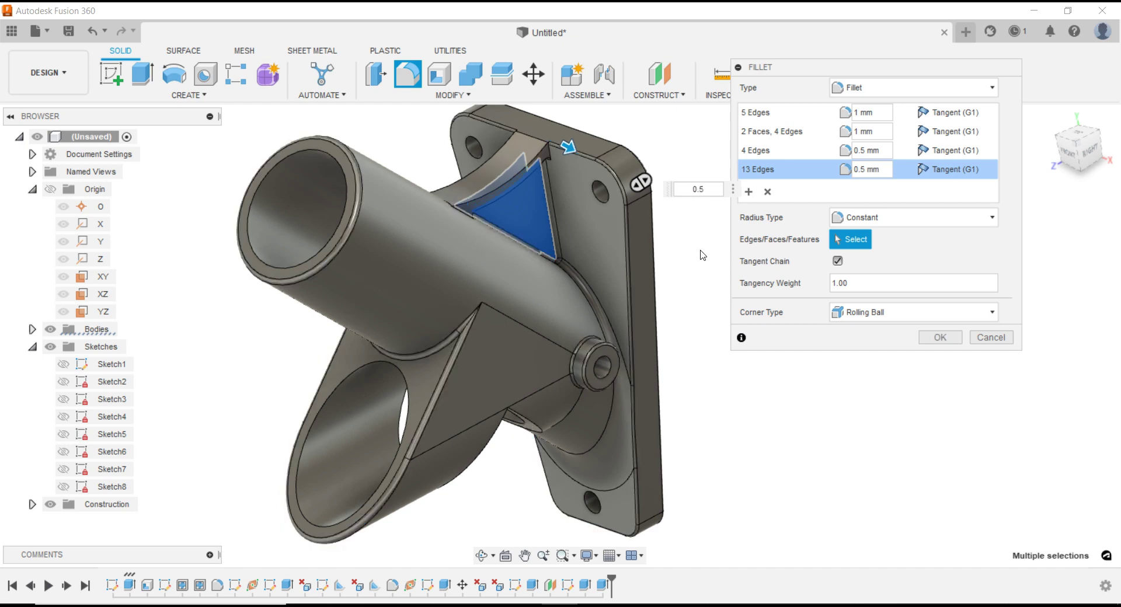
left_click(936, 338)
mouse_move(759, 336)
middle_mouse_down("shift")
mouse_move(713, 314)
mouse_move(826, 306)
mouse_move(766, 295)
middle_mouse_up("shift")
Round the two curved edges of the flange's back opening with a 3 mm fillet
left_click(409, 74)
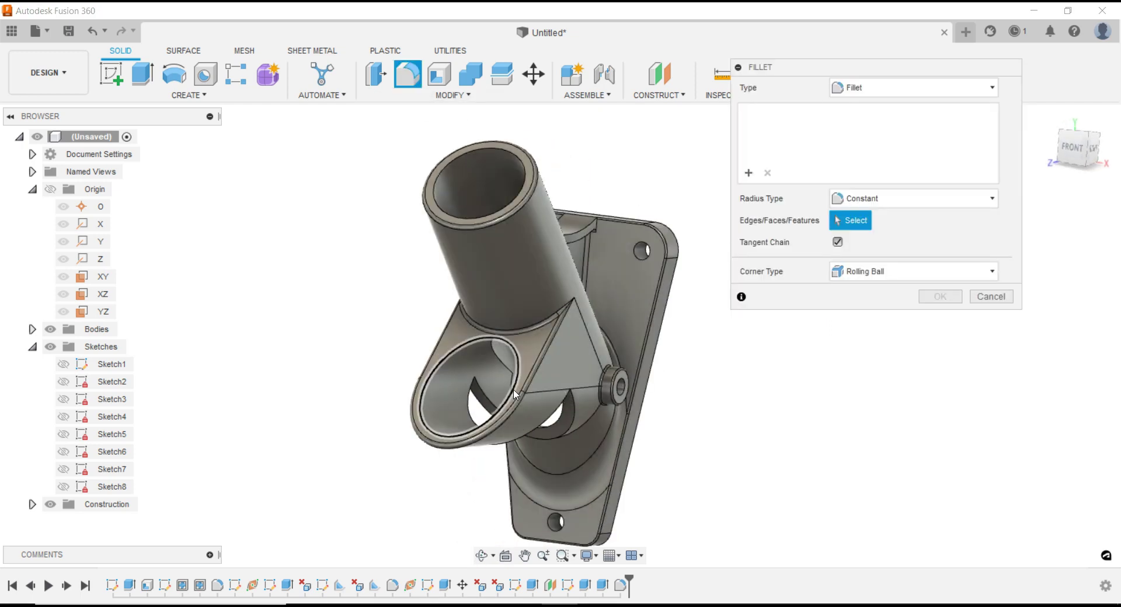
middle_click_drag(658, 368, 408, 335, "shift")
scroll(562, 458, "up", 2)
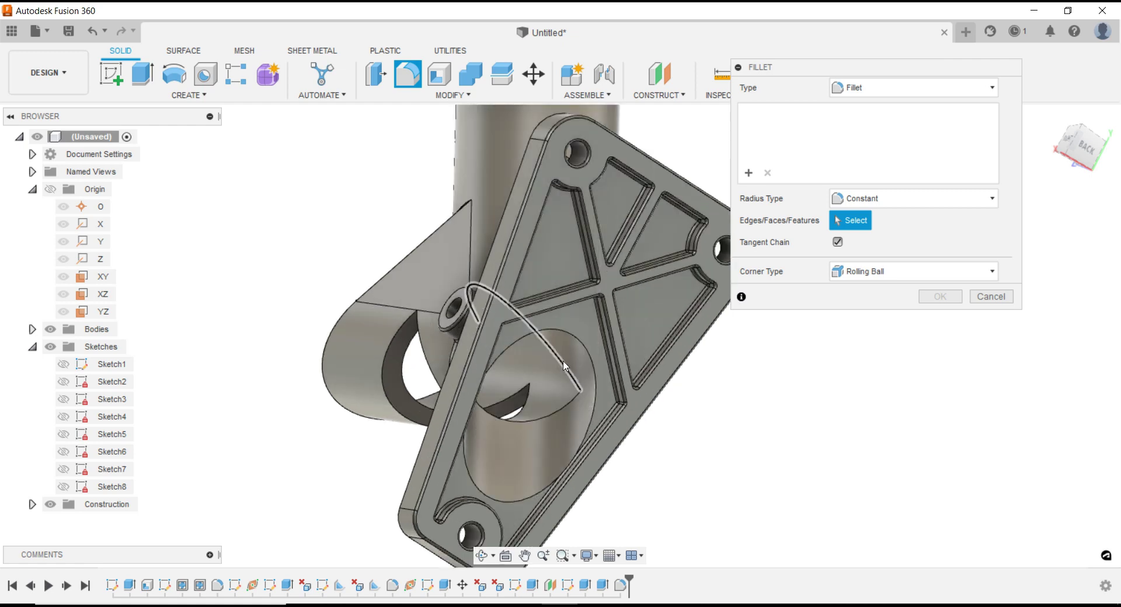
left_click(561, 369)
left_click(563, 402)
type("3")
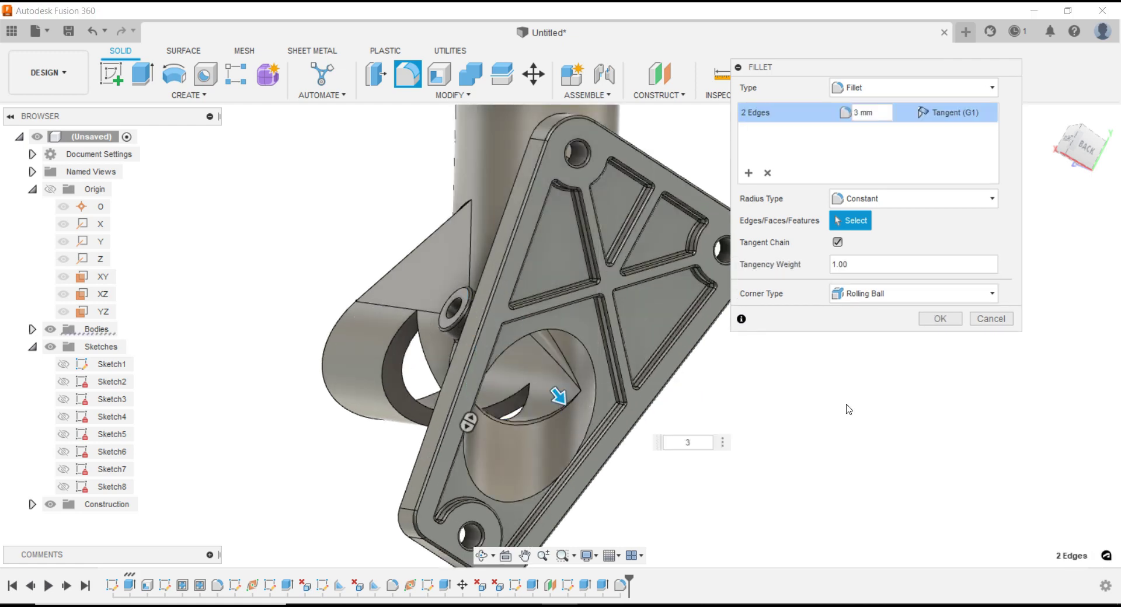
left_click(934, 318)
mouse_move(691, 428)
middle_mouse_down("shift")
mouse_move(658, 386)
mouse_move(693, 437)
mouse_move(686, 388)
middle_mouse_up("shift")
scroll(686, 389, "down", 3)
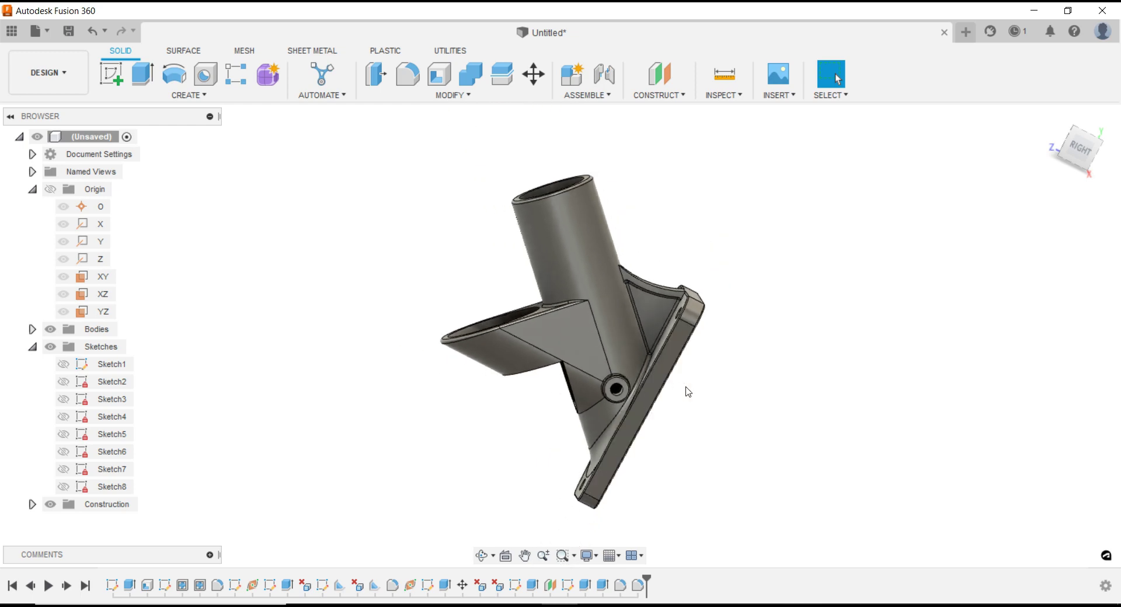
middle_click_drag(714, 452, 636, 524, "shift")
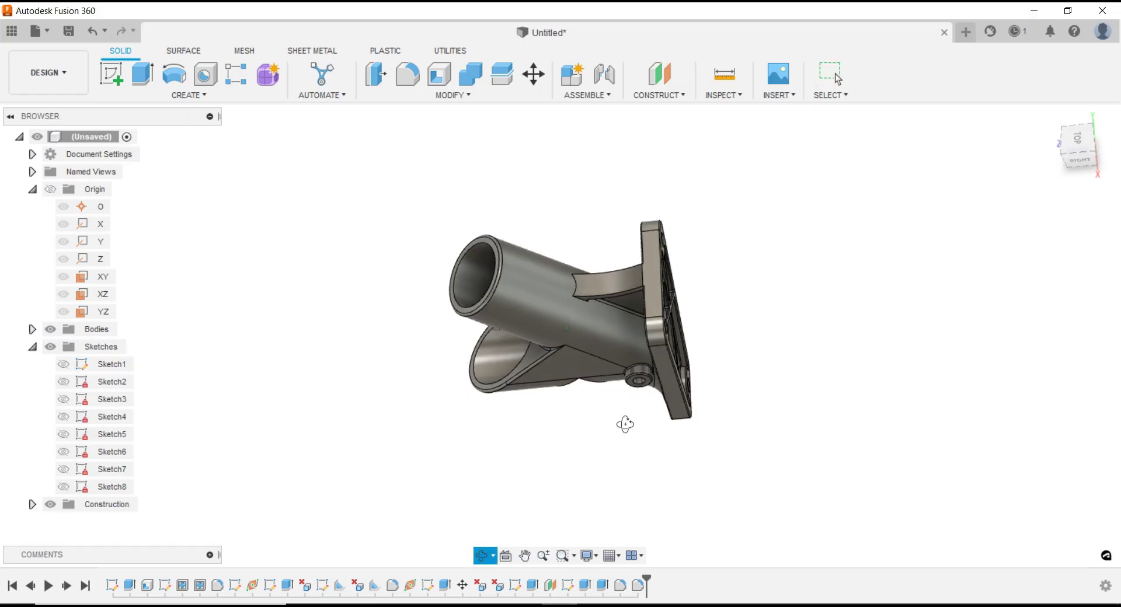
mouse_move(652, 405)
middle_mouse_down("shift")
mouse_move(571, 295)
mouse_move(723, 377)
mouse_move(624, 387)
middle_mouse_up("shift")
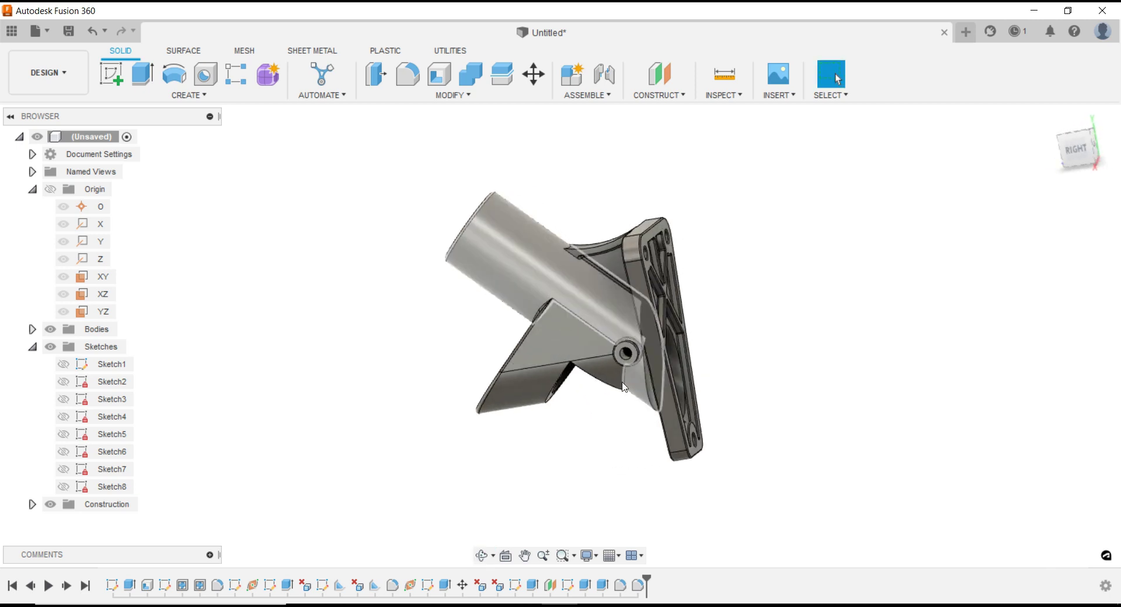
On the gusset face sketch, draw a line from the tube's top corner along its length
left_click(569, 342)
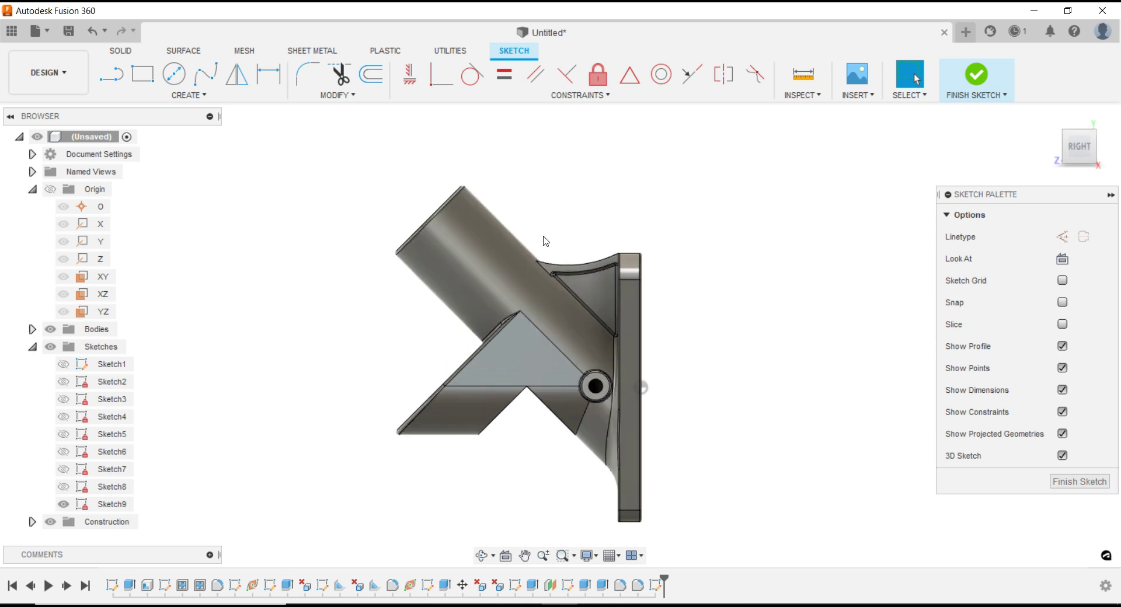
scroll(545, 241, "up", 1)
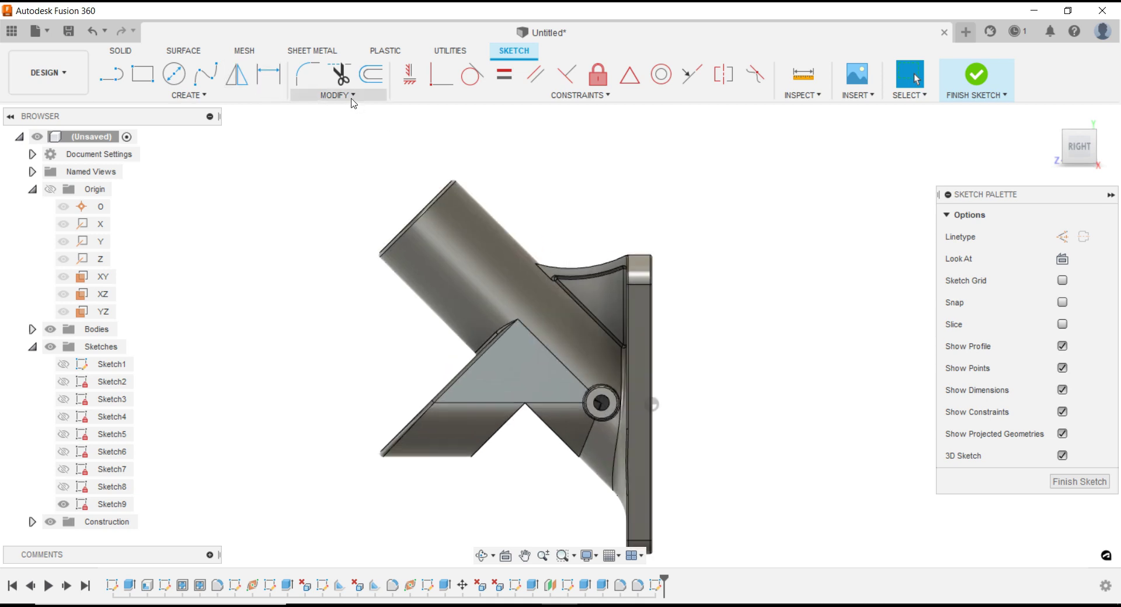
left_click(108, 84)
scroll(538, 314, "up", 1)
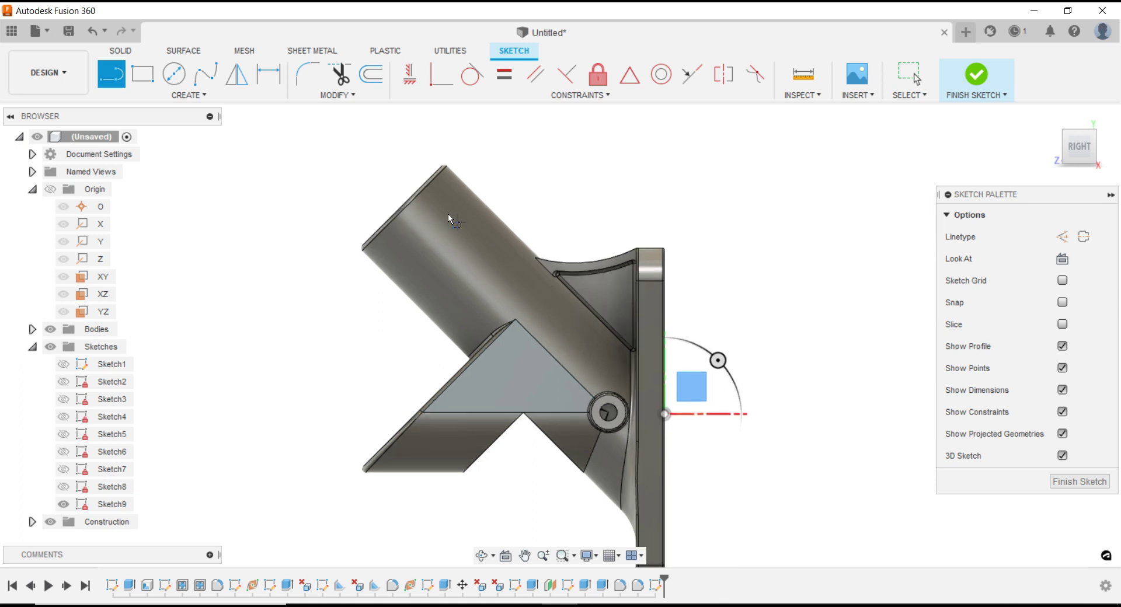
scroll(451, 210, "up", 3)
left_click(424, 188)
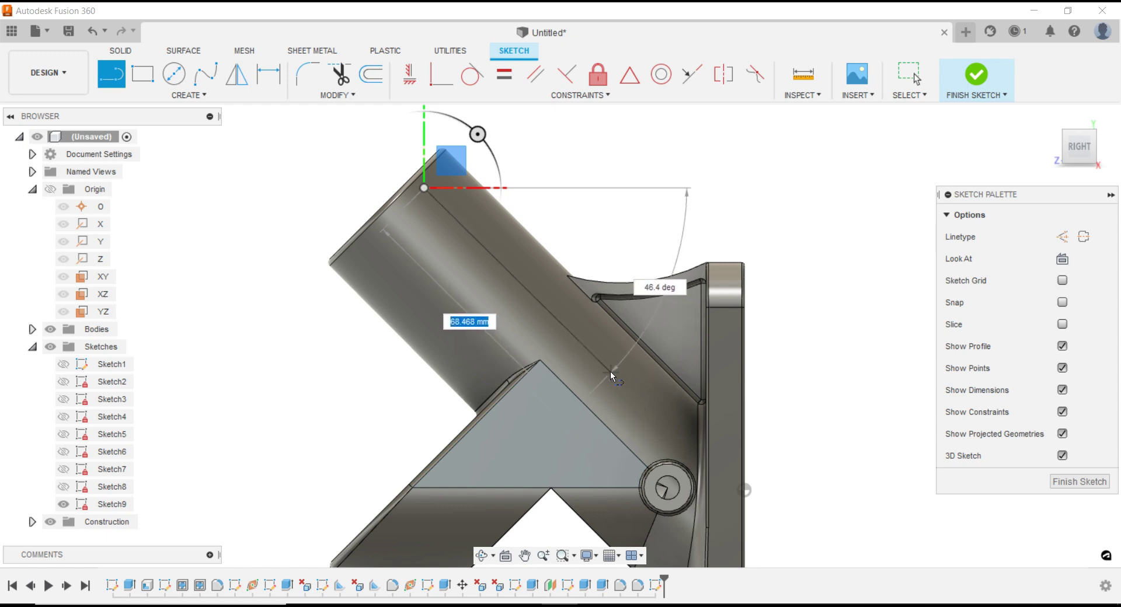
left_click(612, 386)
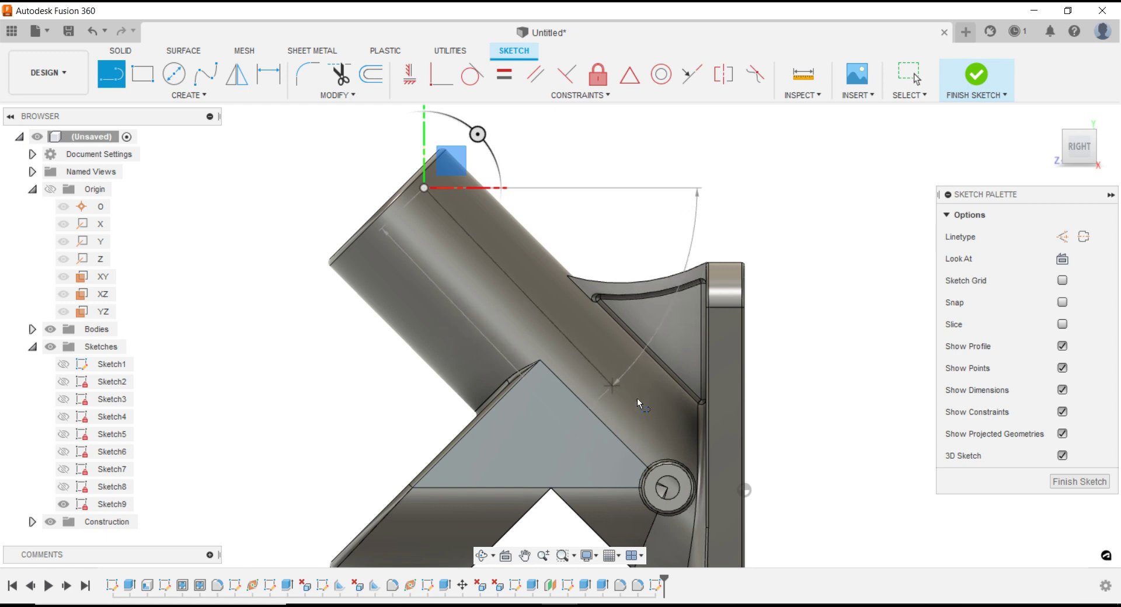
key("Escape")
scroll(460, 265, "down", 1)
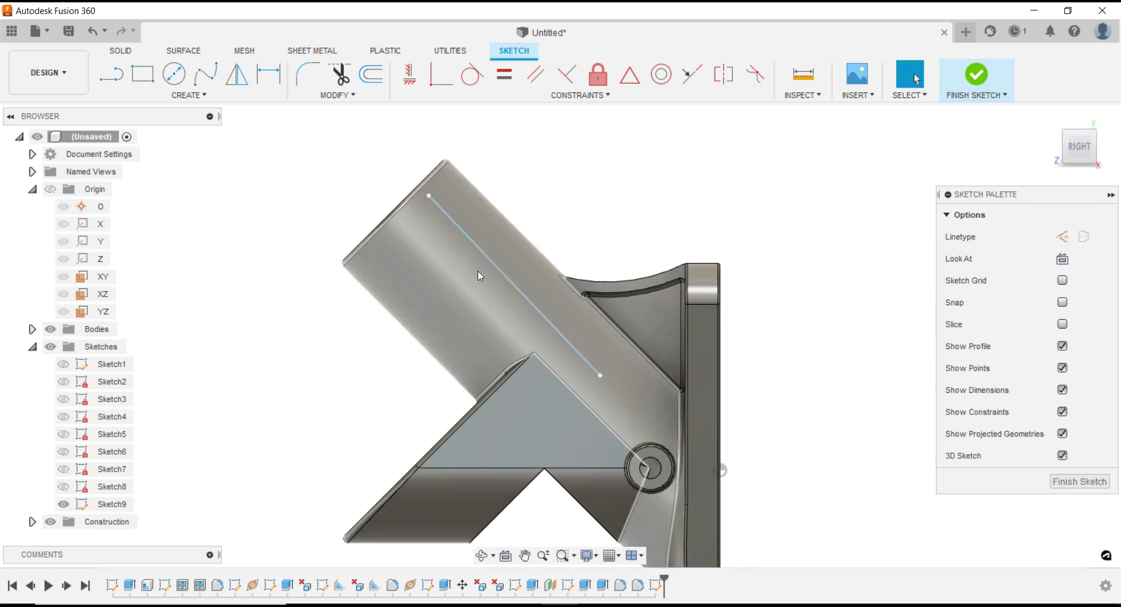
Project the triangle's upper edge into the sketch and make it parallel to the tube line
left_click(195, 96)
mouse_move(140, 337)
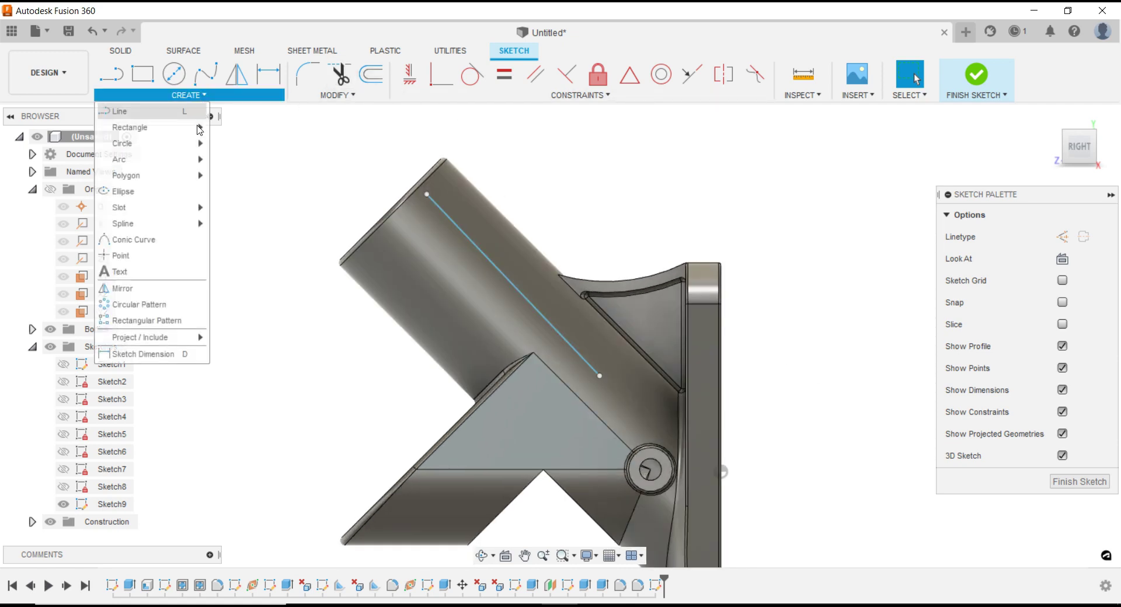
left_click(233, 339)
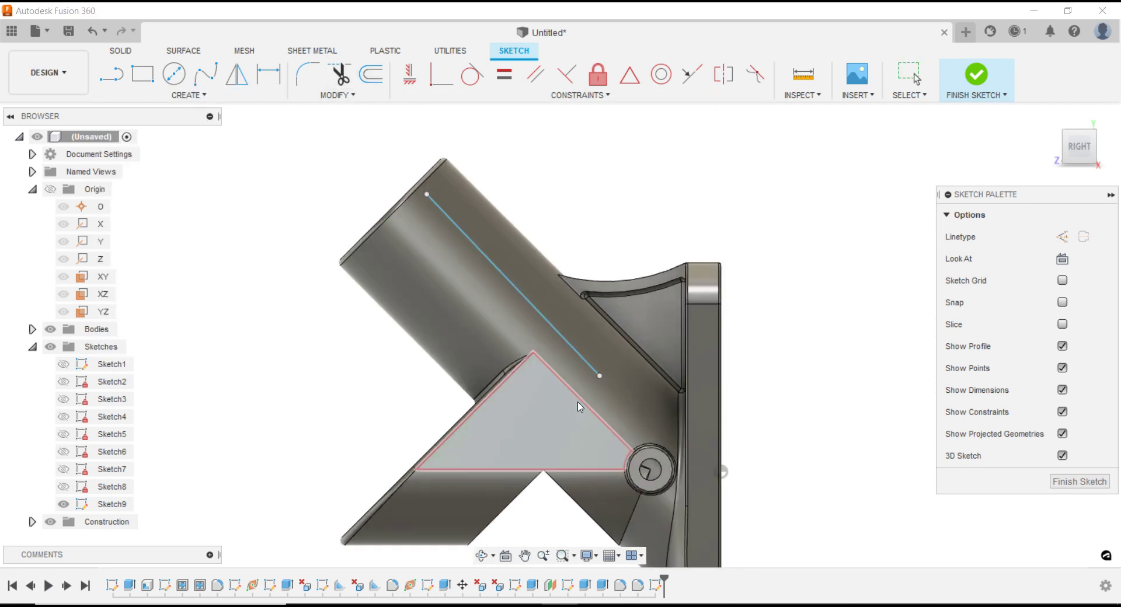
left_click(584, 404)
left_click(960, 279)
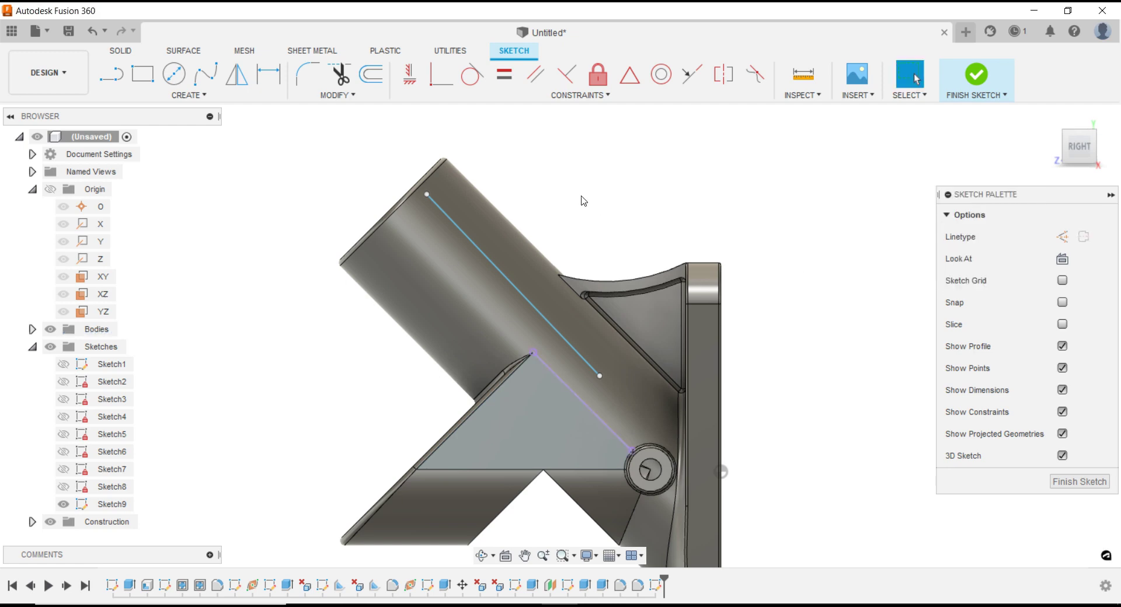
left_click(535, 74)
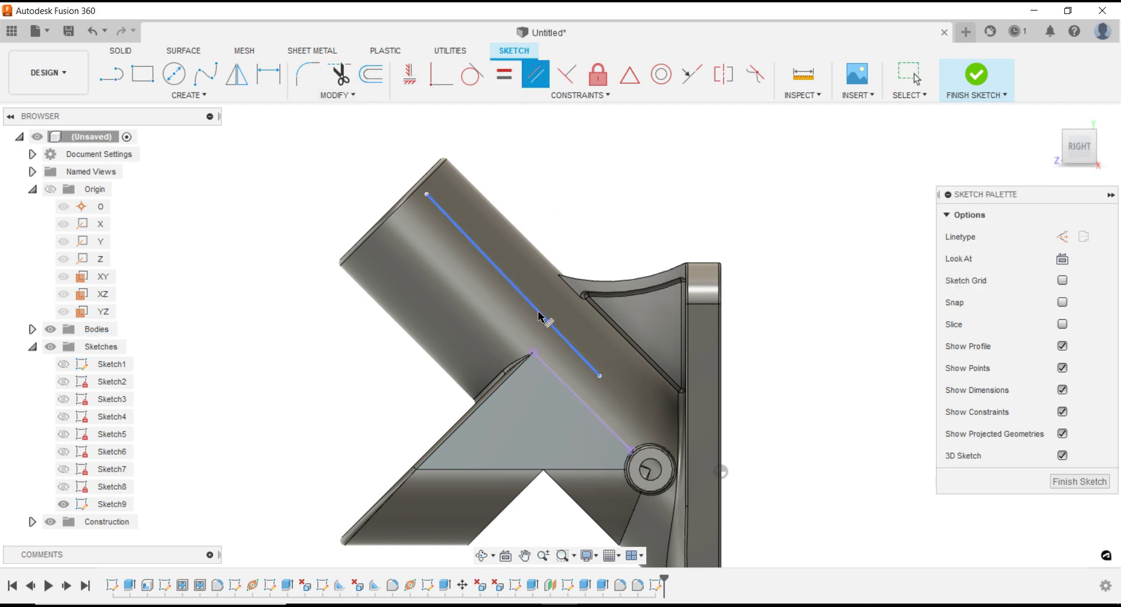
left_click(543, 321)
left_click(555, 374)
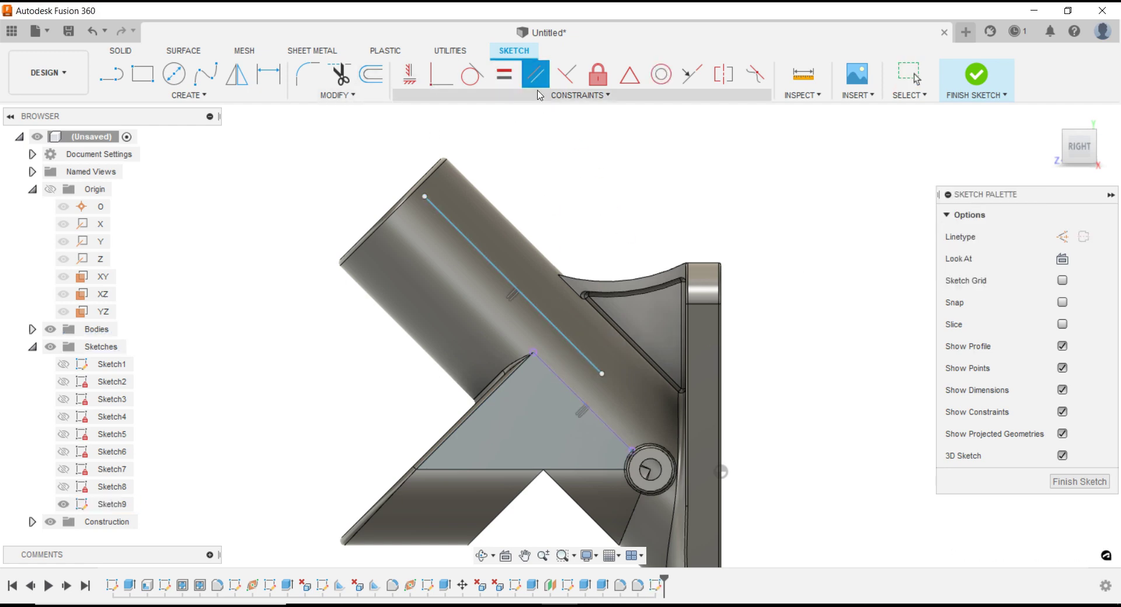
Dimension the tube line 3 mm from the projected edge and finish Sketch9
left_click(268, 75)
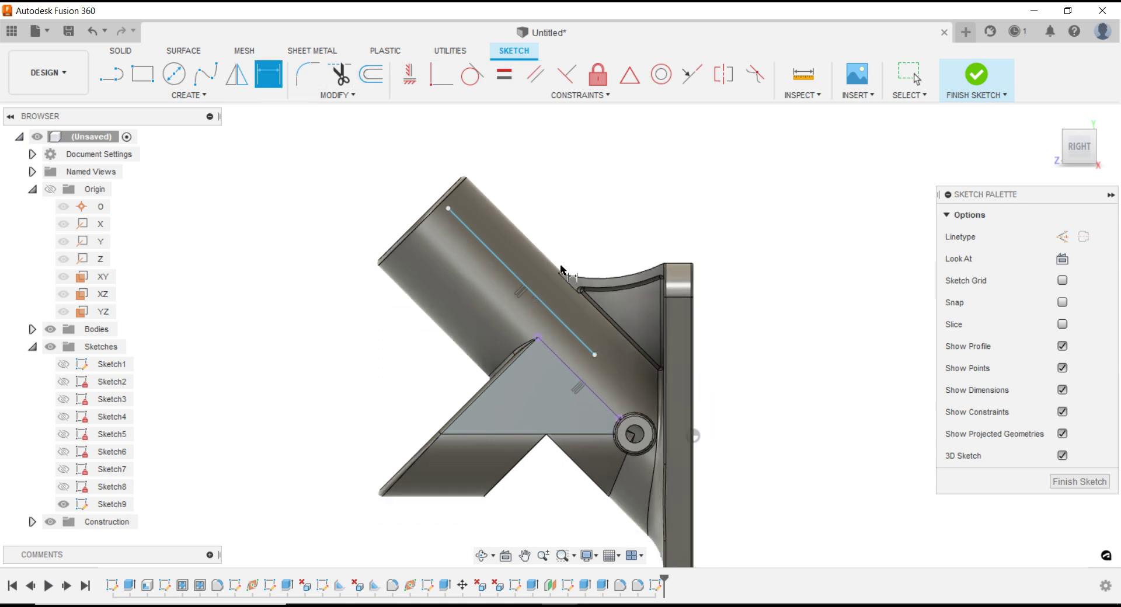
left_click(566, 333)
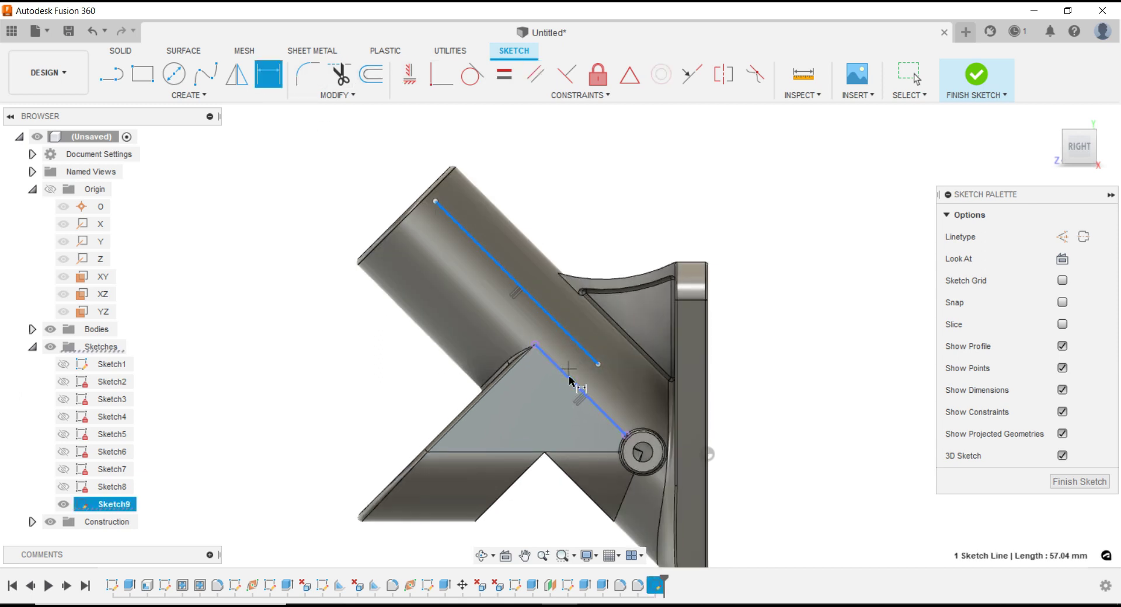
left_click(570, 379)
left_click(370, 173)
type("3")
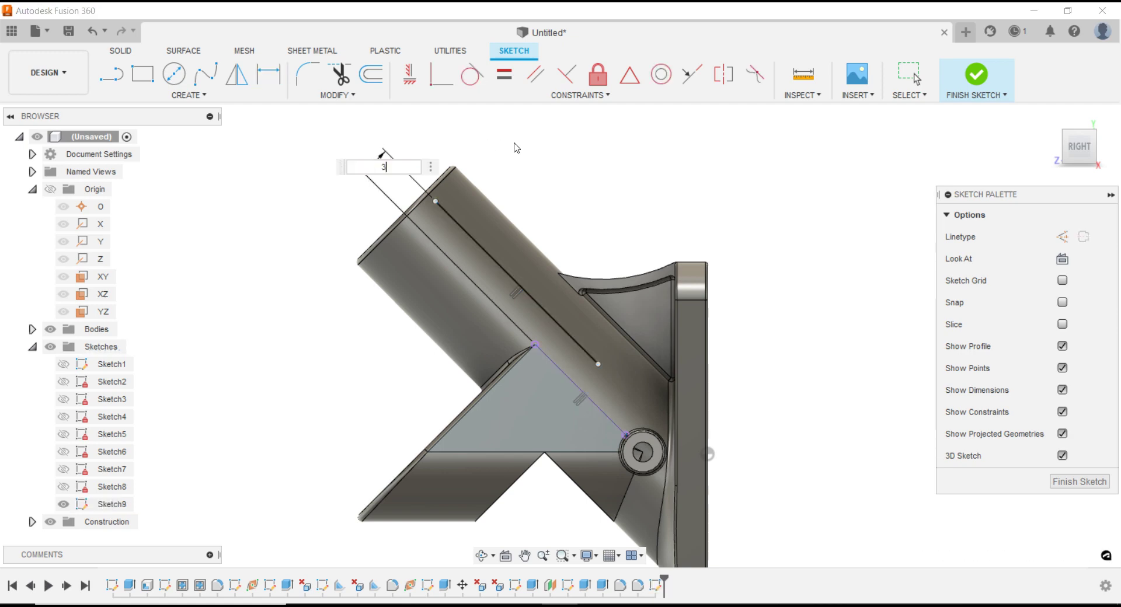
key("Return")
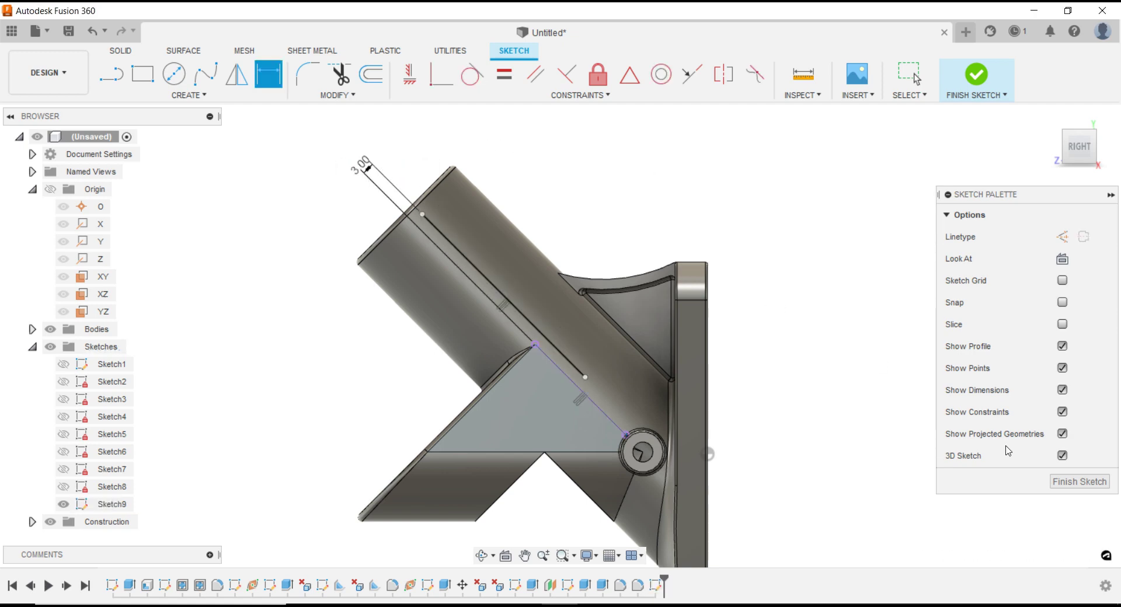
left_click(1069, 486)
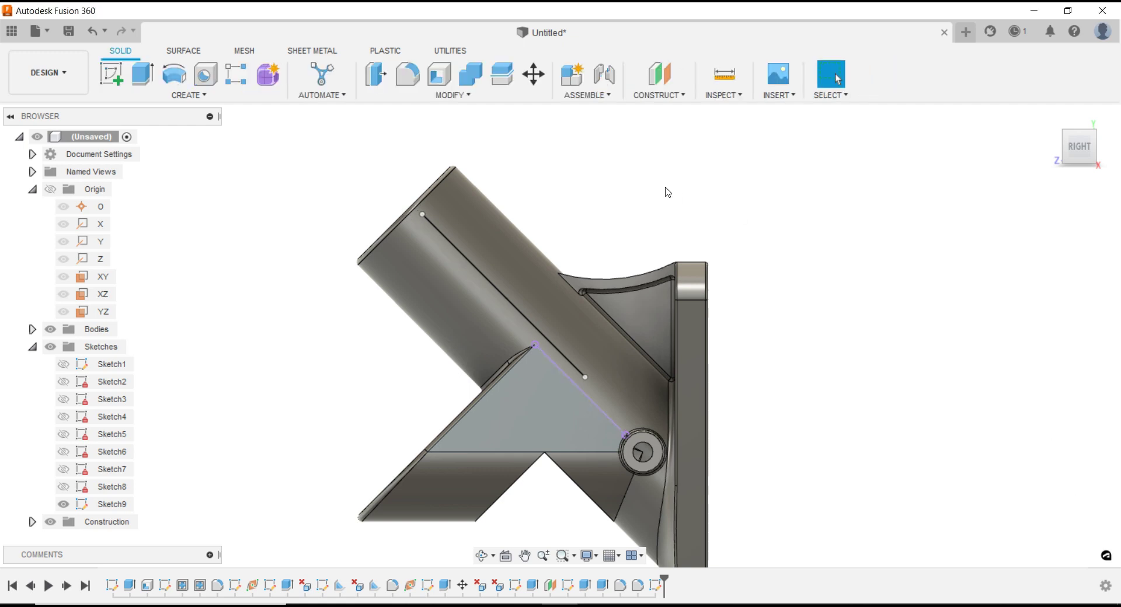
Reopen Sketch9 for editing
right_click(117, 507)
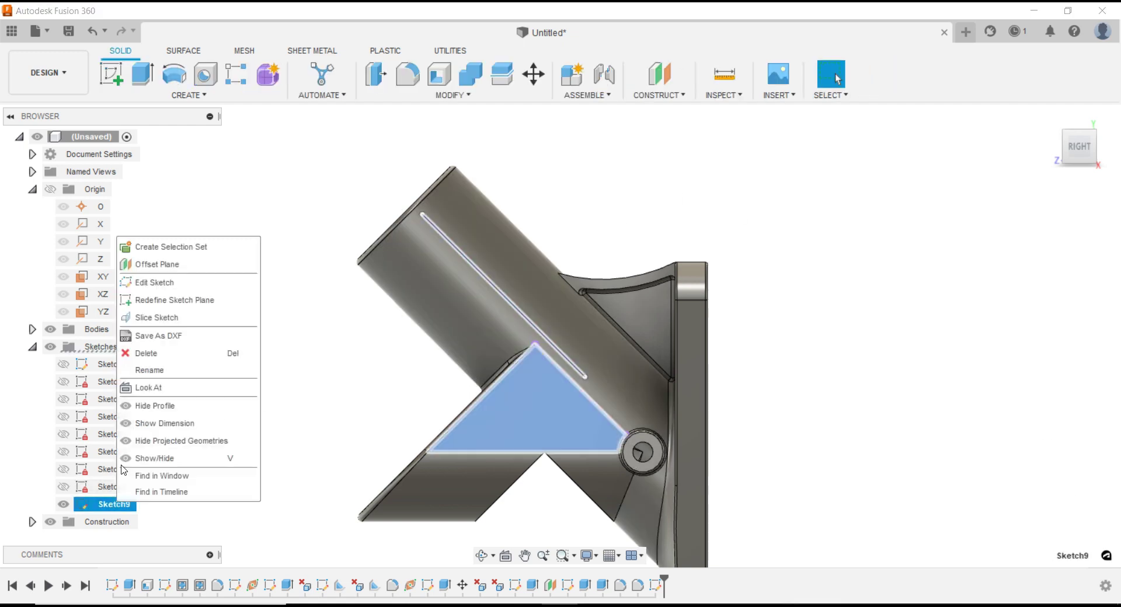
left_click(164, 286)
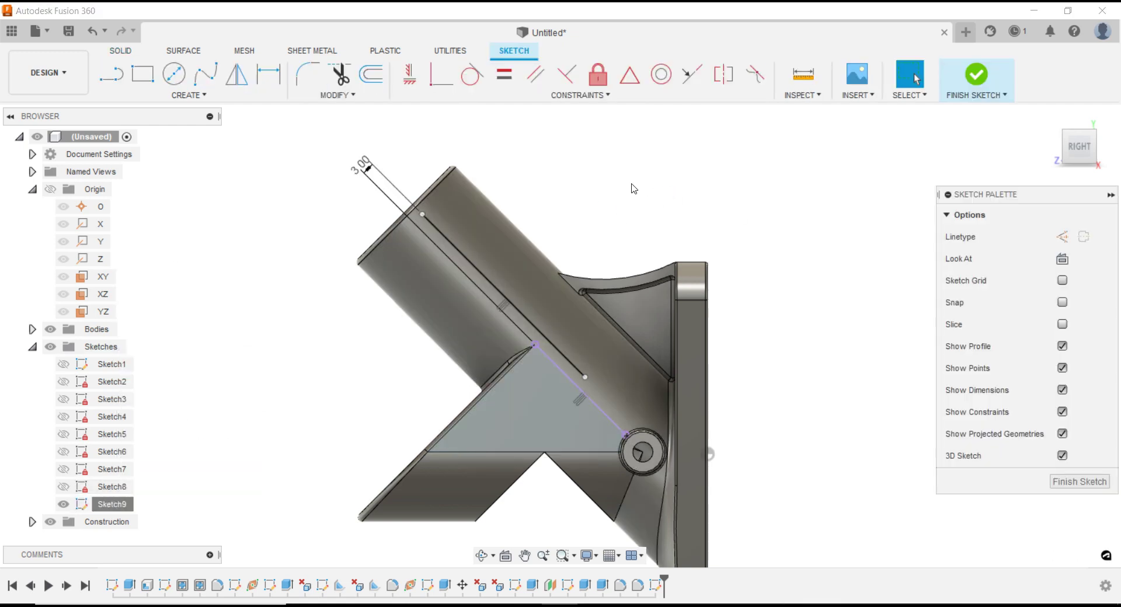
scroll(478, 211, "up", 2)
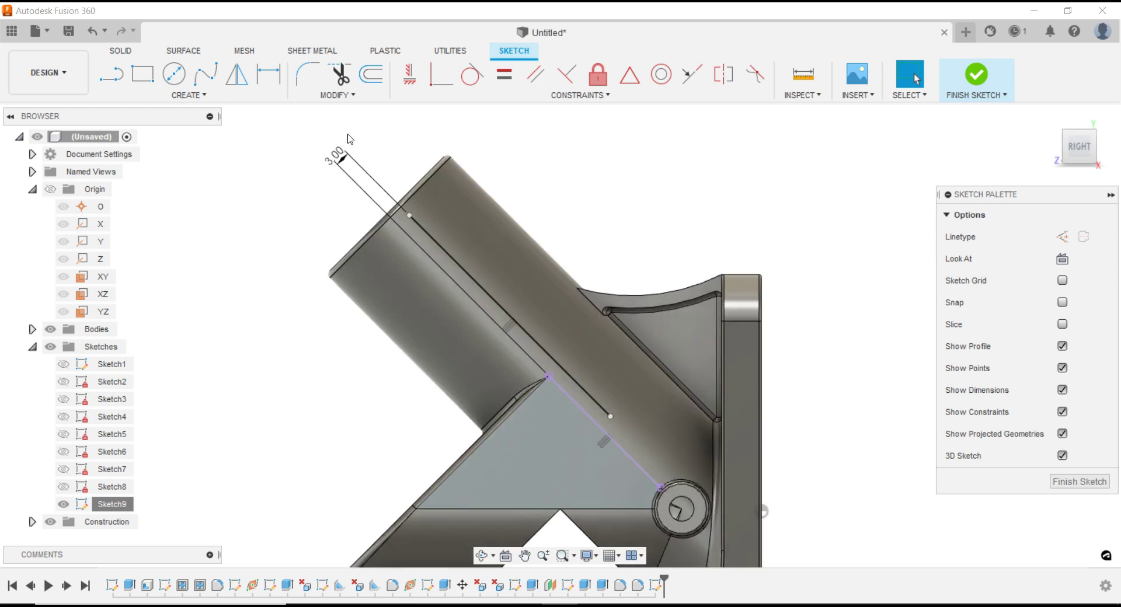
Add 5.5 mm 'MADE IN USA' text fitted along the tube line, reading upright above it
left_click(199, 95)
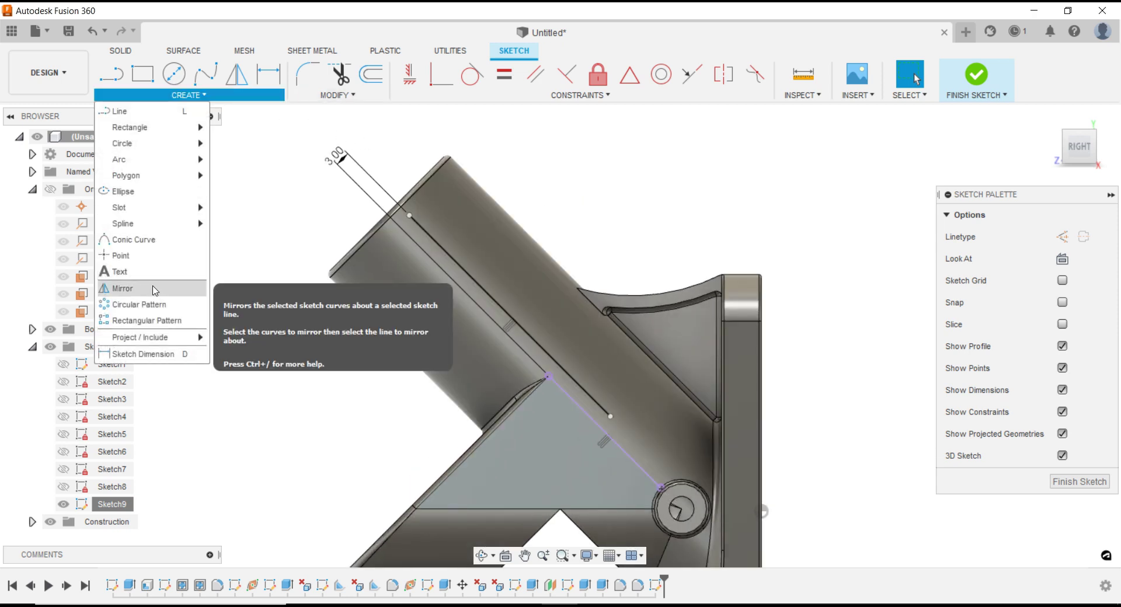
left_click(151, 278)
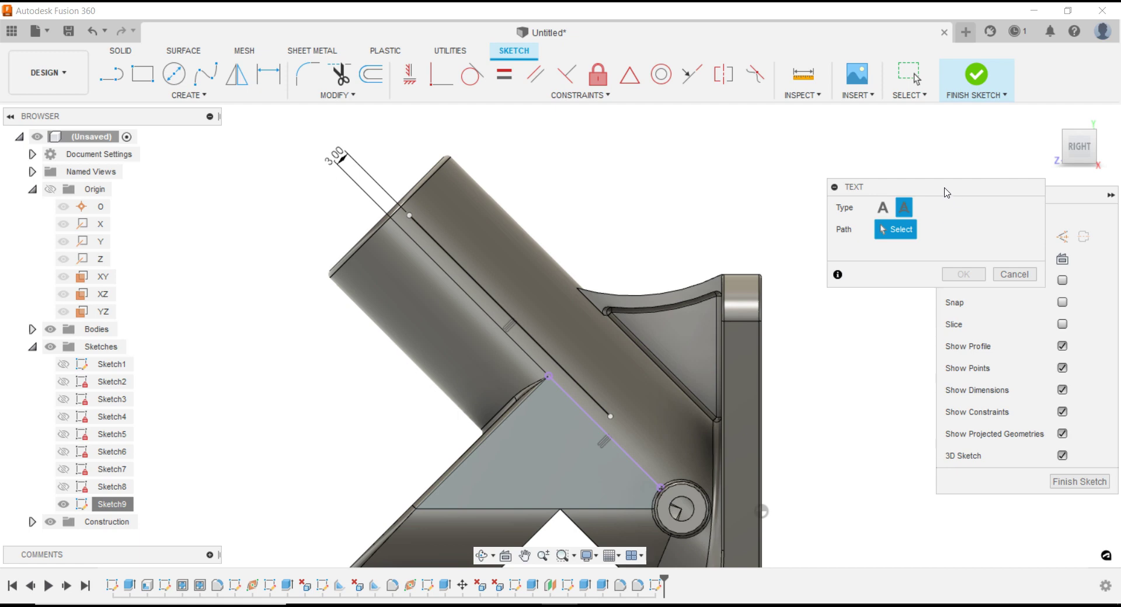
left_click_drag(948, 193, 792, 146)
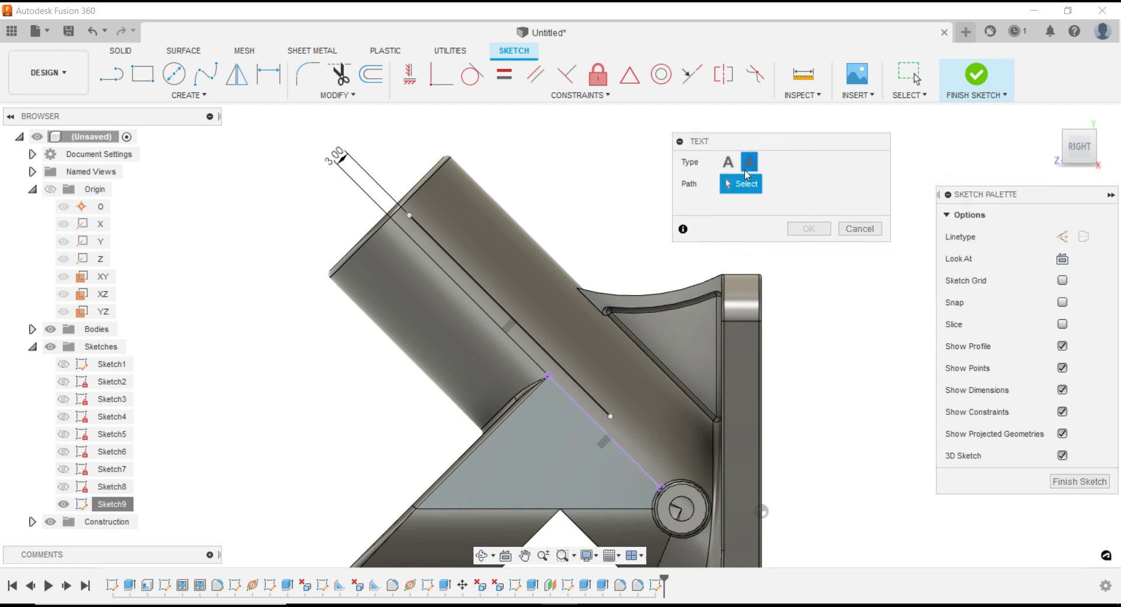
left_click(503, 310)
type("MADE IN U")
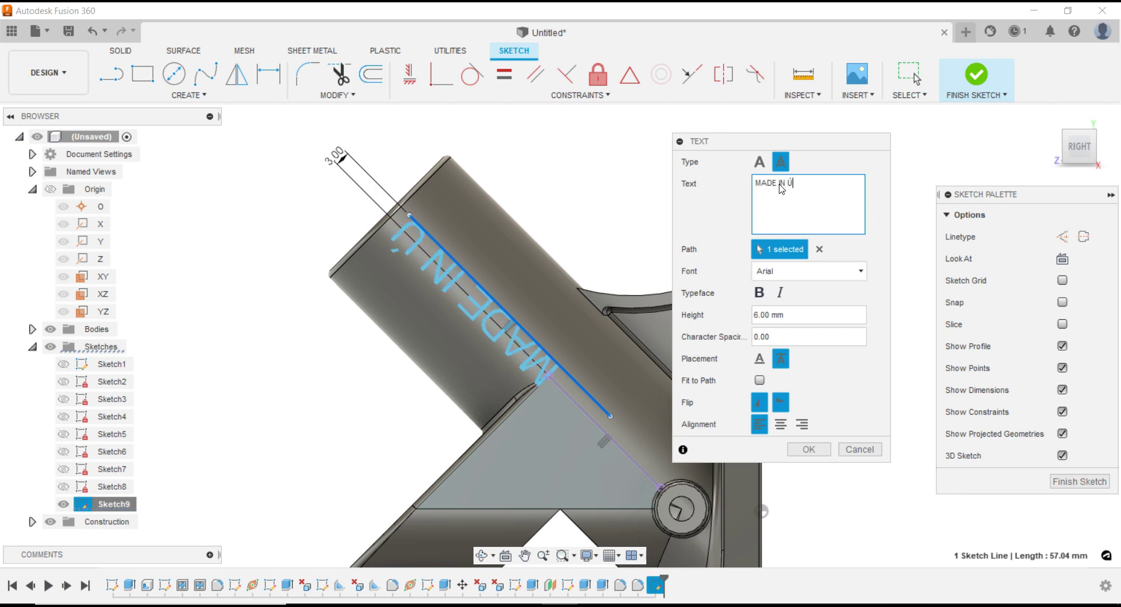
type("SA")
left_click(758, 313)
type("5.5")
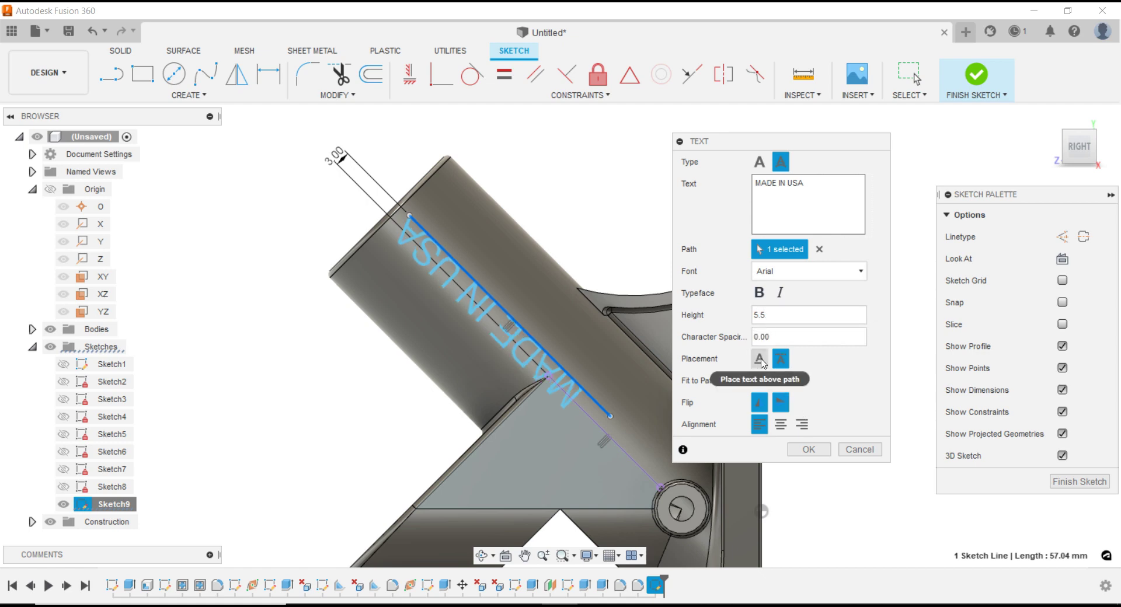
left_click(760, 360)
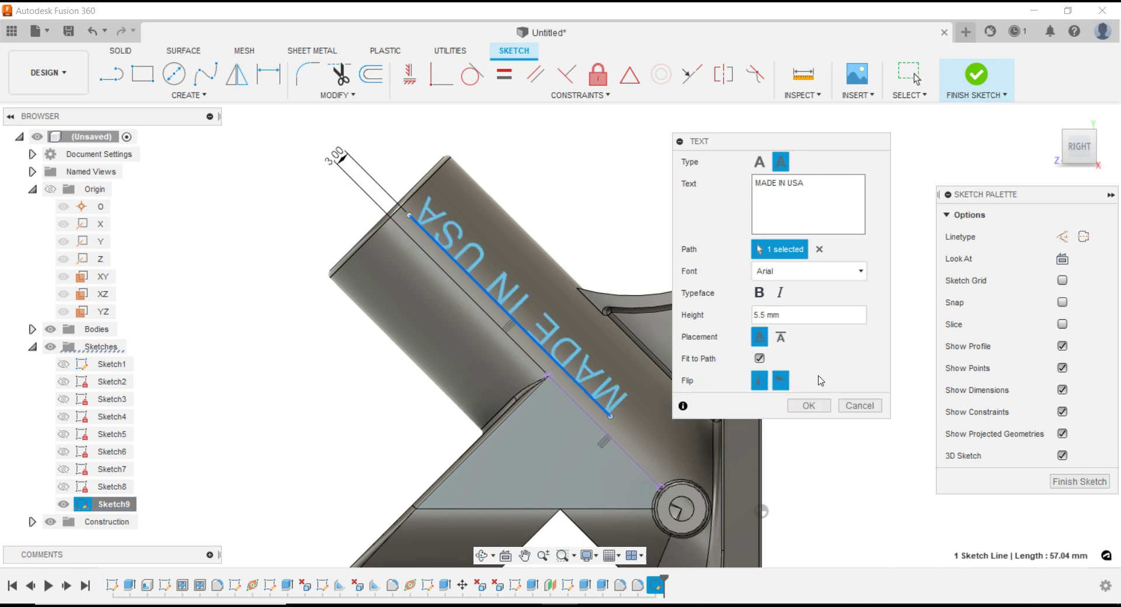
left_click(760, 381)
left_click(760, 381)
left_click(759, 381)
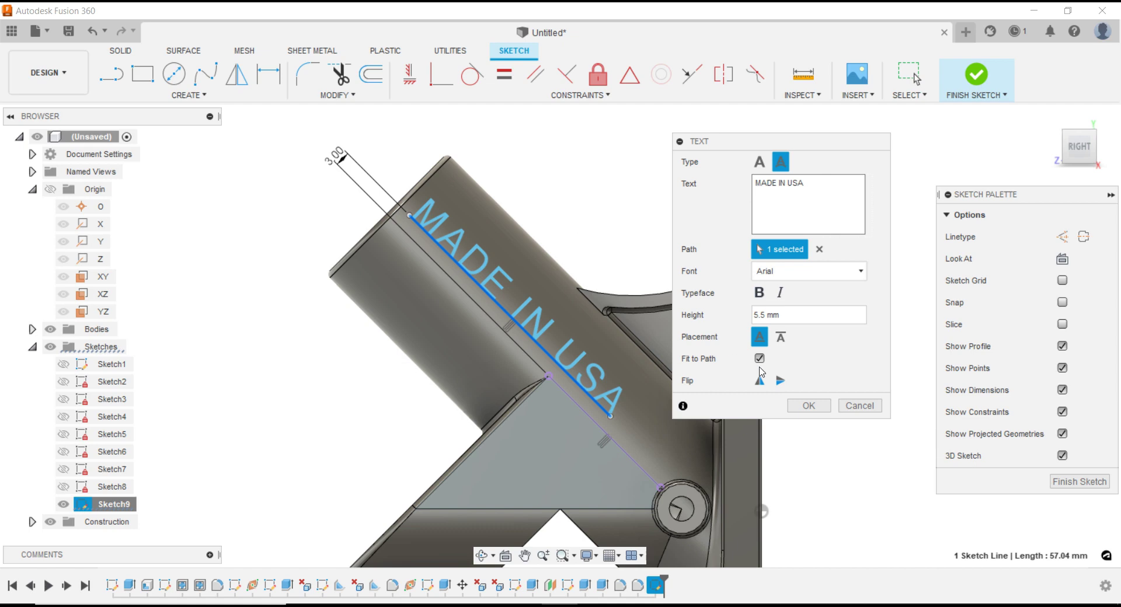
left_click(810, 406)
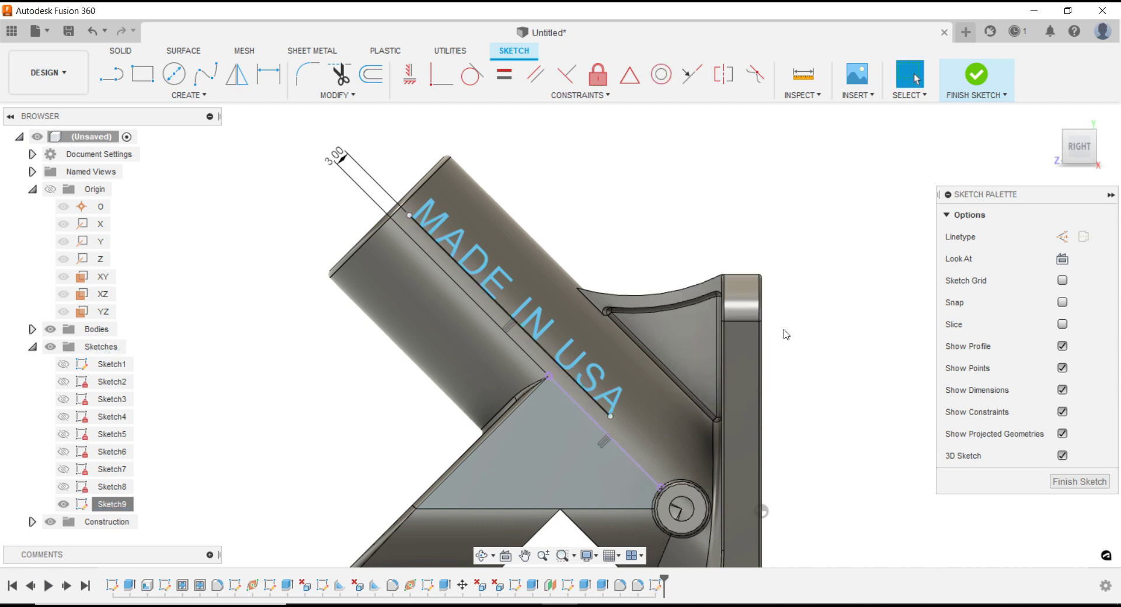
Slide the MADE IN USA text along the line and finish the sketch
left_click(502, 275)
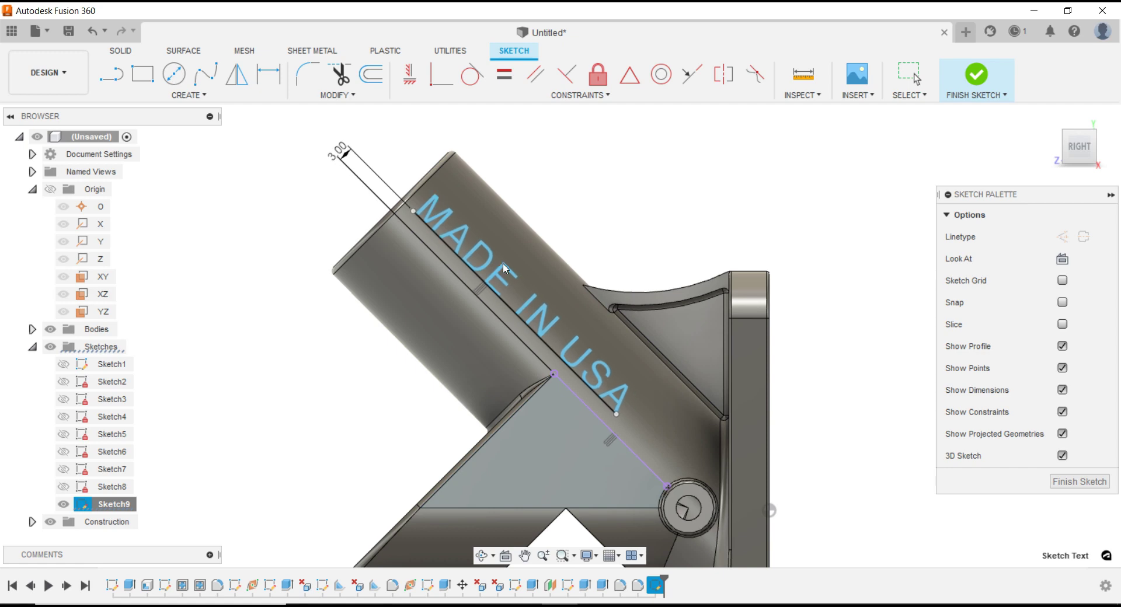
left_click_drag(505, 269, 732, 243)
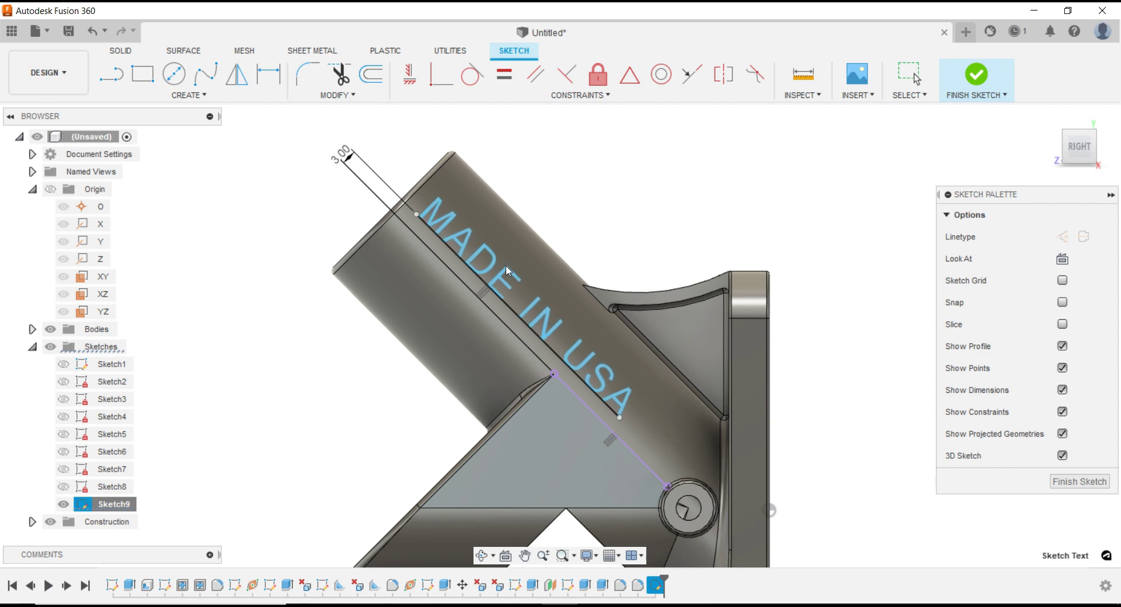
left_click(1068, 482)
middle_click_drag(867, 370, 857, 320, "shift")
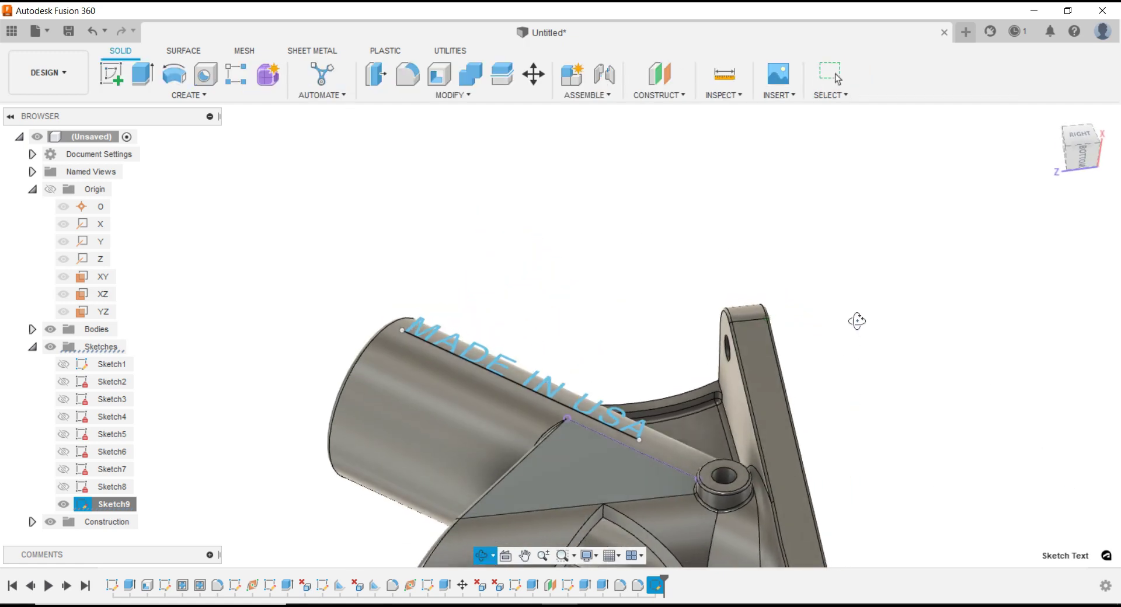
scroll(598, 275, "down", 3)
scroll(584, 263, "up", 4)
left_click(555, 251)
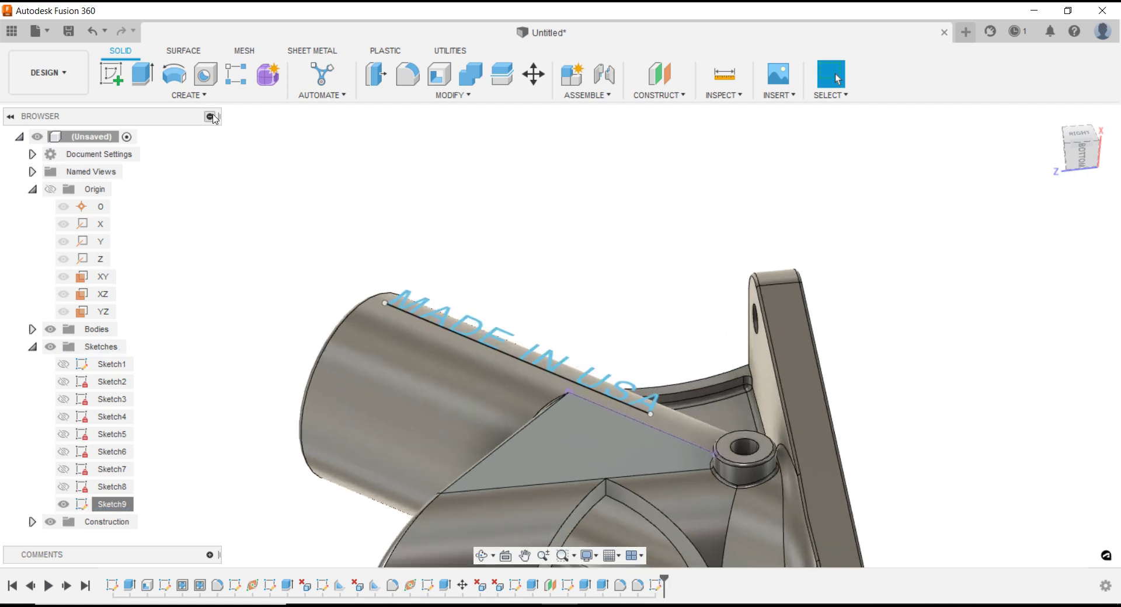
Emboss the MADE IN USA text 1.00 mm onto the tube's outer surface
left_click(204, 98)
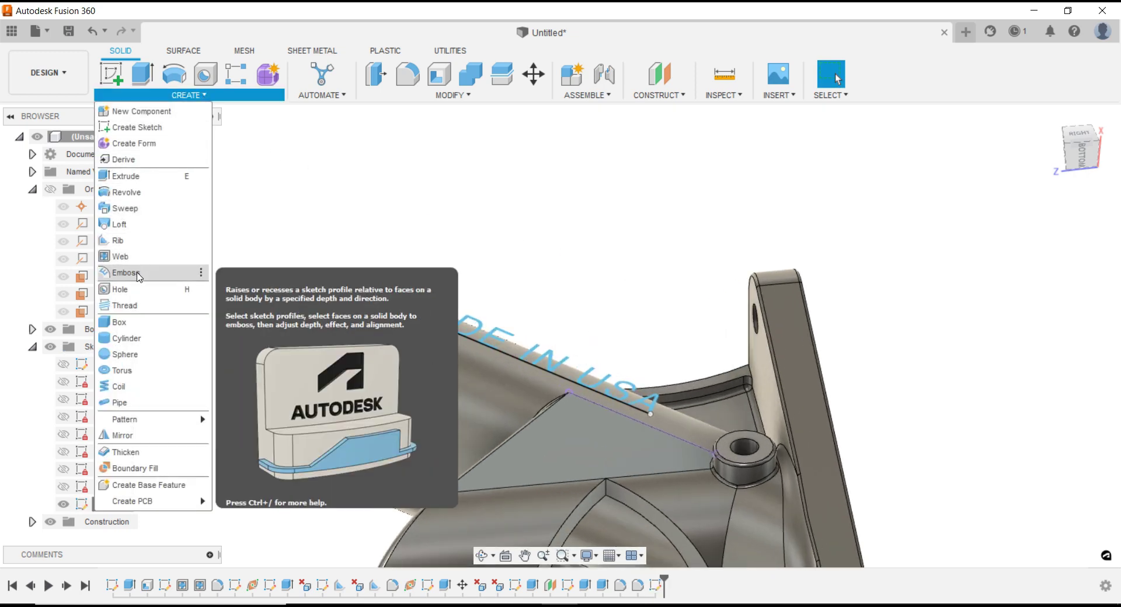
left_click(125, 273)
mouse_move(580, 264)
middle_mouse_down("shift")
mouse_move(613, 283)
mouse_move(601, 290)
middle_mouse_up("shift")
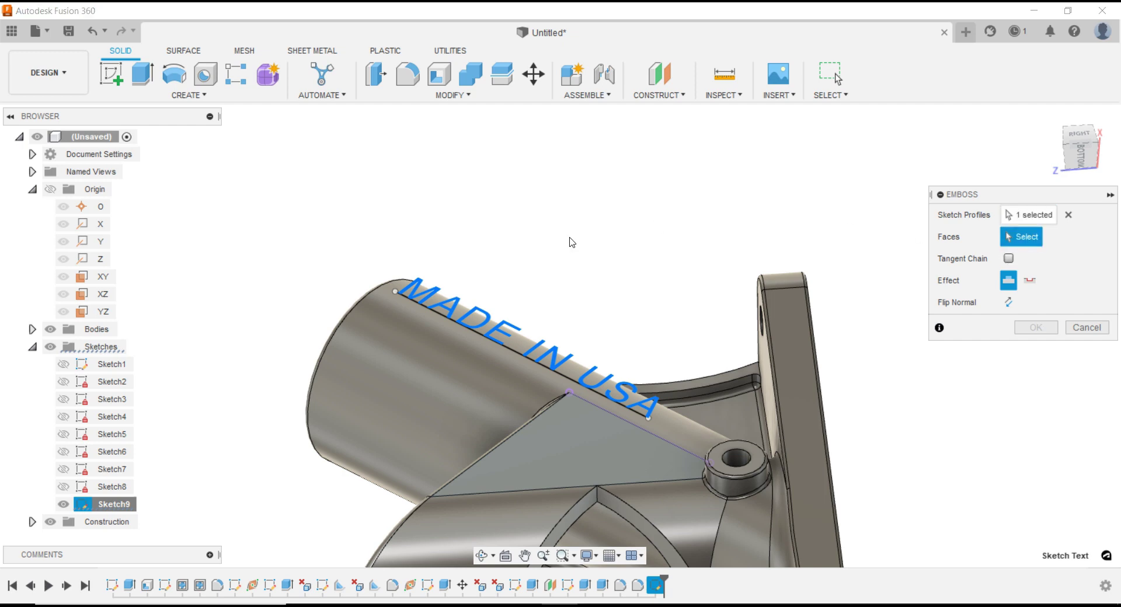
left_click(565, 219)
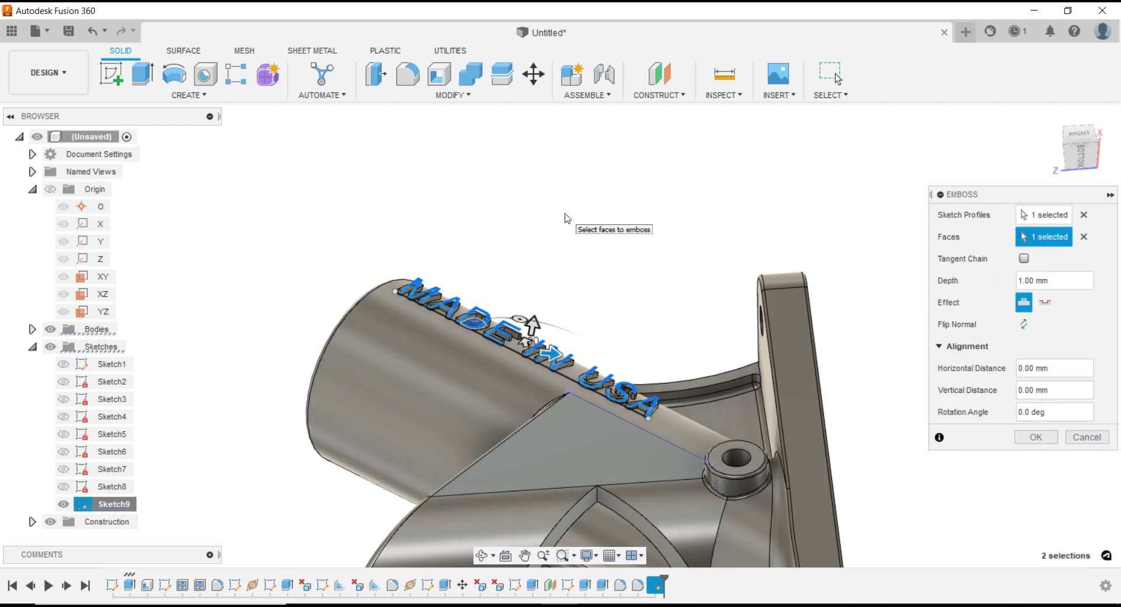
middle_click_drag(566, 218, 619, 262, "shift")
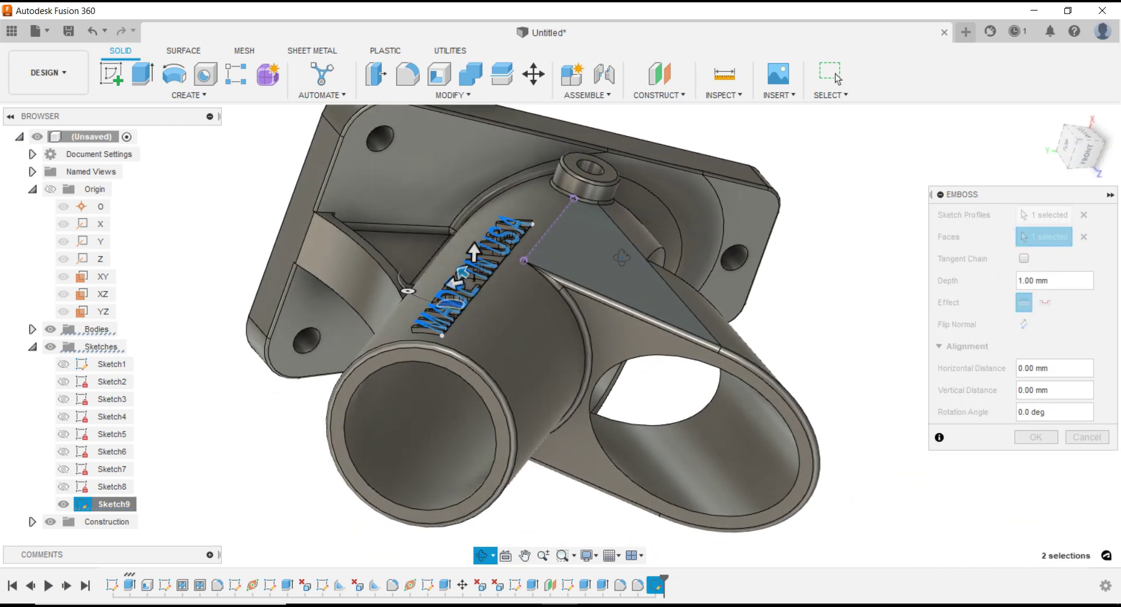
scroll(509, 342, "up", 2)
scroll(508, 342, "up", 2)
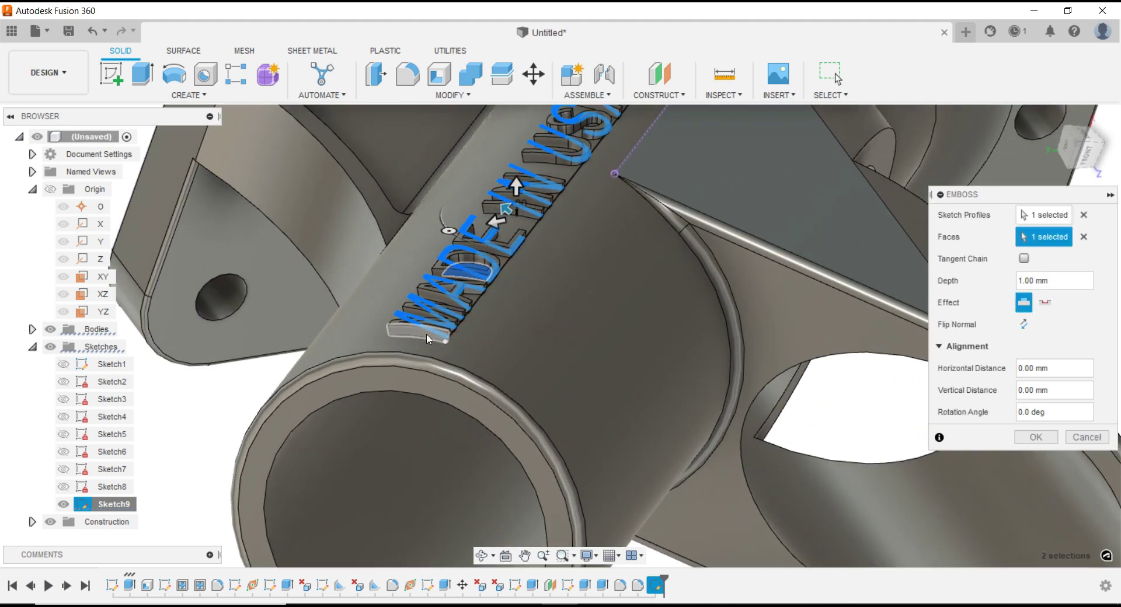
scroll(508, 342, "up", 2)
middle_click_drag(508, 341, 502, 222, "shift")
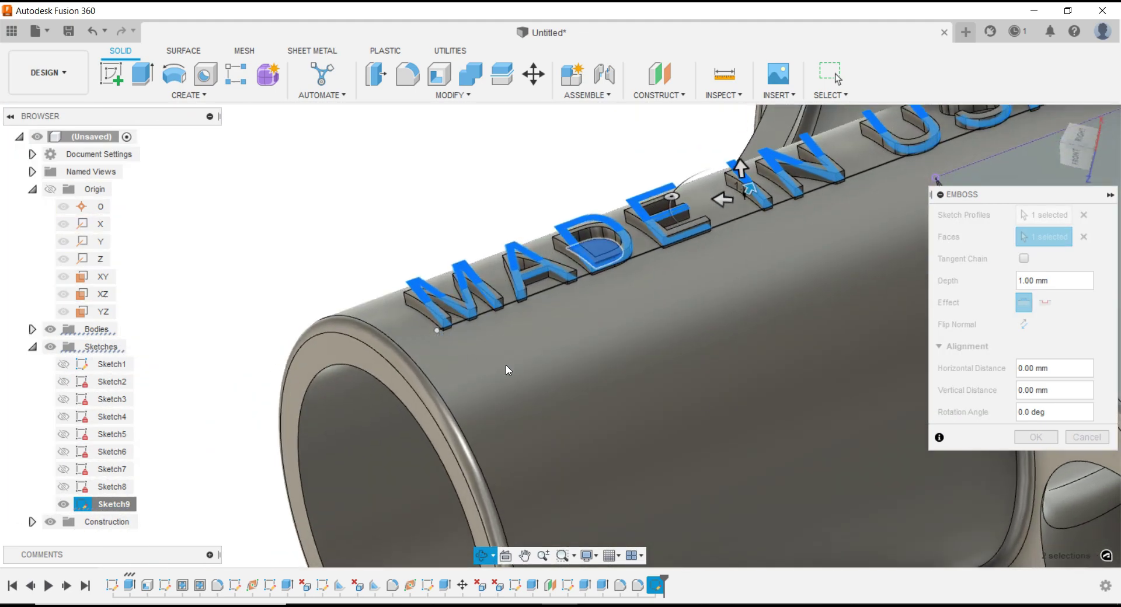
key("Return")
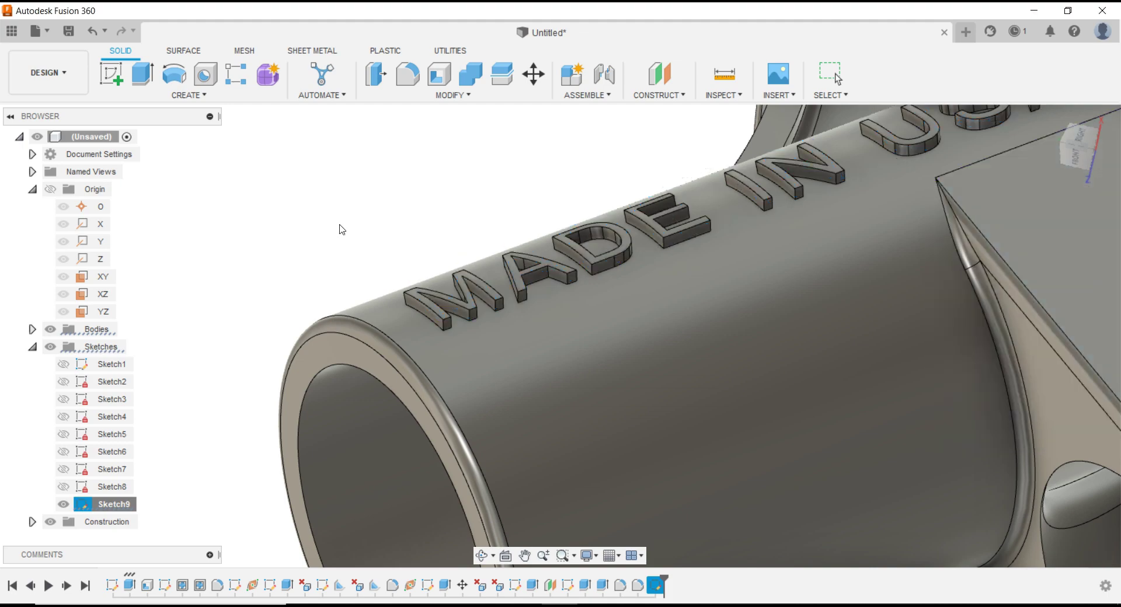
scroll(351, 239, "down", 5)
Orbit around the lettered tube and mounting plate, then bring up the Solid Modify menu
middle_click_drag(360, 247, 372, 281, "shift")
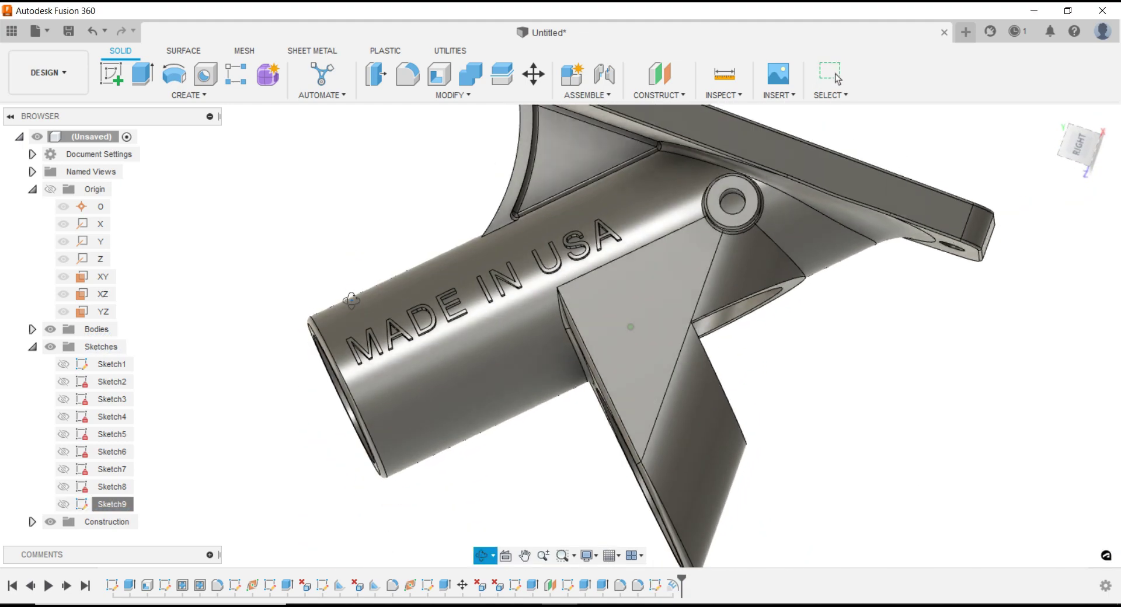
scroll(372, 281, "down", 5)
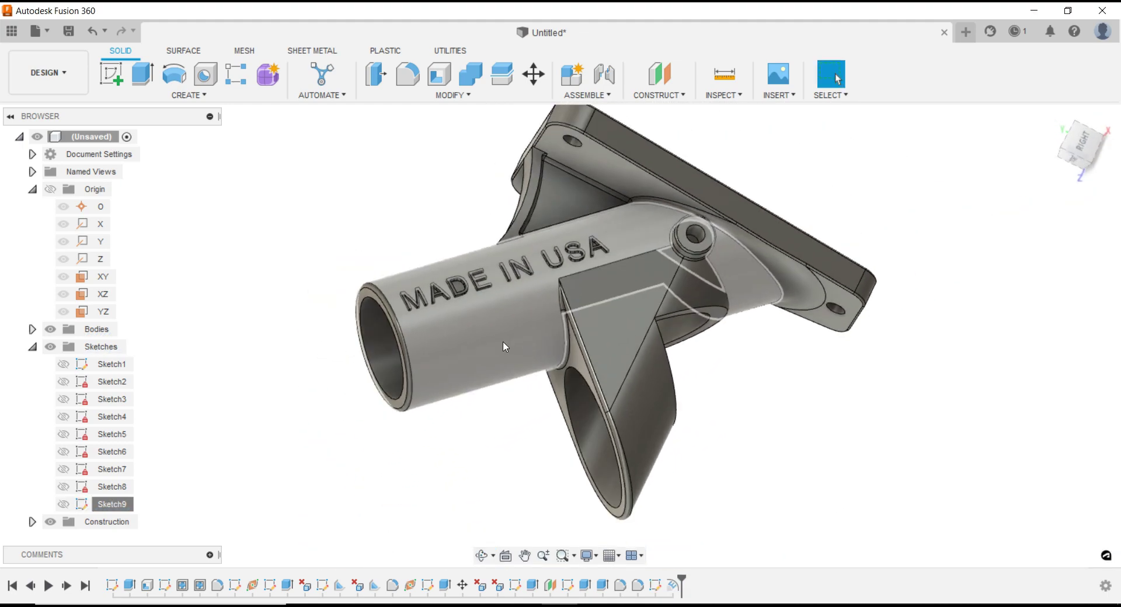
mouse_move(372, 282)
middle_mouse_down("shift")
mouse_move(662, 243)
mouse_move(731, 247)
mouse_move(649, 232)
mouse_move(549, 189)
middle_mouse_up("shift")
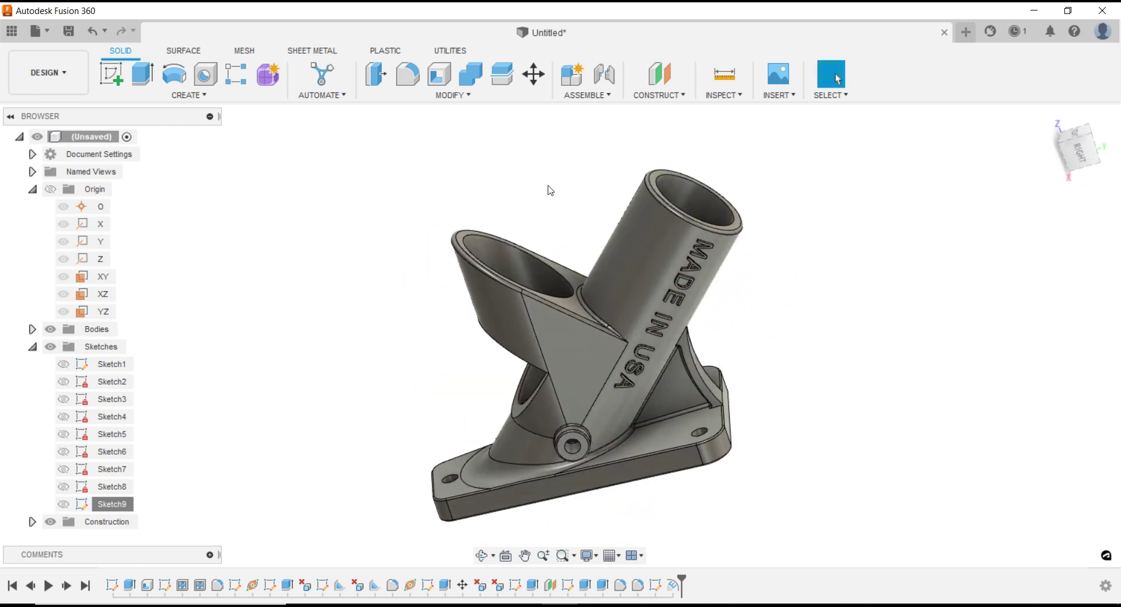
left_click(452, 52)
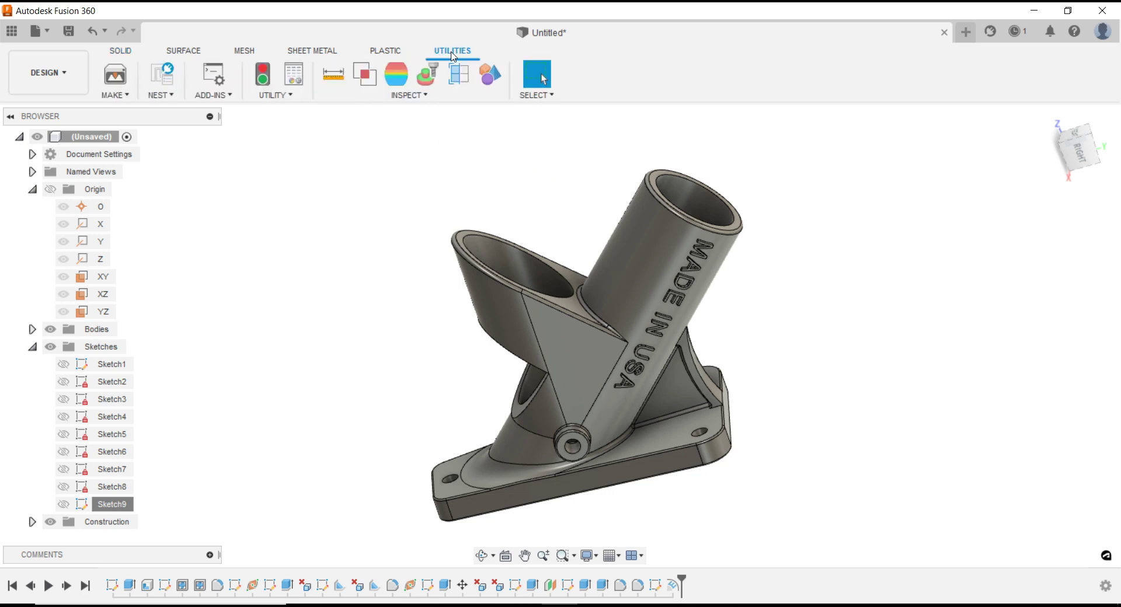
left_click(123, 52)
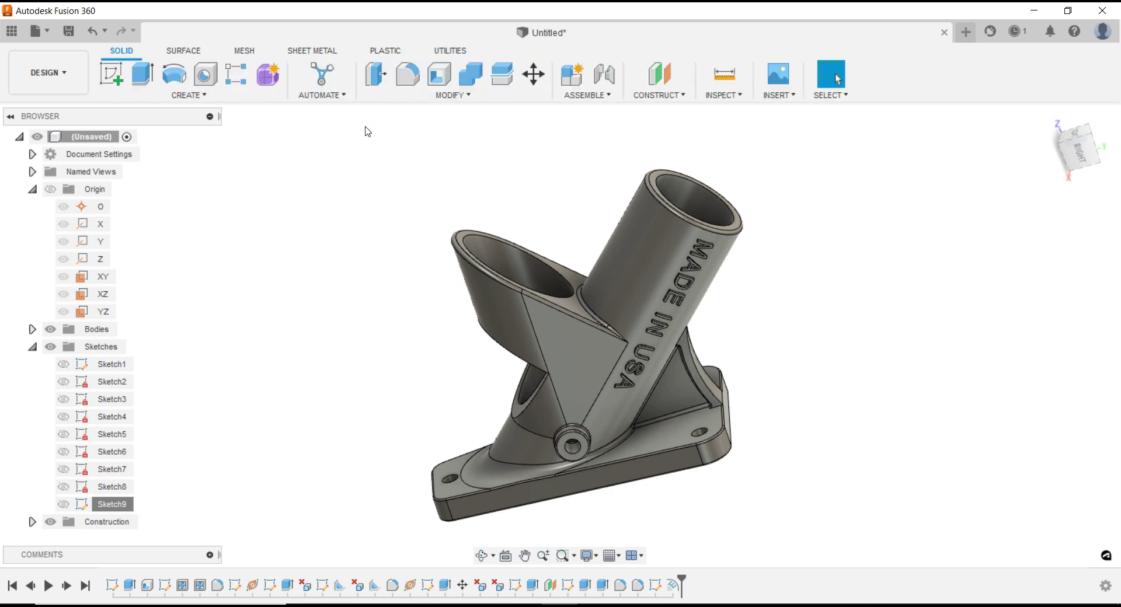
left_click(470, 97)
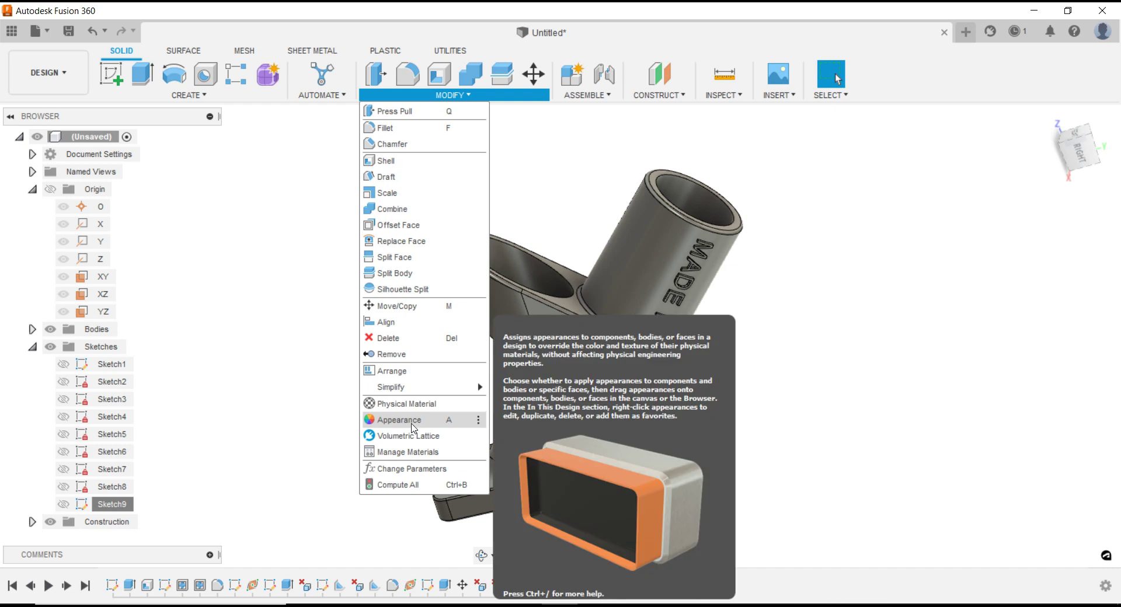
Give the whole bracket body the orange Plastic Polymide (Kapton) appearance
left_click(411, 425)
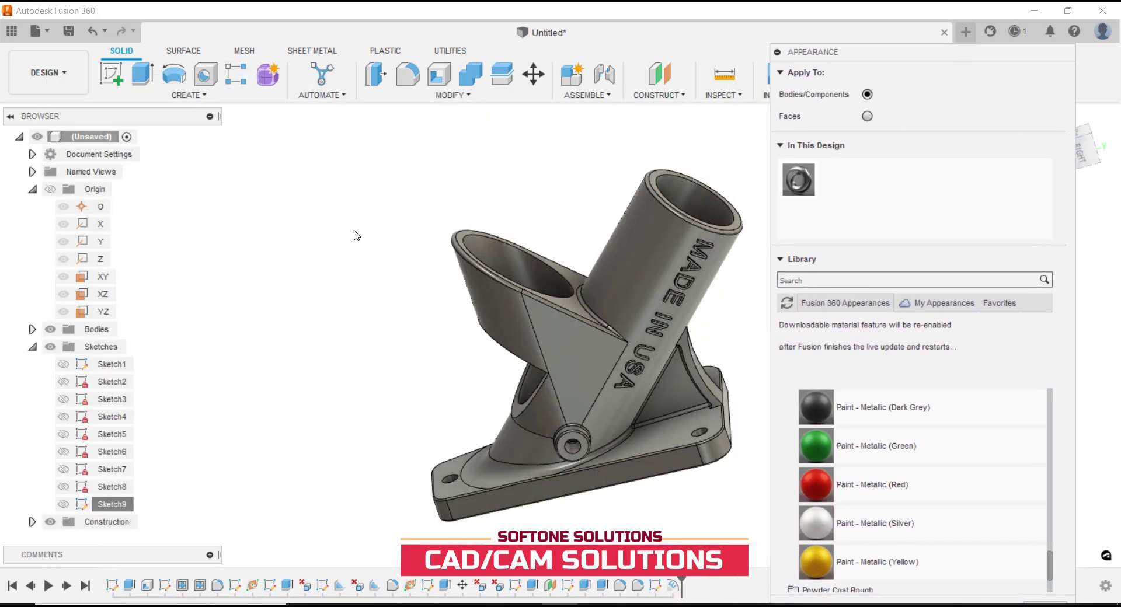
mouse_move(624, 282)
middle_mouse_down("shift")
mouse_move(644, 302)
mouse_move(646, 280)
mouse_move(633, 295)
middle_mouse_up("shift")
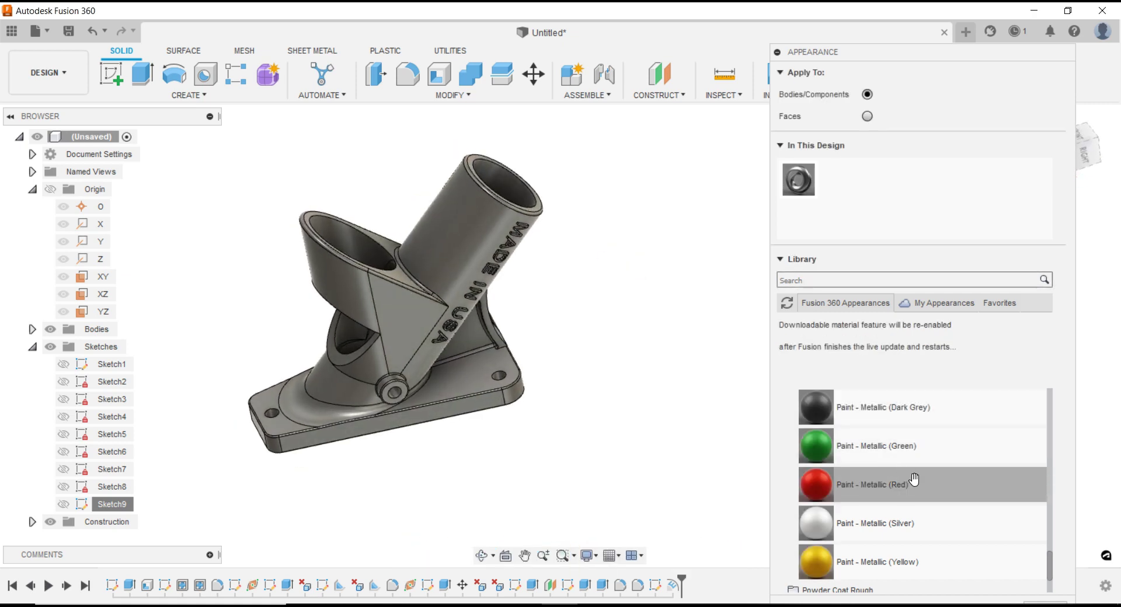
scroll(914, 479, "down", 3)
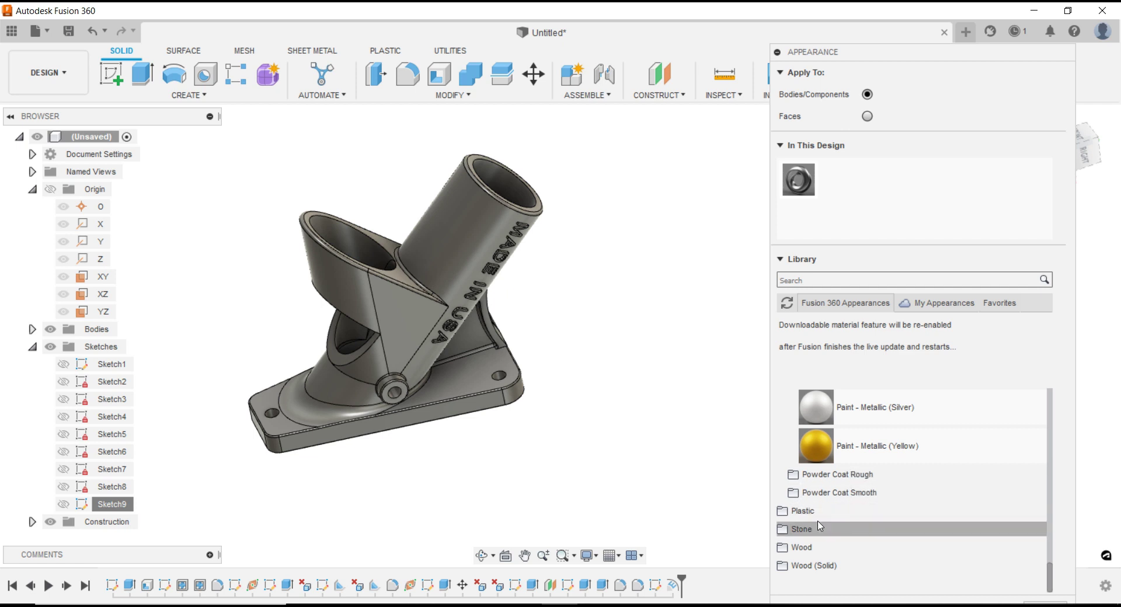
left_click(803, 511)
scroll(947, 524, "down", 5)
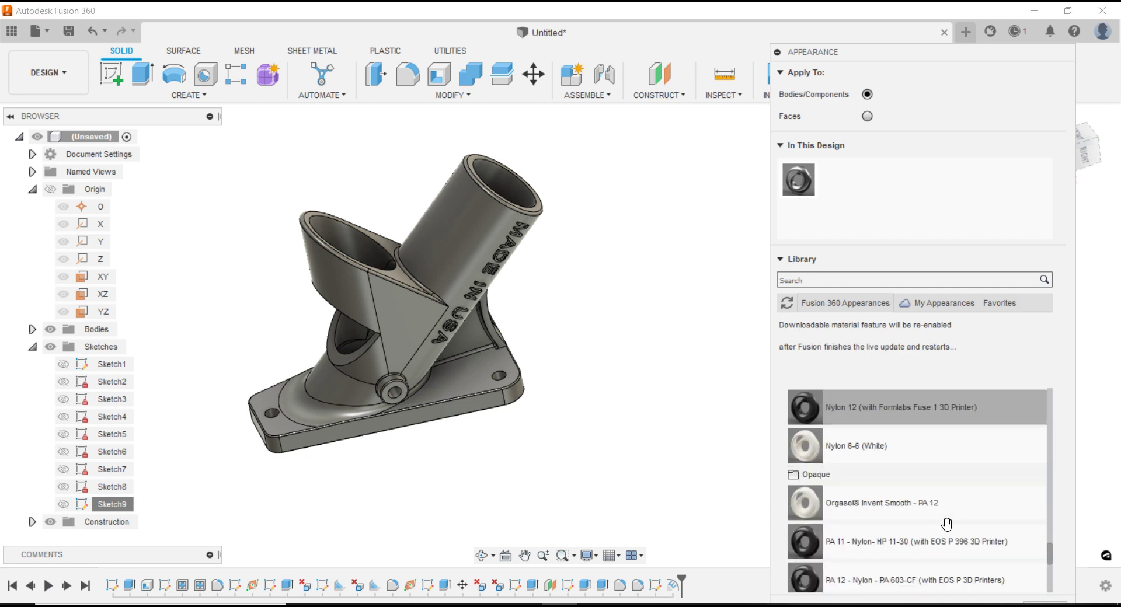
scroll(946, 524, "down", 2)
scroll(947, 524, "down", 3)
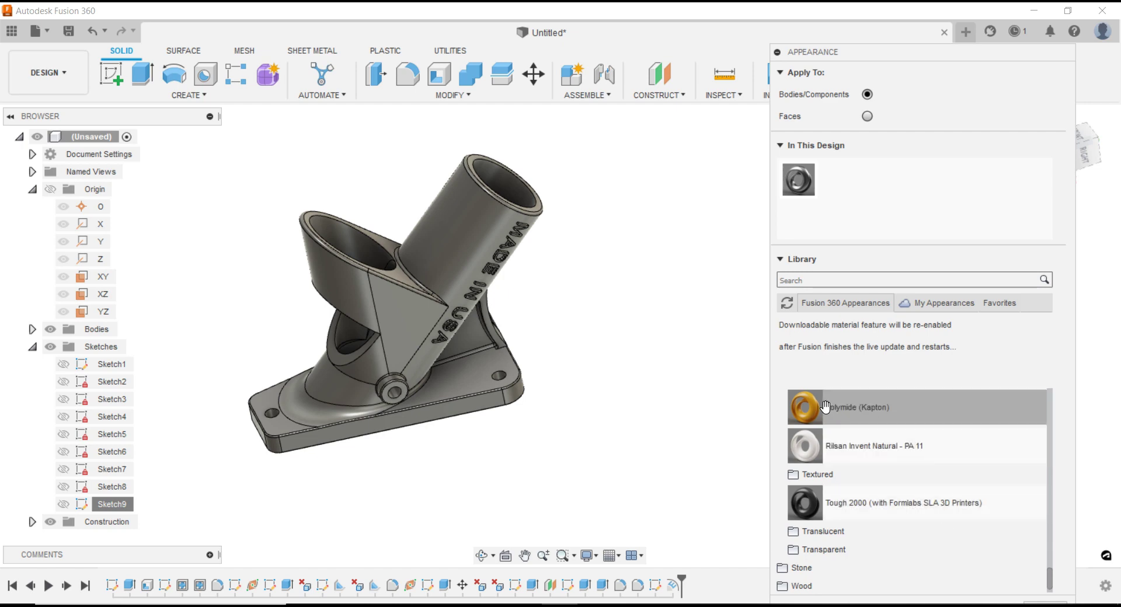
left_click_drag(802, 415, 460, 295)
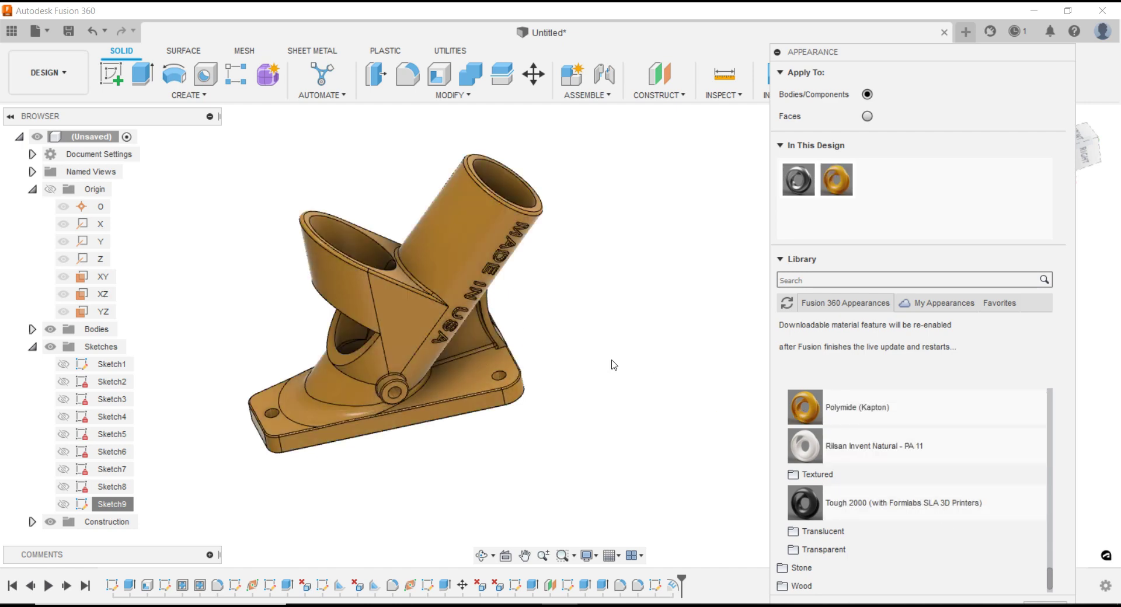
middle_click_drag(619, 364, 620, 353, "shift")
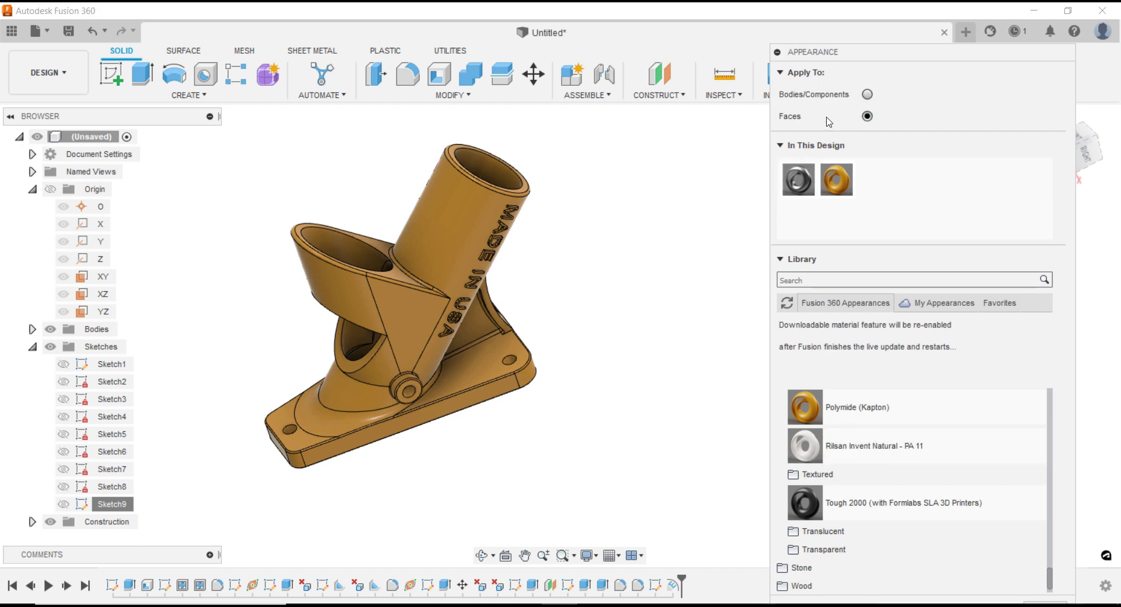
Paint the inner hole faces, upper tube face and base hole white Rilsan Invent Natural
scroll(372, 195, "up", 3)
left_click_drag(805, 447, 382, 296)
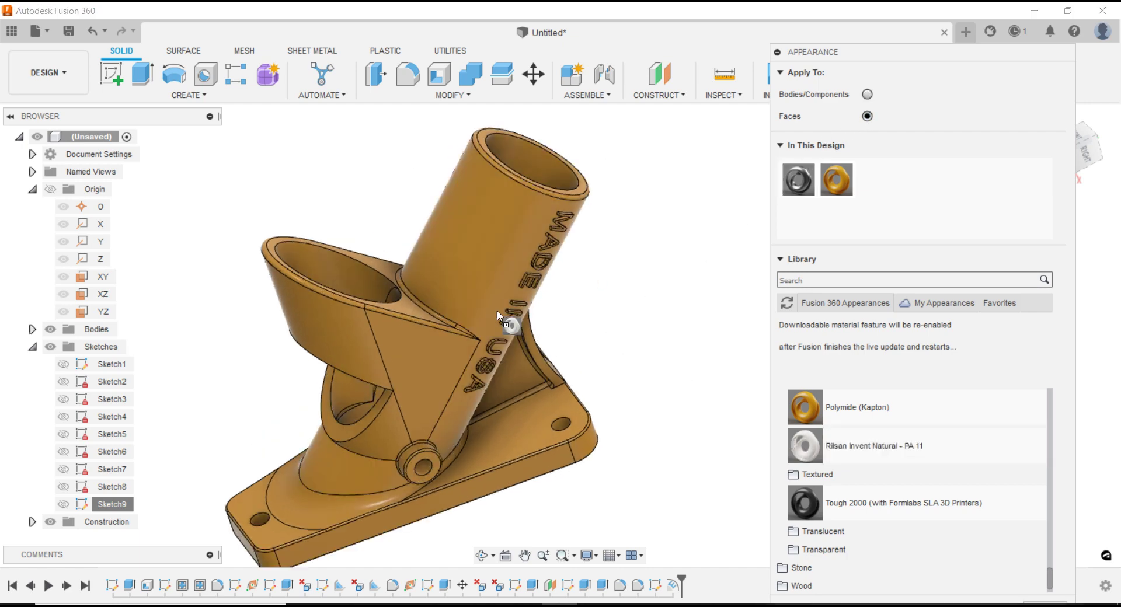
left_click_drag(805, 446, 584, 200)
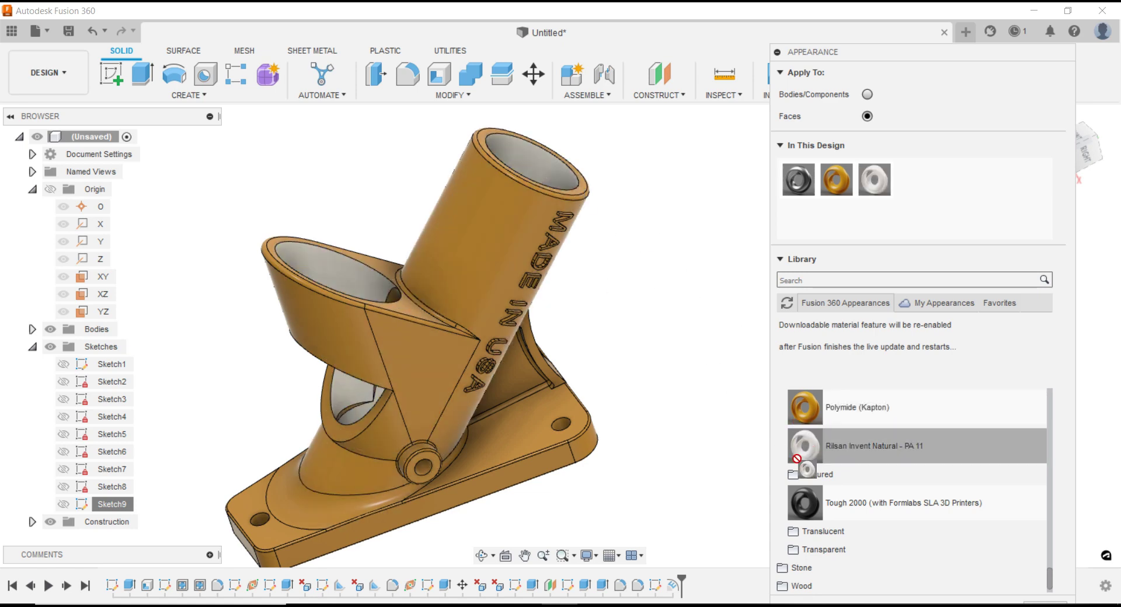
mouse_move(794, 455)
left_mouse_down()
mouse_move(528, 453)
mouse_move(562, 432)
left_mouse_up()
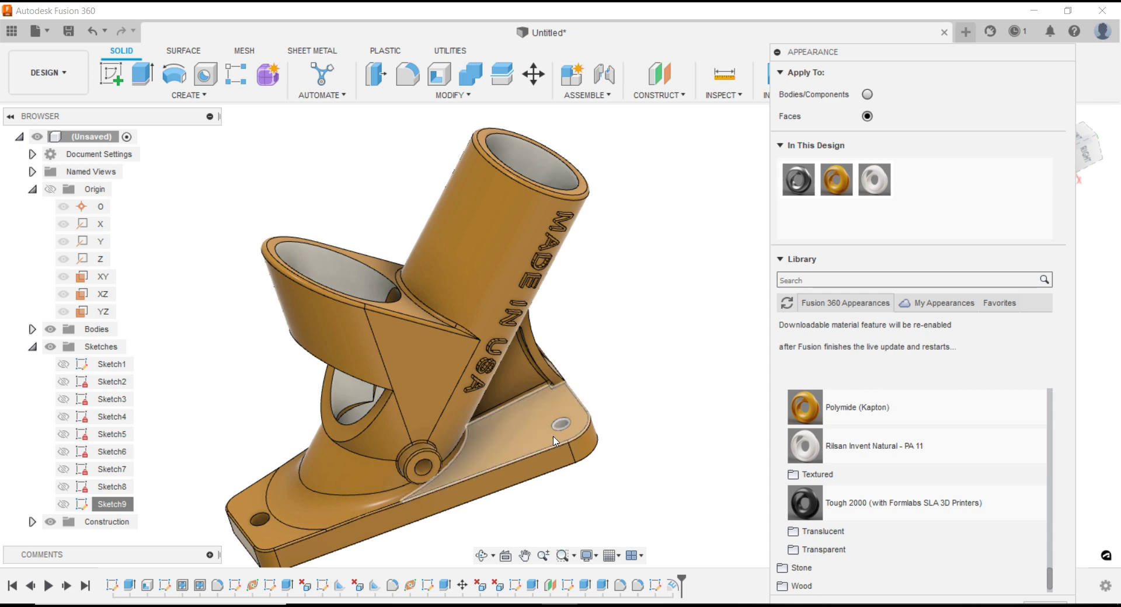
scroll(411, 483, "up", 5)
middle_click_drag(565, 394, 626, 458, "shift")
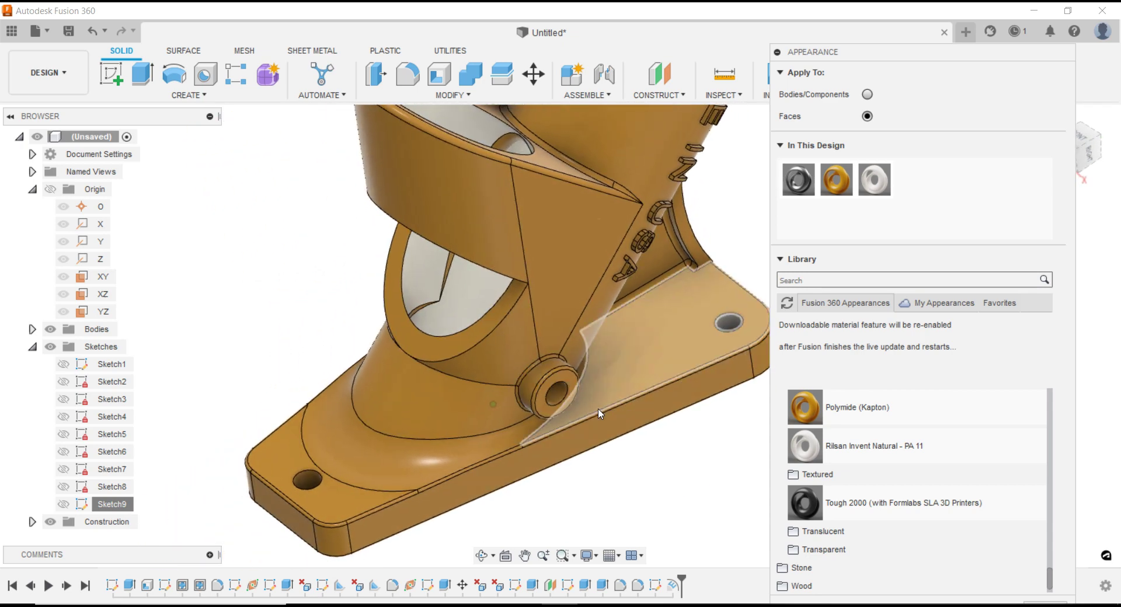
mouse_move(805, 446)
left_mouse_down()
mouse_move(577, 400)
mouse_move(279, 479)
mouse_move(328, 495)
left_mouse_up()
mouse_move(511, 519)
middle_mouse_down("shift")
mouse_move(584, 401)
mouse_move(739, 480)
middle_mouse_up("shift")
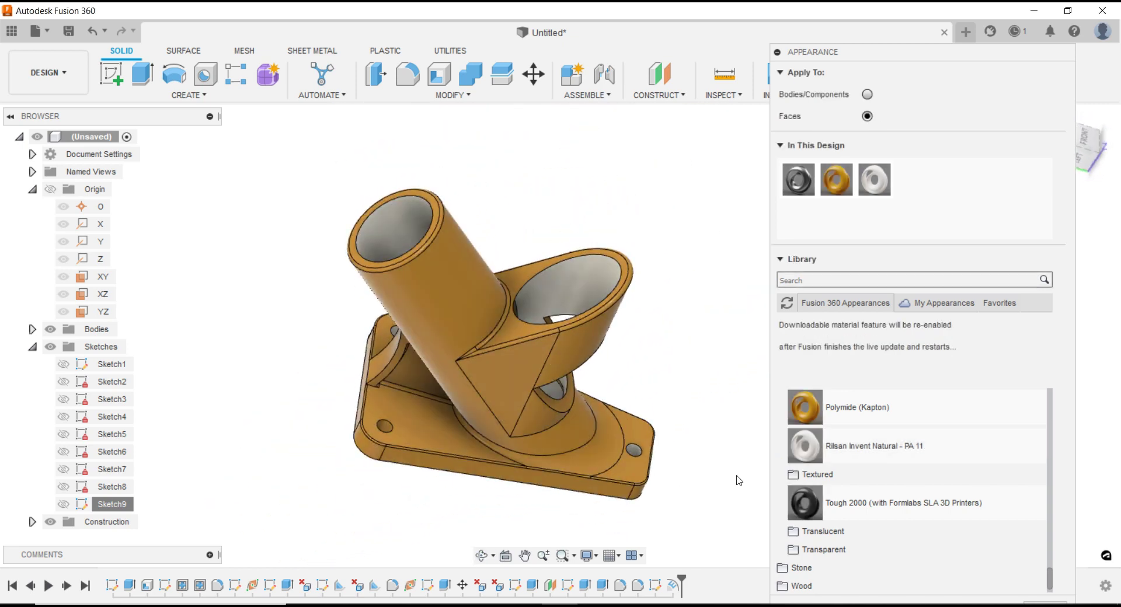
left_click_drag(805, 445, 390, 431)
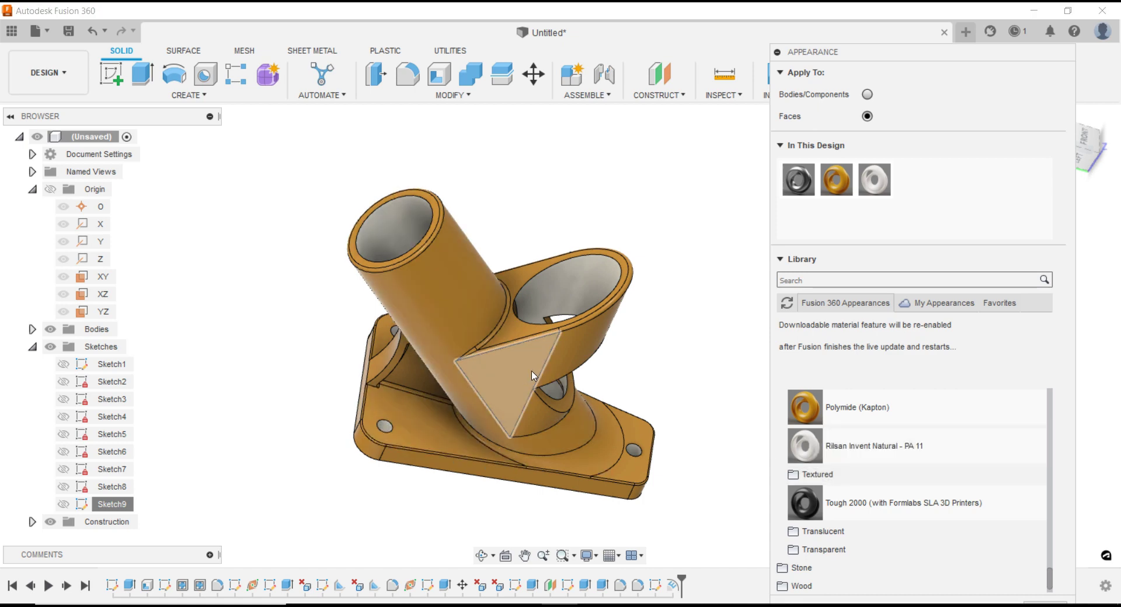
Paint the heart-shaped opening and tube bore faces white Rilsan Invent Natural
middle_click_drag(385, 431, 454, 342, "shift")
scroll(455, 342, "up", 5)
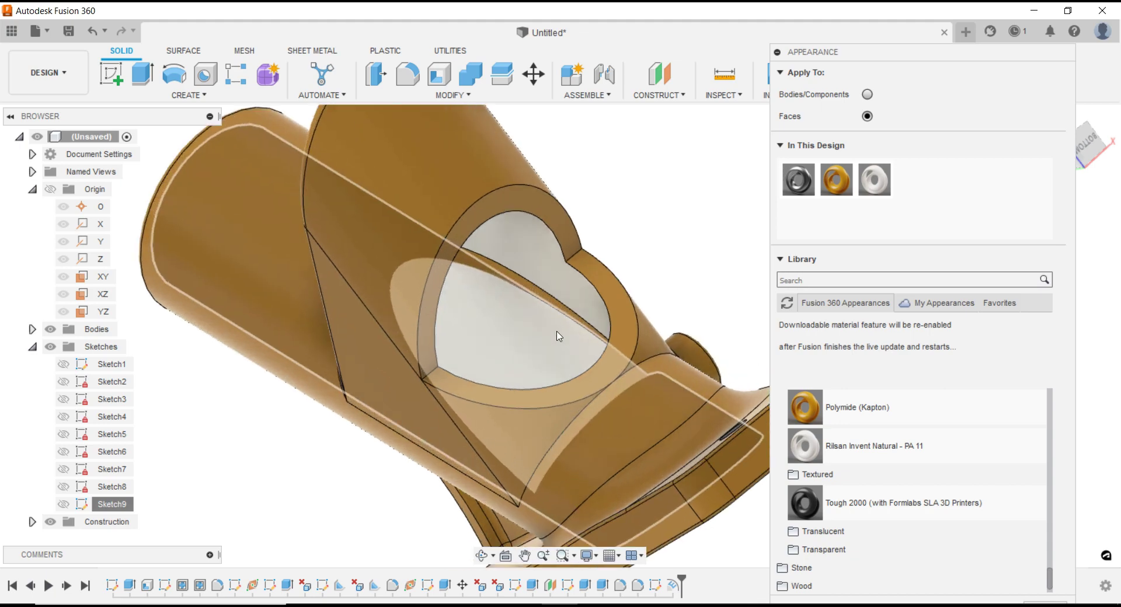
mouse_move(805, 446)
left_mouse_down()
mouse_move(502, 265)
mouse_move(506, 276)
left_mouse_up()
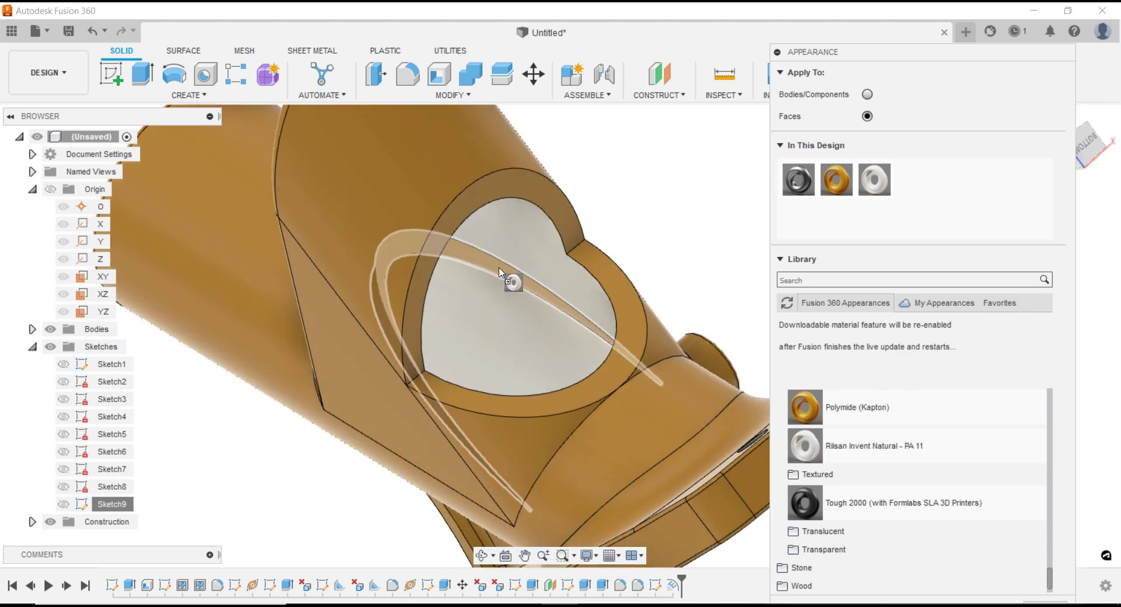
scroll(514, 327, "down", 4)
mouse_move(520, 345)
middle_mouse_down("shift")
mouse_move(672, 435)
mouse_move(741, 461)
mouse_move(673, 442)
middle_mouse_up("shift")
scroll(673, 442, "up", 3)
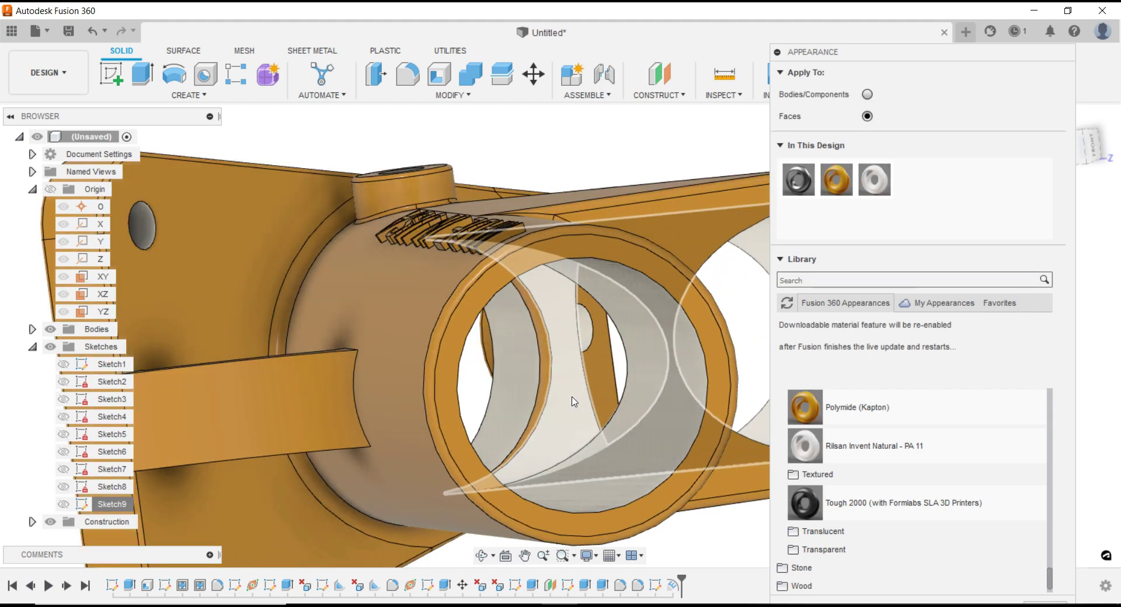
scroll(673, 442, "up", 3)
left_click_drag(805, 446, 553, 383)
scroll(524, 388, "down", 3)
scroll(524, 391, "down", 3)
scroll(525, 402, "down", 2)
mouse_move(526, 402)
middle_mouse_down("shift")
mouse_move(292, 258)
mouse_move(559, 338)
mouse_move(403, 292)
middle_mouse_up("shift")
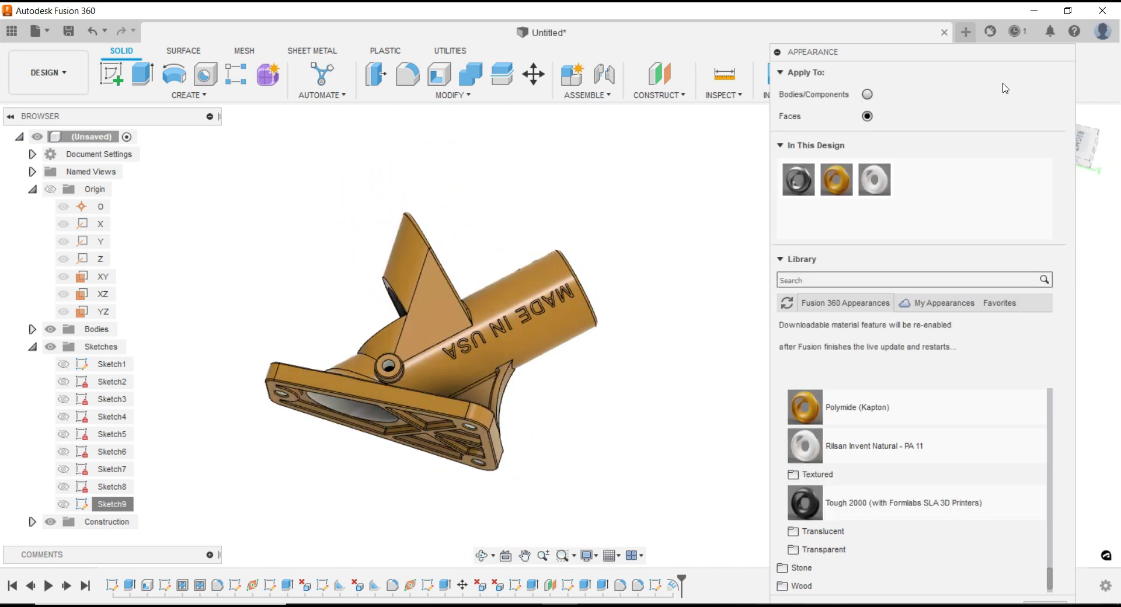
Collapse the appearance library and close the Appearance panel
left_click_drag(1047, 61, 1034, 59)
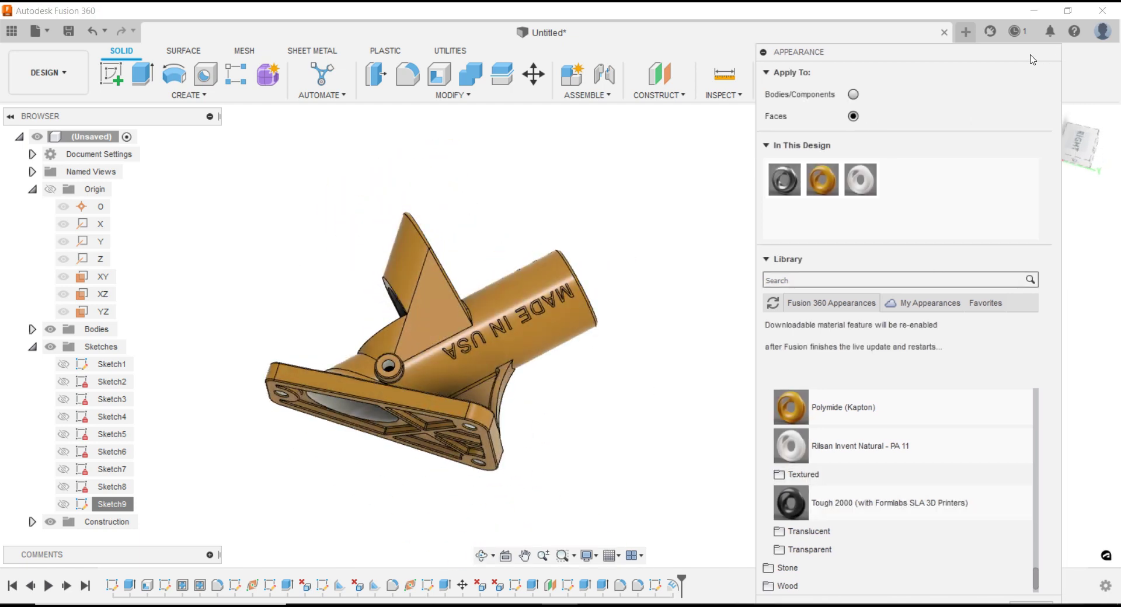
left_click(767, 261)
left_click(1031, 285)
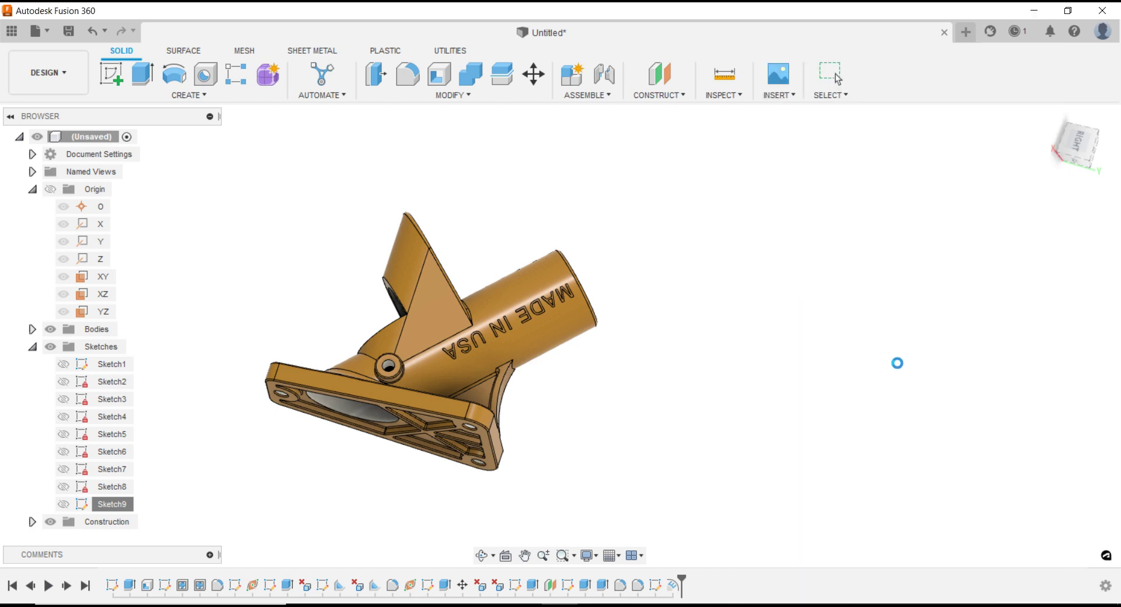